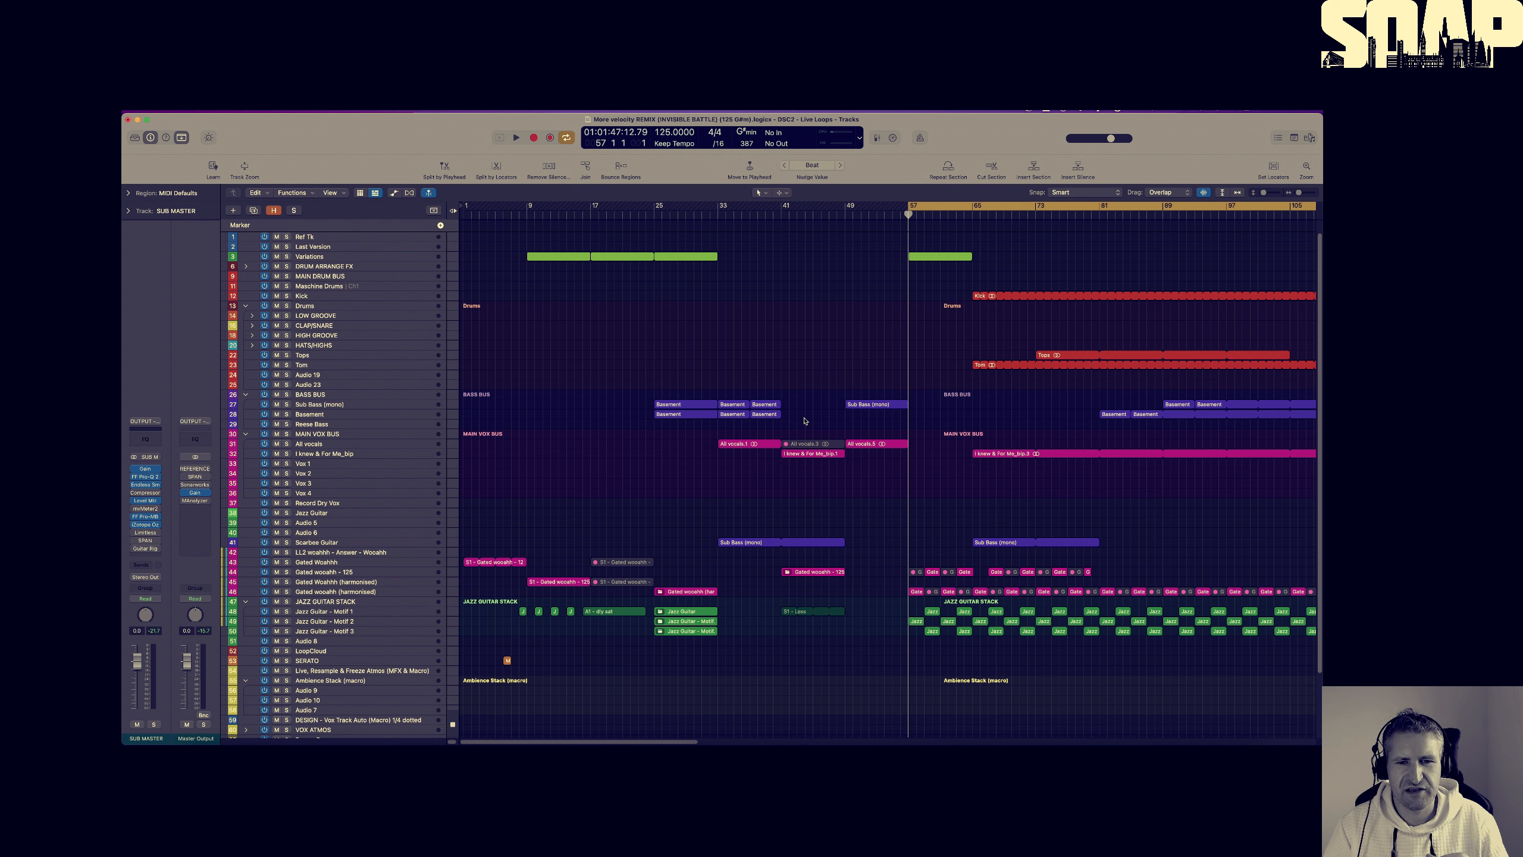
# Play the arrangement from bar 57 and examine how the drum, bass, vocal and Jazz Guitar regions build up
pyautogui.click(747, 445)
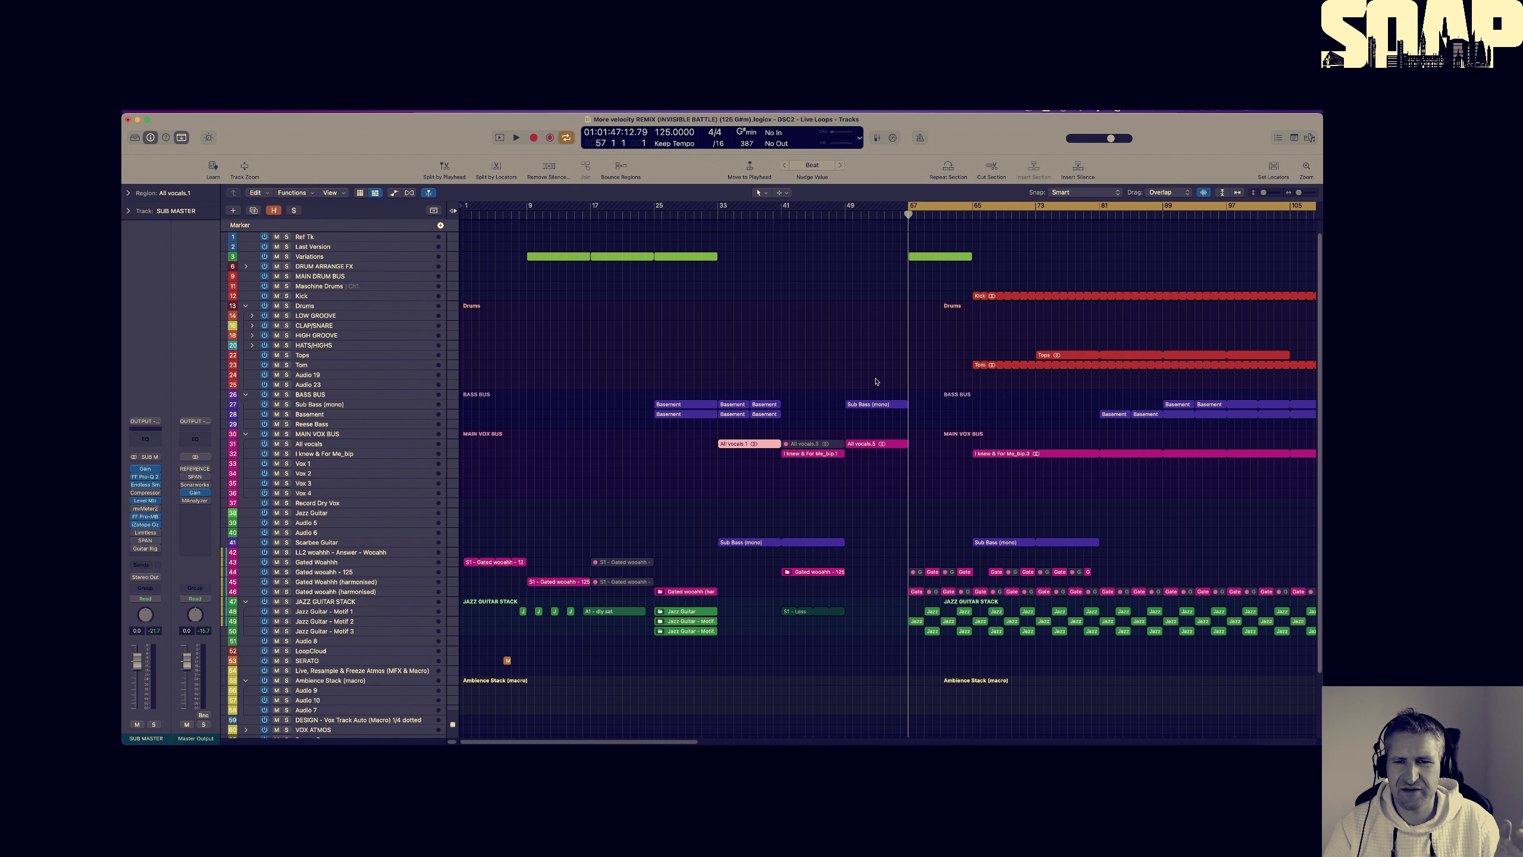
pyautogui.hscroll(3, 939, 384)
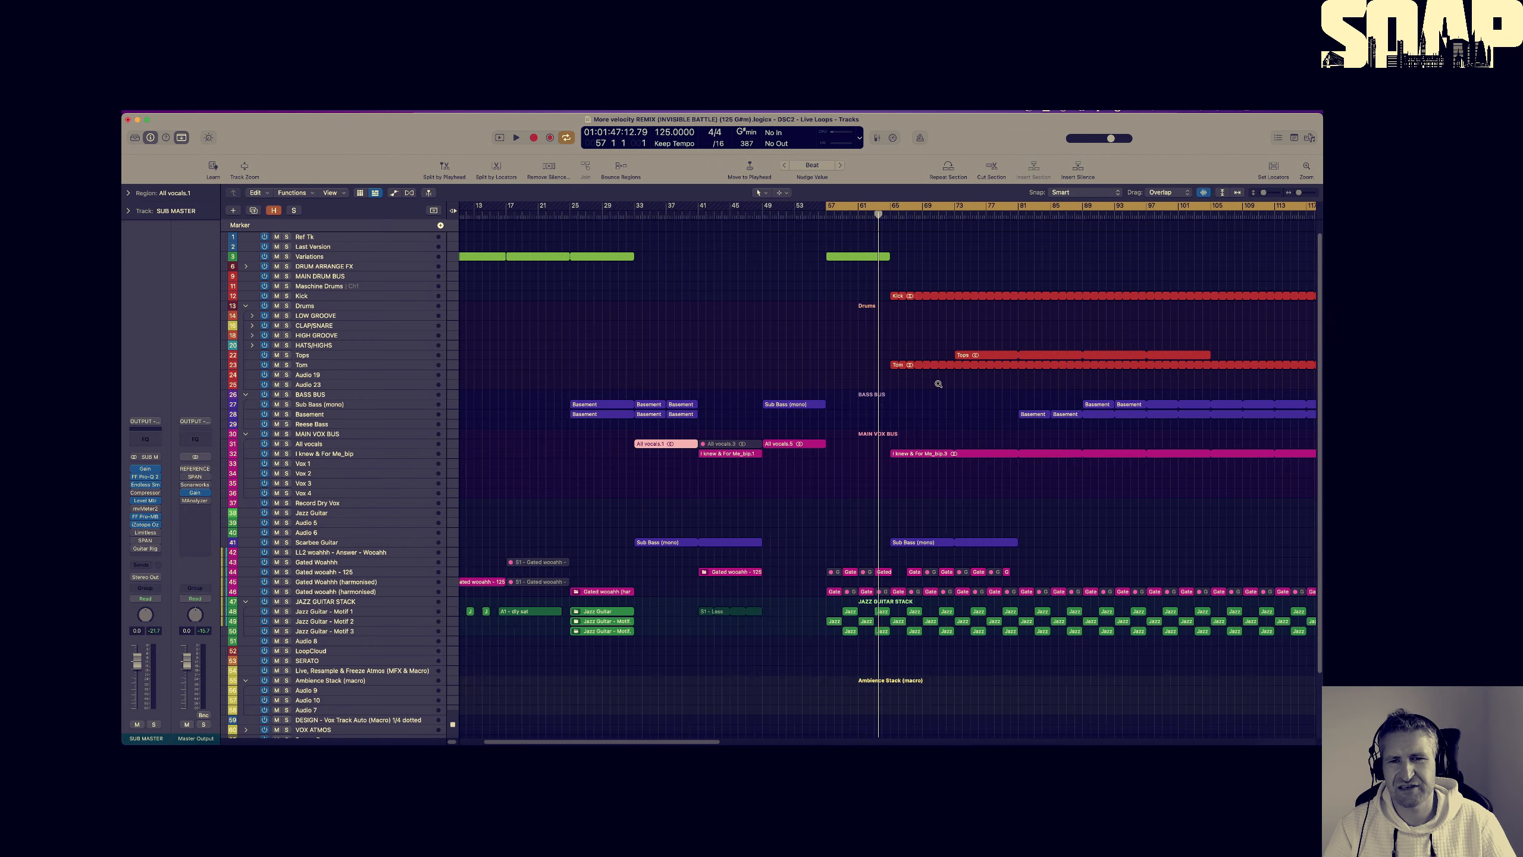
pyautogui.press('super+Right')
pyautogui.press('super+Right')
pyautogui.press('super+Right')
pyautogui.hscroll(10, 934, 374)
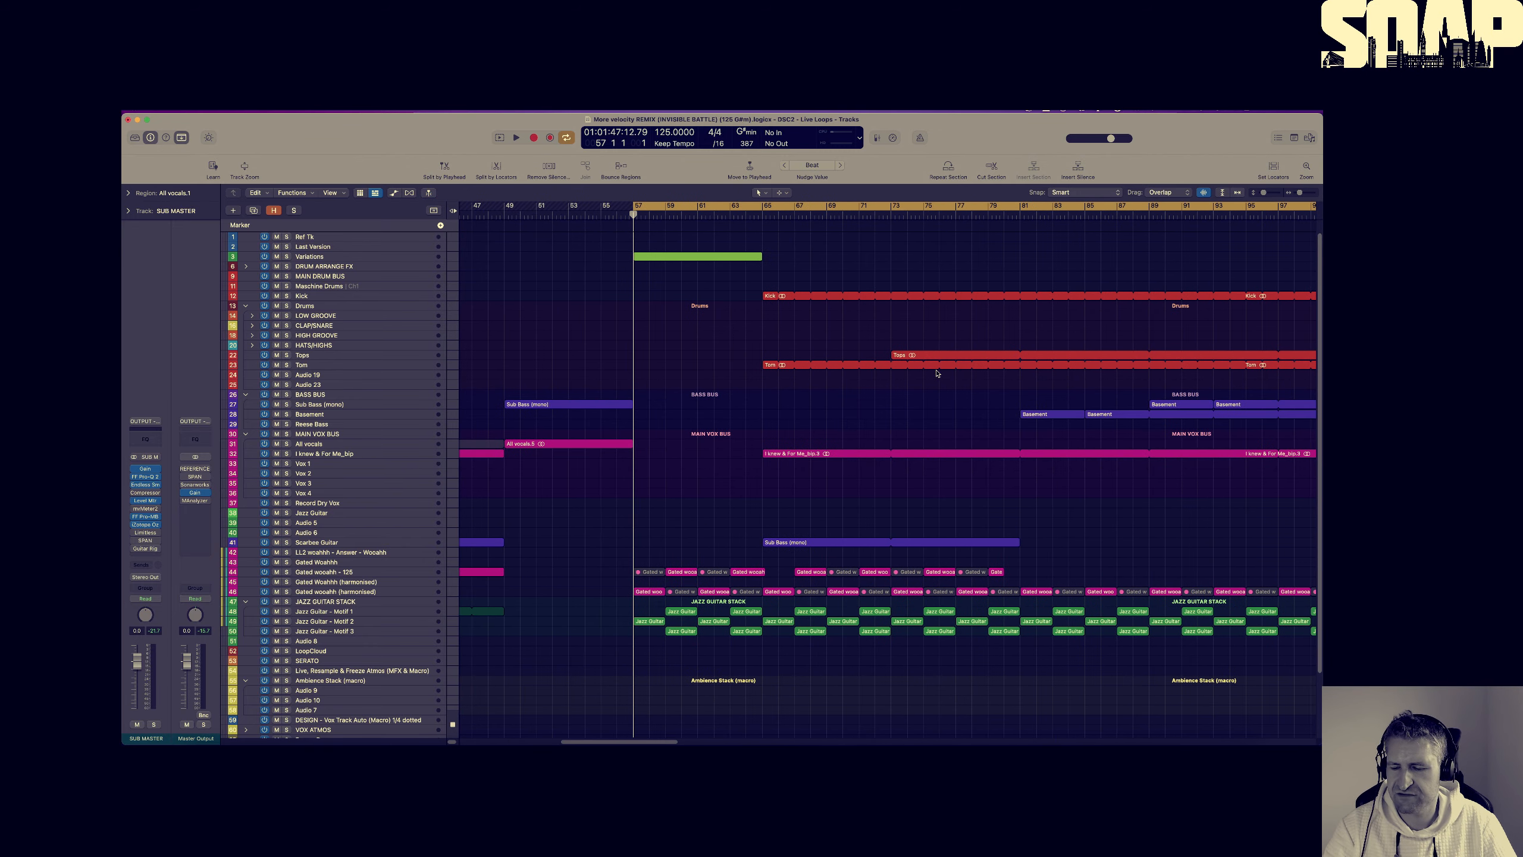
pyautogui.press('space')
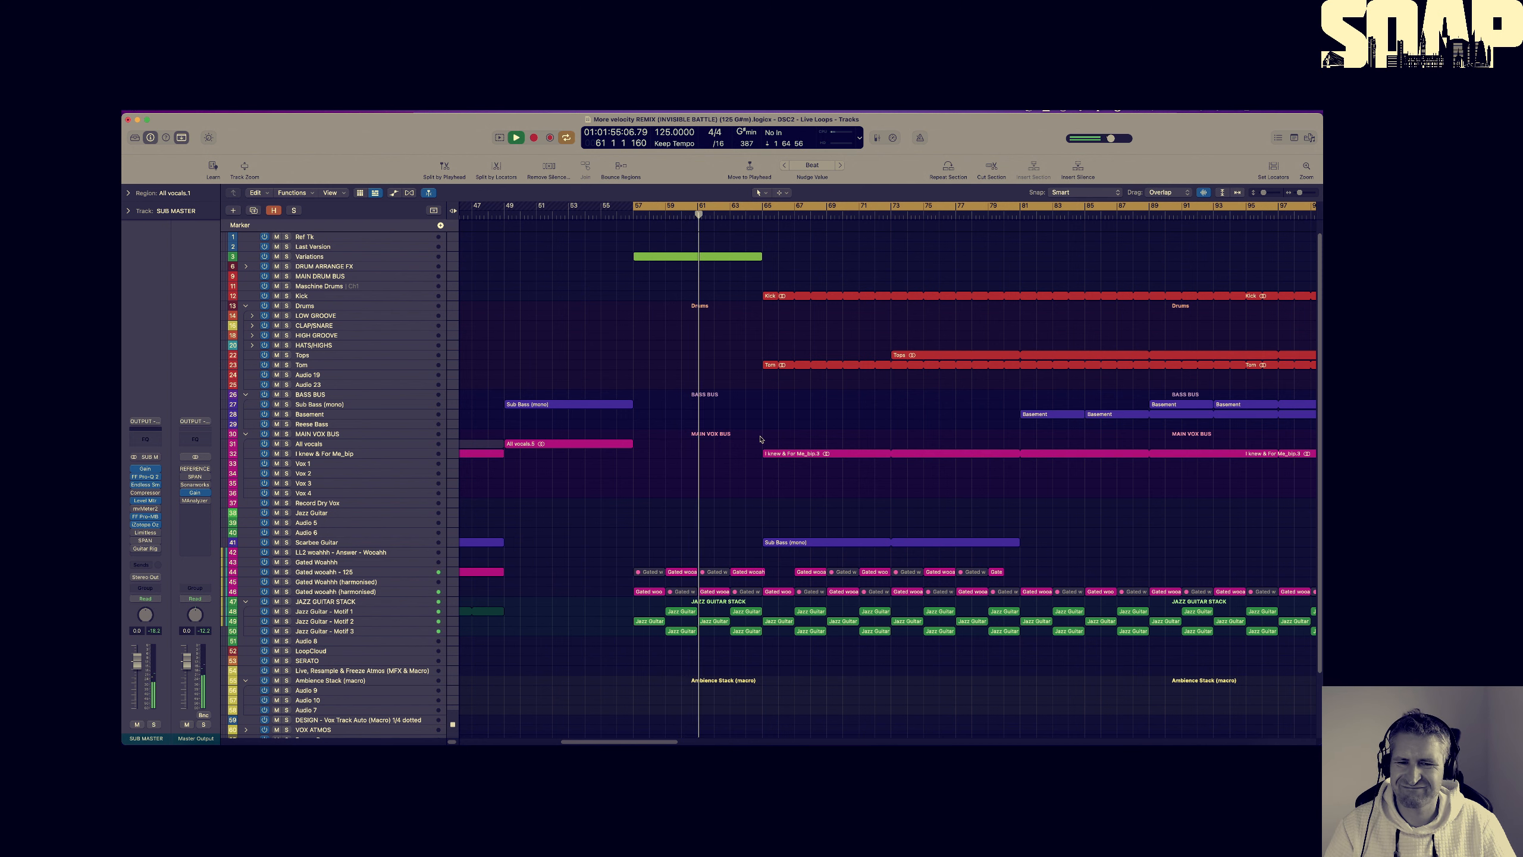
pyautogui.scroll(2, 761, 438)
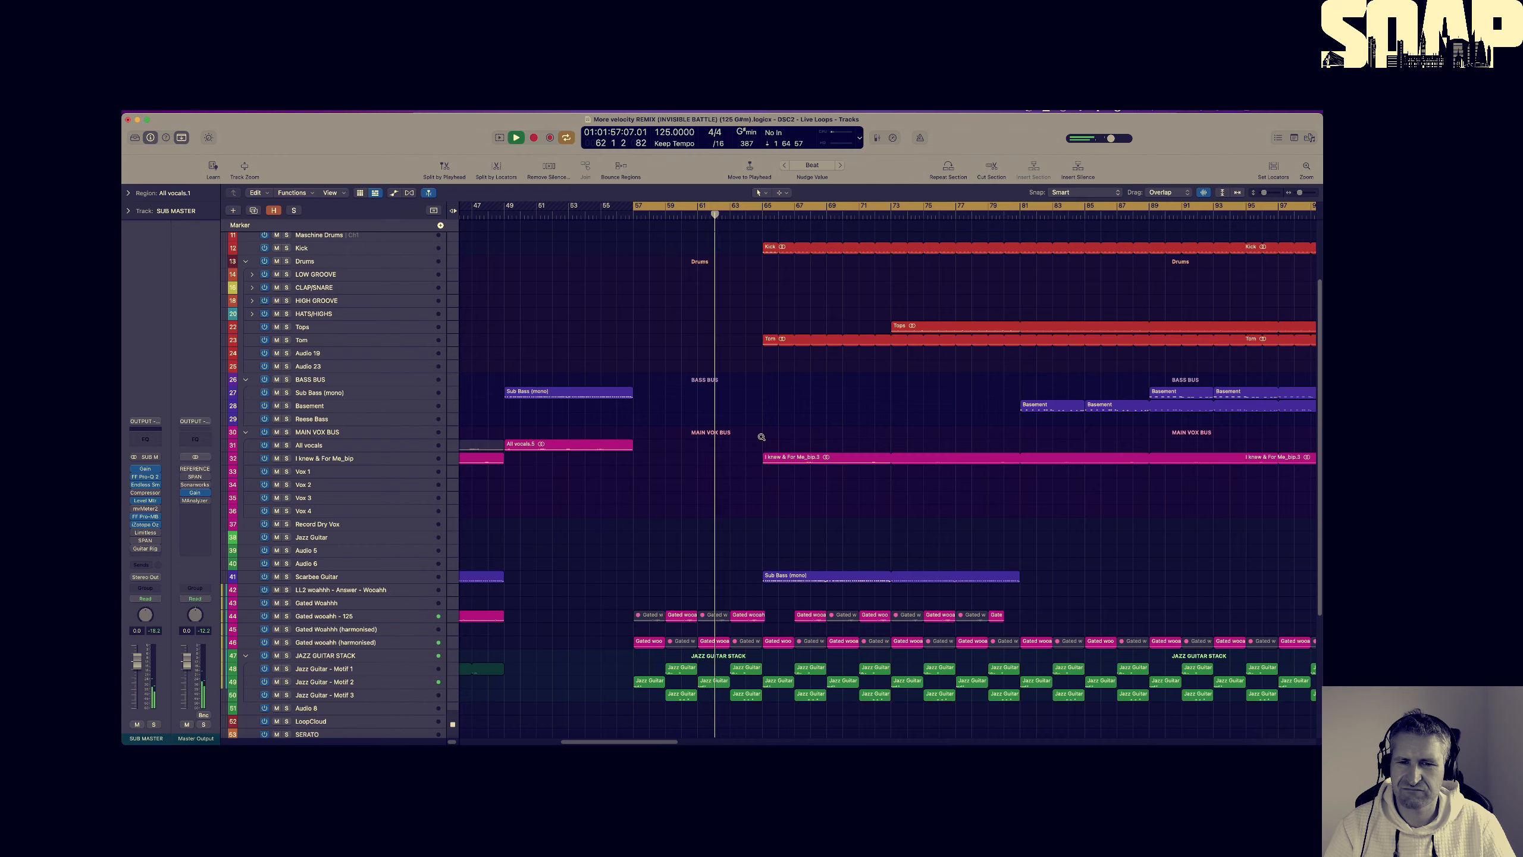
pyautogui.scroll(3, 761, 437)
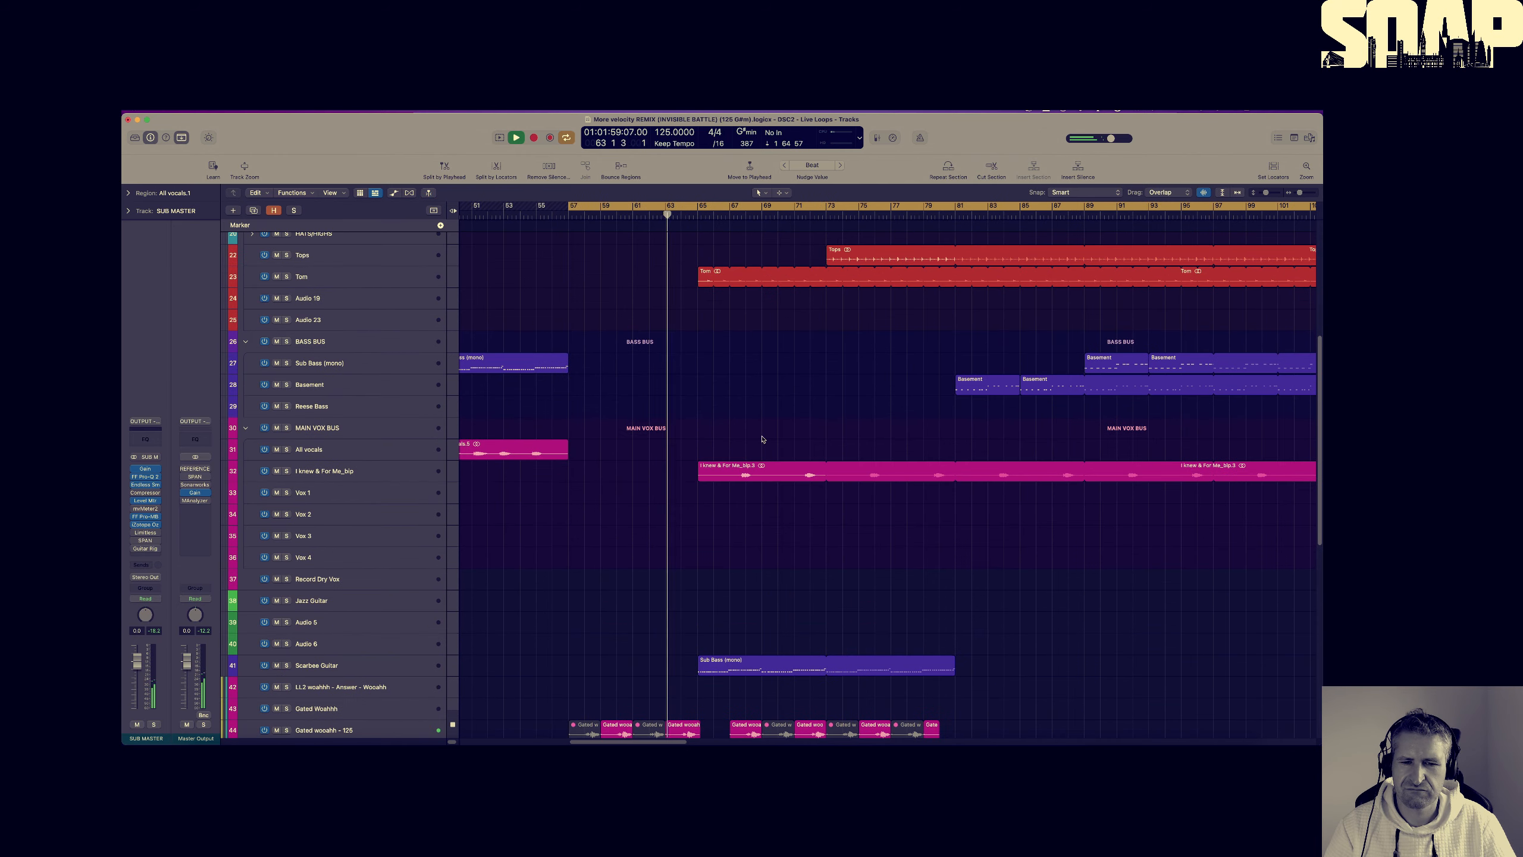
pyautogui.scroll(-5, 763, 439)
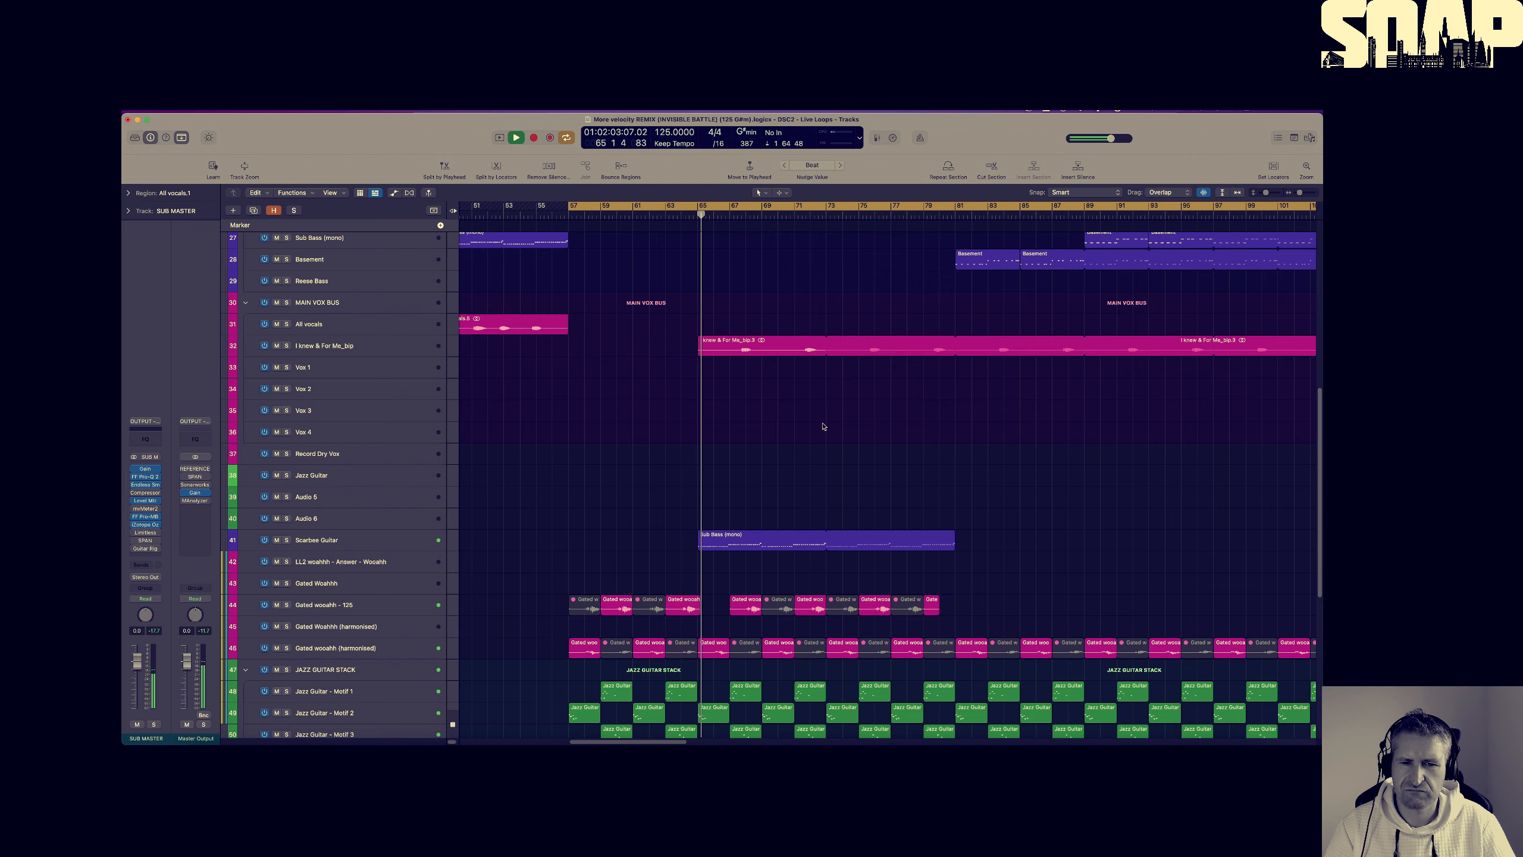
pyautogui.scroll(-4, 824, 426)
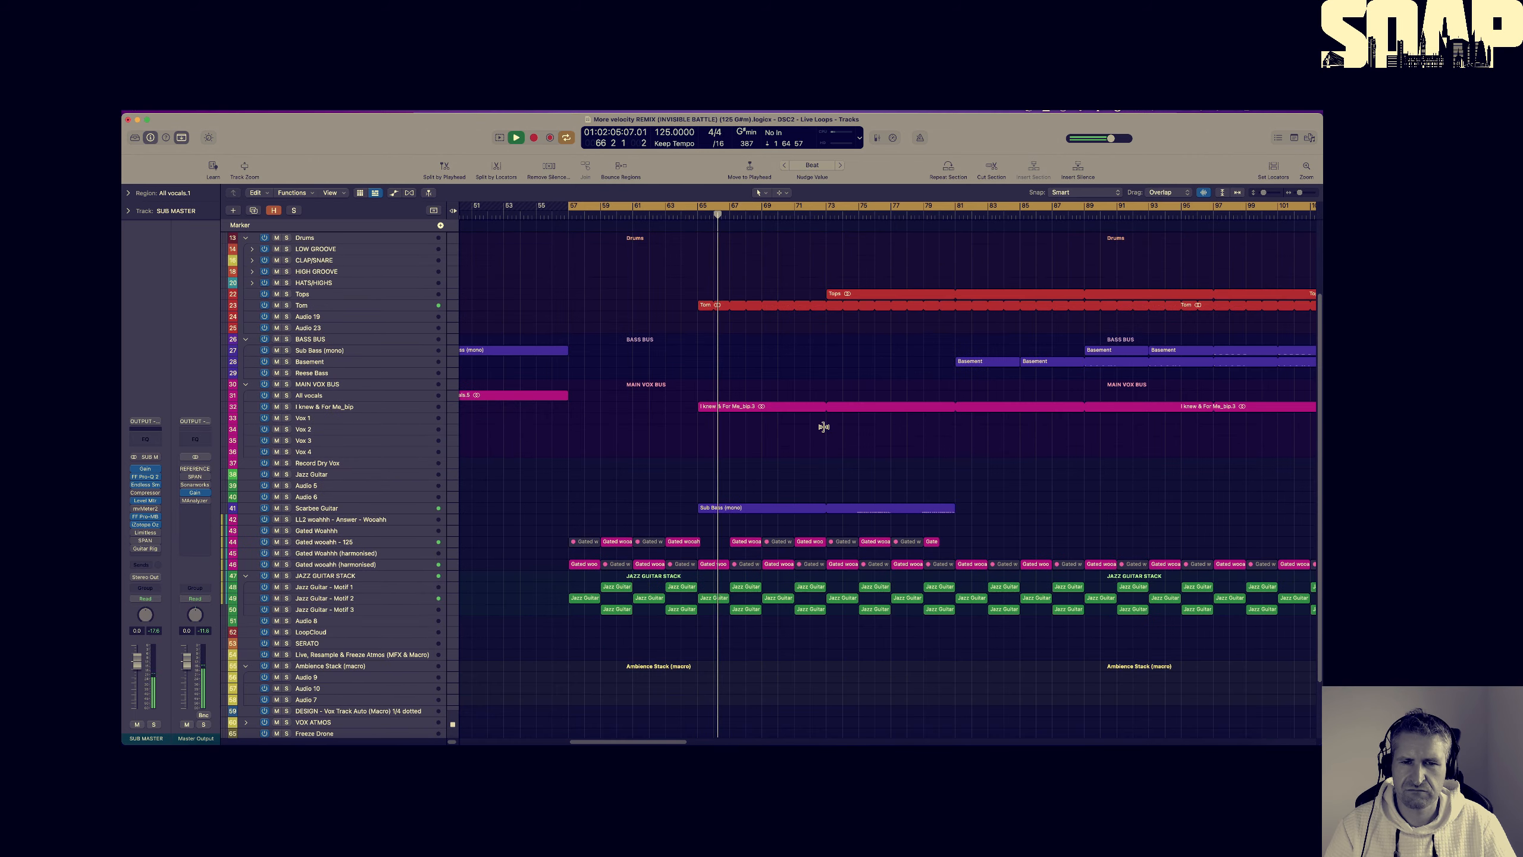
pyautogui.scroll(-5, 824, 426)
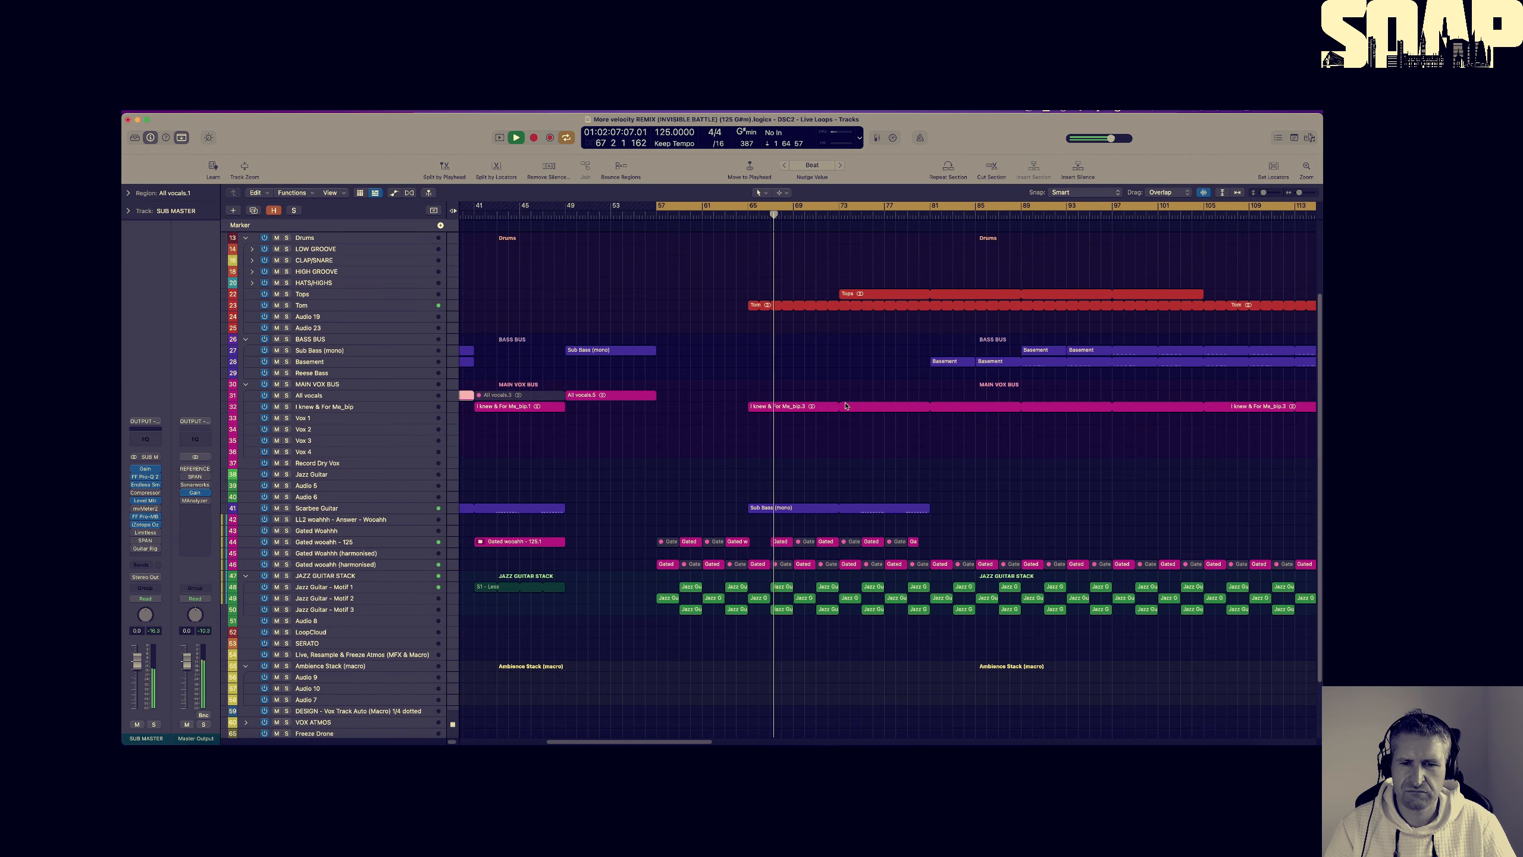
pyautogui.scroll(-3, 822, 438)
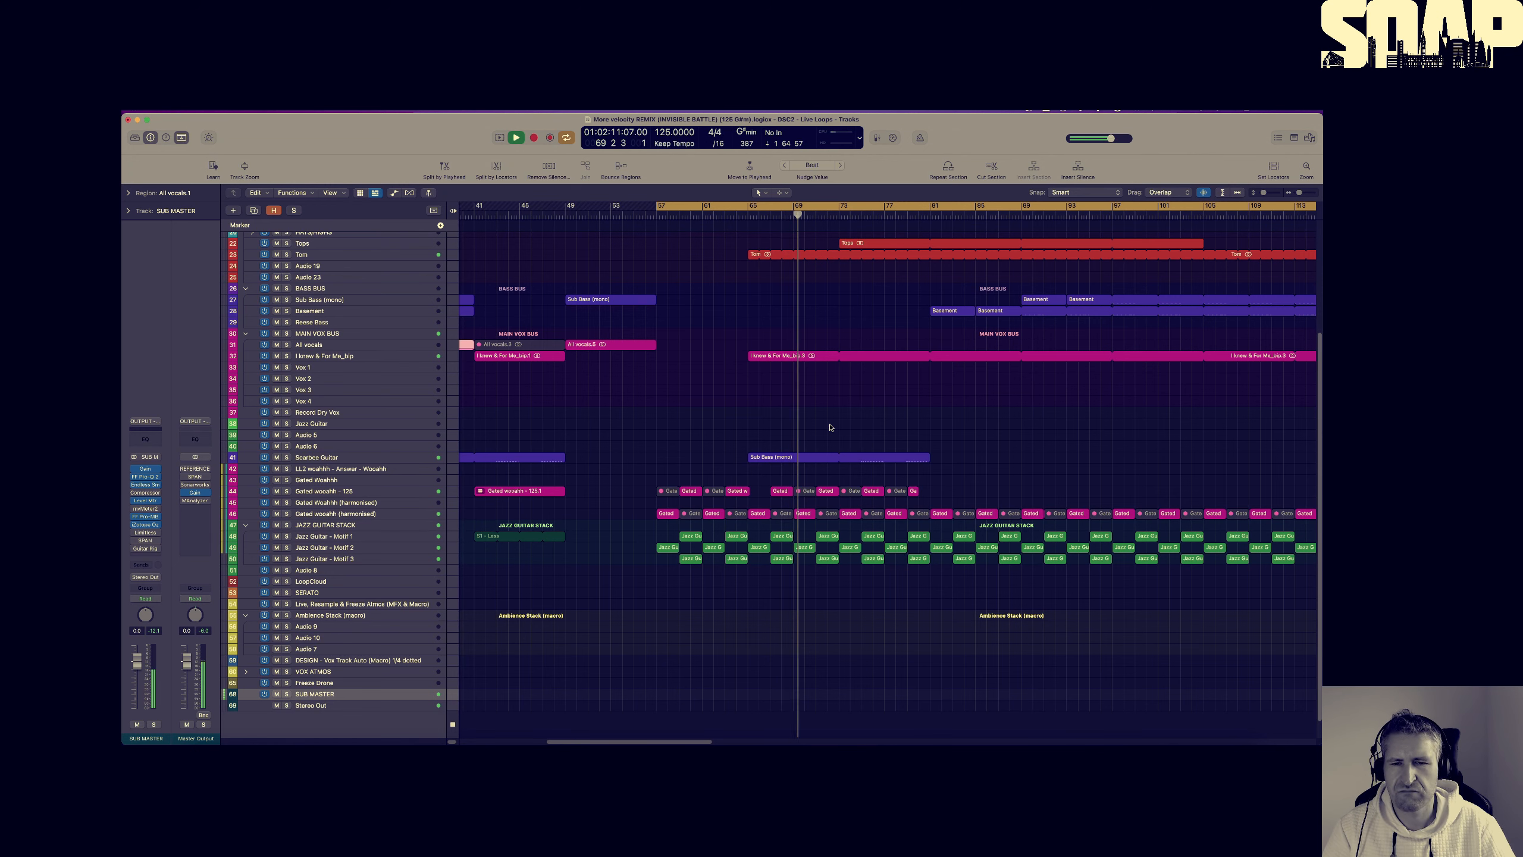
pyautogui.press('space')
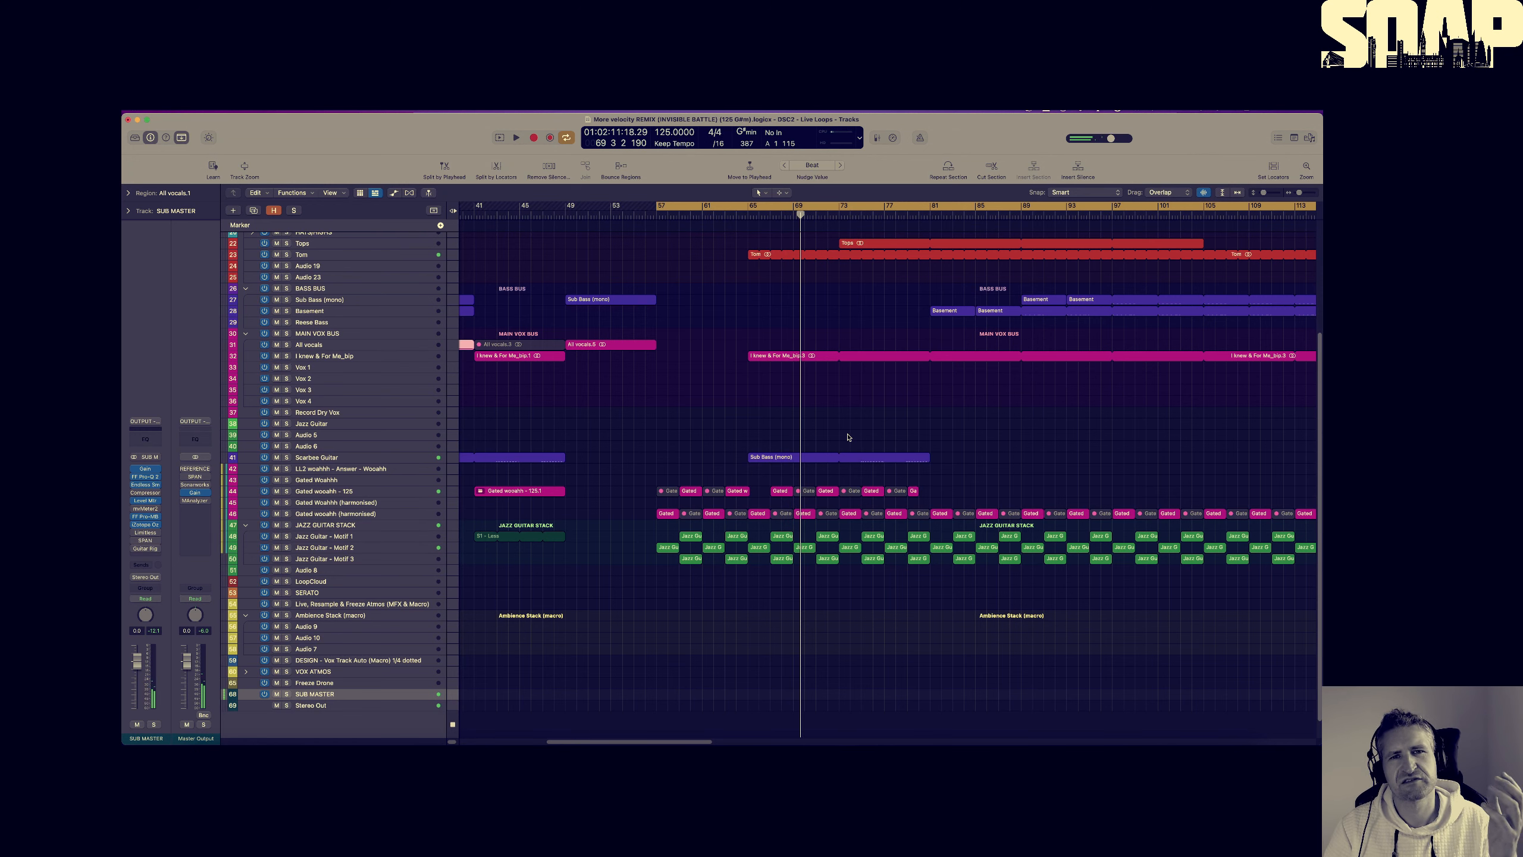
# Inspect the Room Mix automation on the I knew & For Me_bip track, hiding the automation when done
pyautogui.scroll(2, 848, 436)
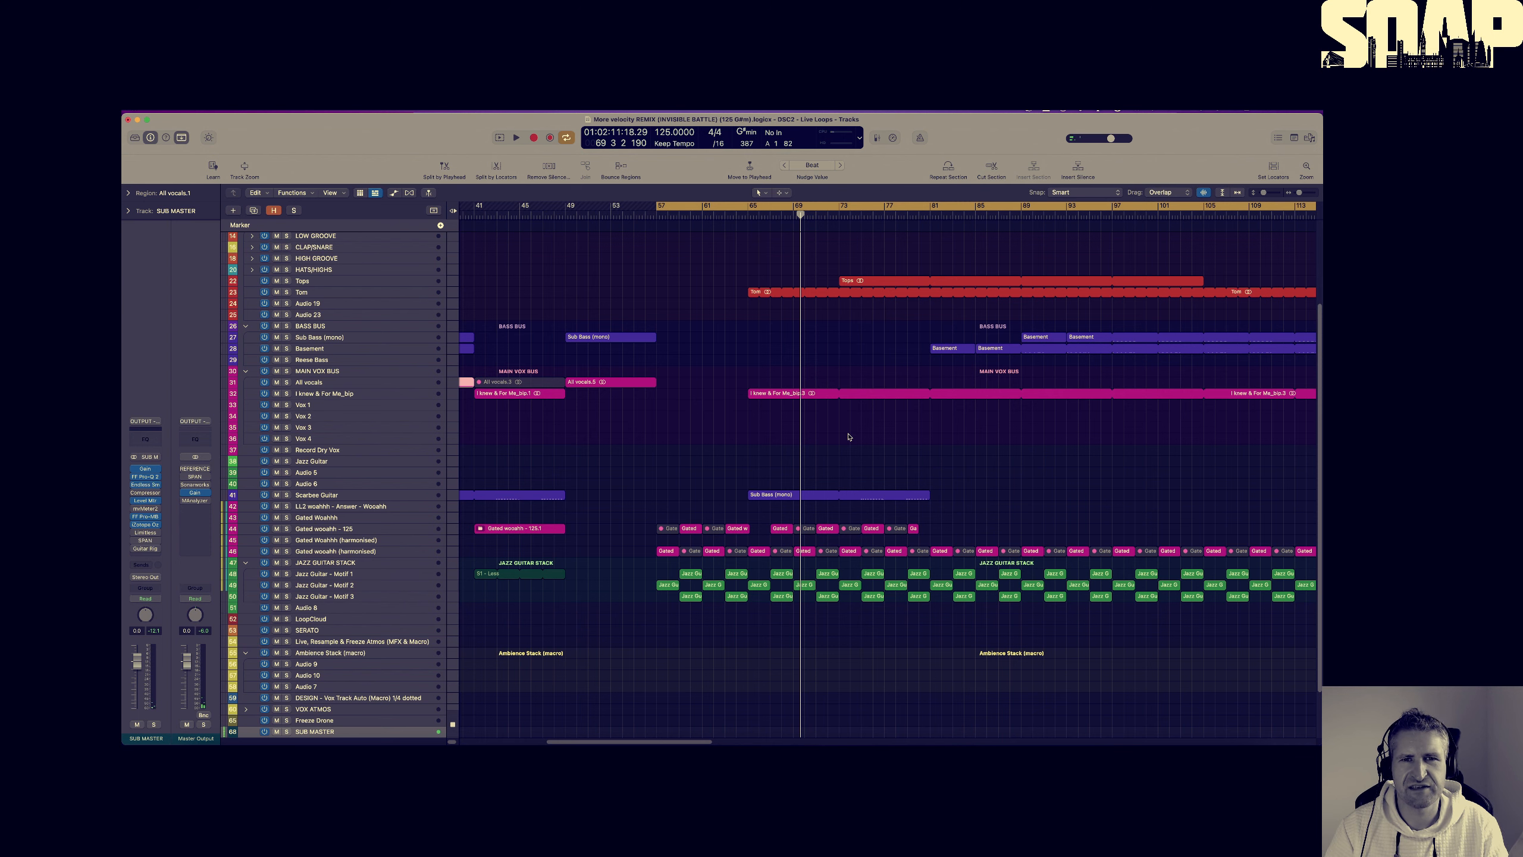
pyautogui.scroll(1, 848, 437)
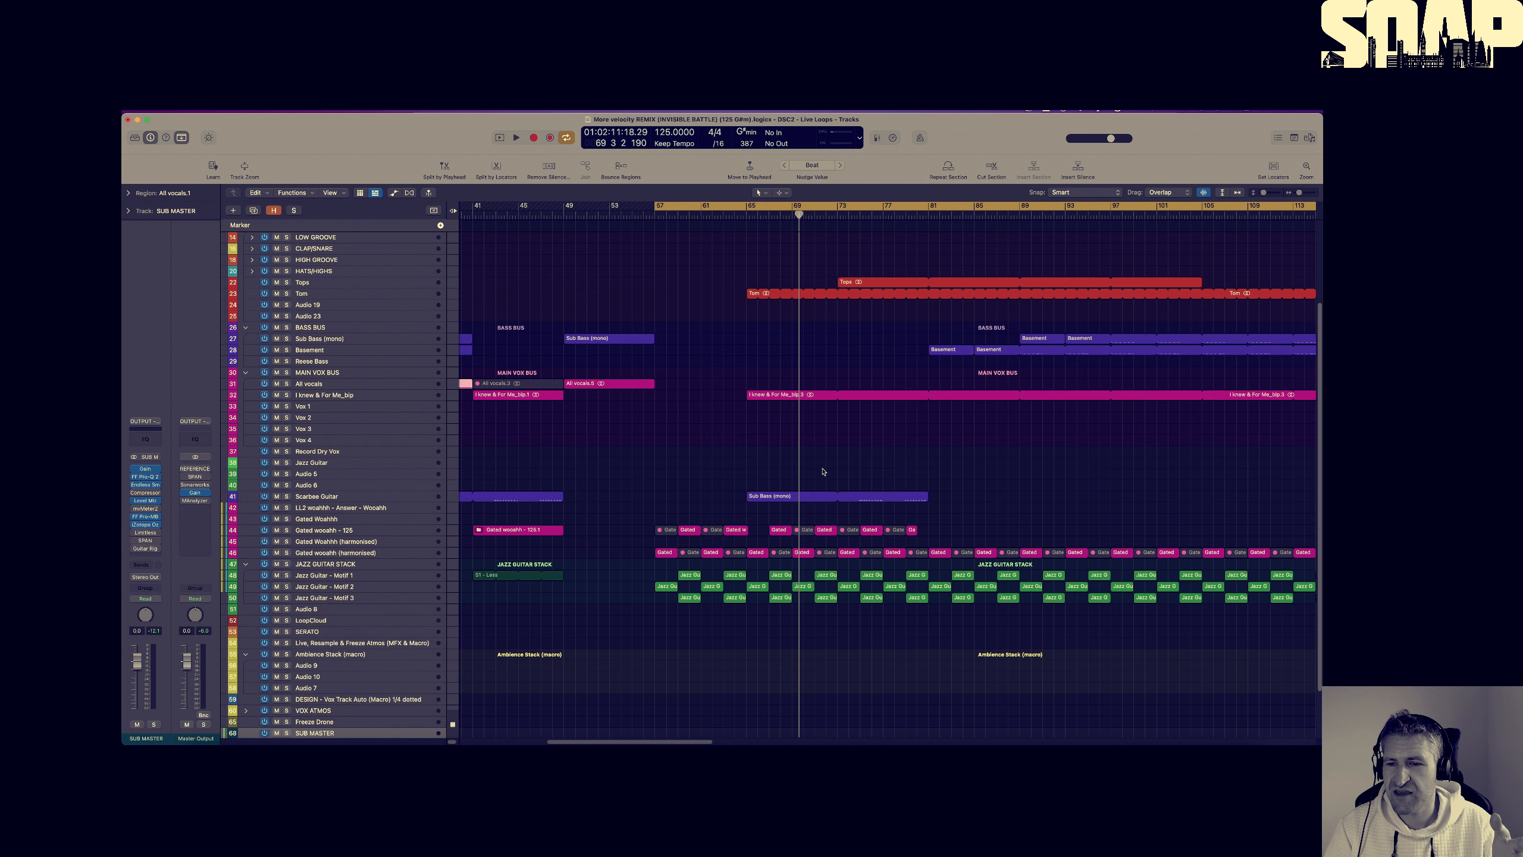
pyautogui.hscroll(5, 851, 467)
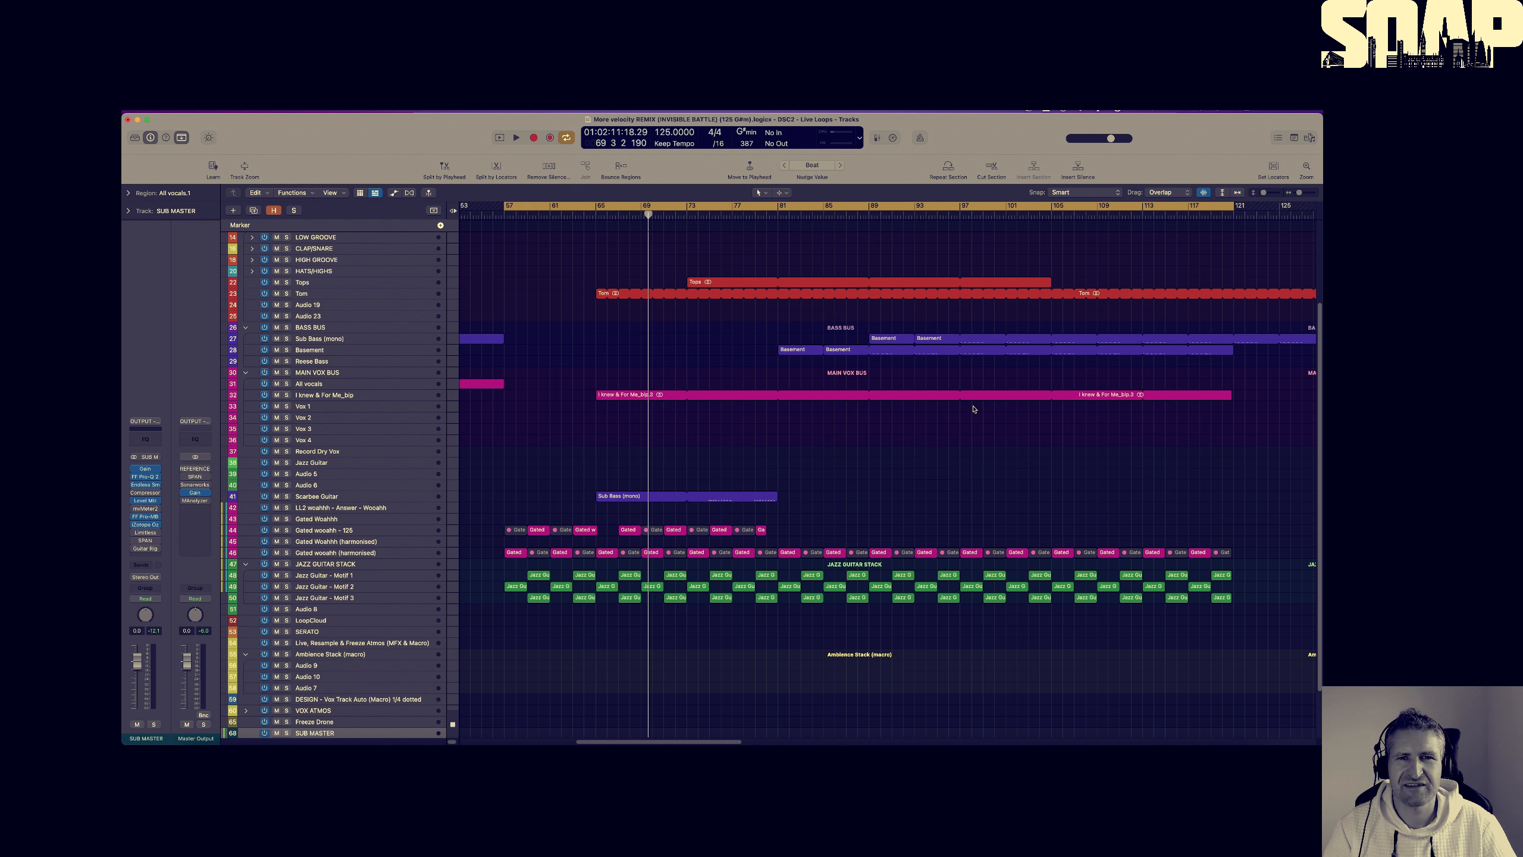
pyautogui.scroll(10, 973, 408)
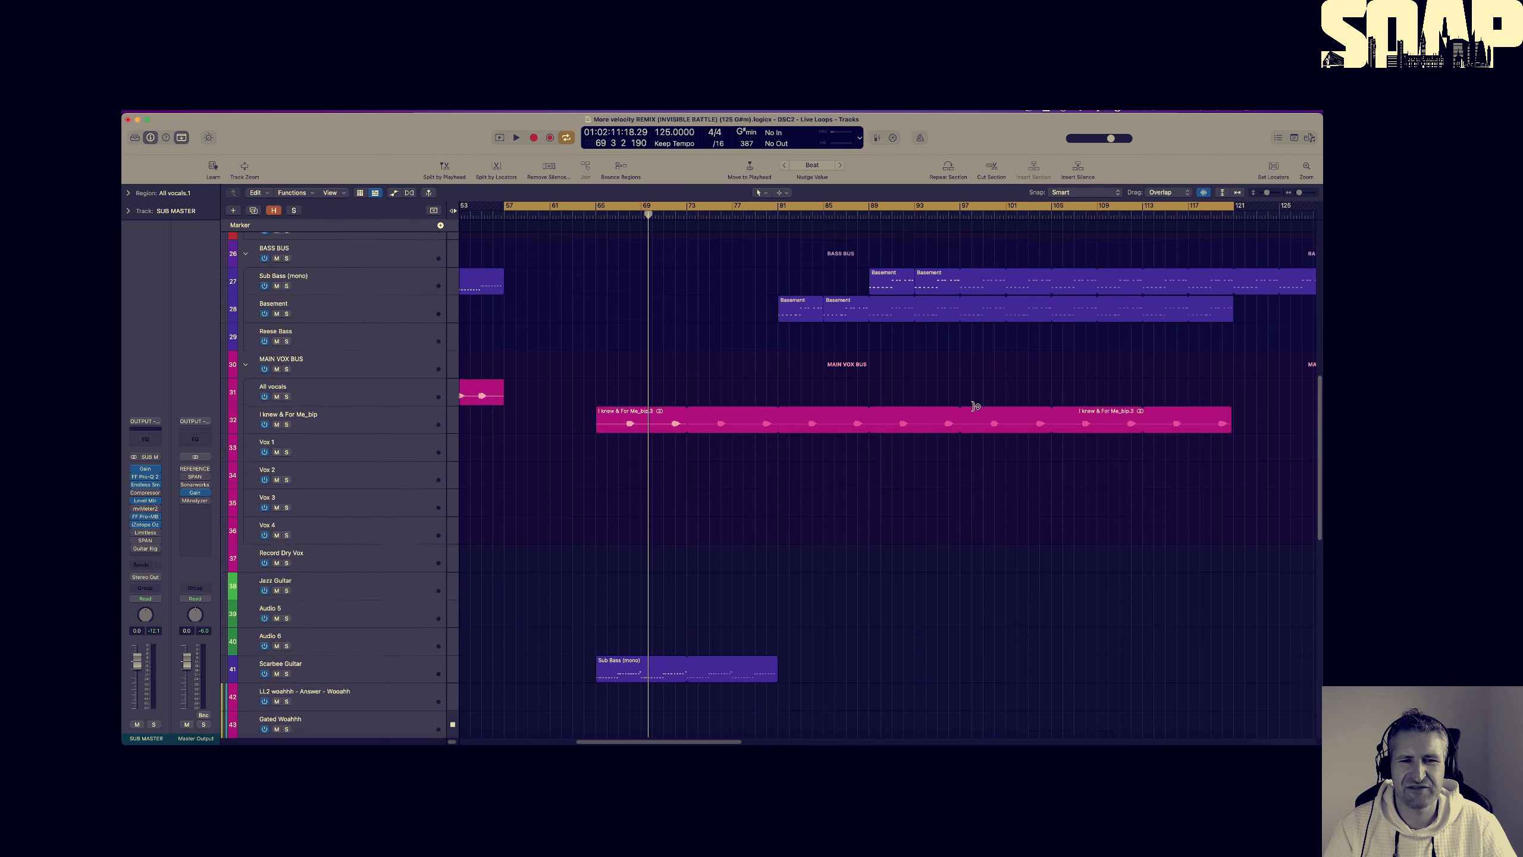
pyautogui.click(395, 477)
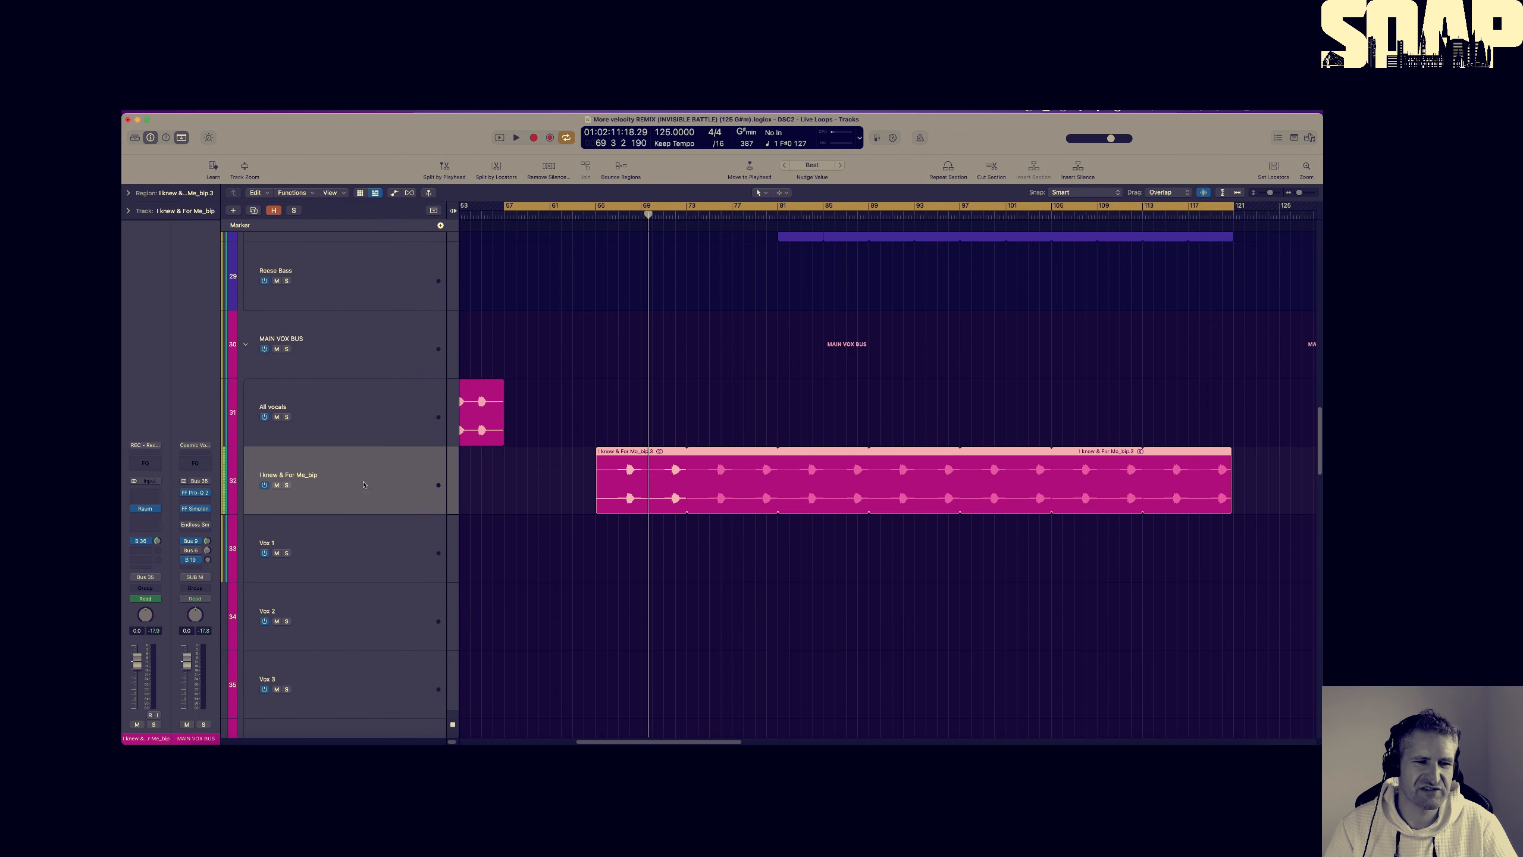
pyautogui.press('a')
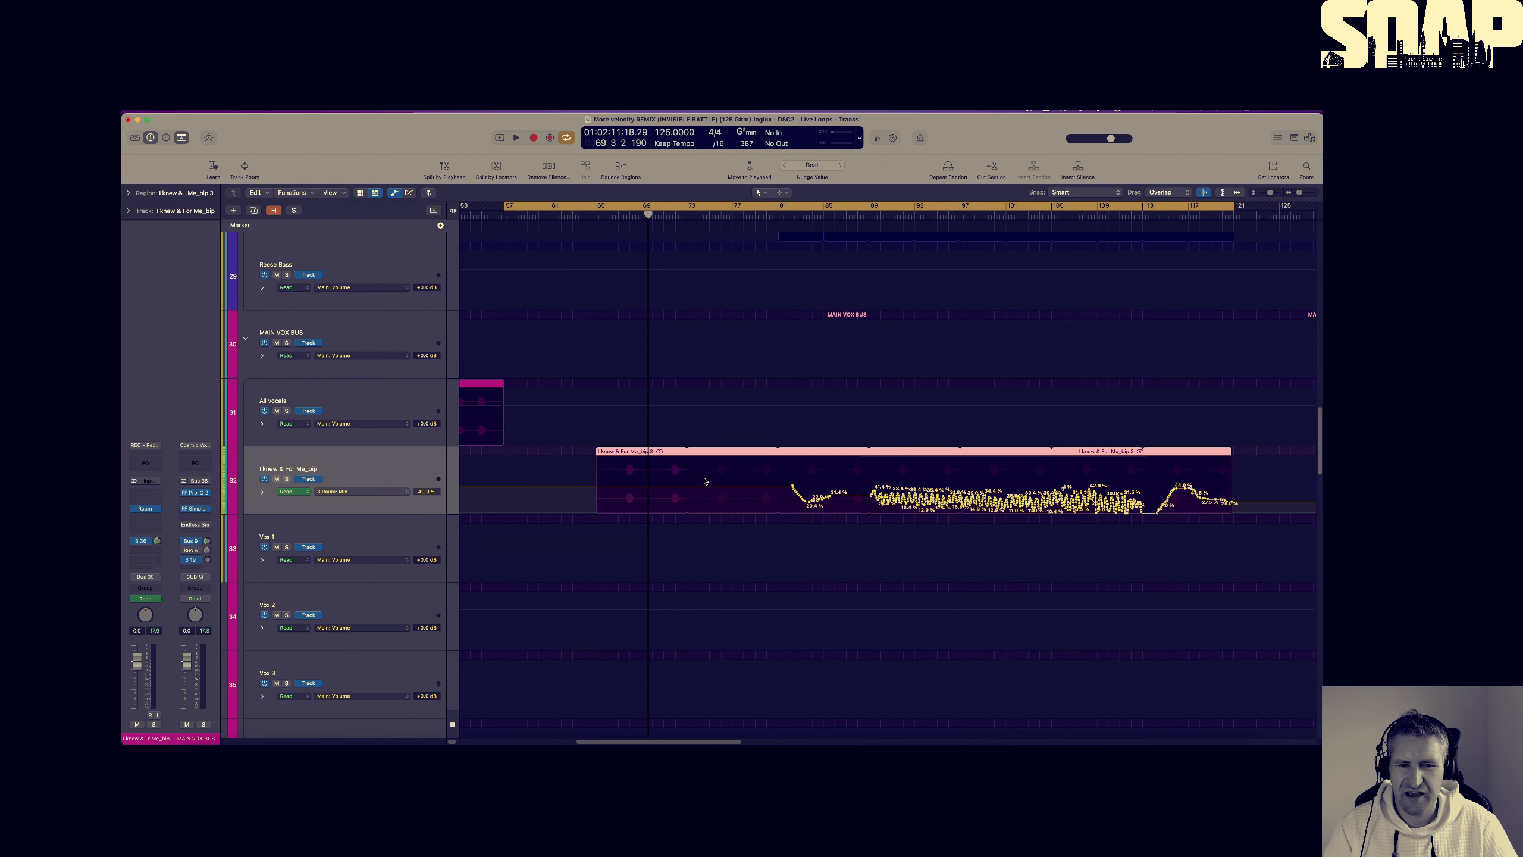
pyautogui.scroll(10, 705, 481)
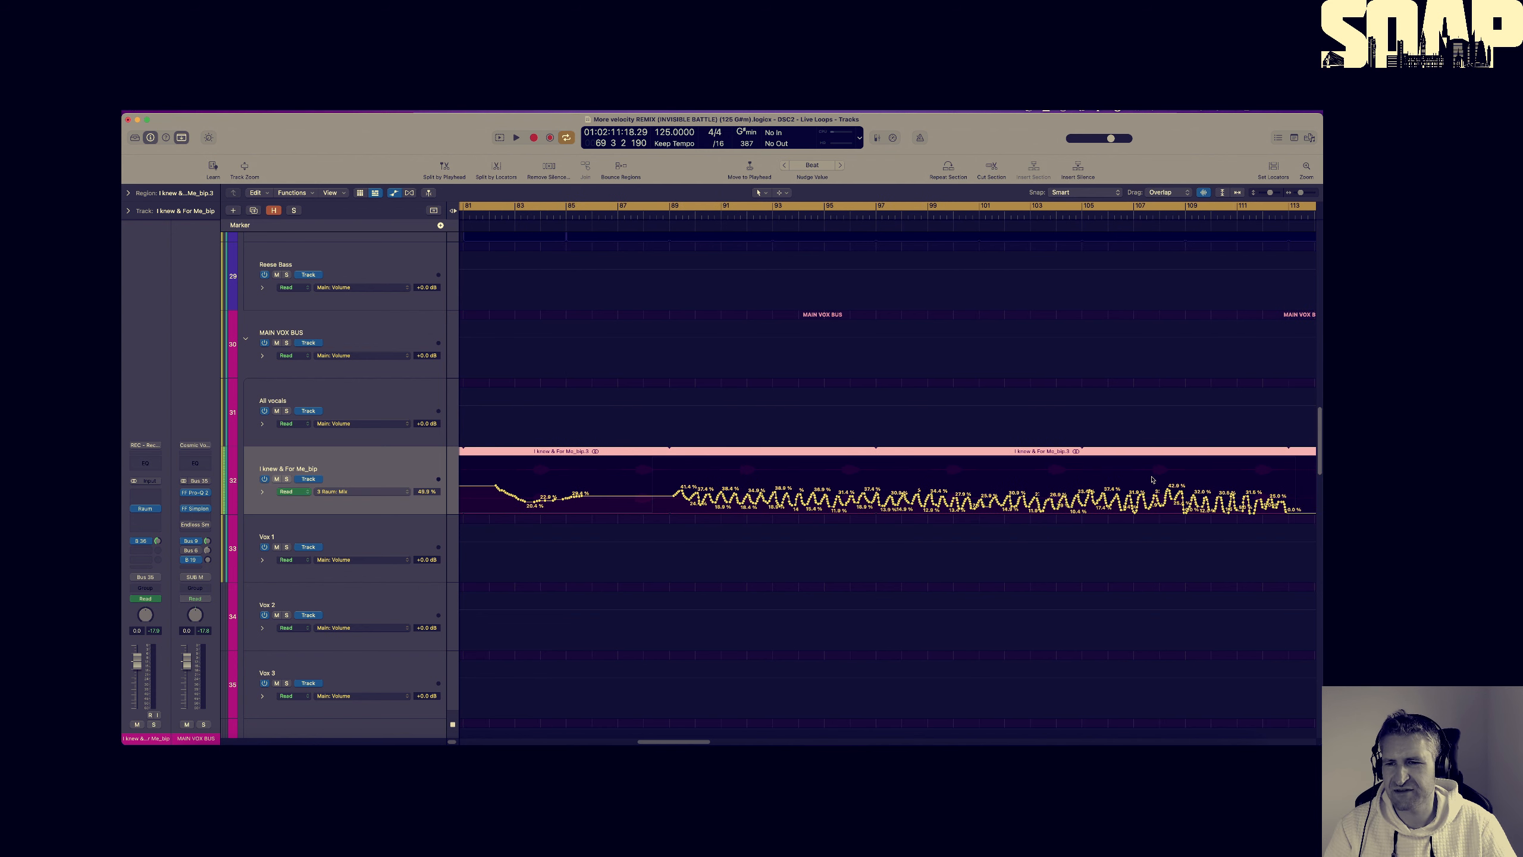
pyautogui.scroll(-10, 1131, 480)
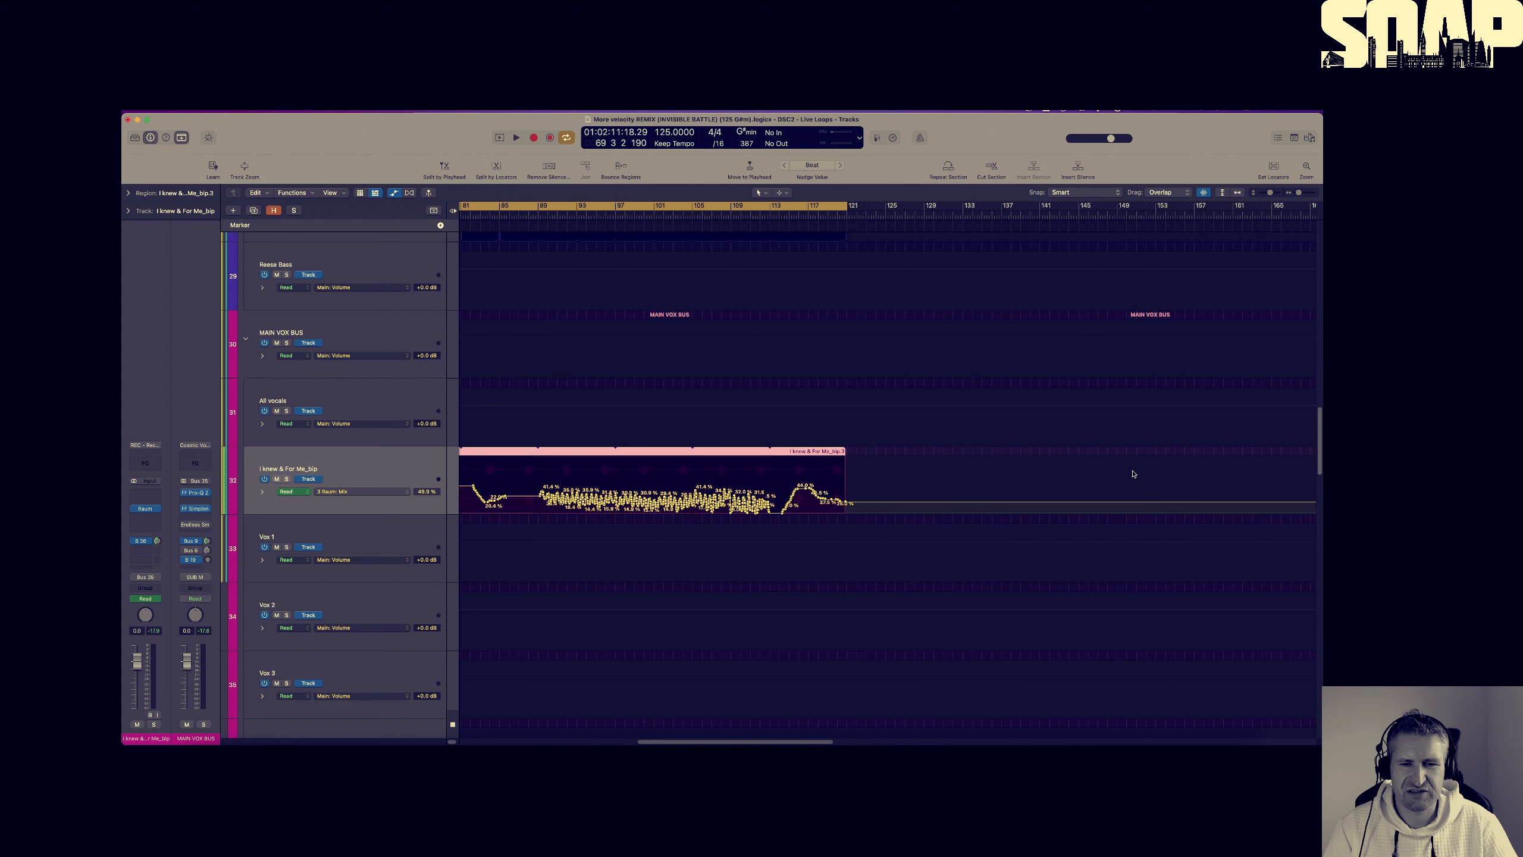
pyautogui.press('a')
# Show the Live Loops grid beside the Tracks area and turn off performance recording
pyautogui.hscroll(-15, 902, 424)
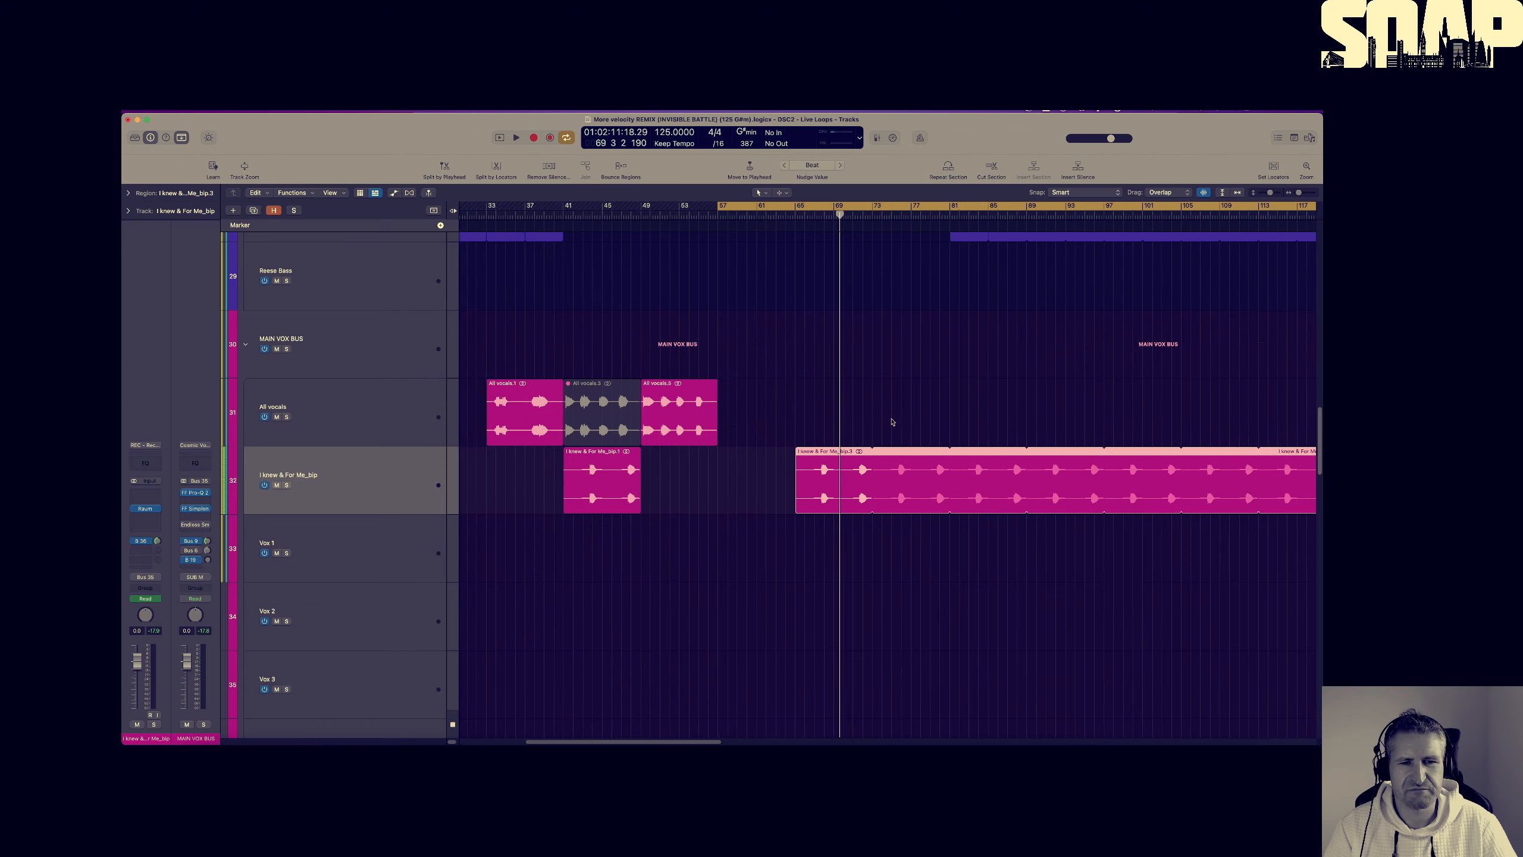
pyautogui.scroll(-10, 892, 422)
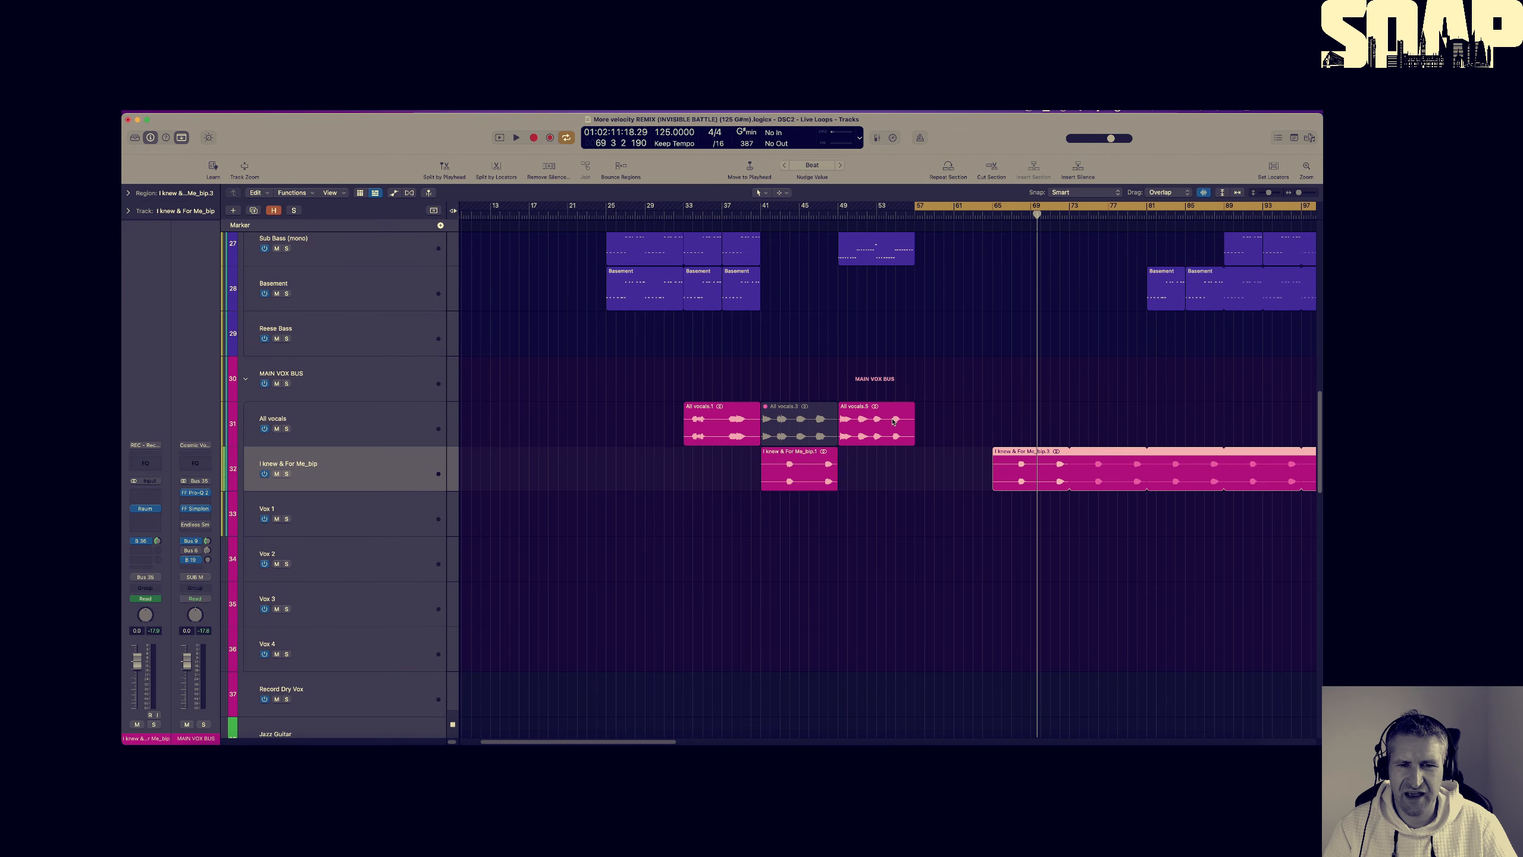
pyautogui.scroll(-10, 893, 420)
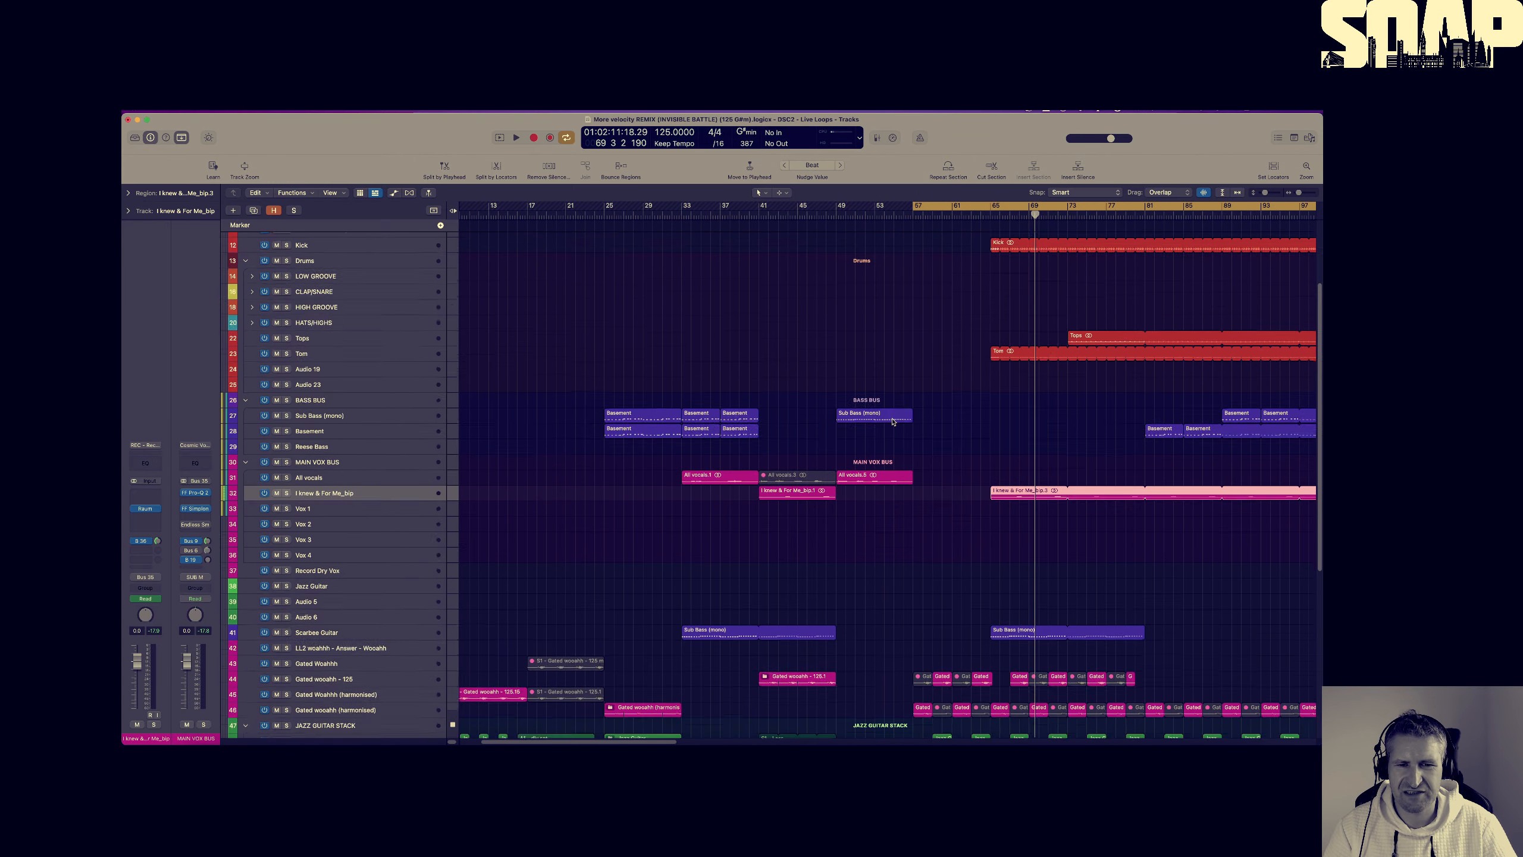
pyautogui.hscroll(-3, 893, 422)
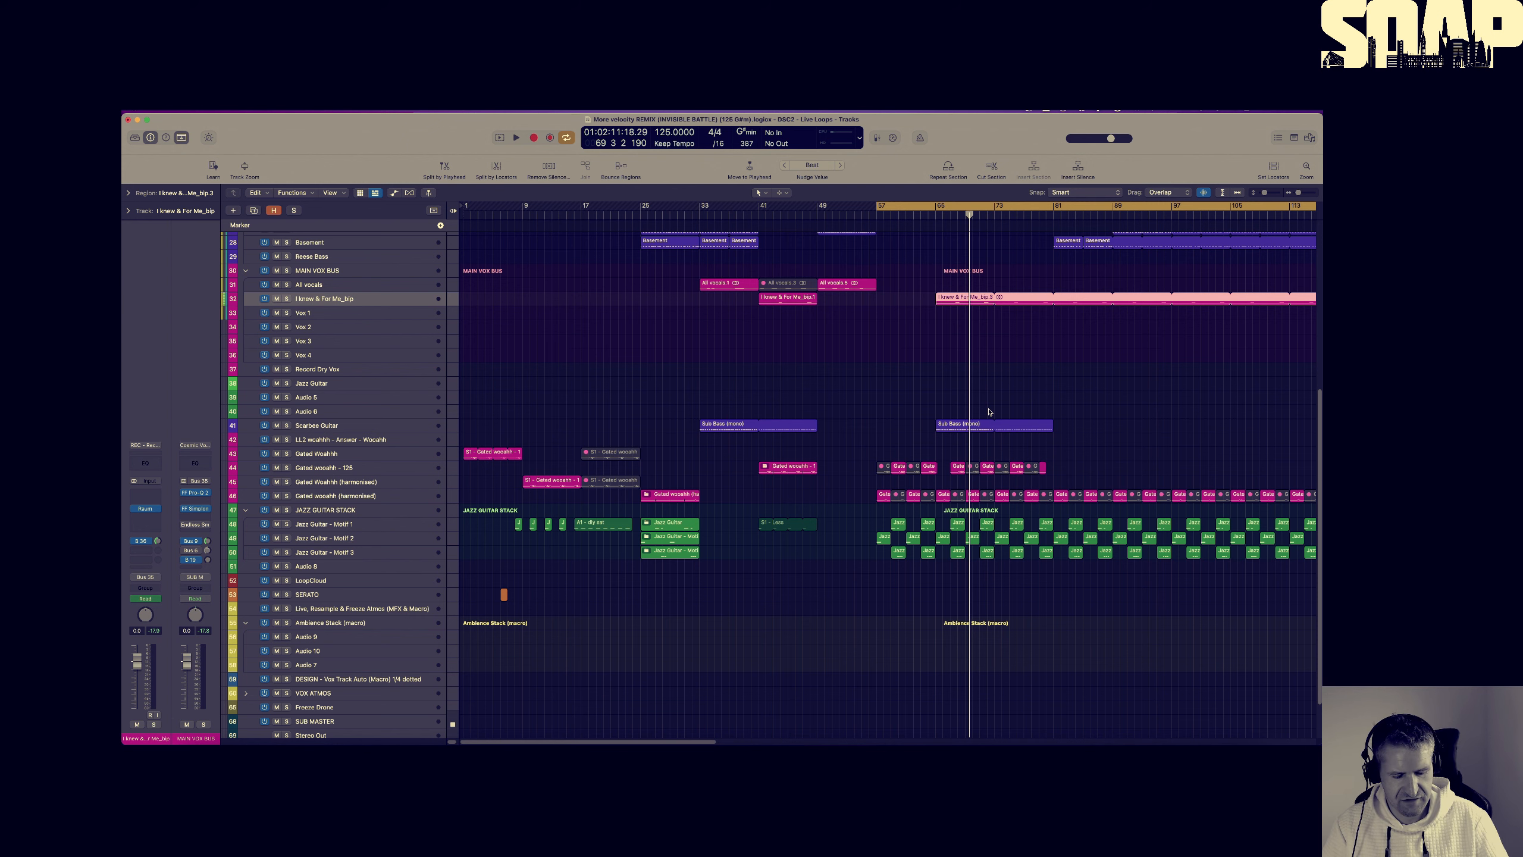
pyautogui.hscroll(5, 952, 368)
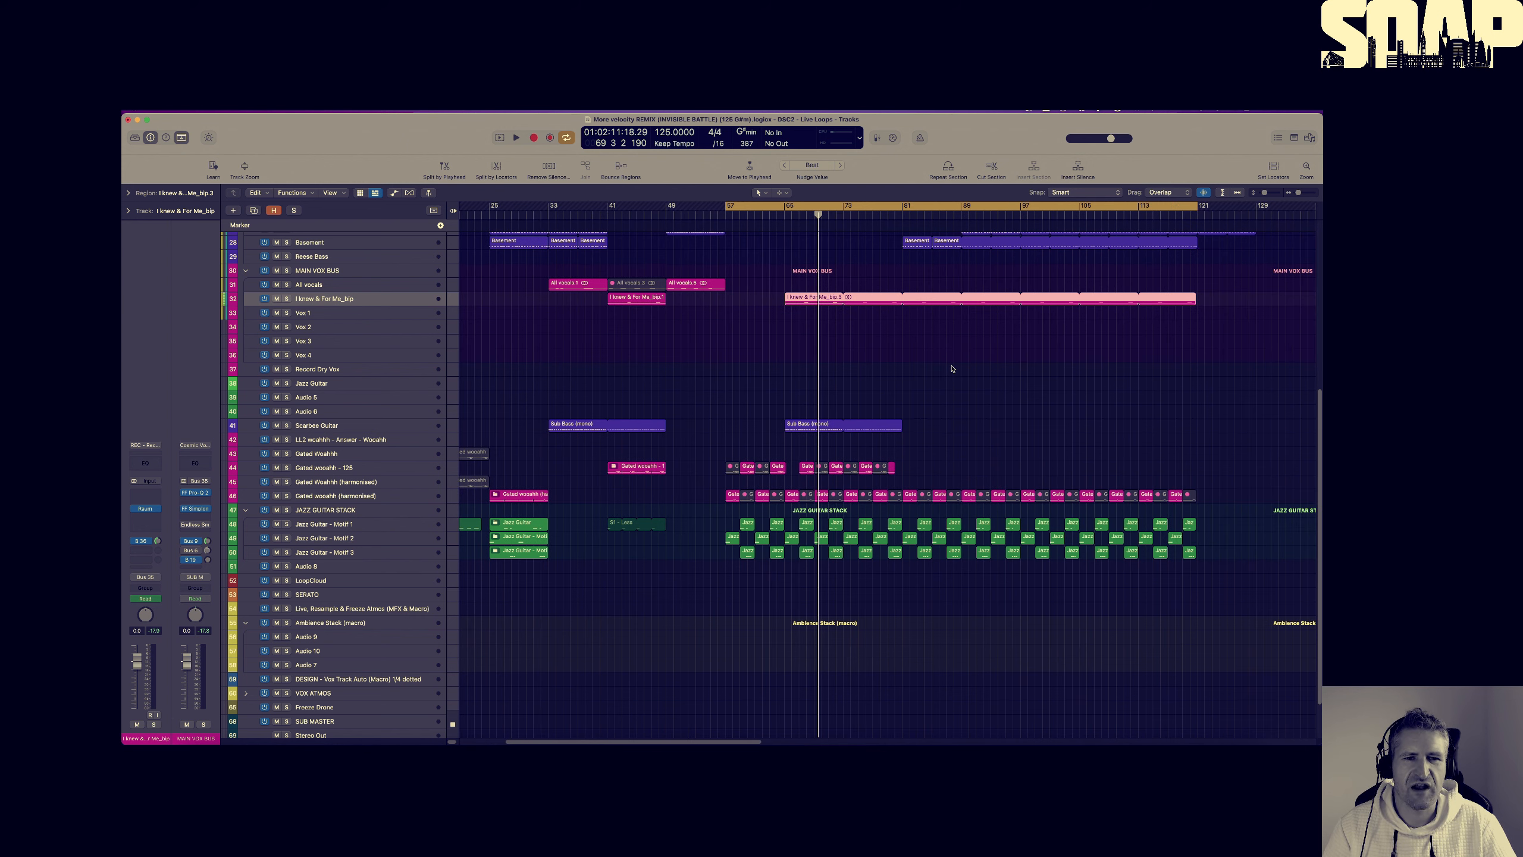
pyautogui.press('1')
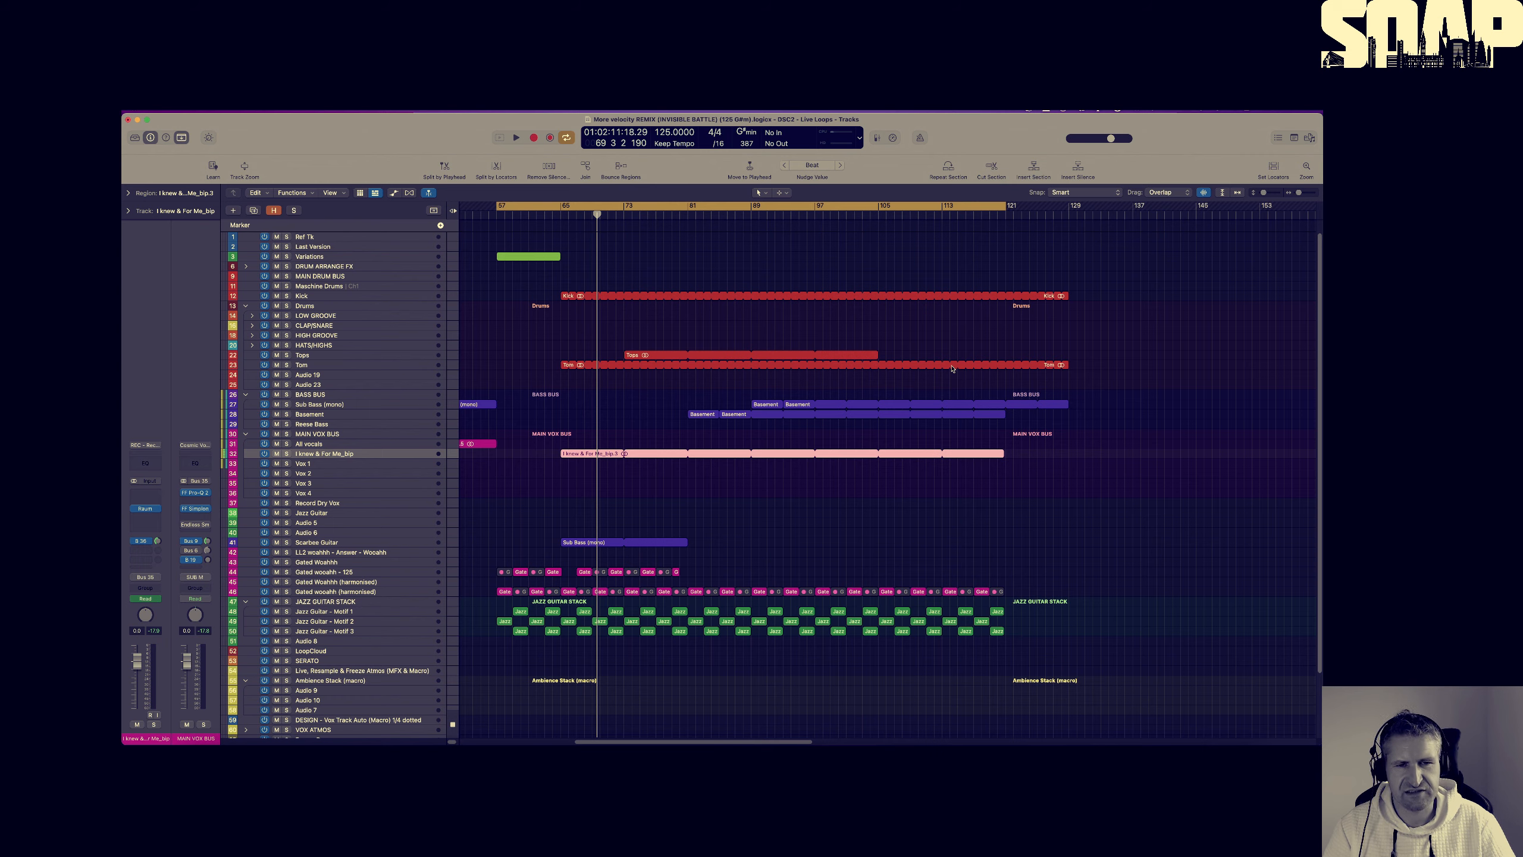
pyautogui.press('2')
pyautogui.scroll(-5, 546, 359)
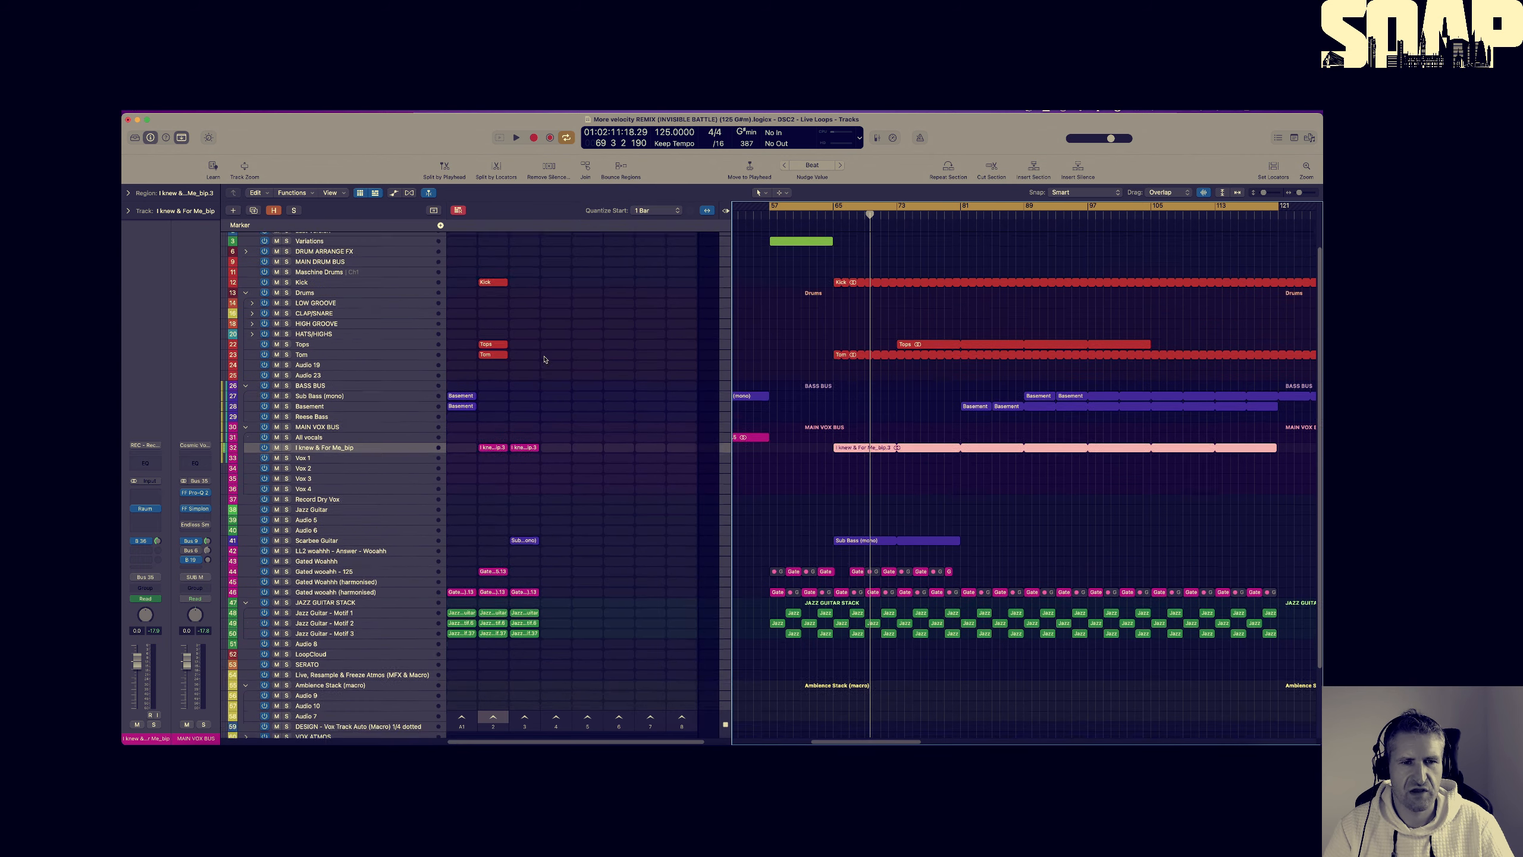
pyautogui.scroll(5, 548, 359)
pyautogui.click(463, 210)
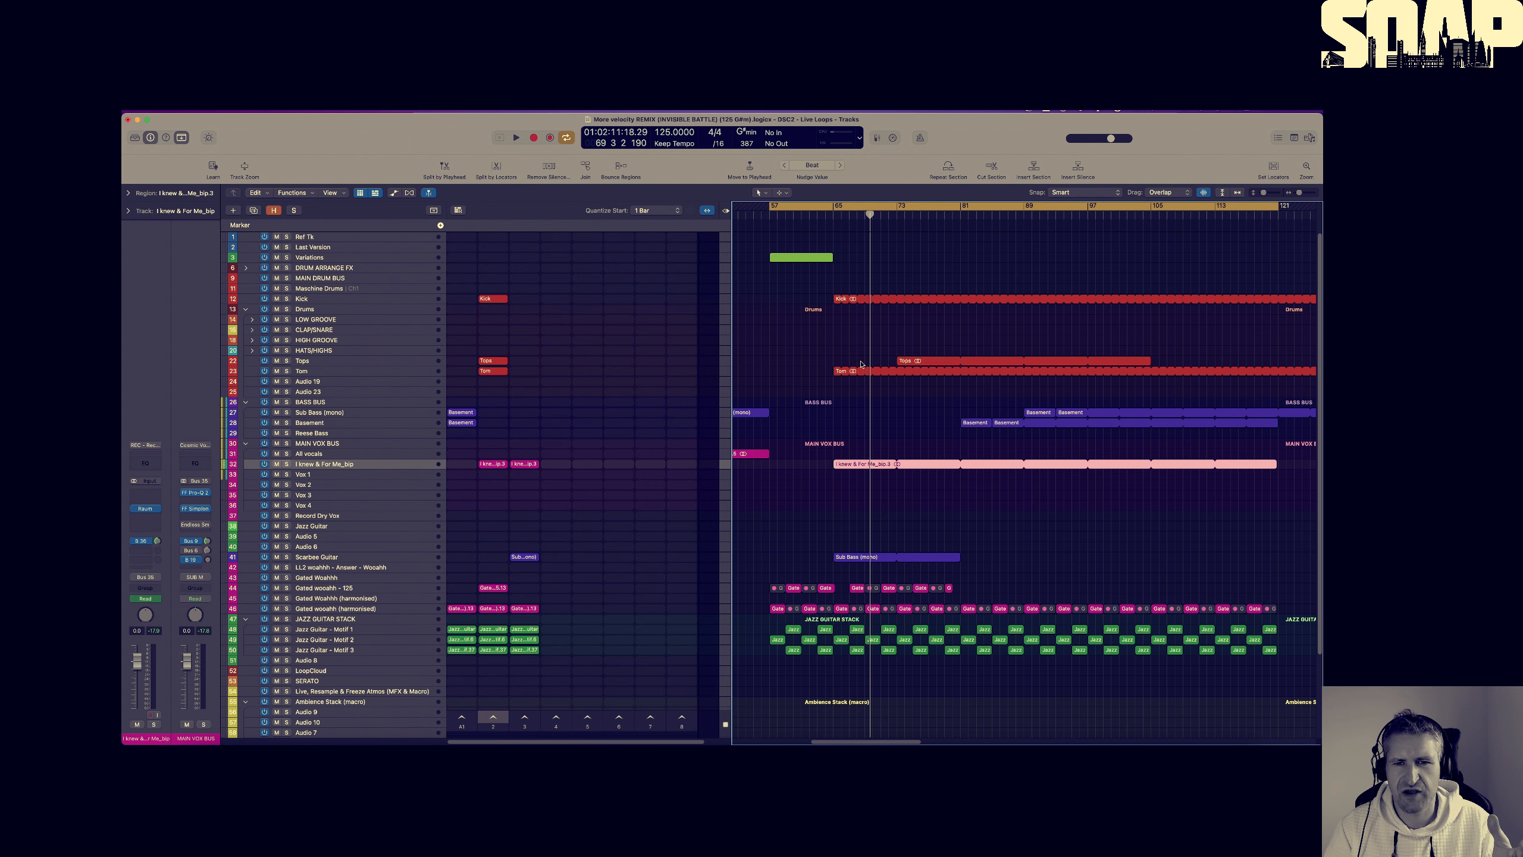
# Switch to Maschine 2, show its scene and pattern view, and move the window clear of the Live Loops scene triggers
pyautogui.scroll(-3, 889, 348)
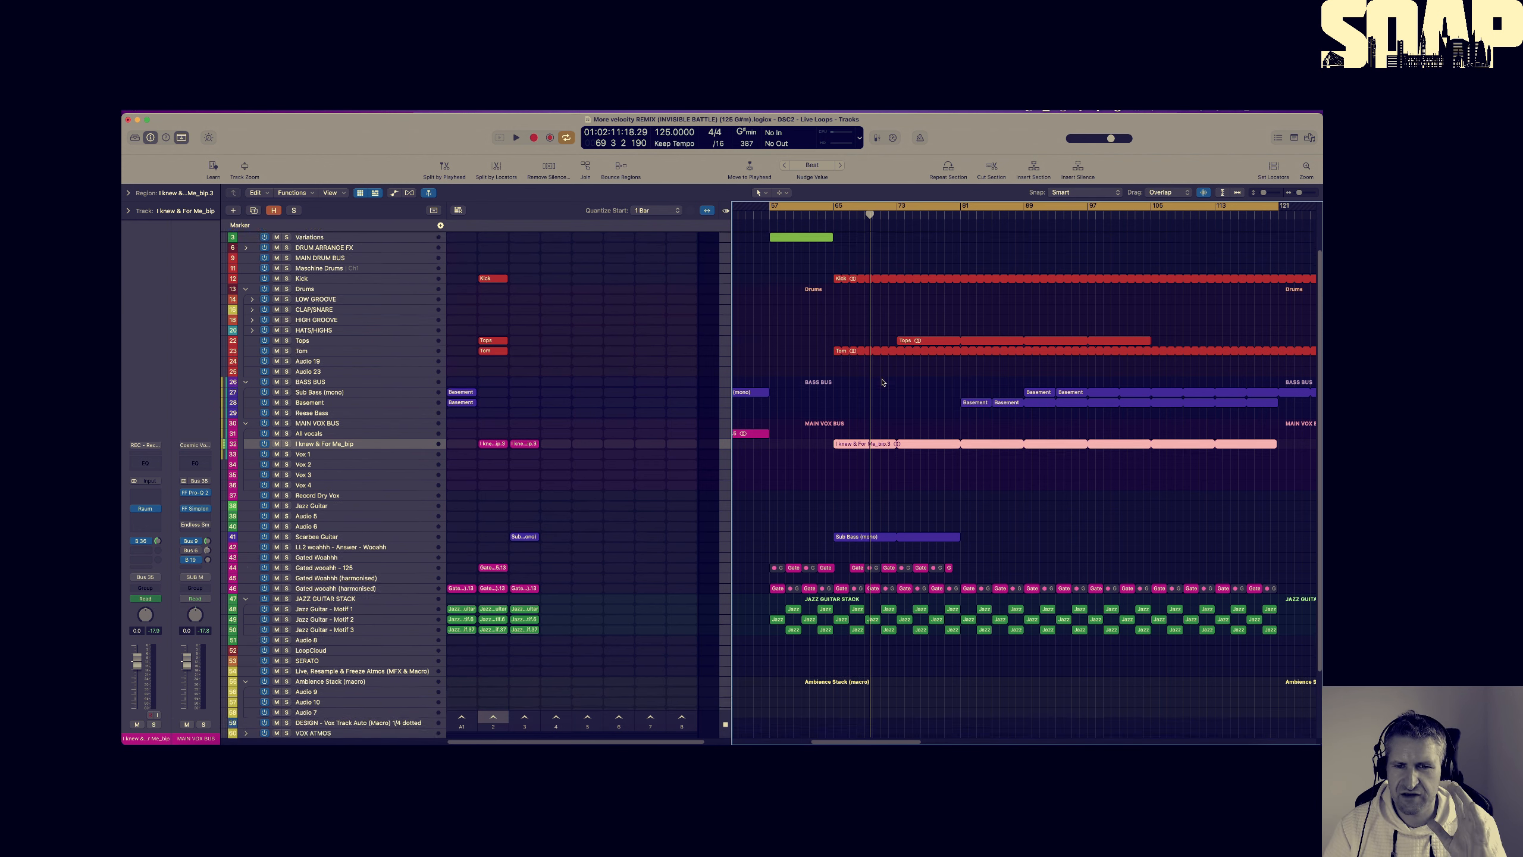
pyautogui.scroll(-1, 894, 390)
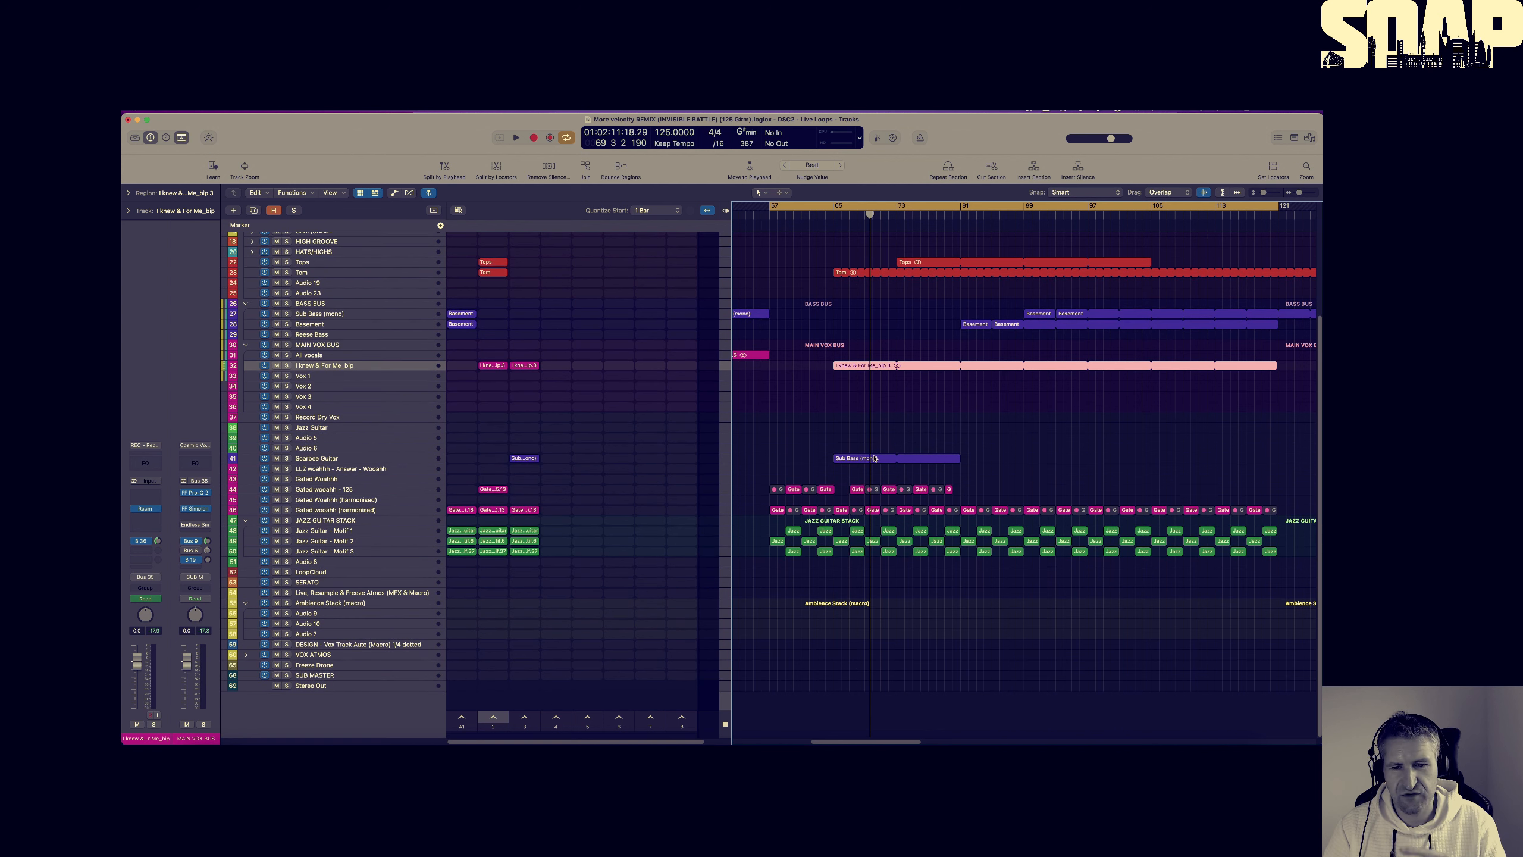
pyautogui.moveTo(498, 496)
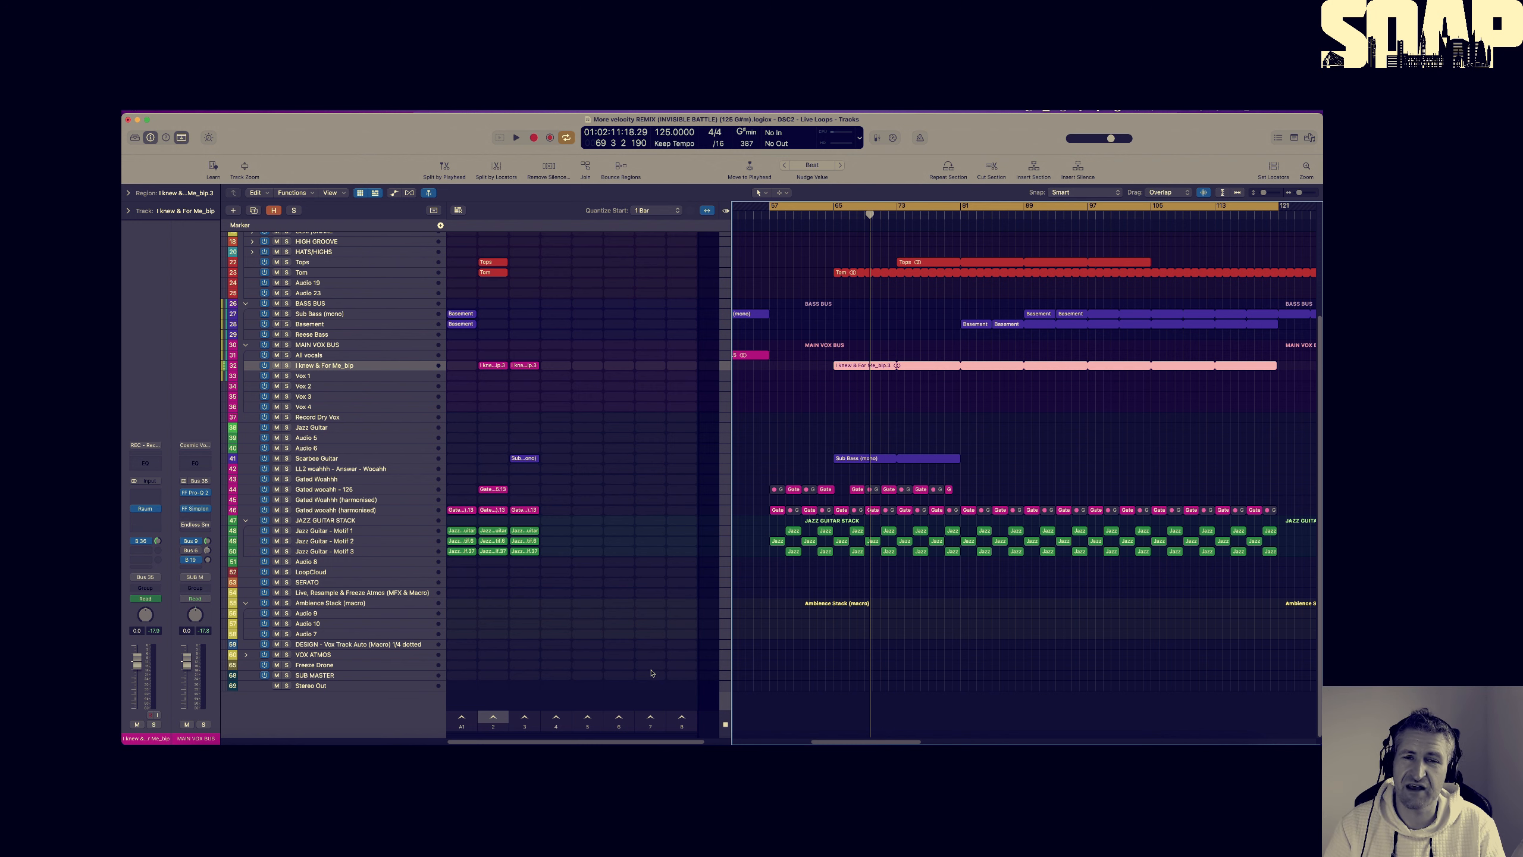
pyautogui.click(492, 755)
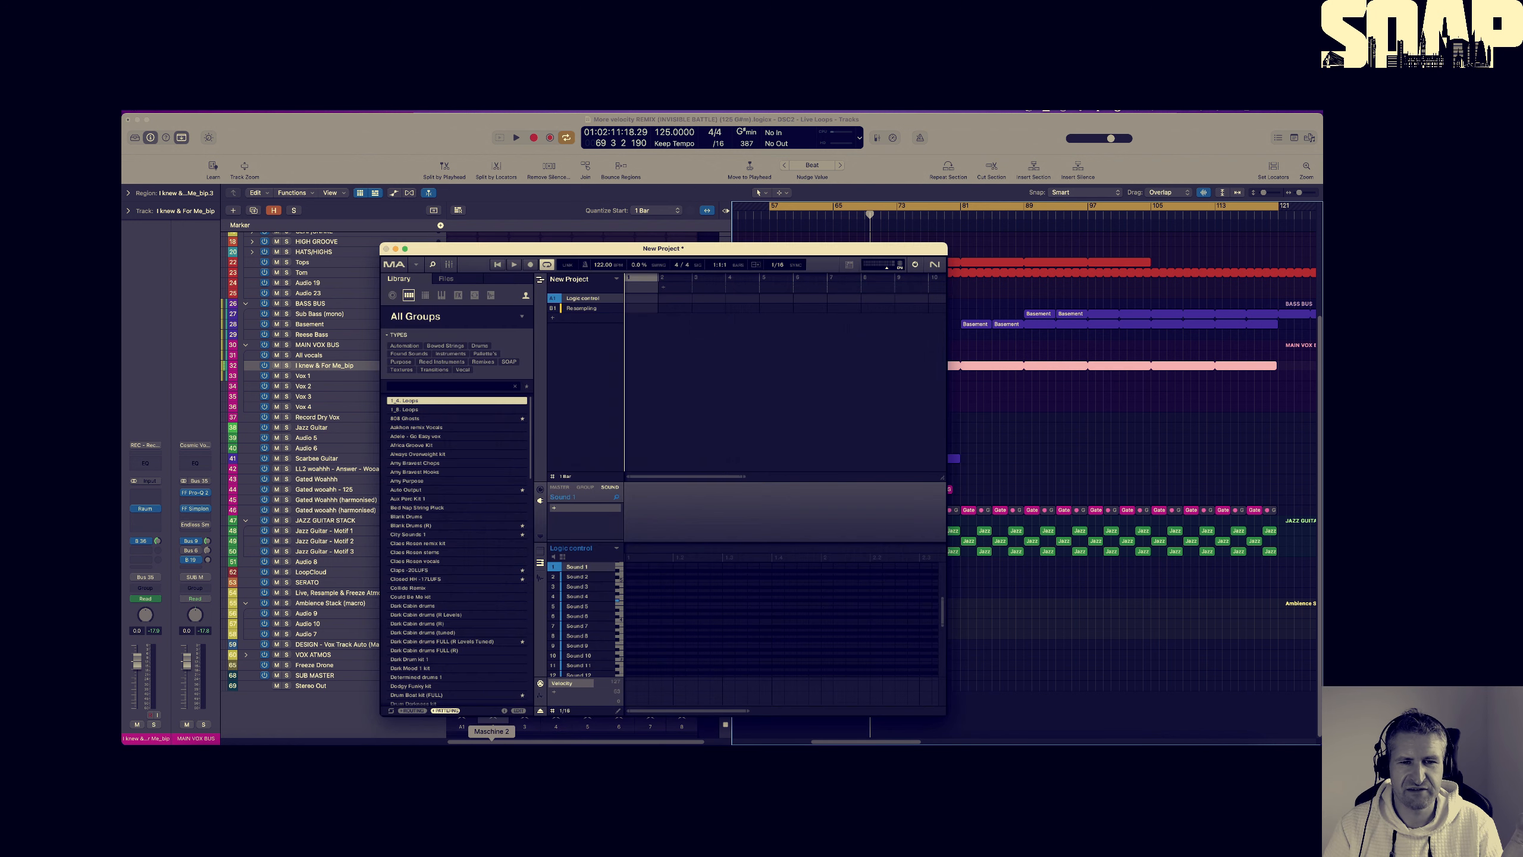
pyautogui.click(540, 281)
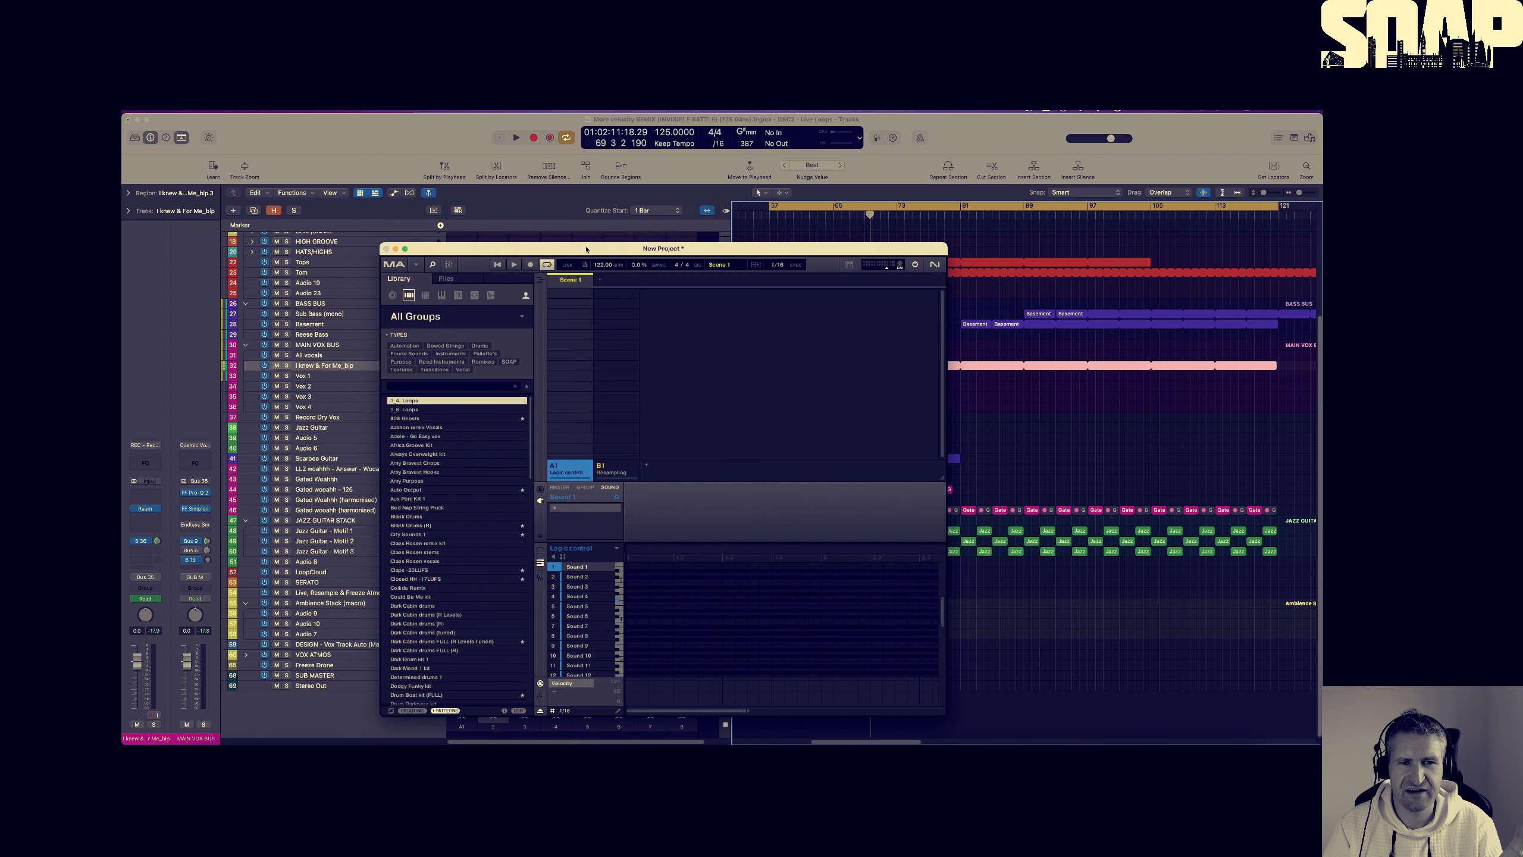
pyautogui.moveTo(586, 249); pyautogui.dragTo(708, 205)
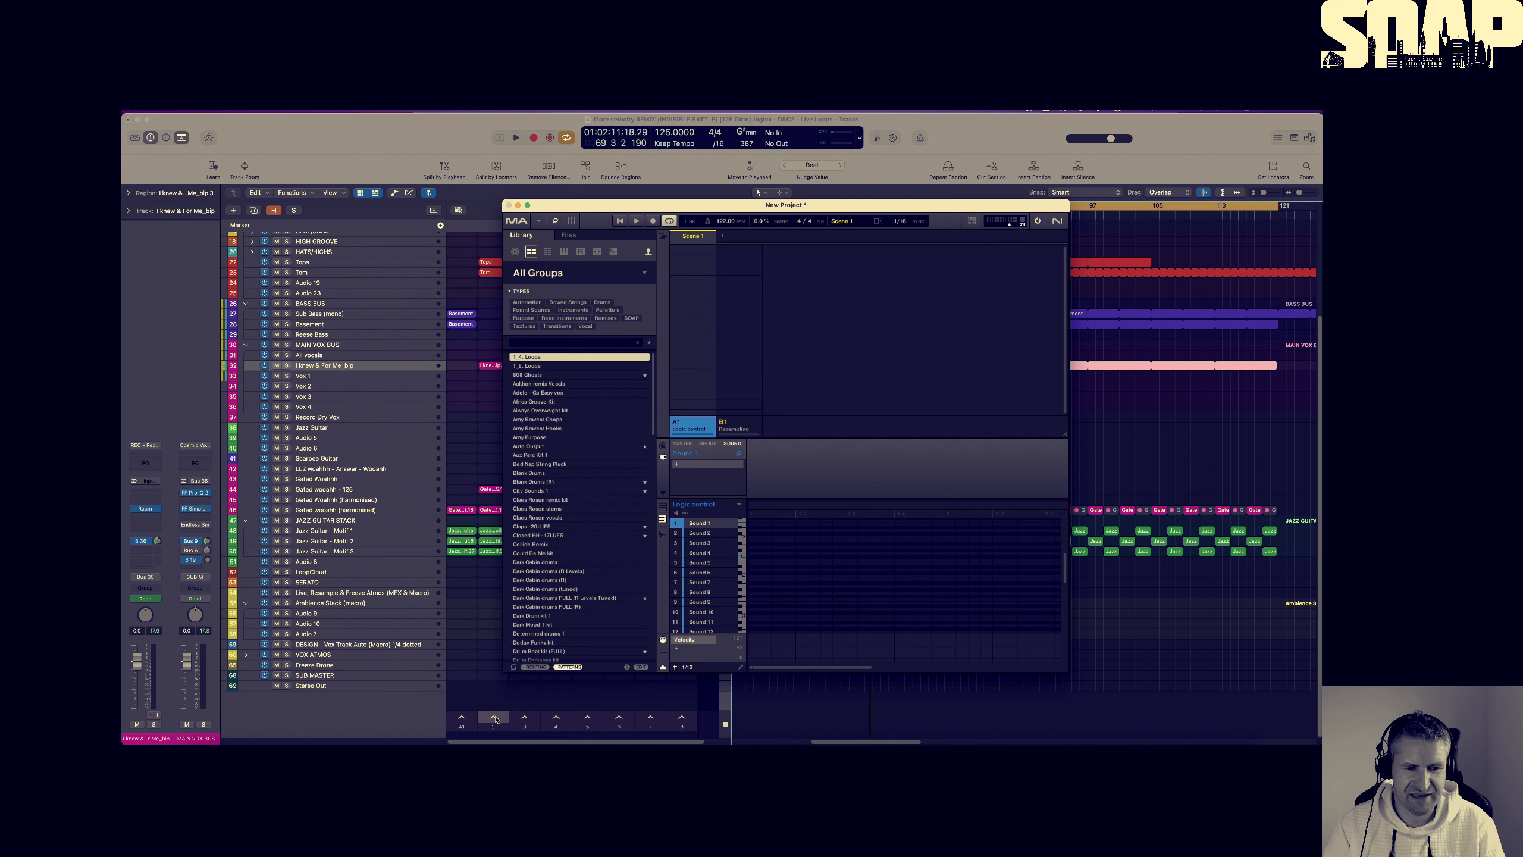
# Create three patterns for the Logic control group (A1) in Scene 1, leaving the third one selected
pyautogui.doubleClick(688, 249)
pyautogui.doubleClick(689, 261)
pyautogui.doubleClick(689, 271)
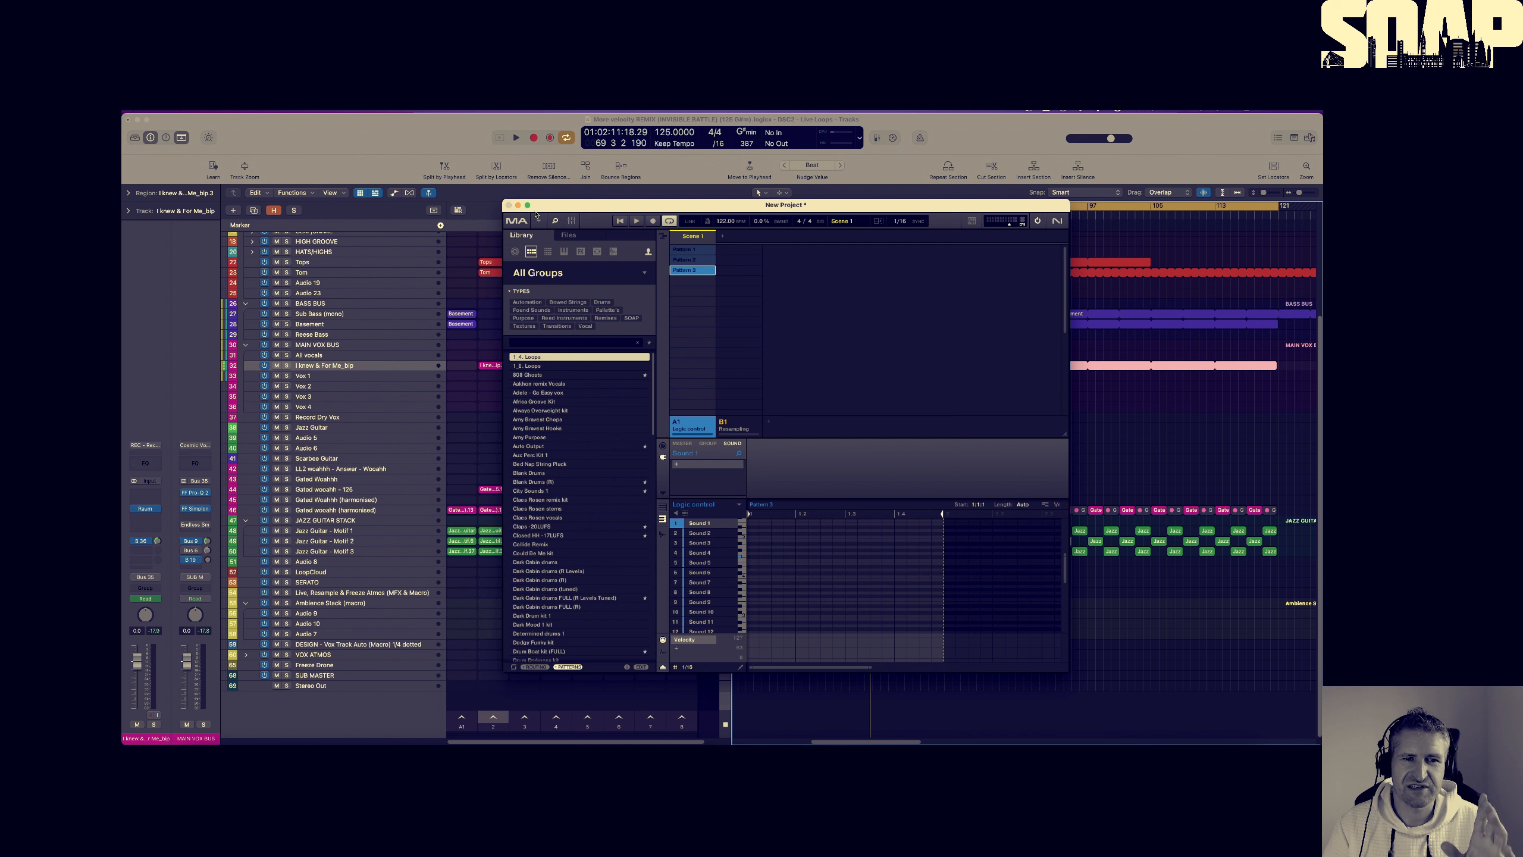
pyautogui.click(689, 260)
pyautogui.click(691, 272)
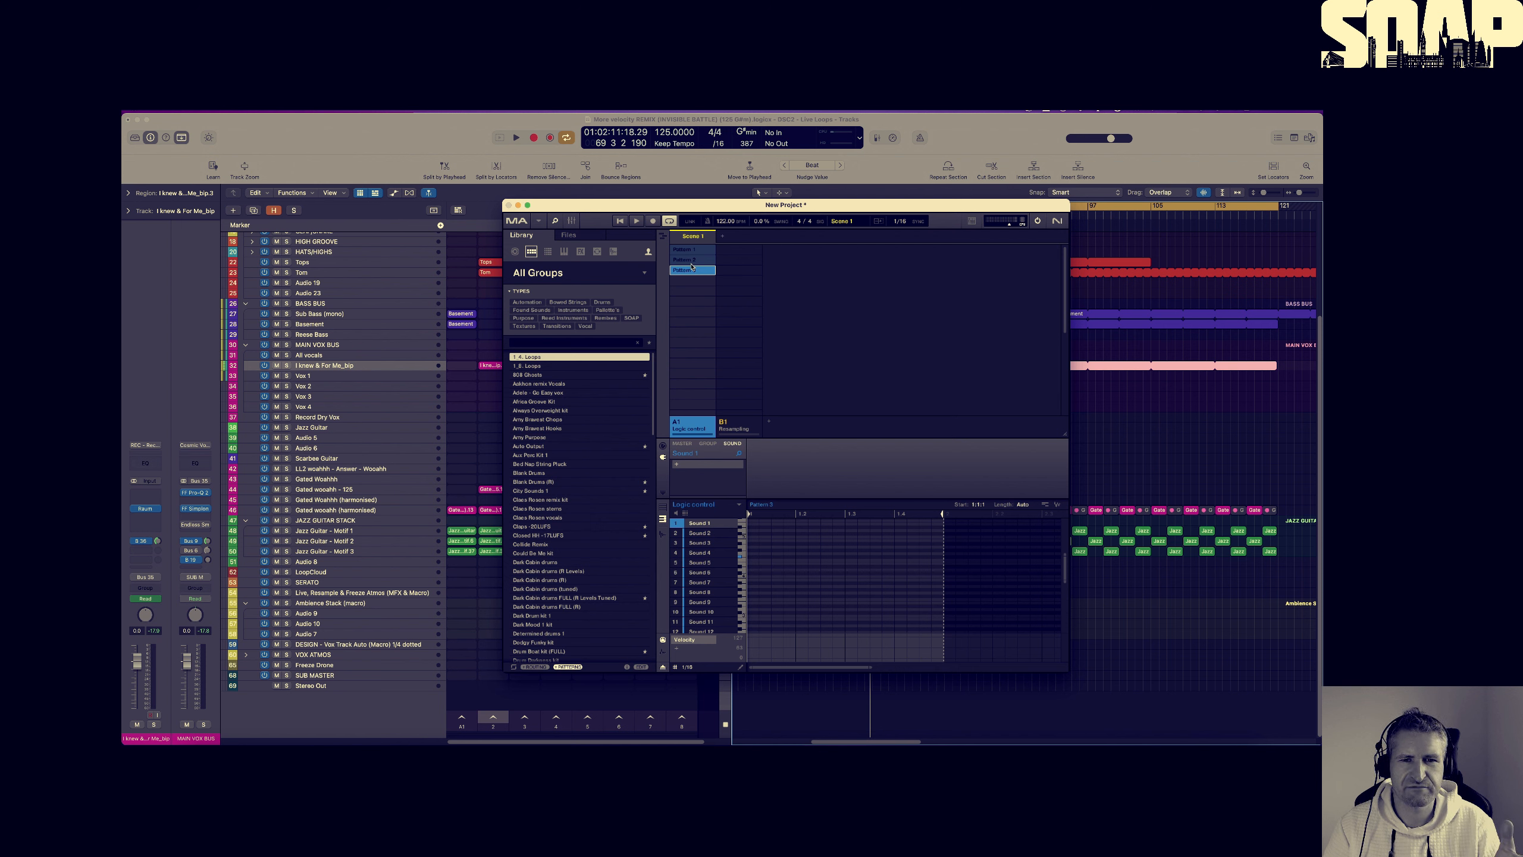
# Select the second Logic control pattern, show the song timeline instead of the pattern grid, and minimize the Maschine window
pyautogui.click(690, 261)
pyautogui.click(691, 260)
pyautogui.click(657, 236)
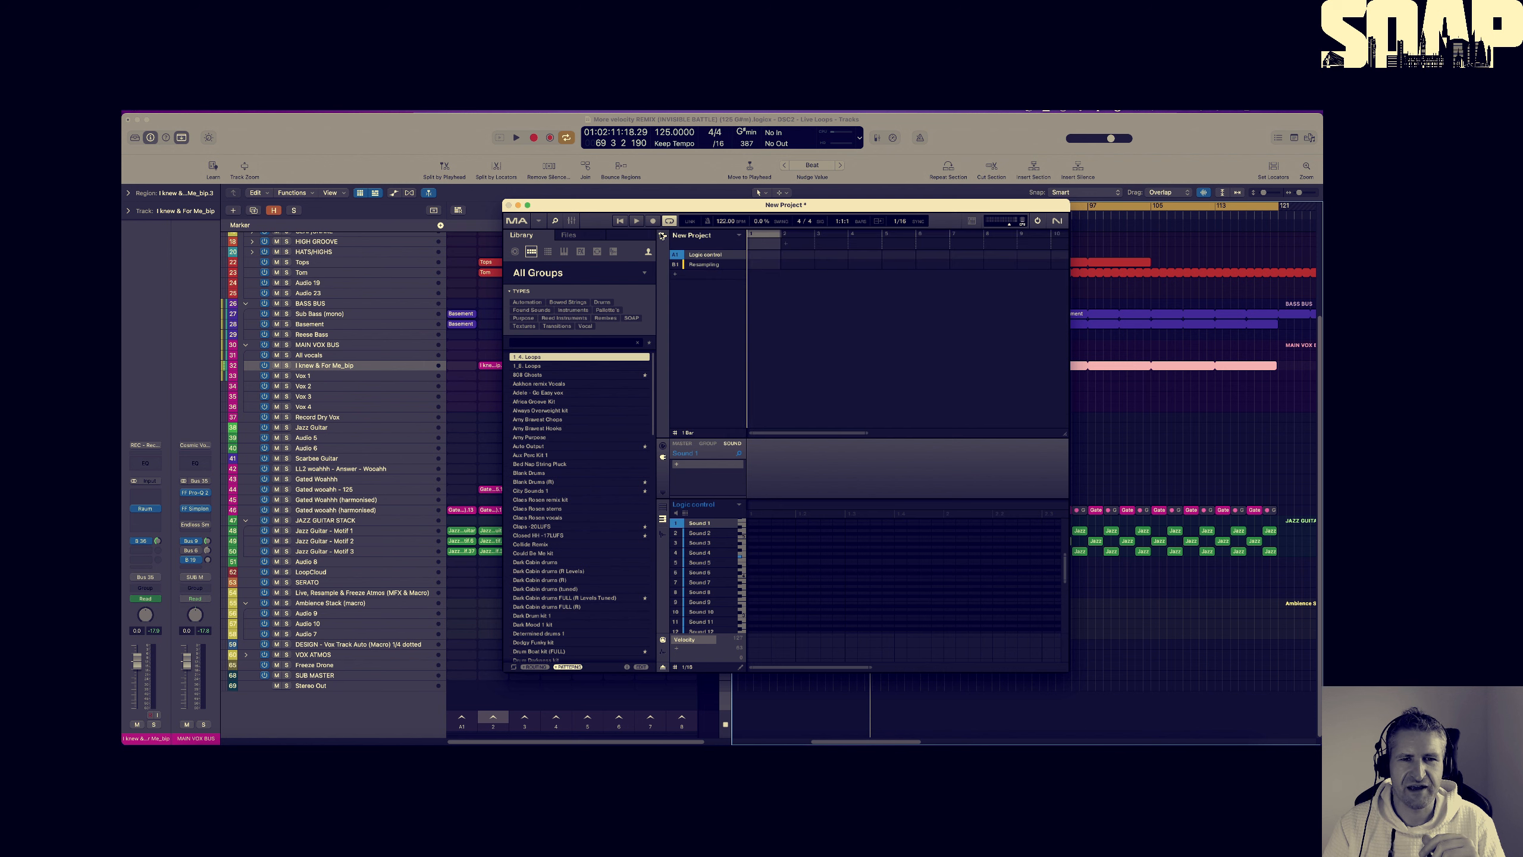
pyautogui.click(518, 206)
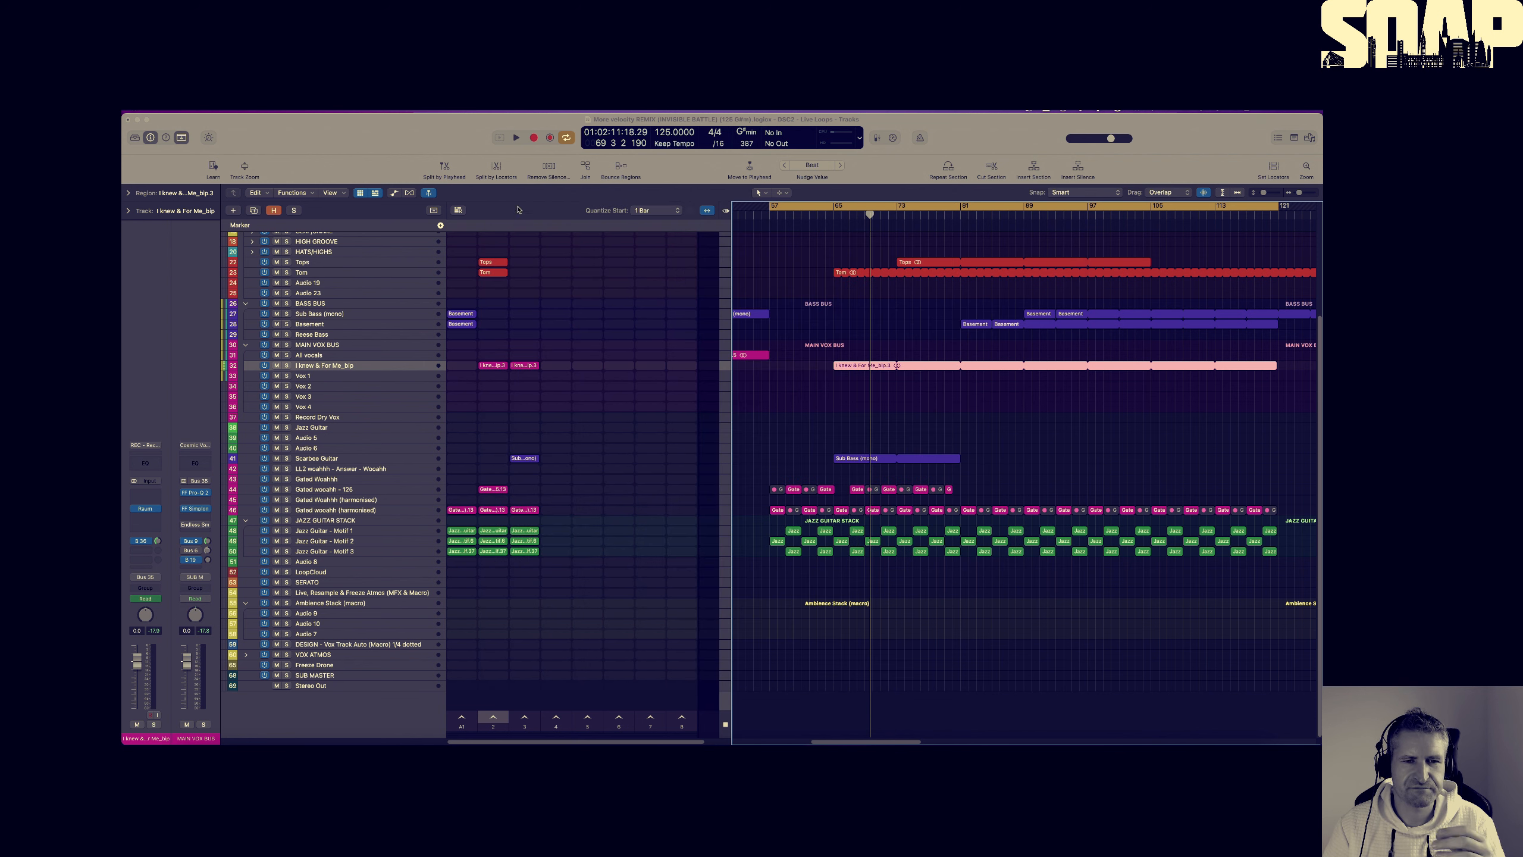
# View the Maschine 2 MFX plug-in on the Live, Resample & Freeze Atmos (MFX & Macro) track, closing its window when done
pyautogui.click(349, 596)
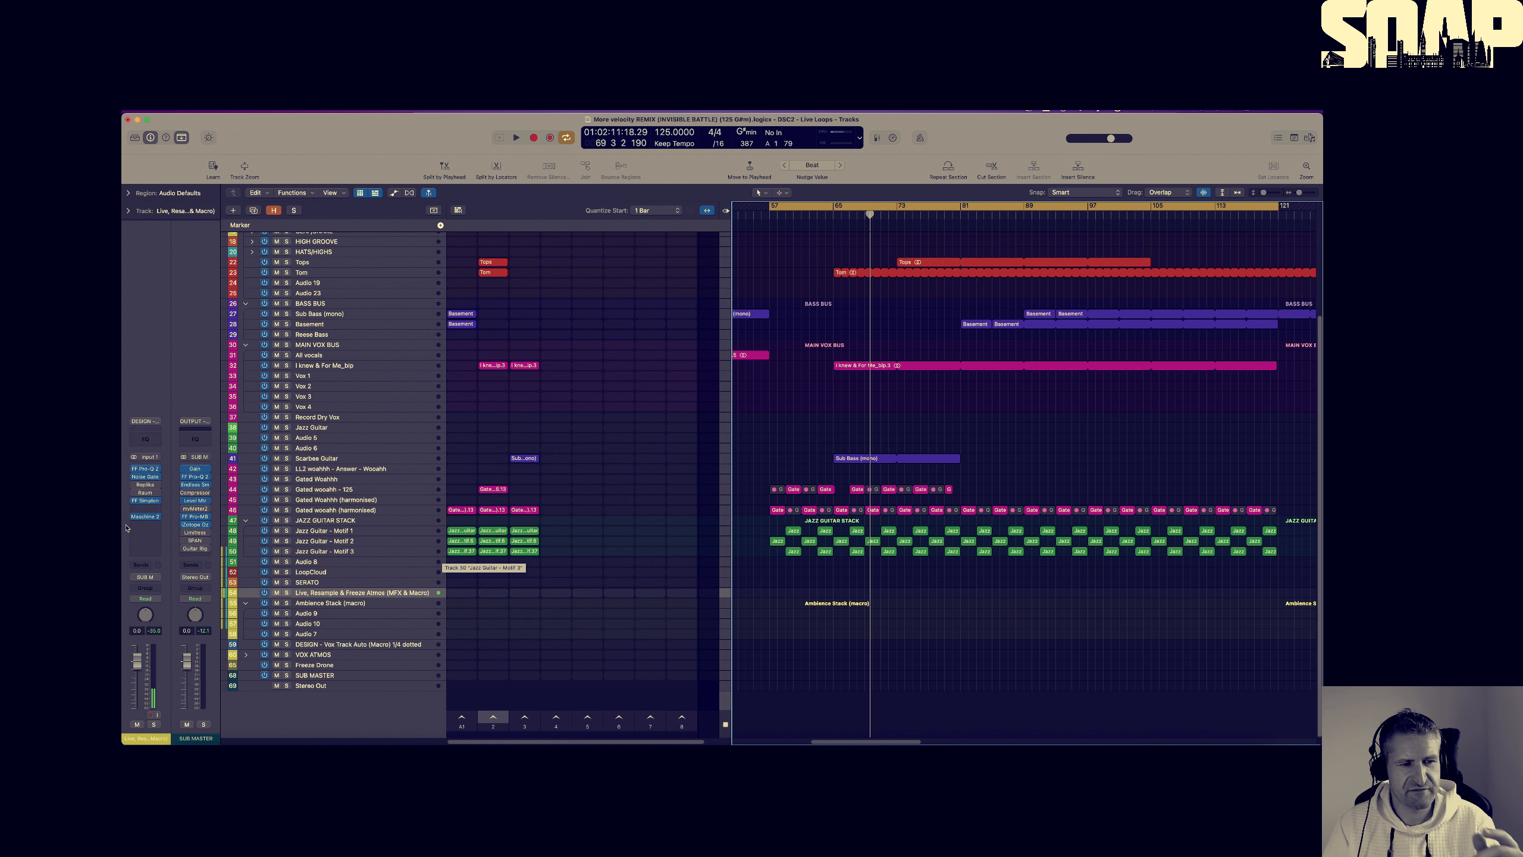
pyautogui.click(146, 517)
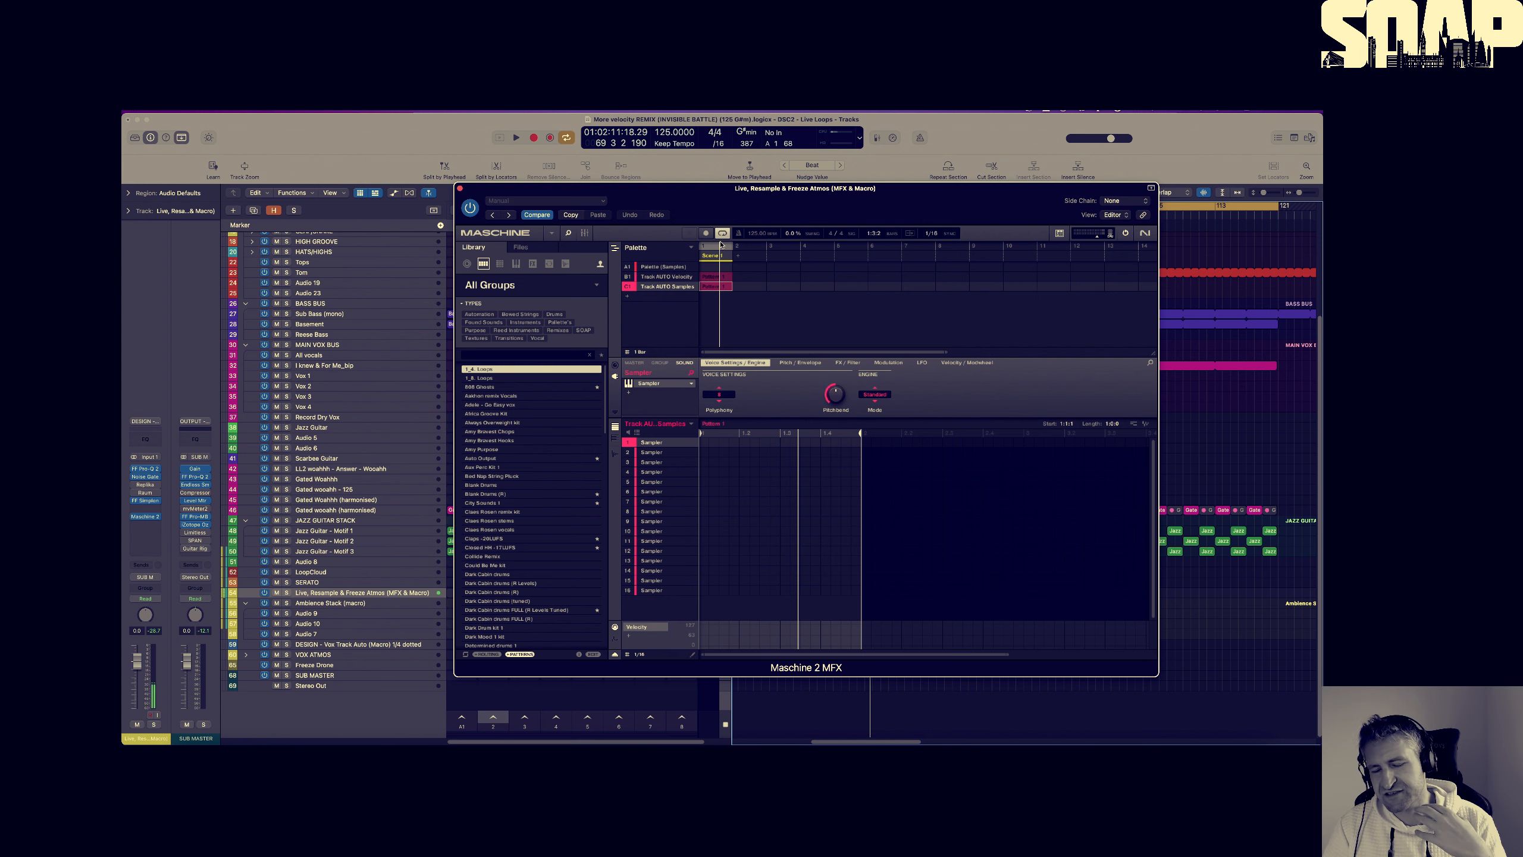
pyautogui.click(460, 189)
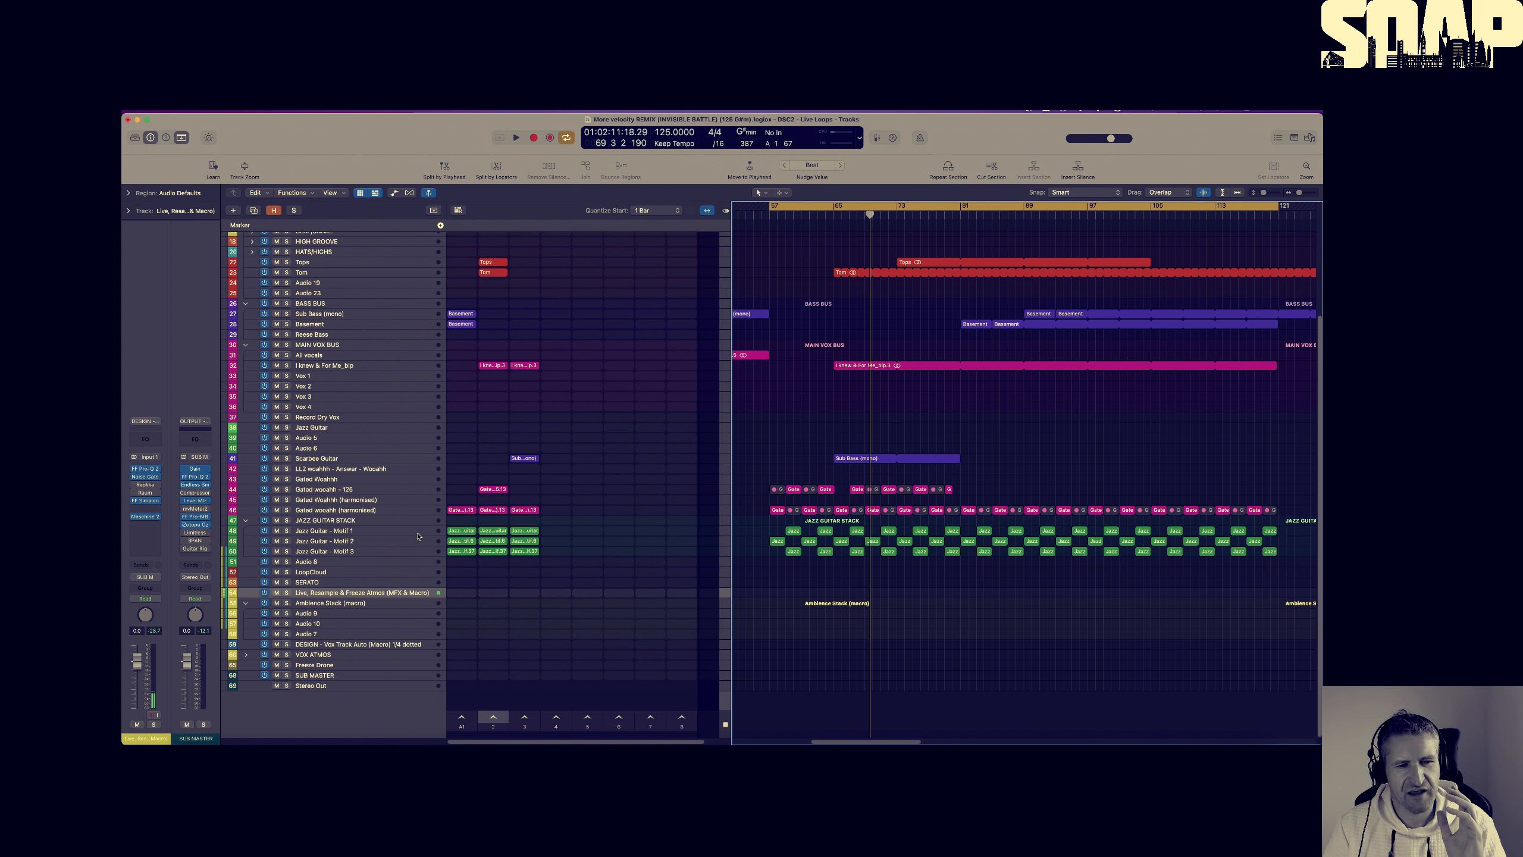
# Launch the Live Loops cells of scene 1 and stop its Jazz Guitar - Motif 2 and Gated wooahh (harmonised) cells
pyautogui.click(469, 532)
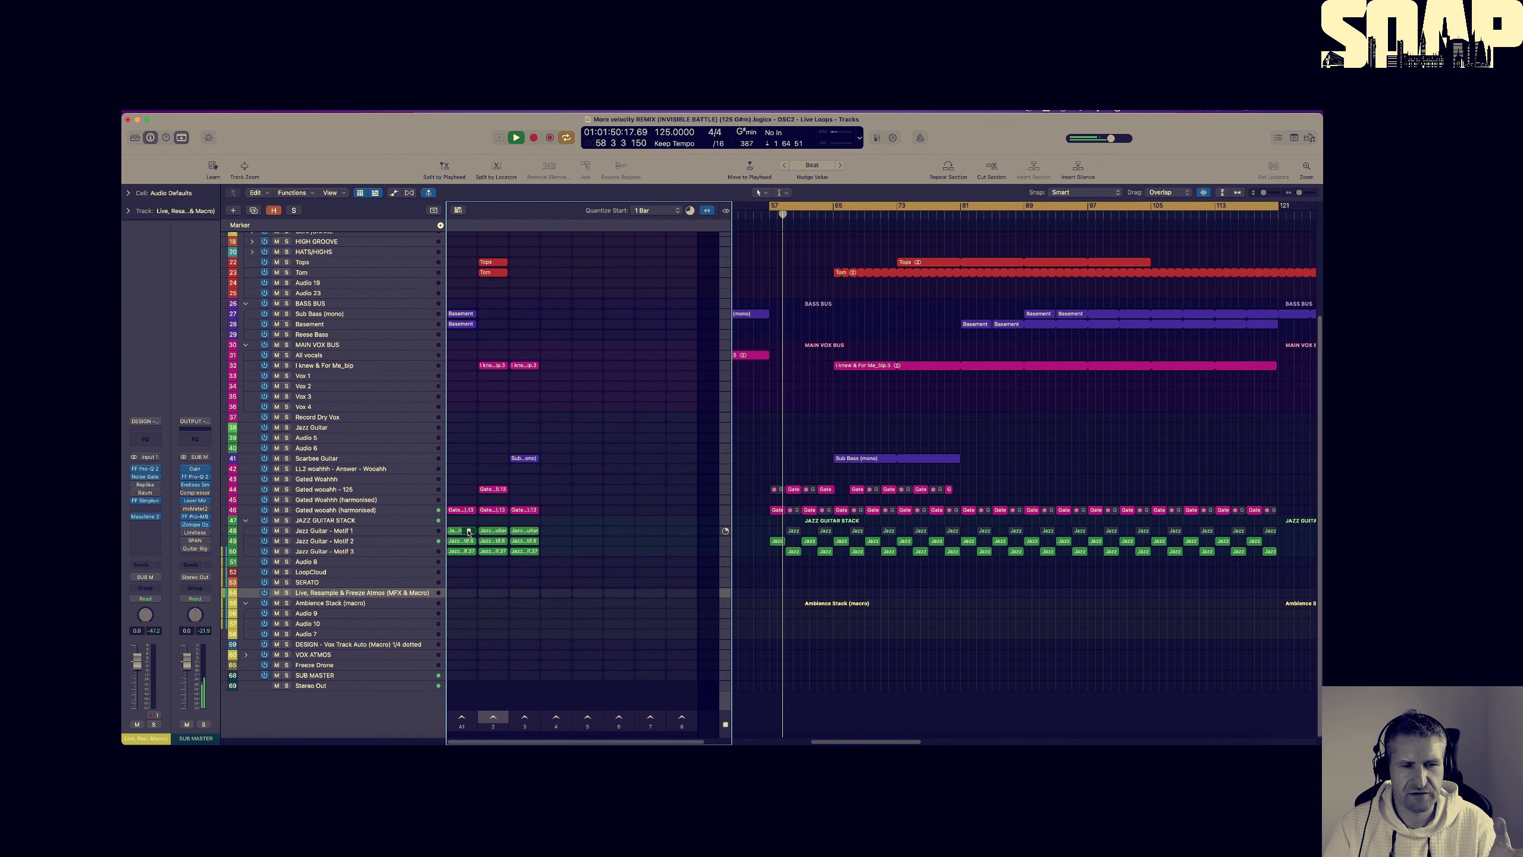
pyautogui.click(481, 716)
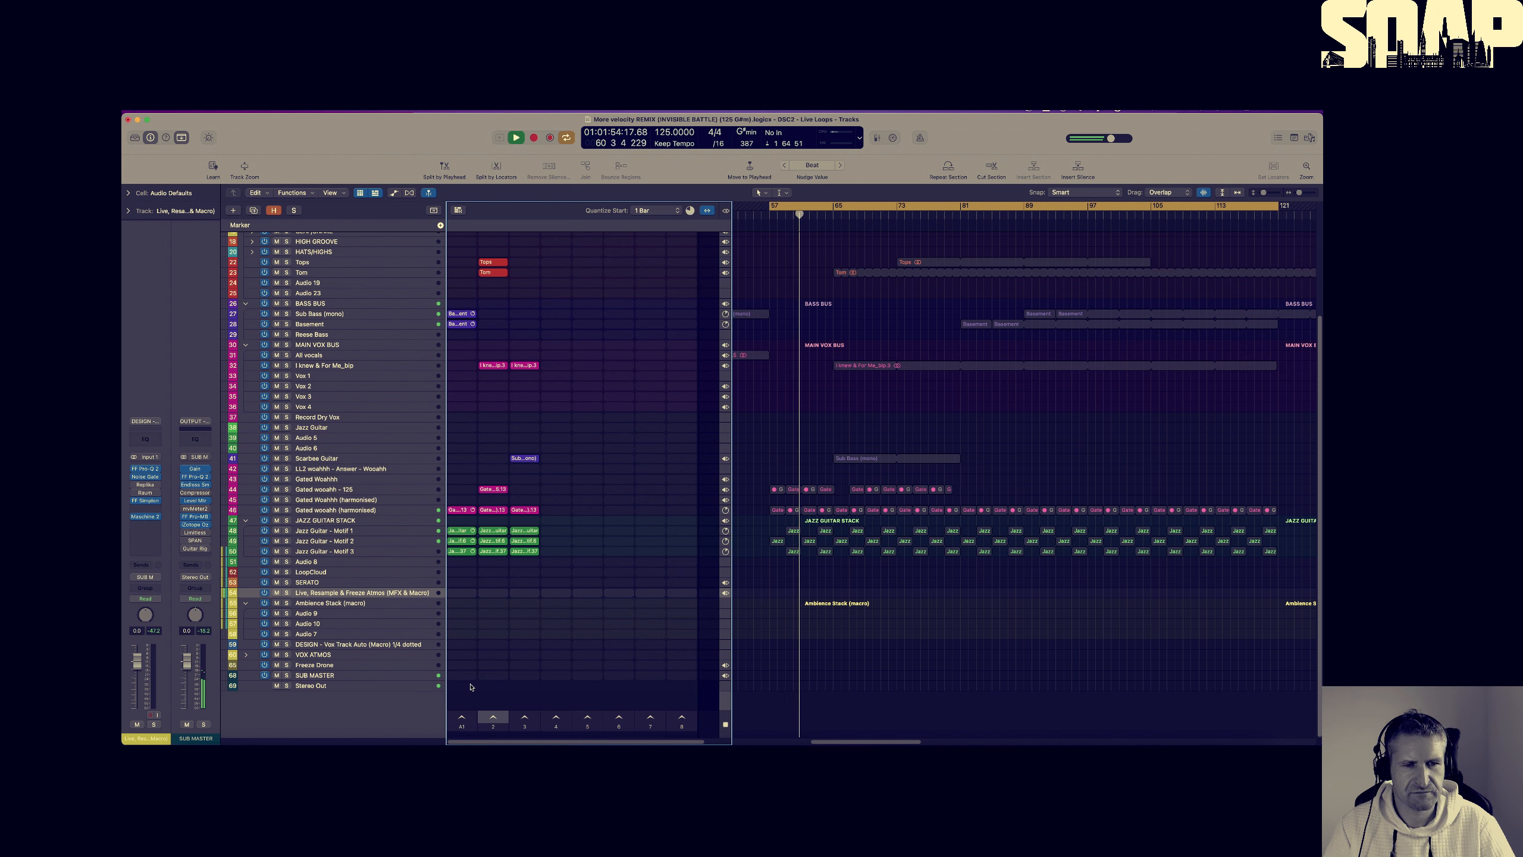
pyautogui.click(468, 544)
pyautogui.click(471, 512)
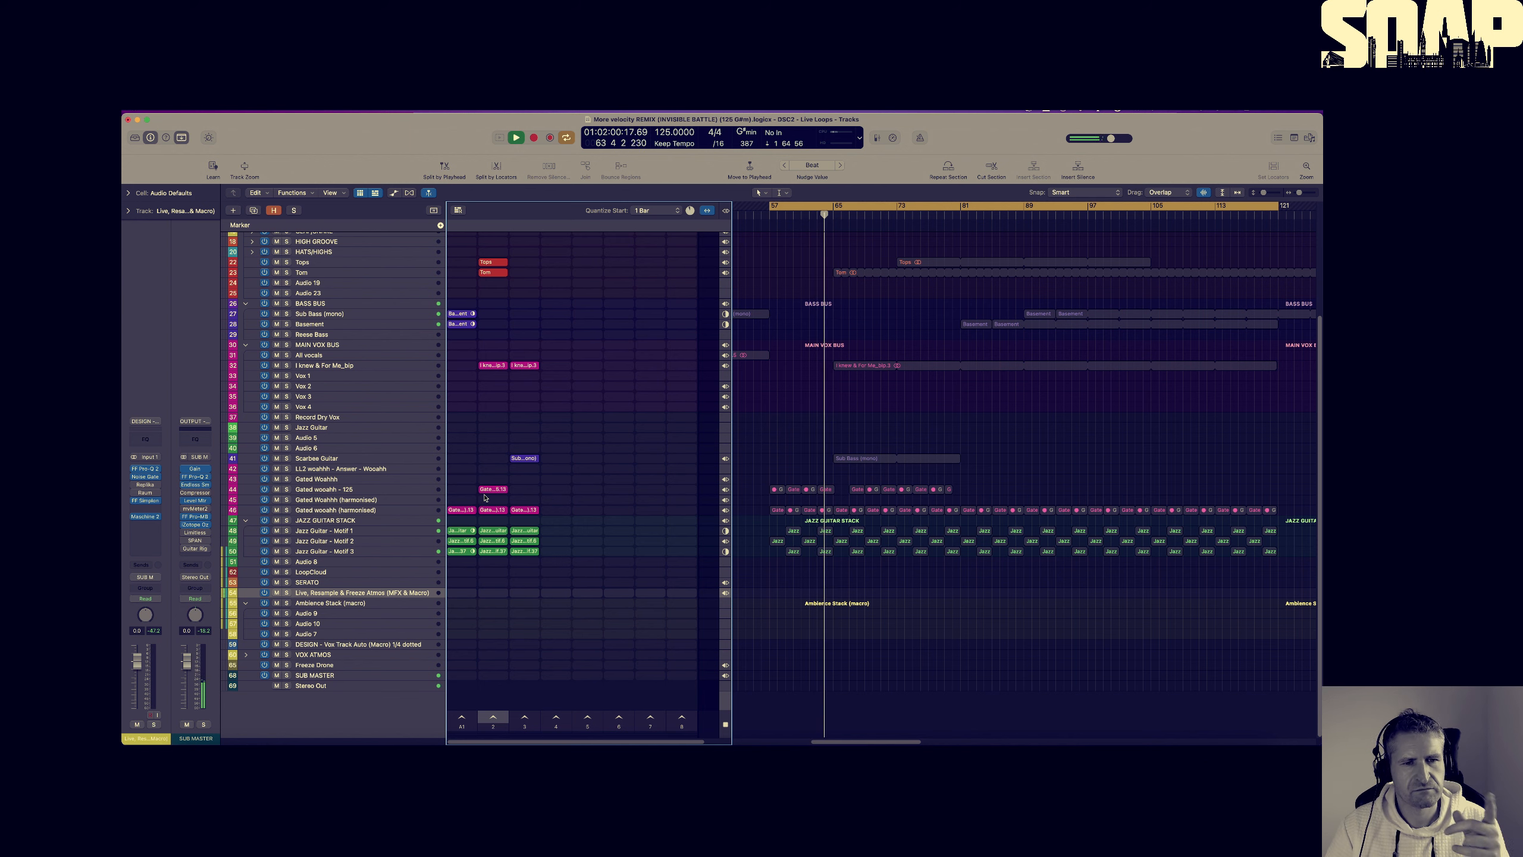
# Launch the Kick and Tom cells of scene 2 over the playing scene 1 cells, lowering the system volume
pyautogui.scroll(5, 536, 316)
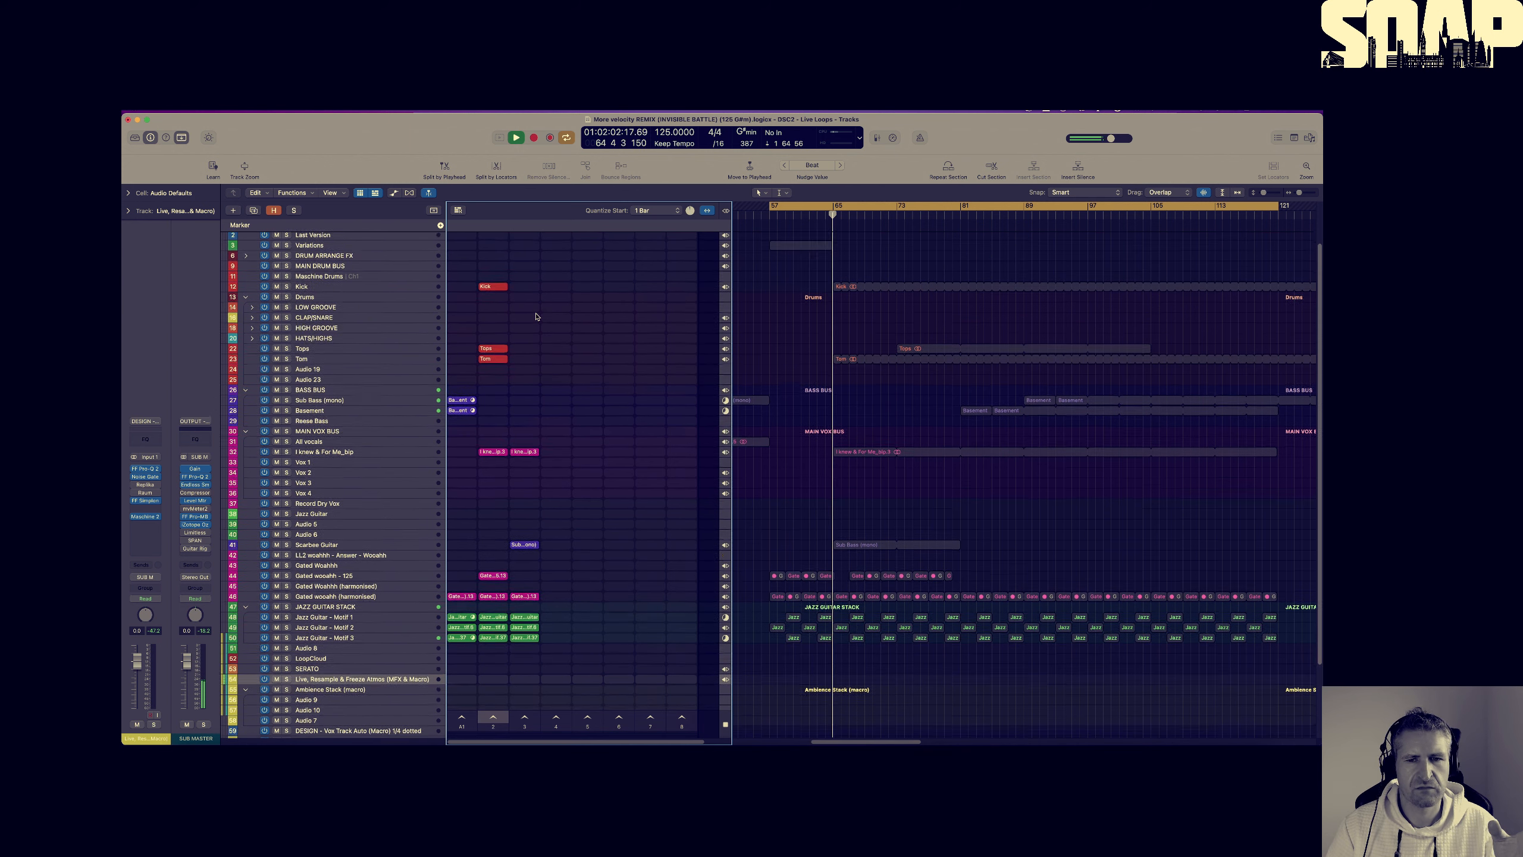
pyautogui.scroll(1, 536, 316)
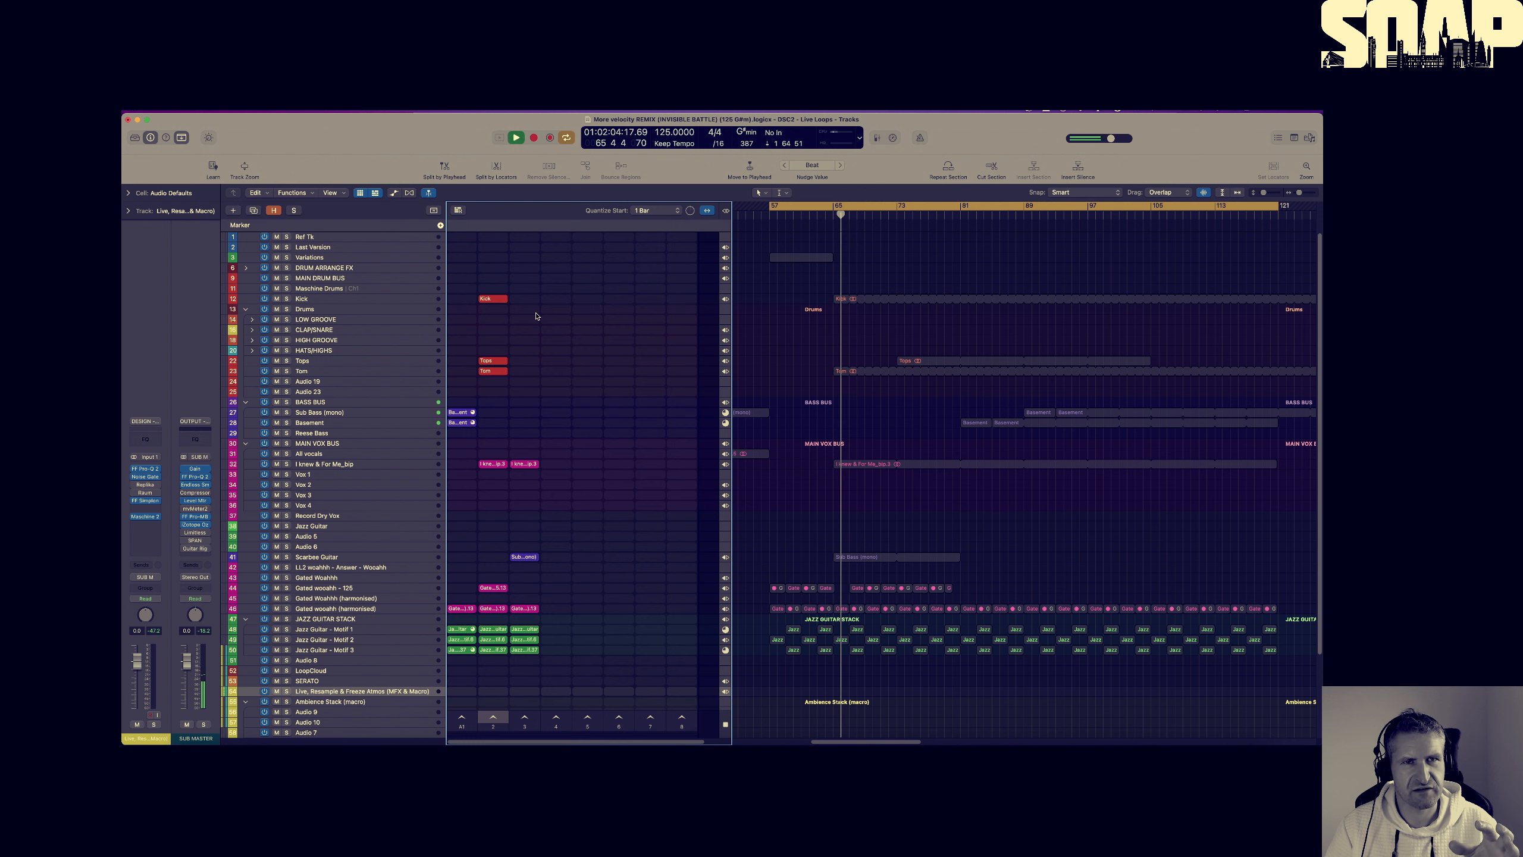
pyautogui.click(501, 298)
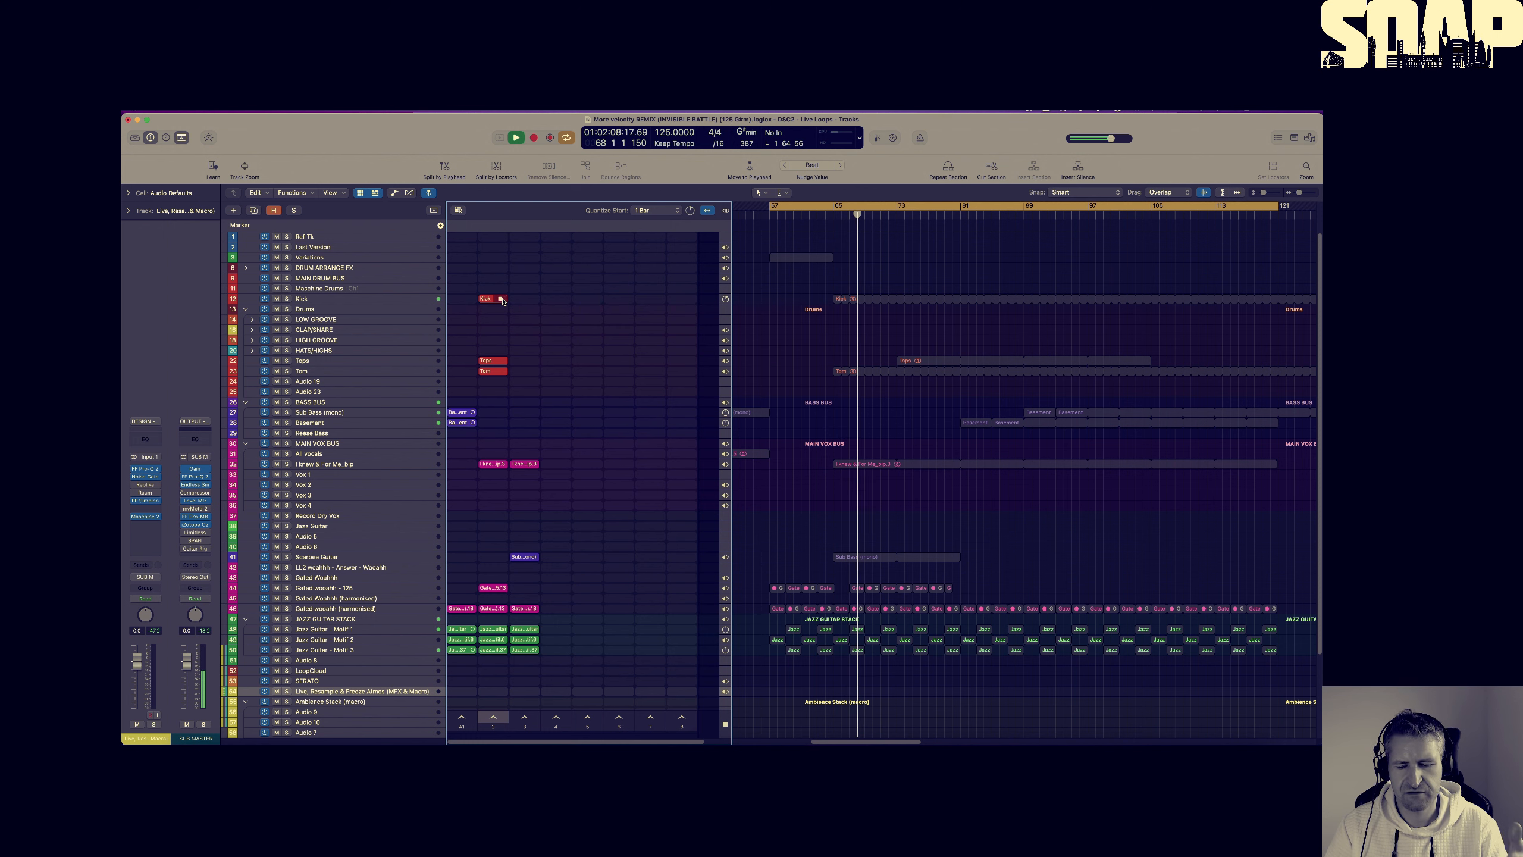
pyautogui.press('XF86AudioLowerVolume')
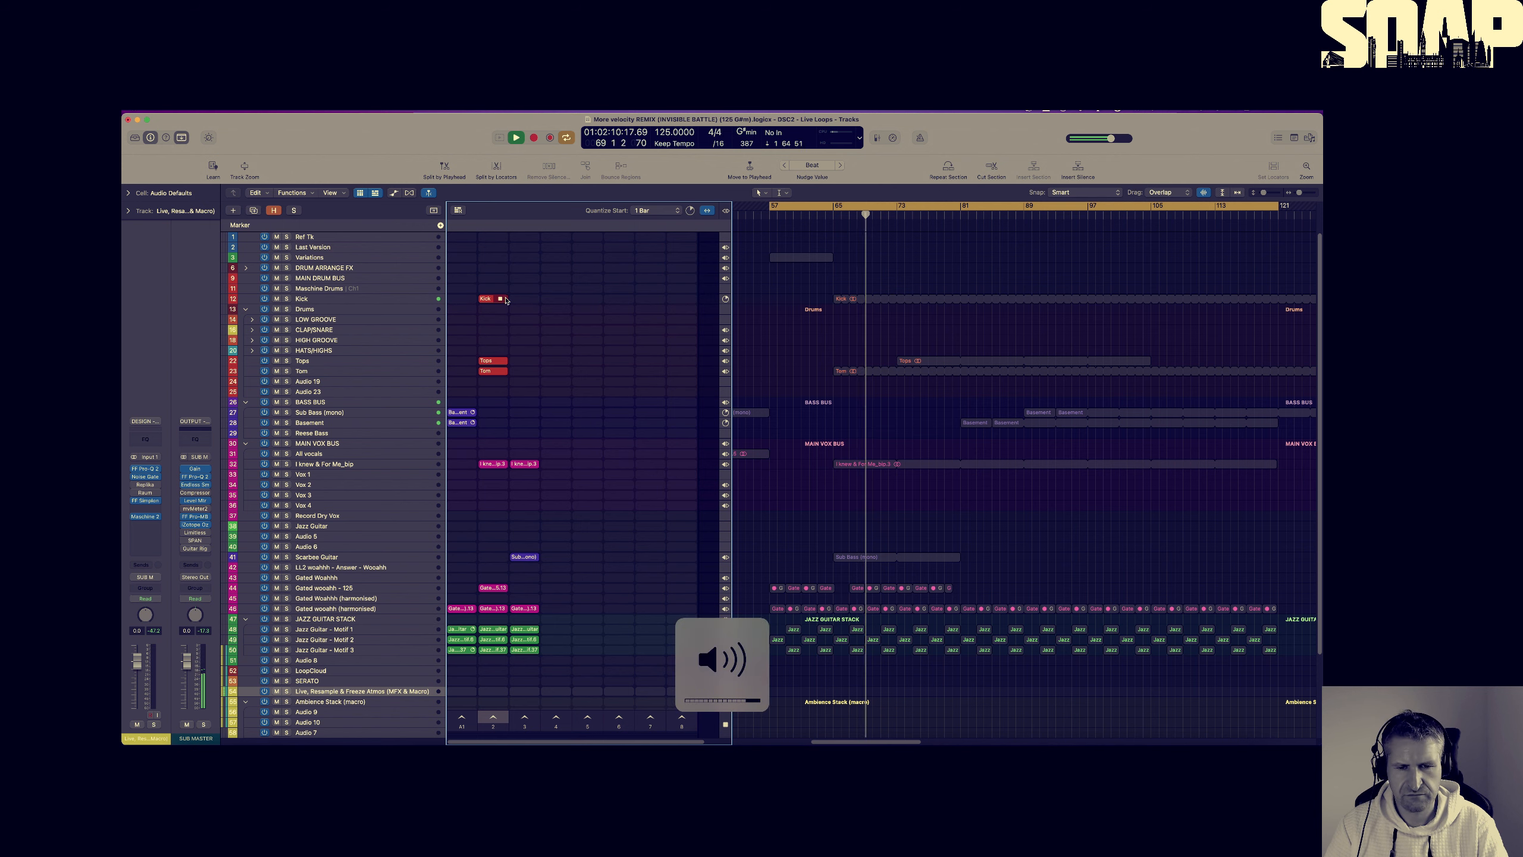
pyautogui.scroll(-3, 497, 463)
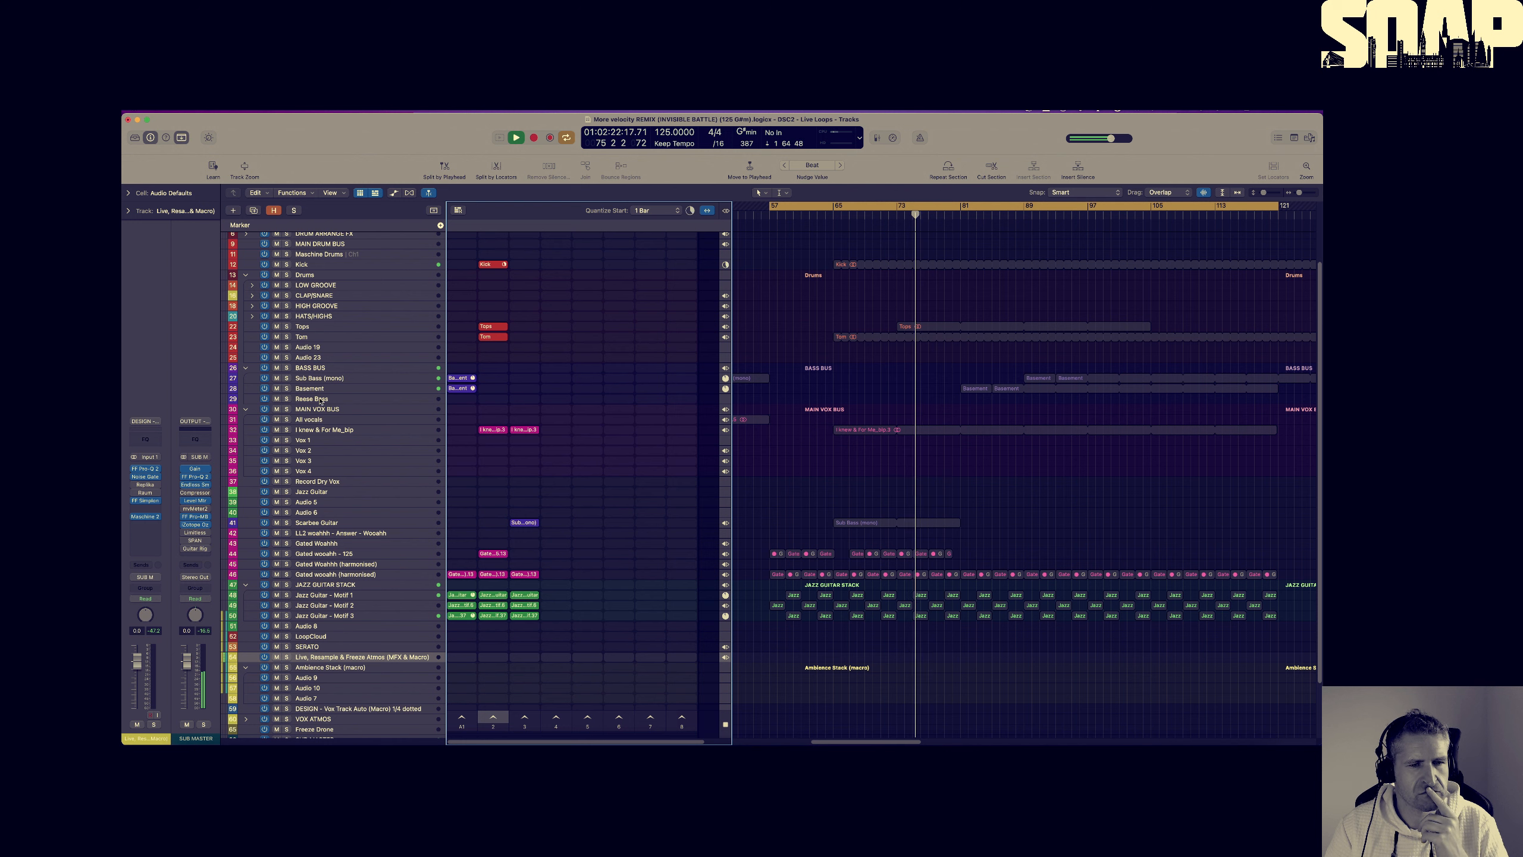
pyautogui.click(501, 338)
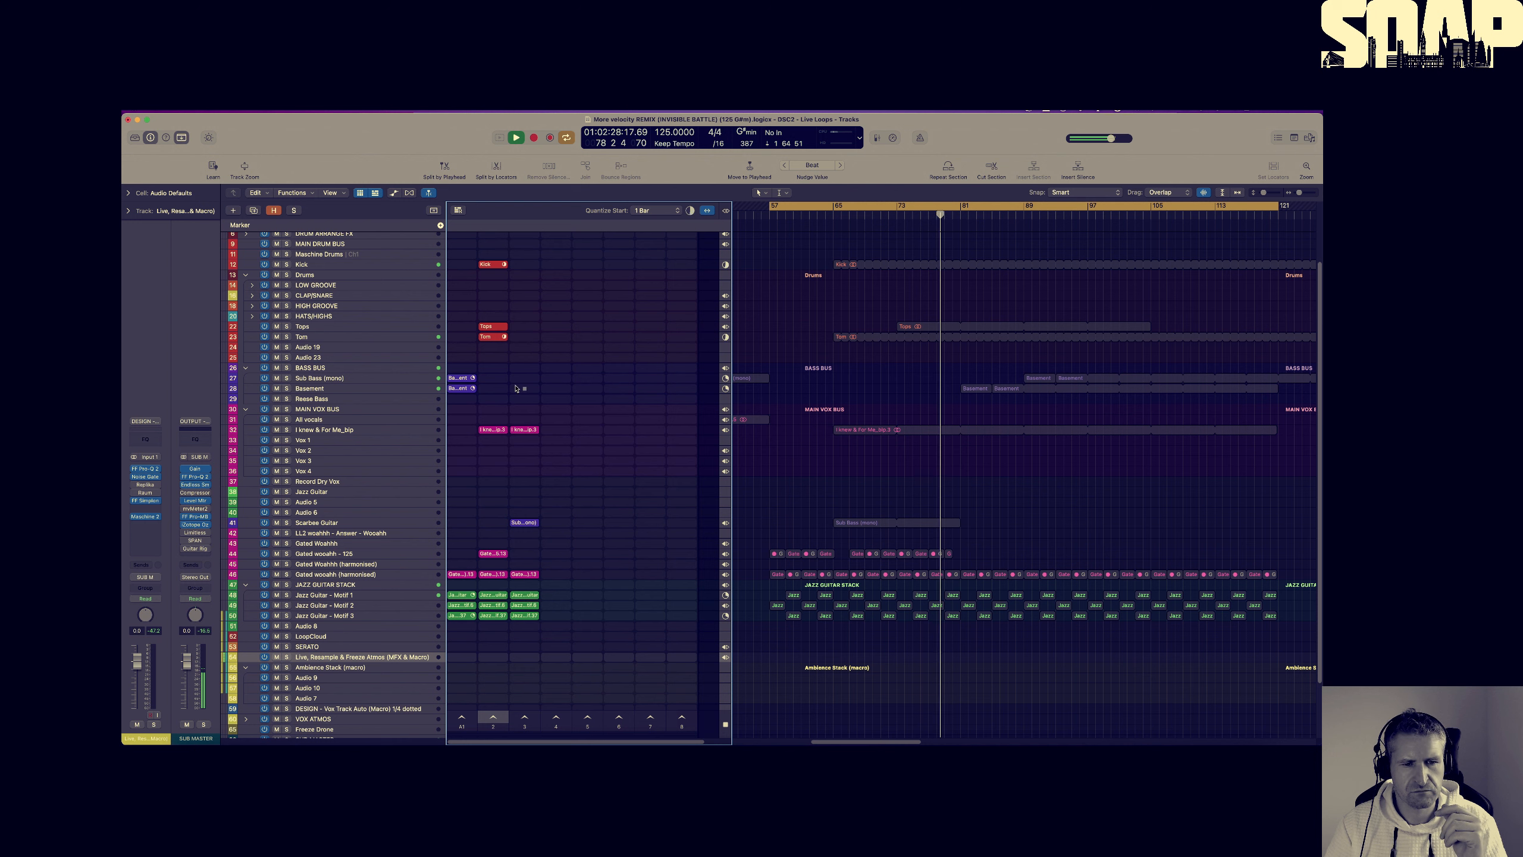
# Stop the Jazz Guitar - Motif 1 cell in scene 1 and launch the Tops and Jazz Guitar - Motif 1 cells in scene 2
pyautogui.click(499, 576)
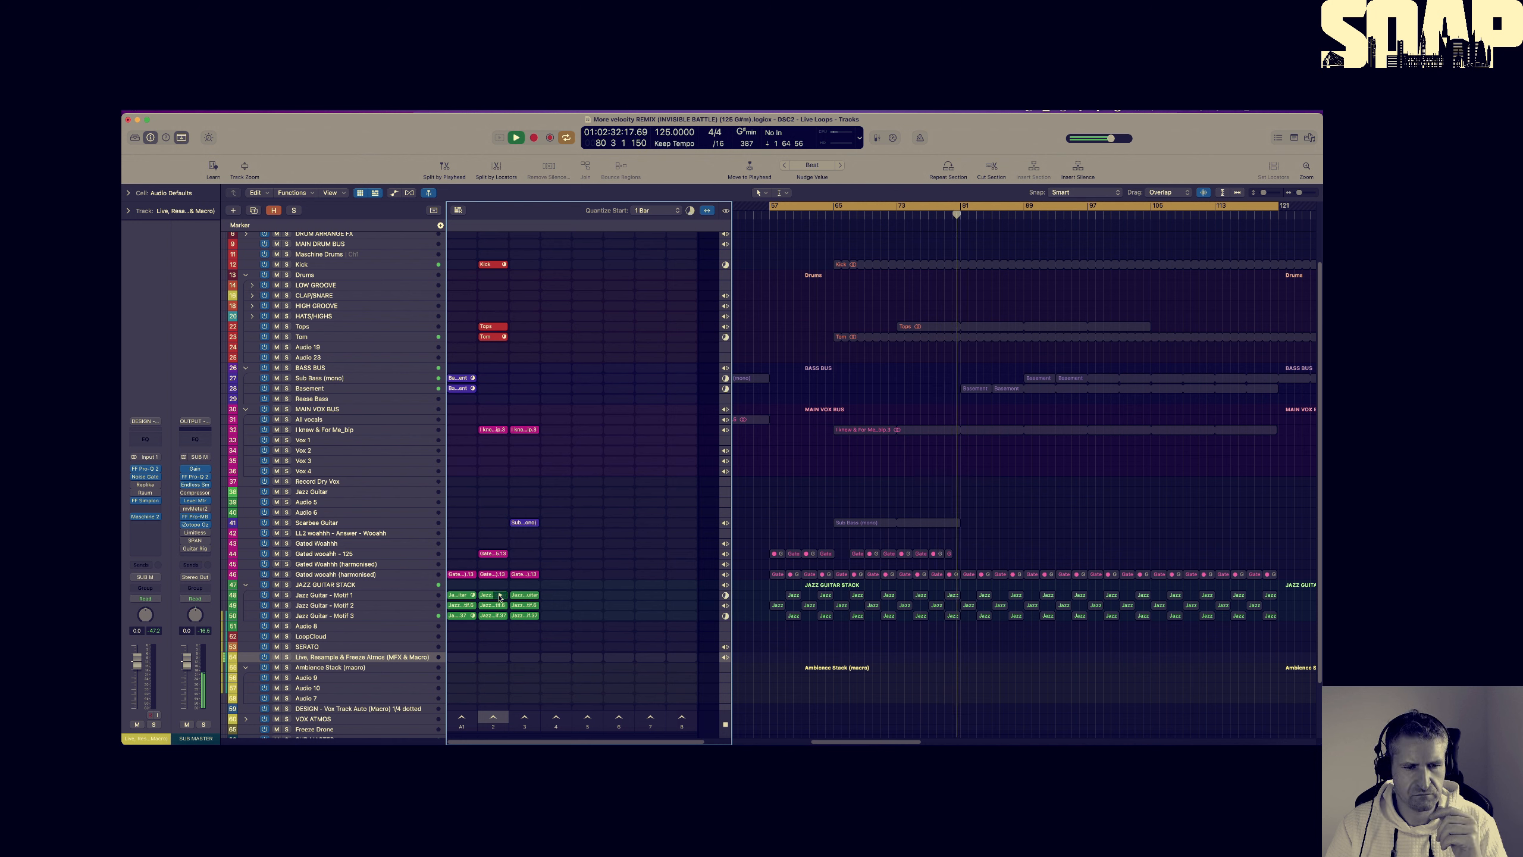
pyautogui.click(498, 606)
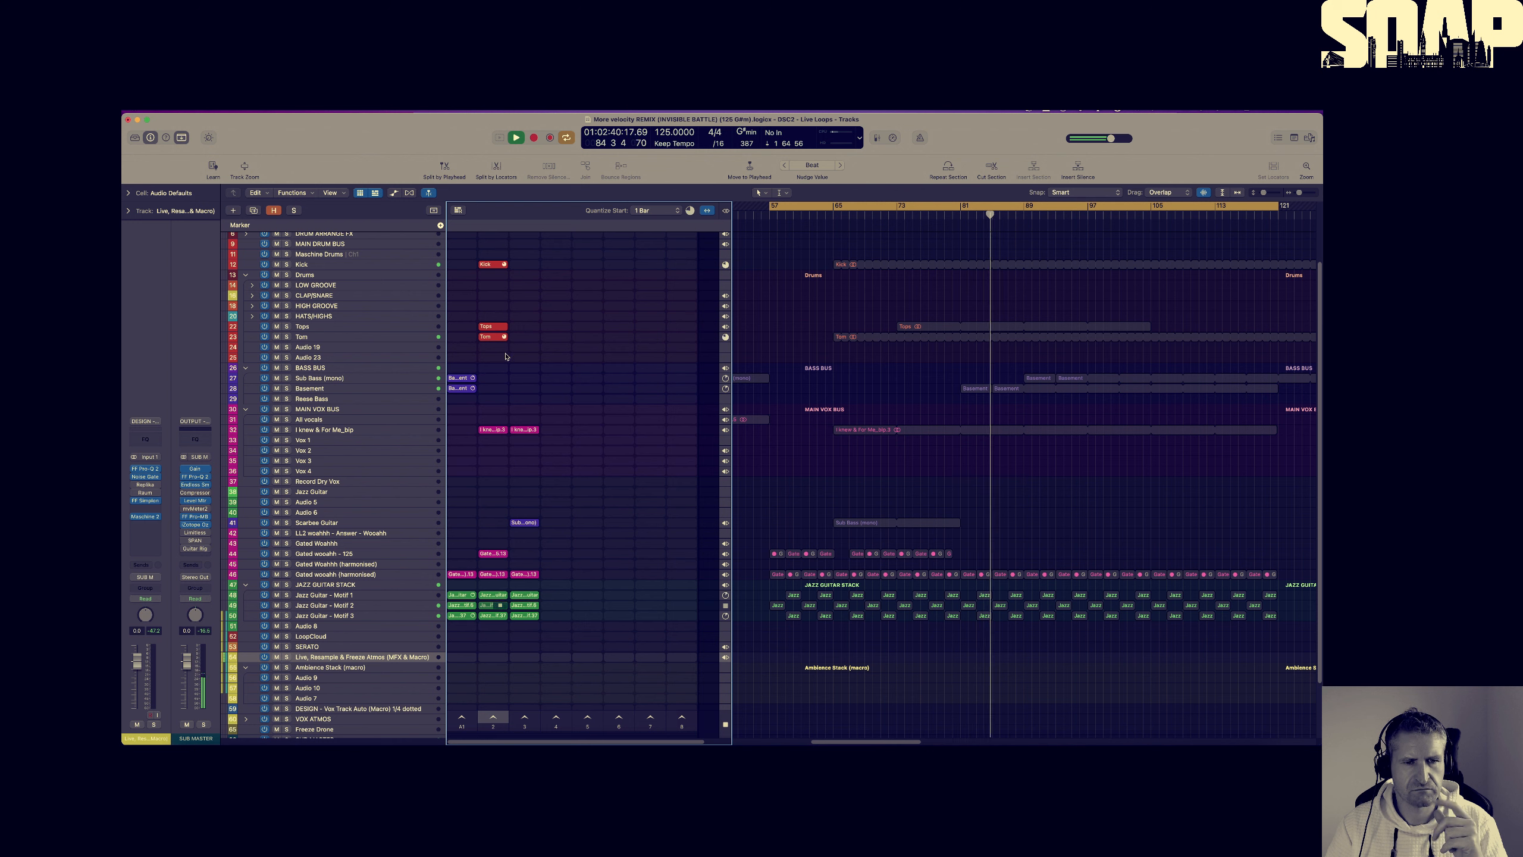
pyautogui.click(470, 595)
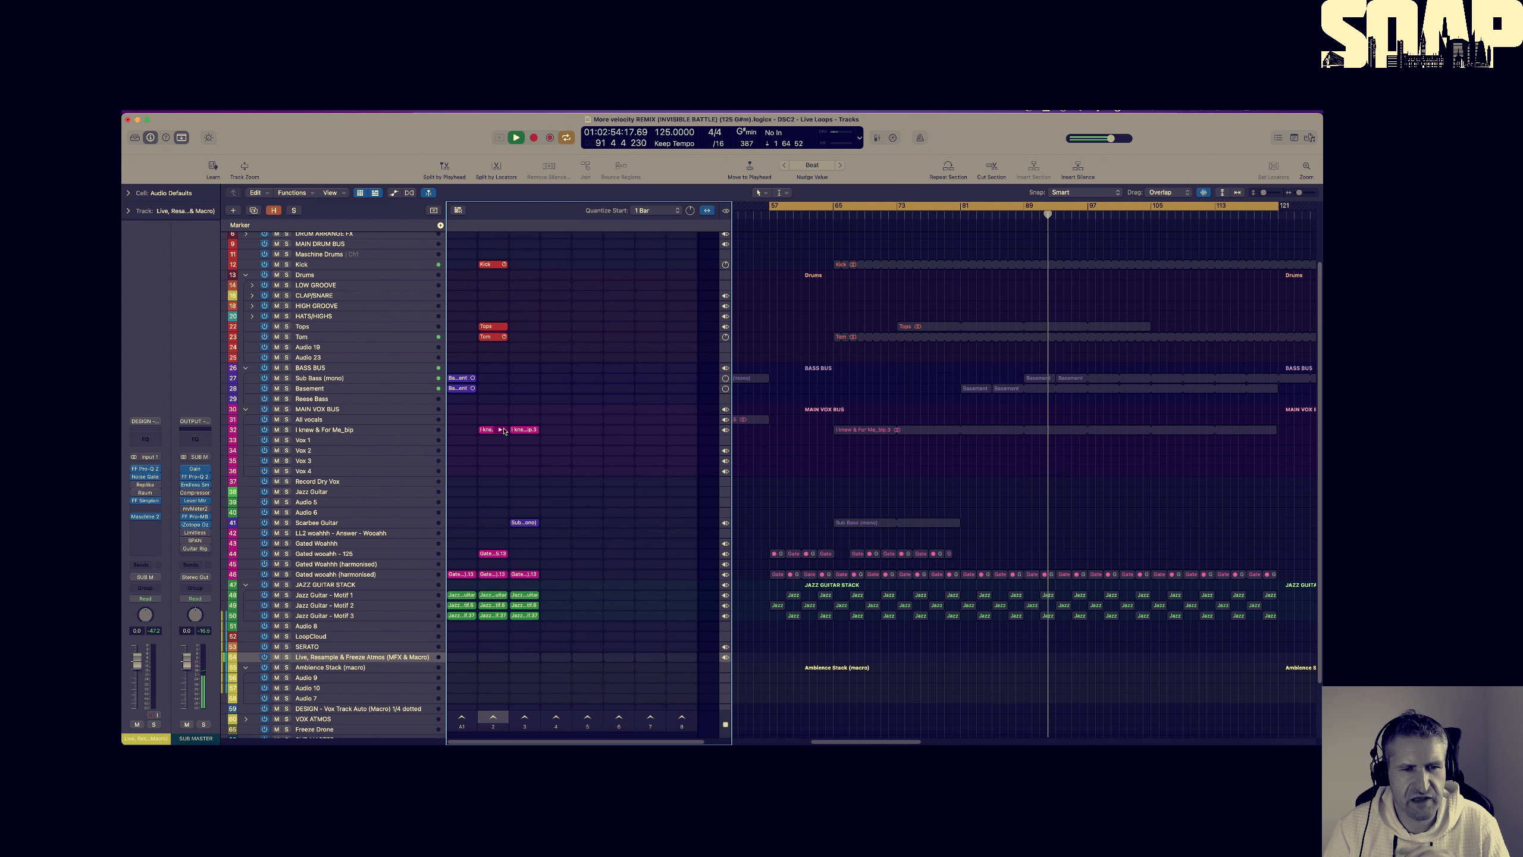
pyautogui.click(500, 328)
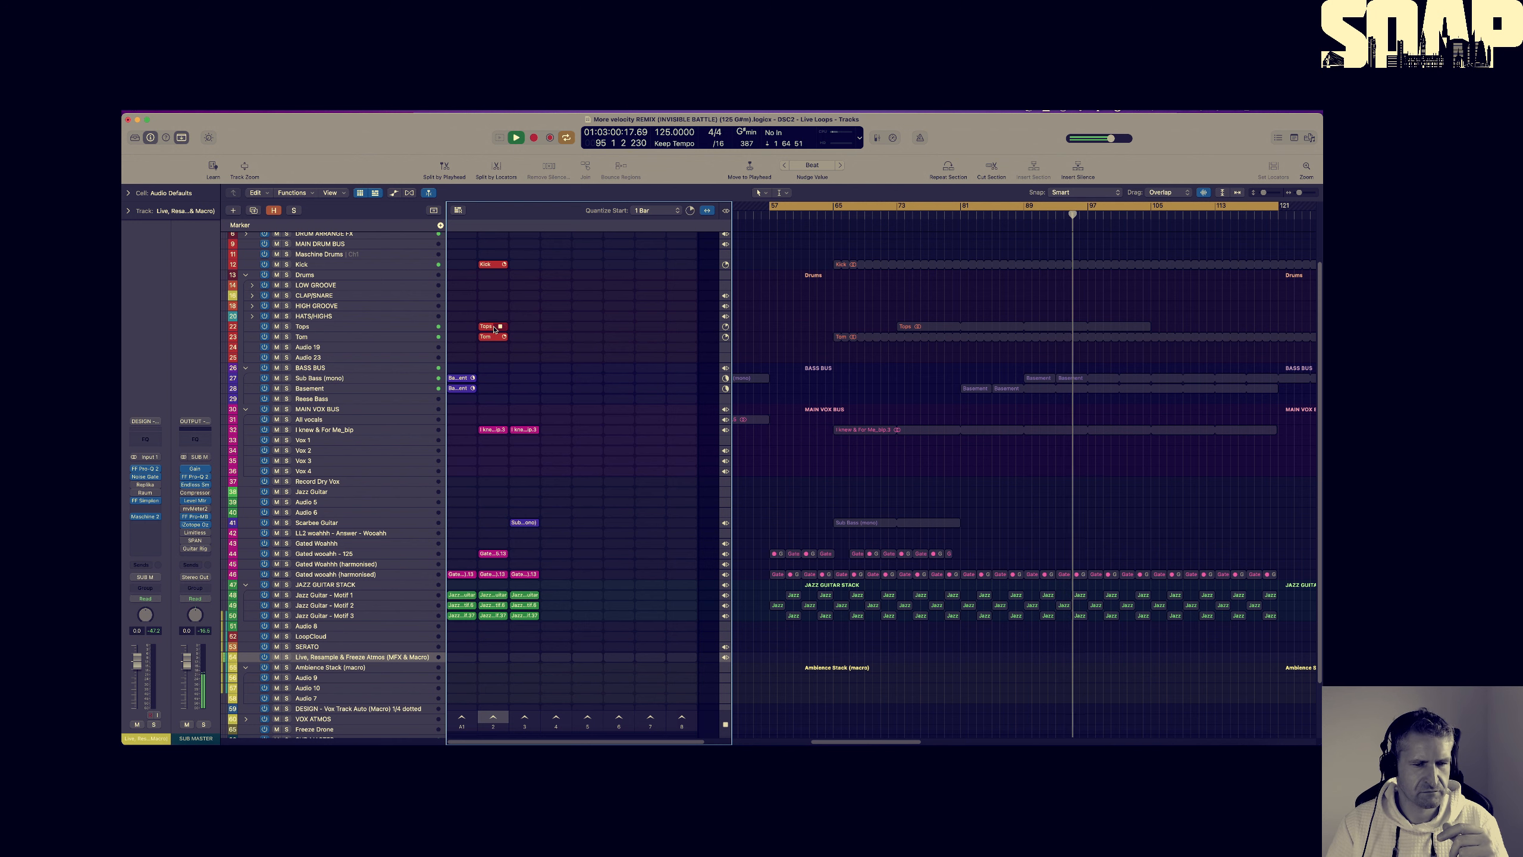
pyautogui.click(503, 596)
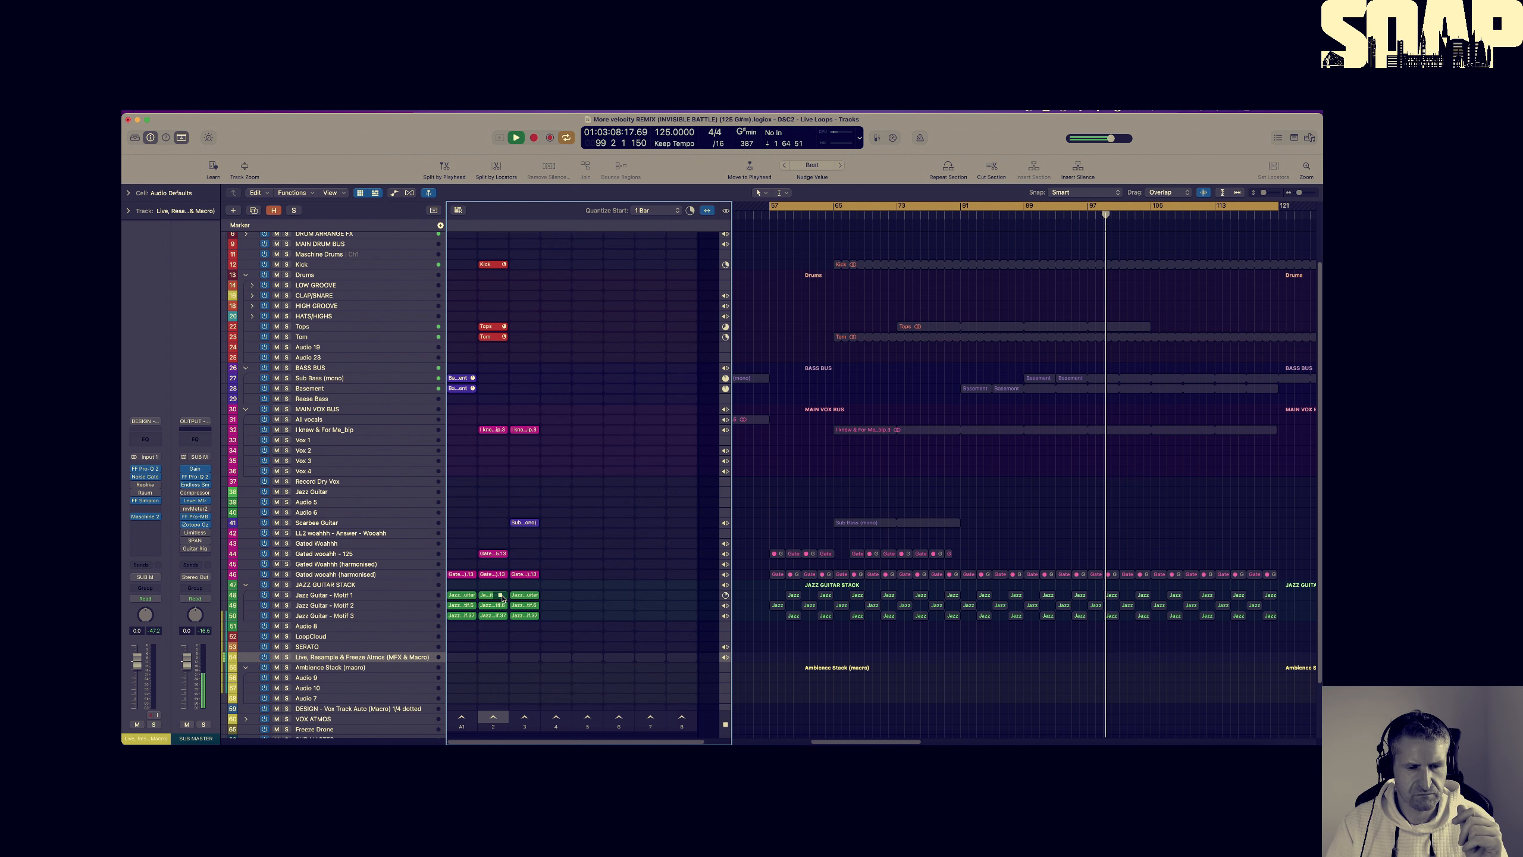
# Enlarge the Live Loops cells and open the scene 2 Jazz Guitar - Motif 1 cell in the Piano Roll to examine its notes
pyautogui.press('super+Down')
pyautogui.press('super+Down')
pyautogui.press('super+Down')
pyautogui.press('super+Down')
pyautogui.press('super+Down')
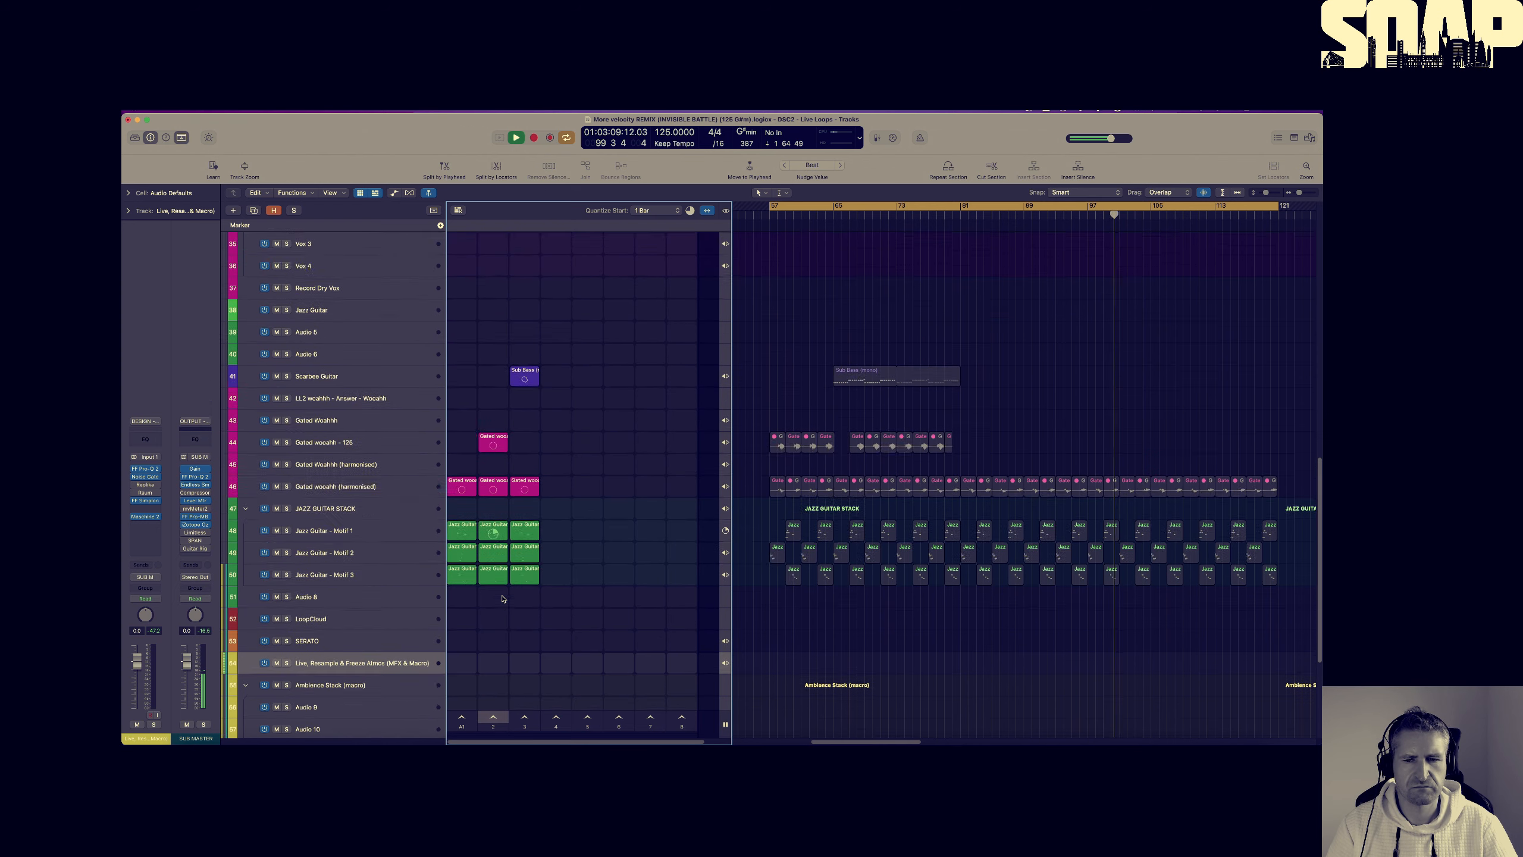
pyautogui.press('super+Down')
pyautogui.press('super+Down')
pyautogui.press('super+Down')
pyautogui.press('super+Right')
pyautogui.press('super+Right')
pyautogui.press('super+Right')
pyautogui.press('super+Right')
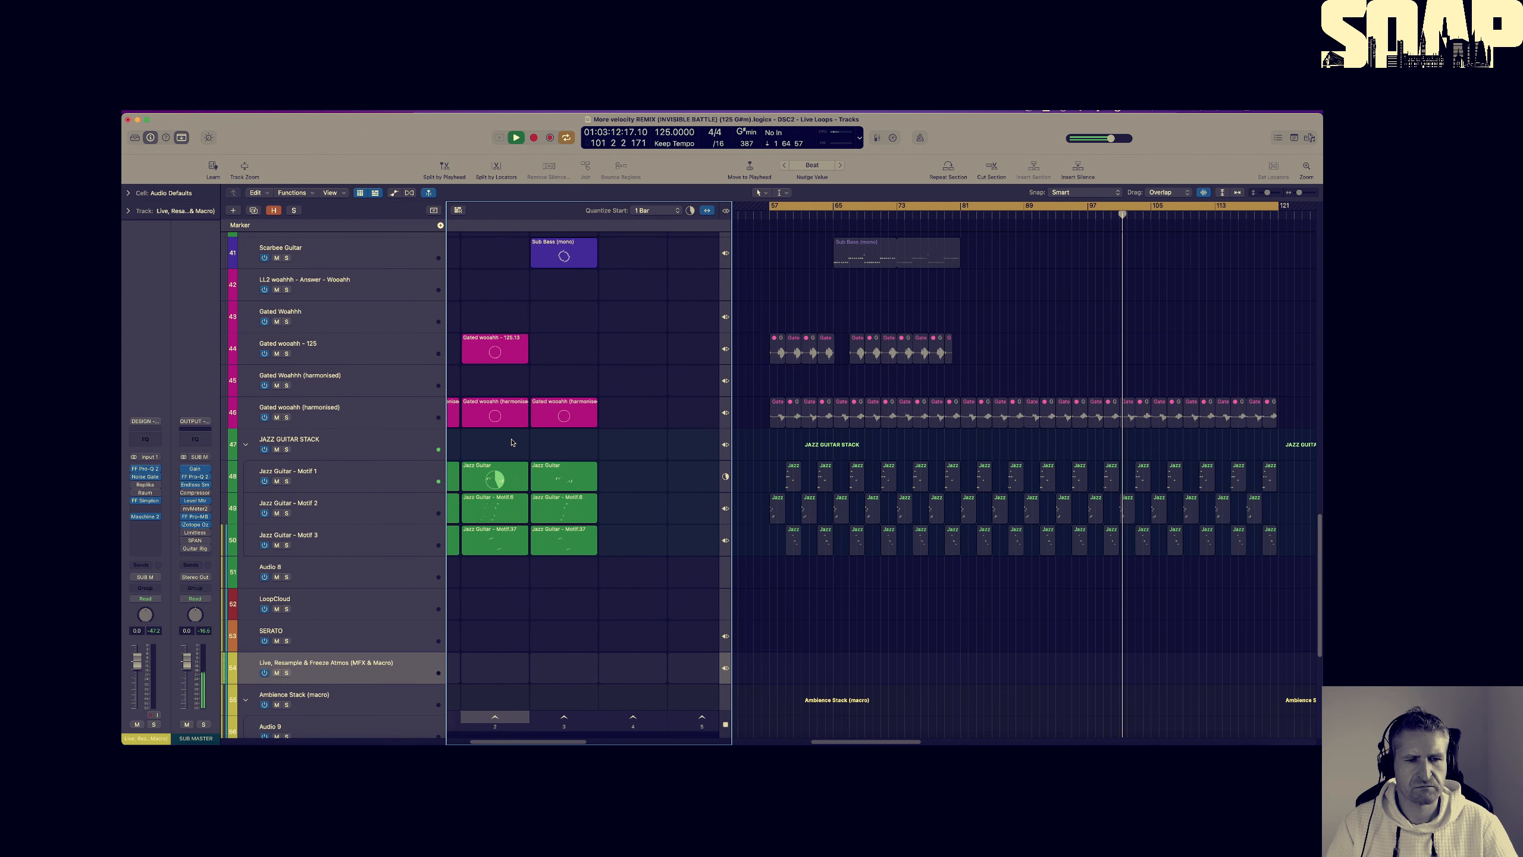
pyautogui.press('super+Right')
pyautogui.press('super+Right')
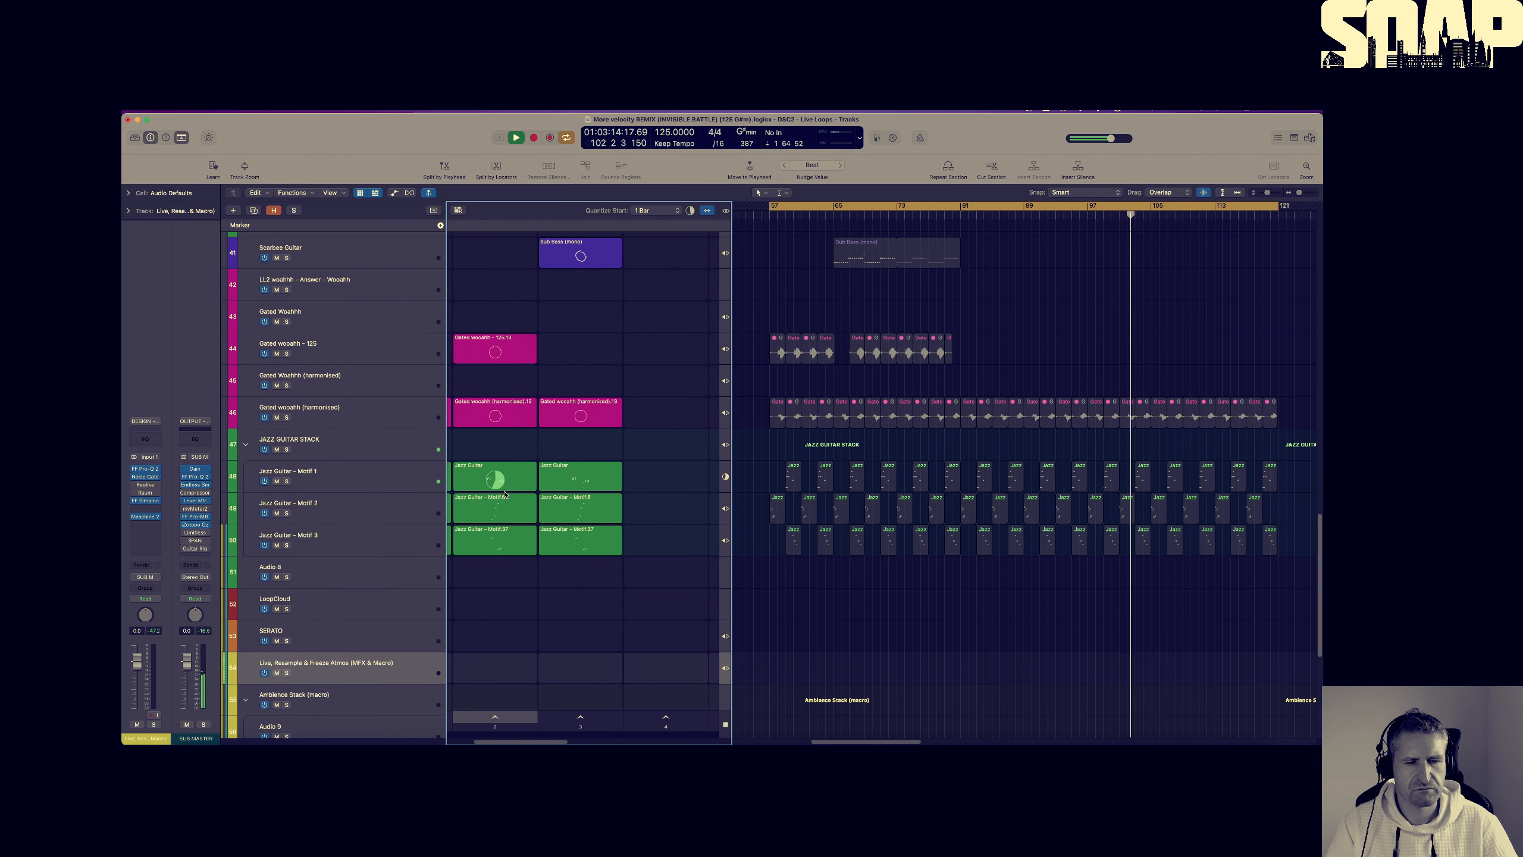
pyautogui.click(515, 475)
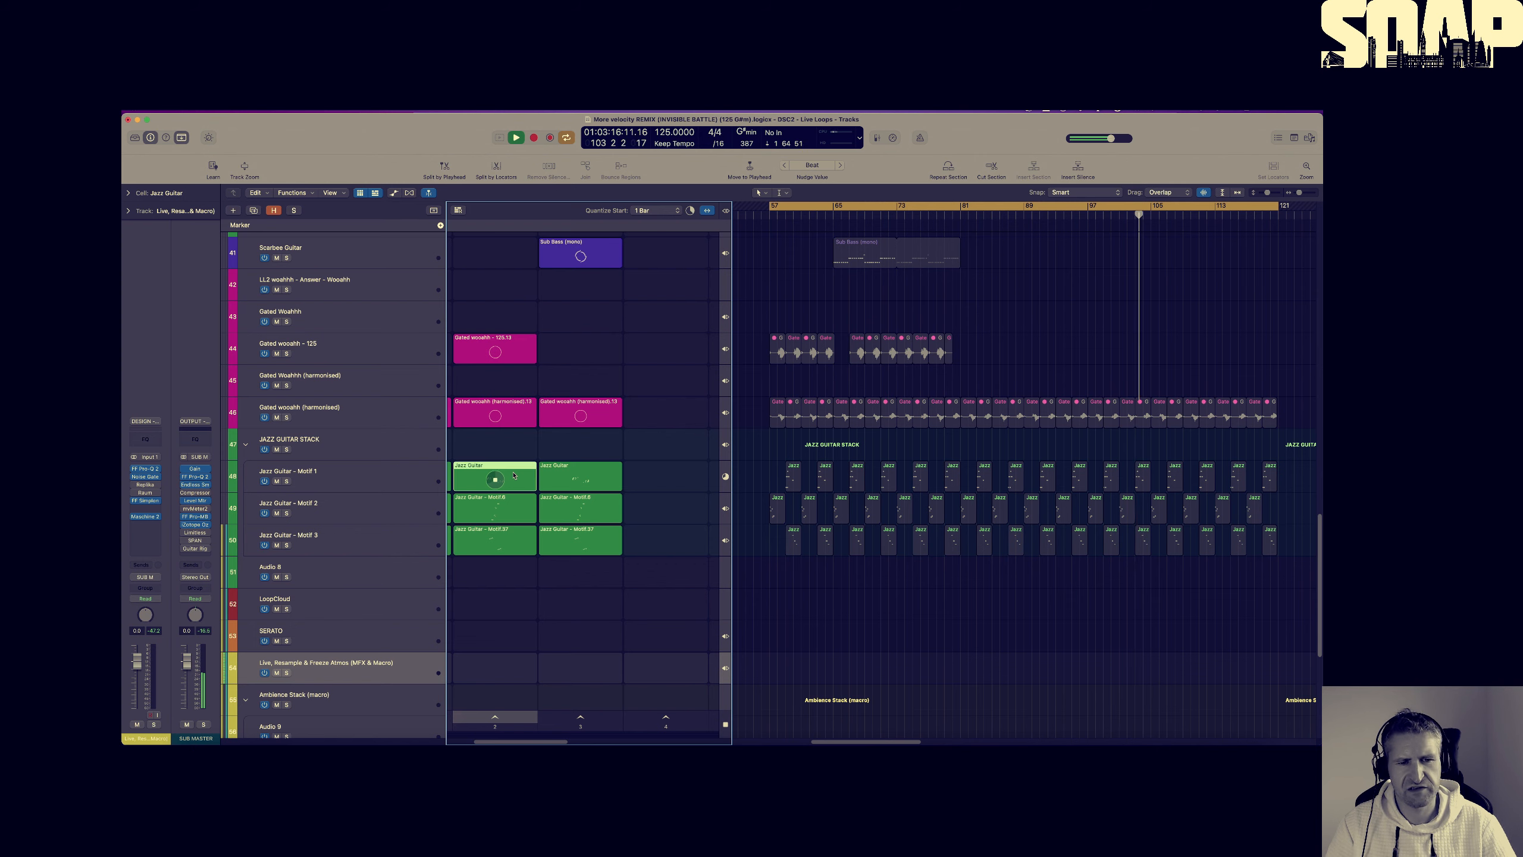
pyautogui.doubleClick(514, 476)
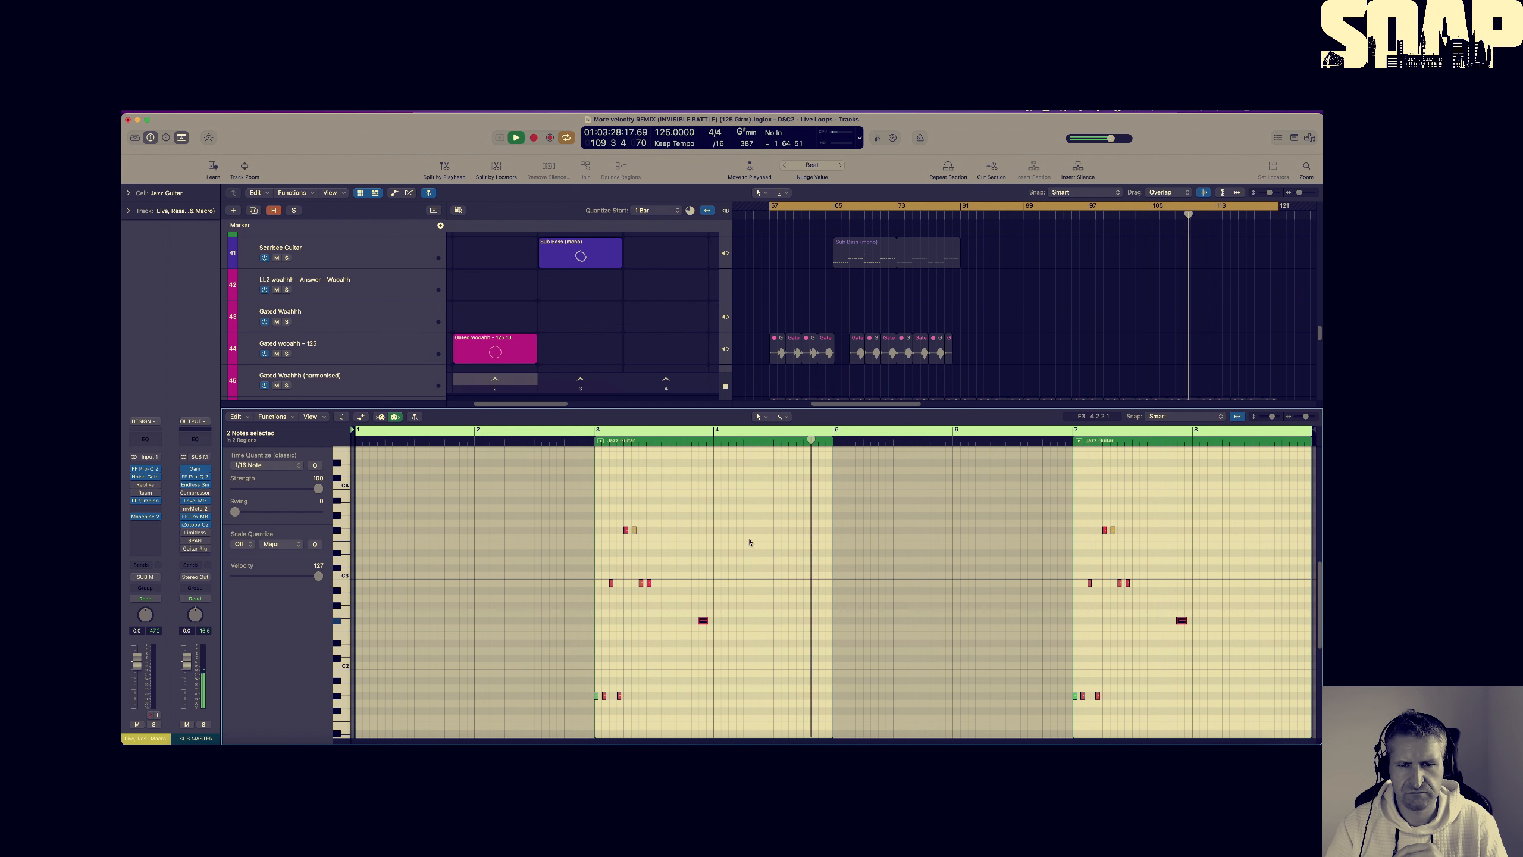
# Stop playback and close the Piano Roll
pyautogui.scroll(1, 732, 388)
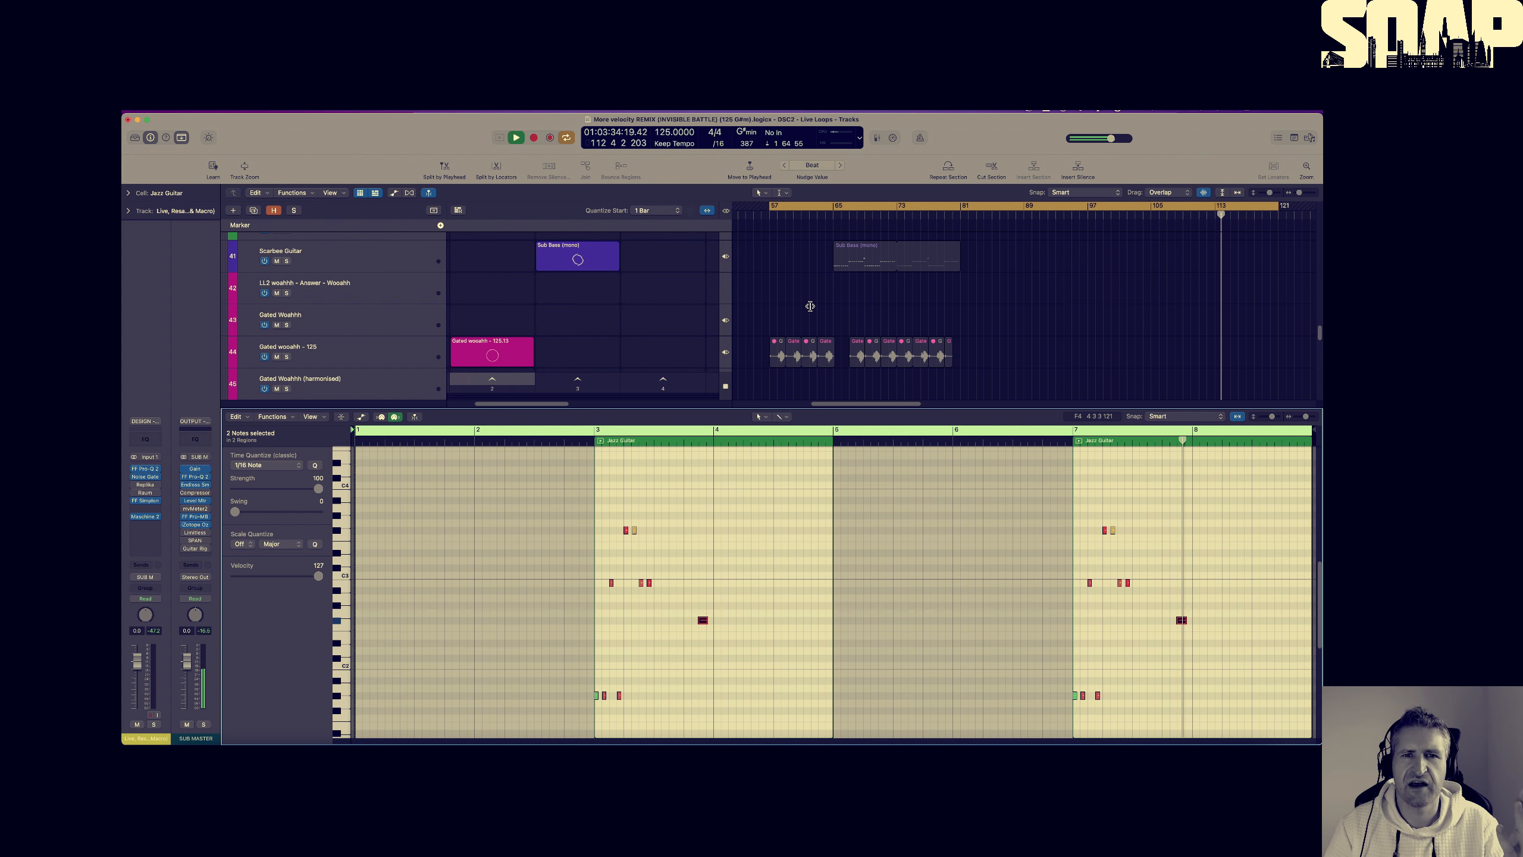
pyautogui.press('space')
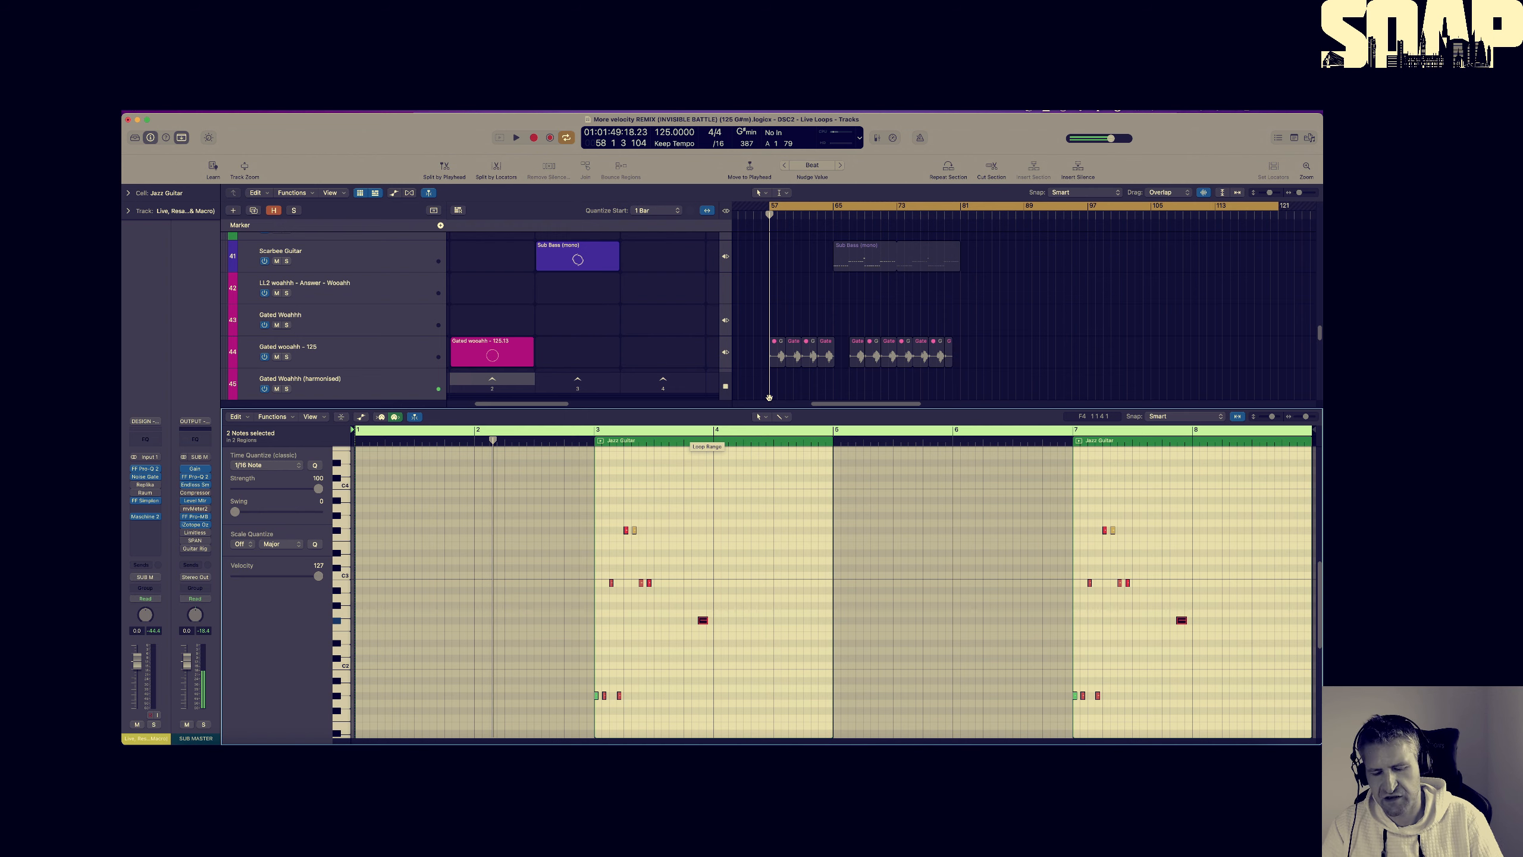
pyautogui.press('p')
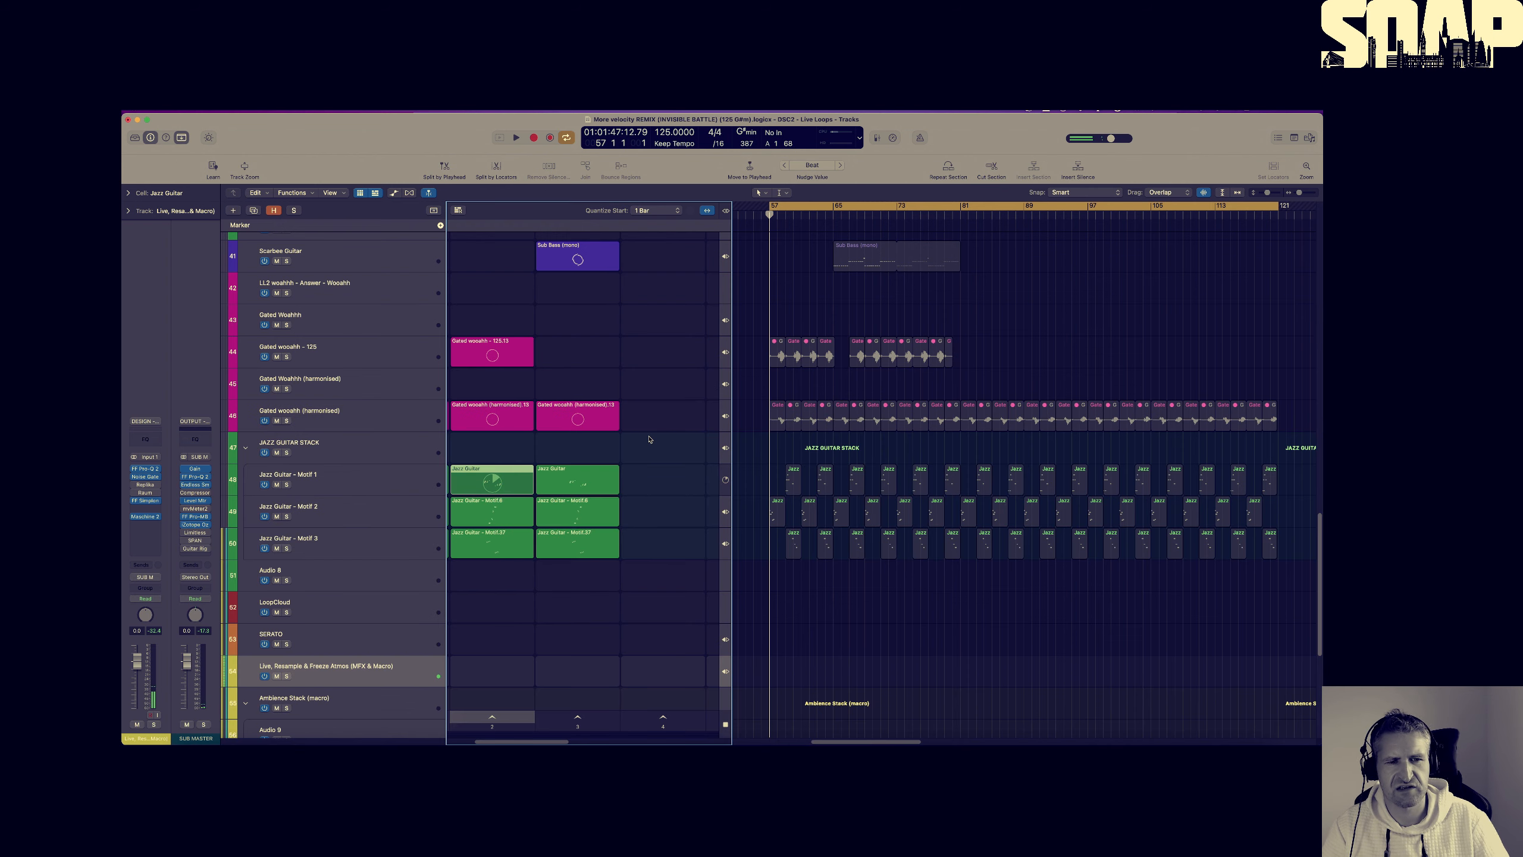
# Start the scene 2 Gated wooahh (harmonised) cell and stop the Jazz Guitar - Motif 1 cell so the gated vocal plays alone
pyautogui.scroll(-5, 650, 439)
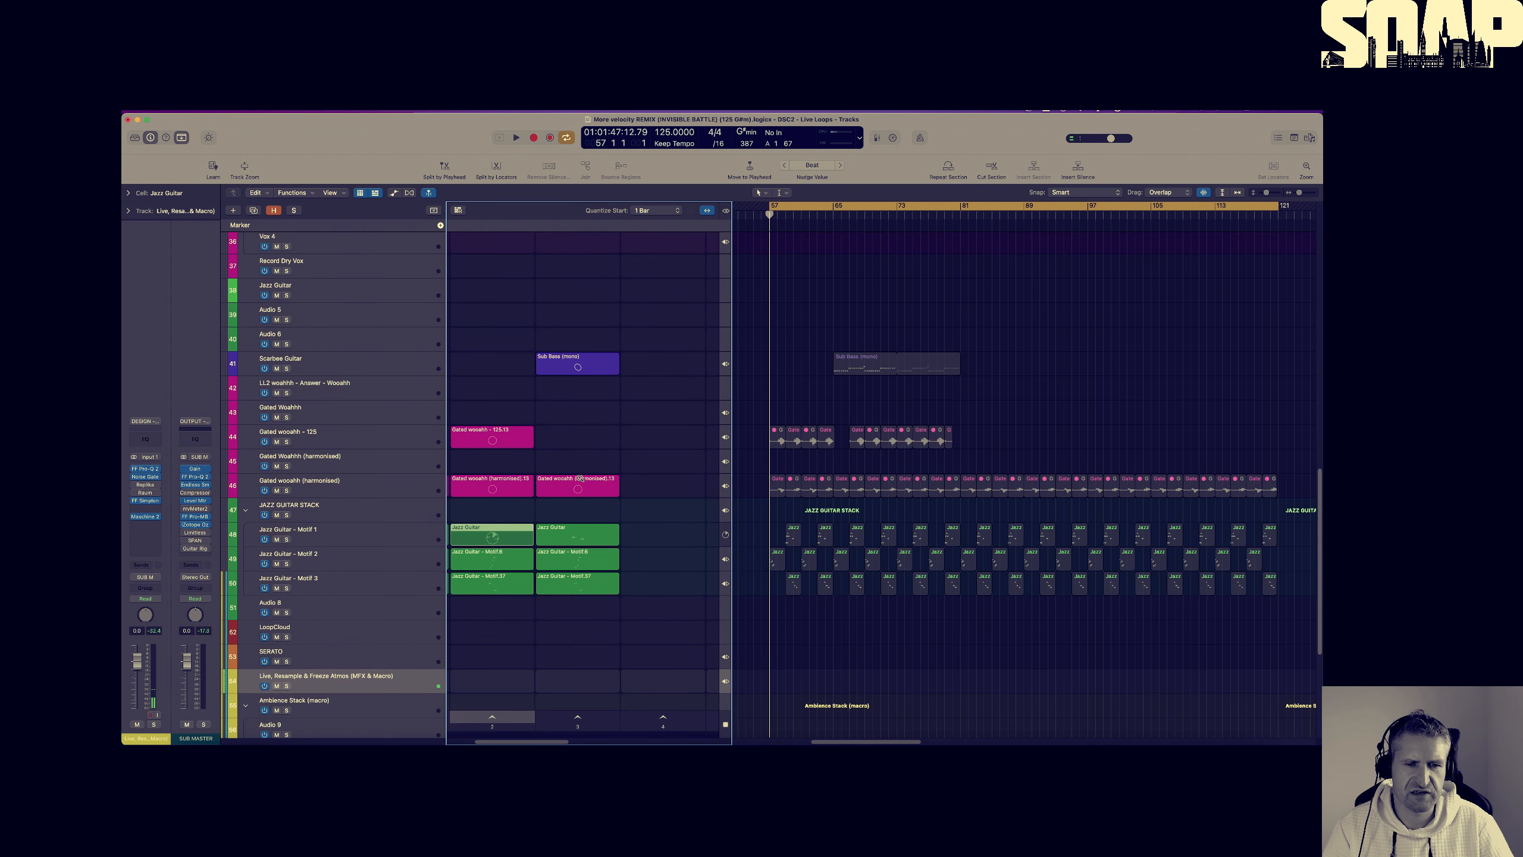
pyautogui.click(492, 489)
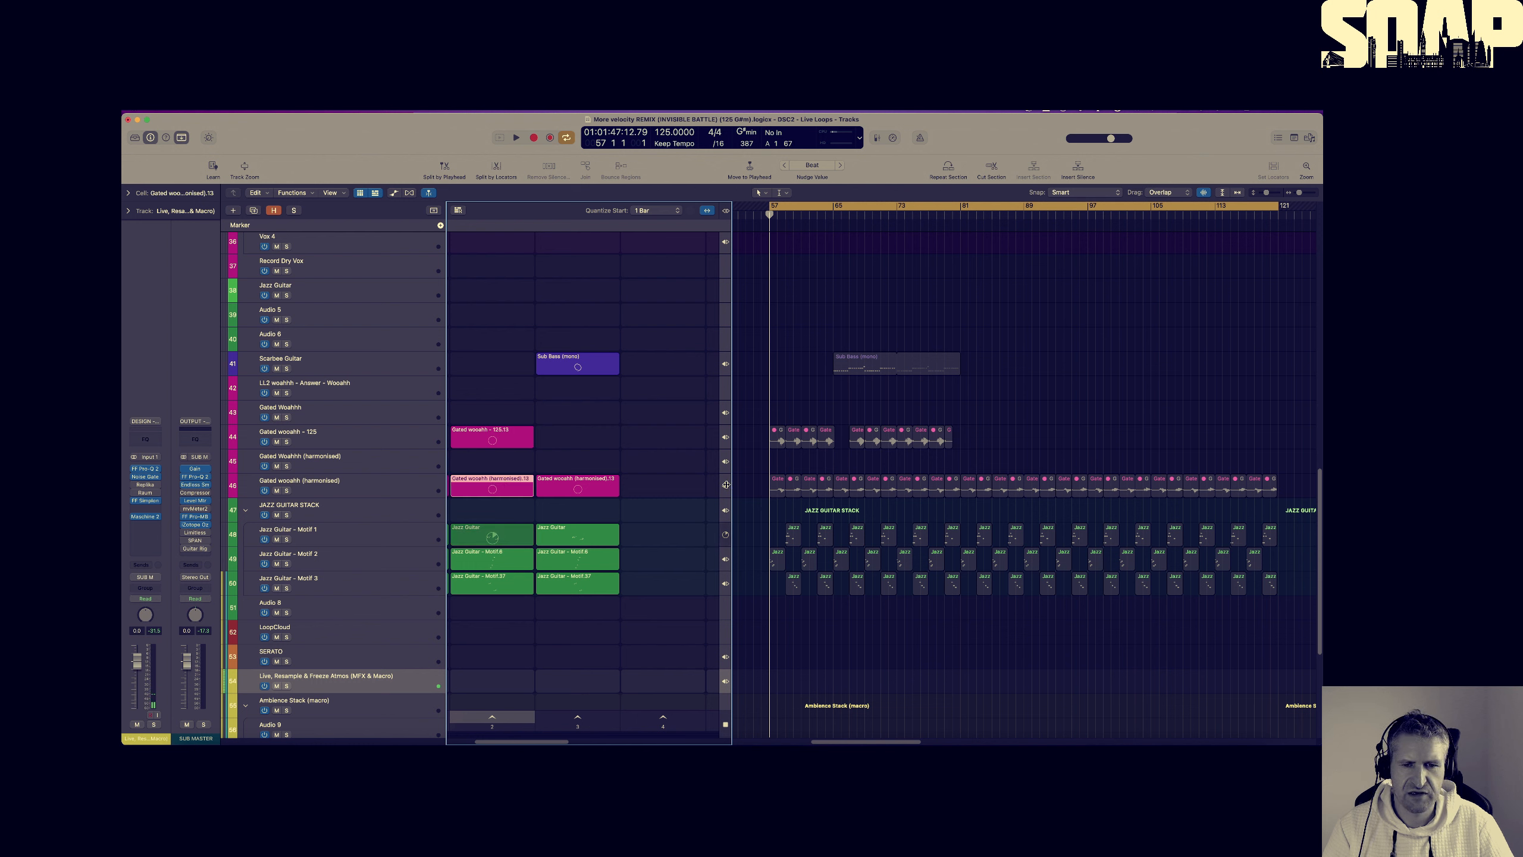
pyautogui.click(492, 489)
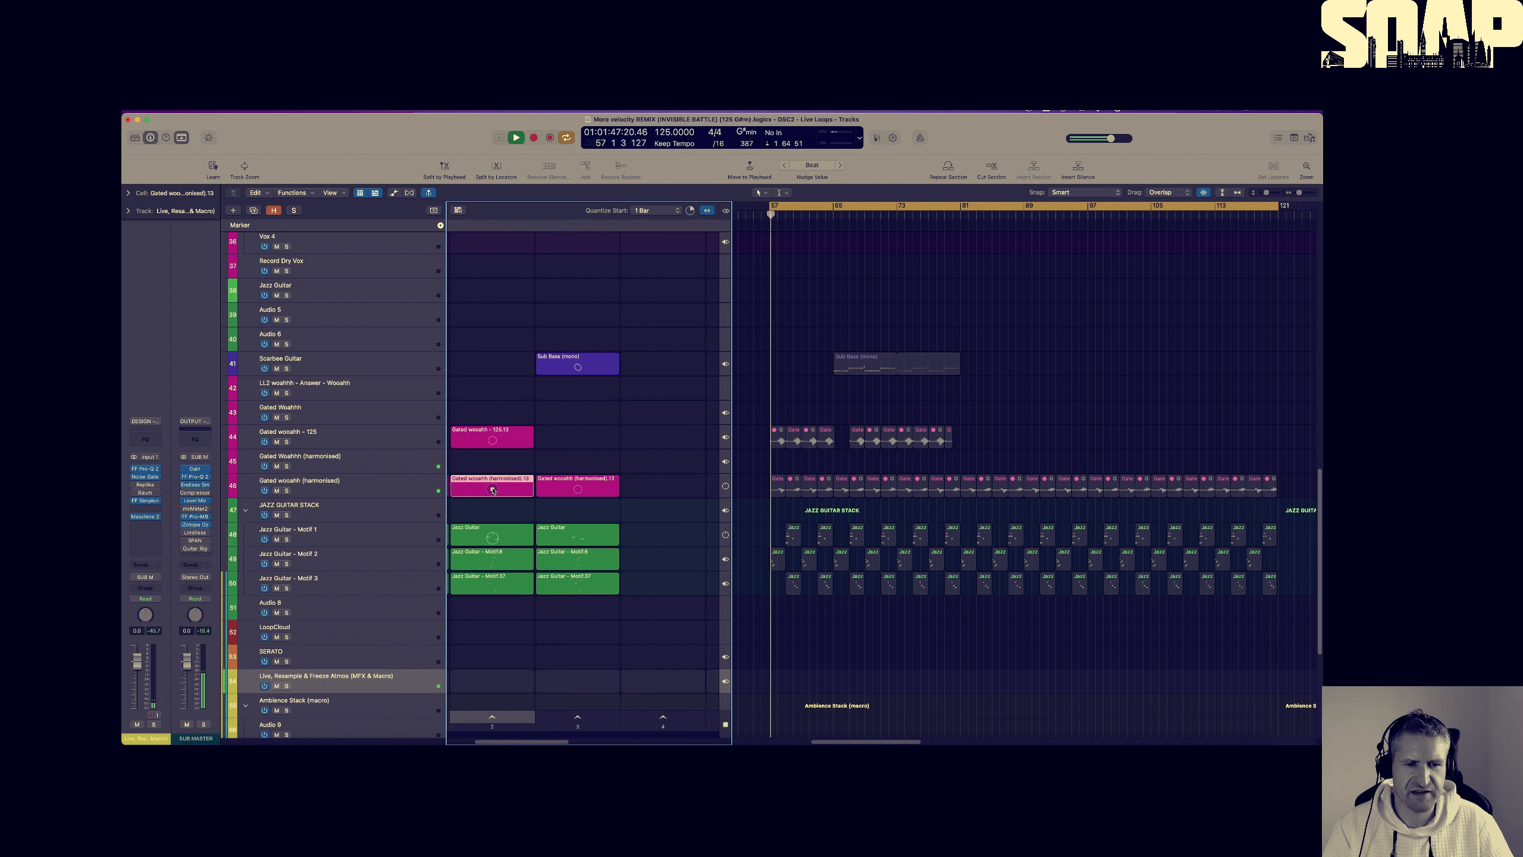
pyautogui.click(493, 539)
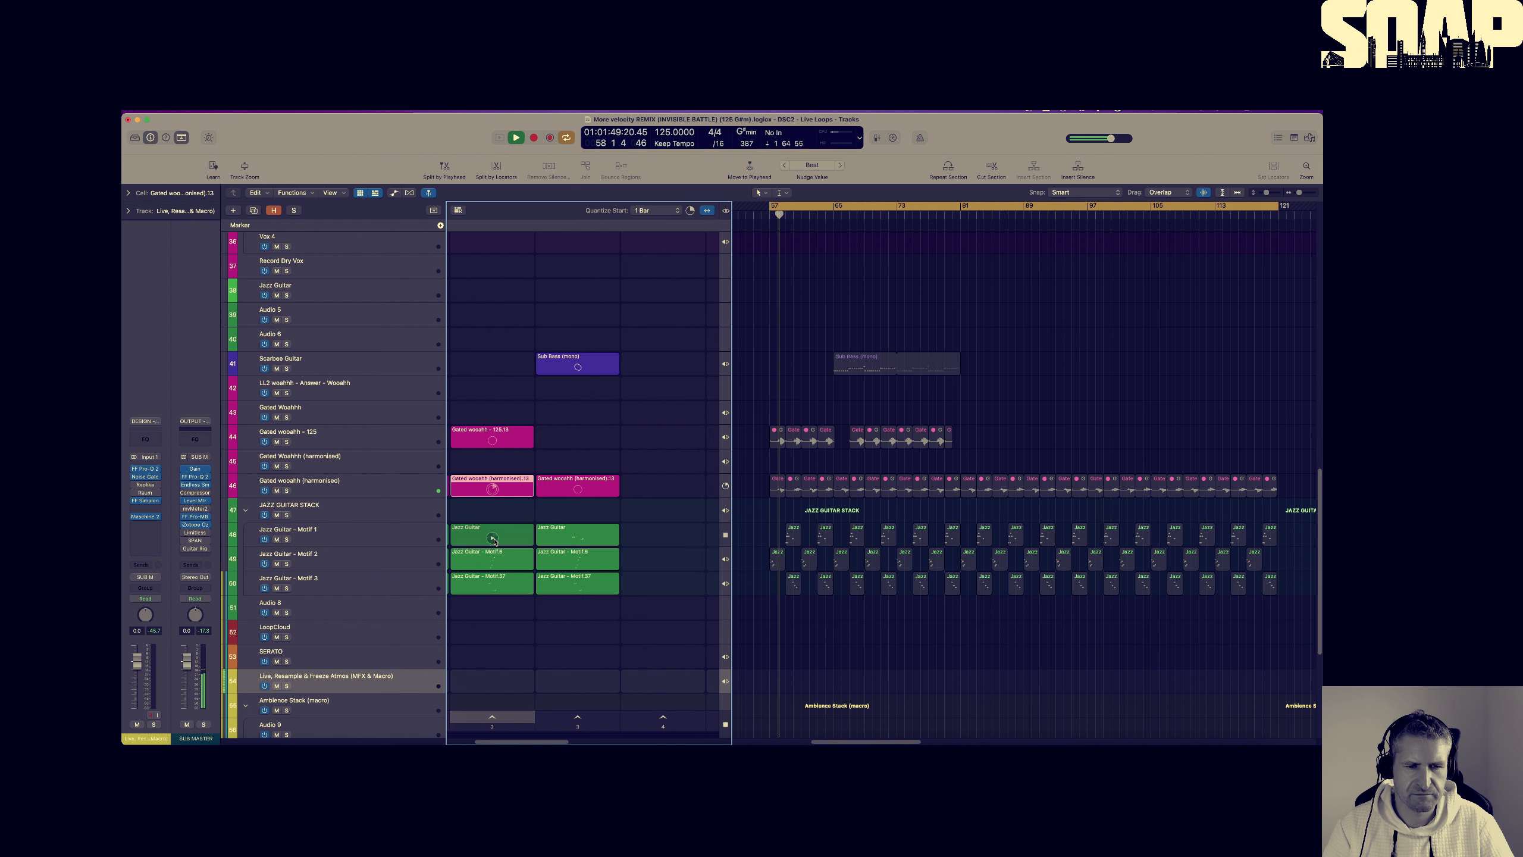
# Open the scene 2 Gated wooahh (harmonised) cell for editing with playback stopped, and show region automation for its second region
pyautogui.doubleClick(487, 482)
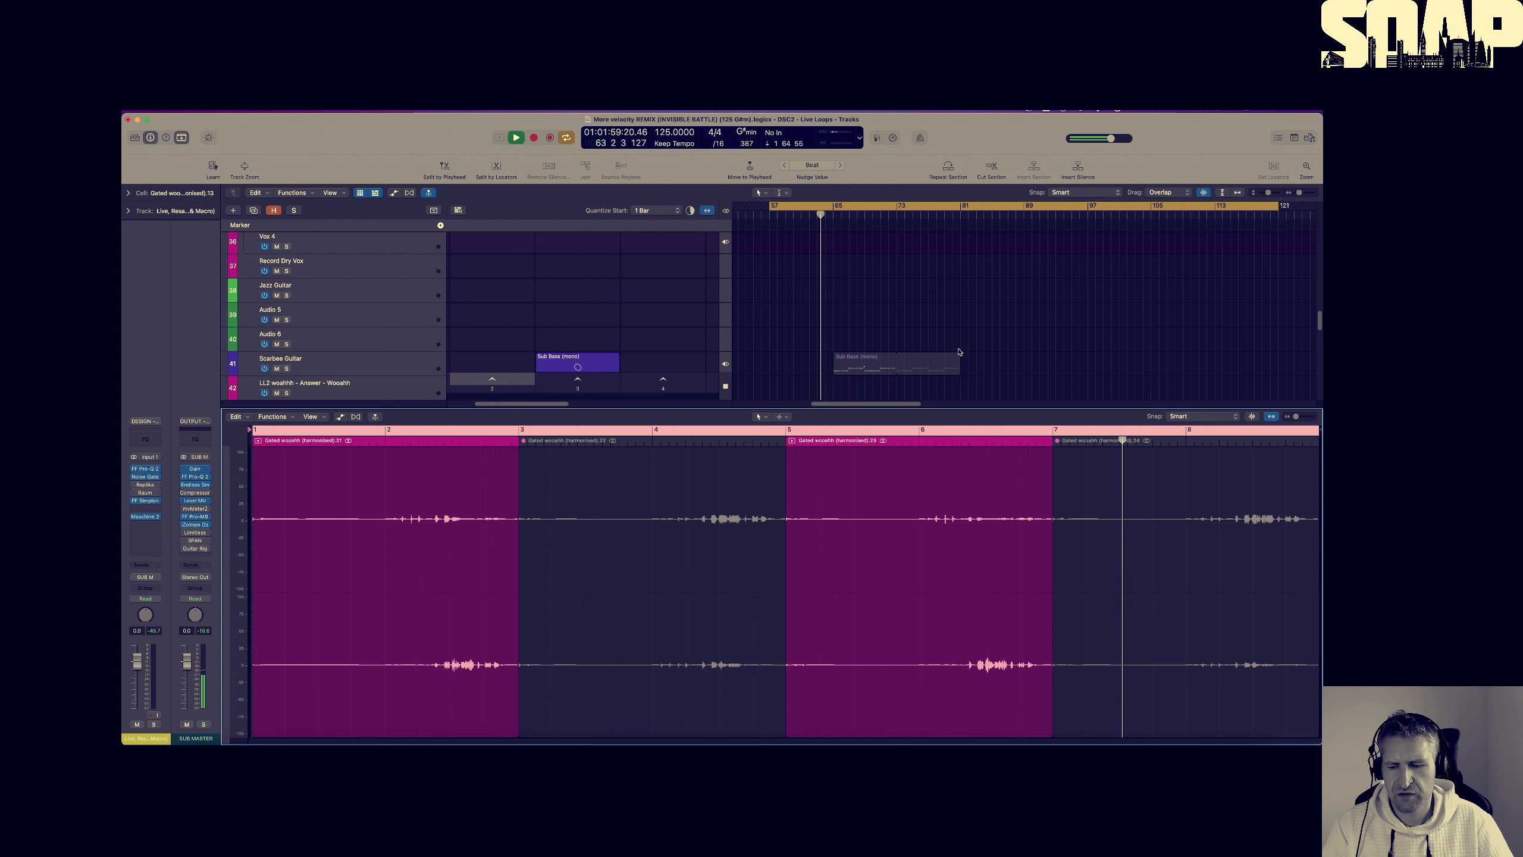
pyautogui.press('space')
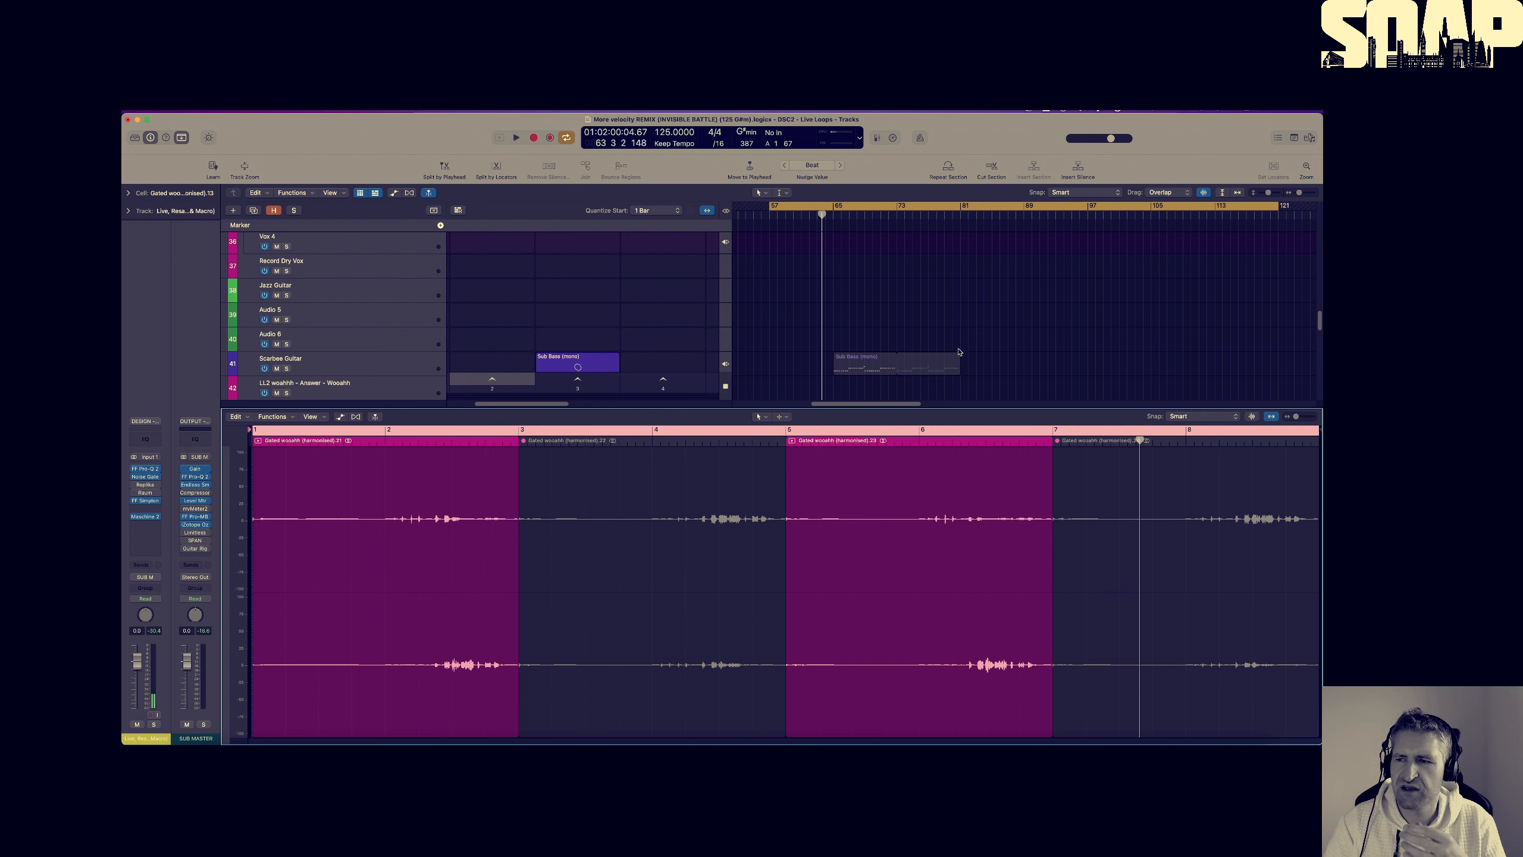
pyautogui.scroll(-3, 959, 352)
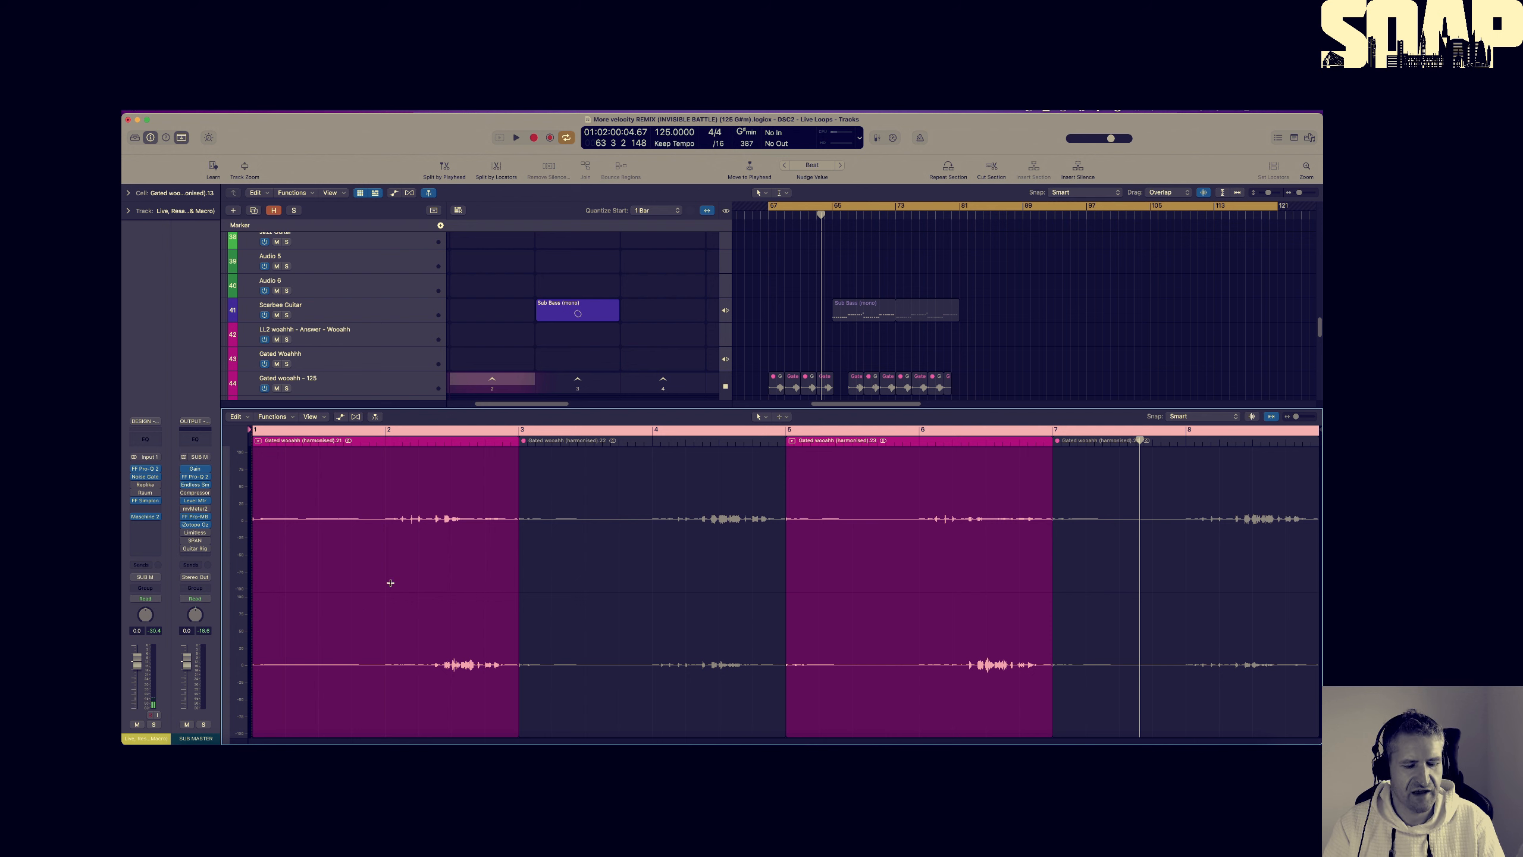
pyautogui.click(563, 569)
pyautogui.press('a')
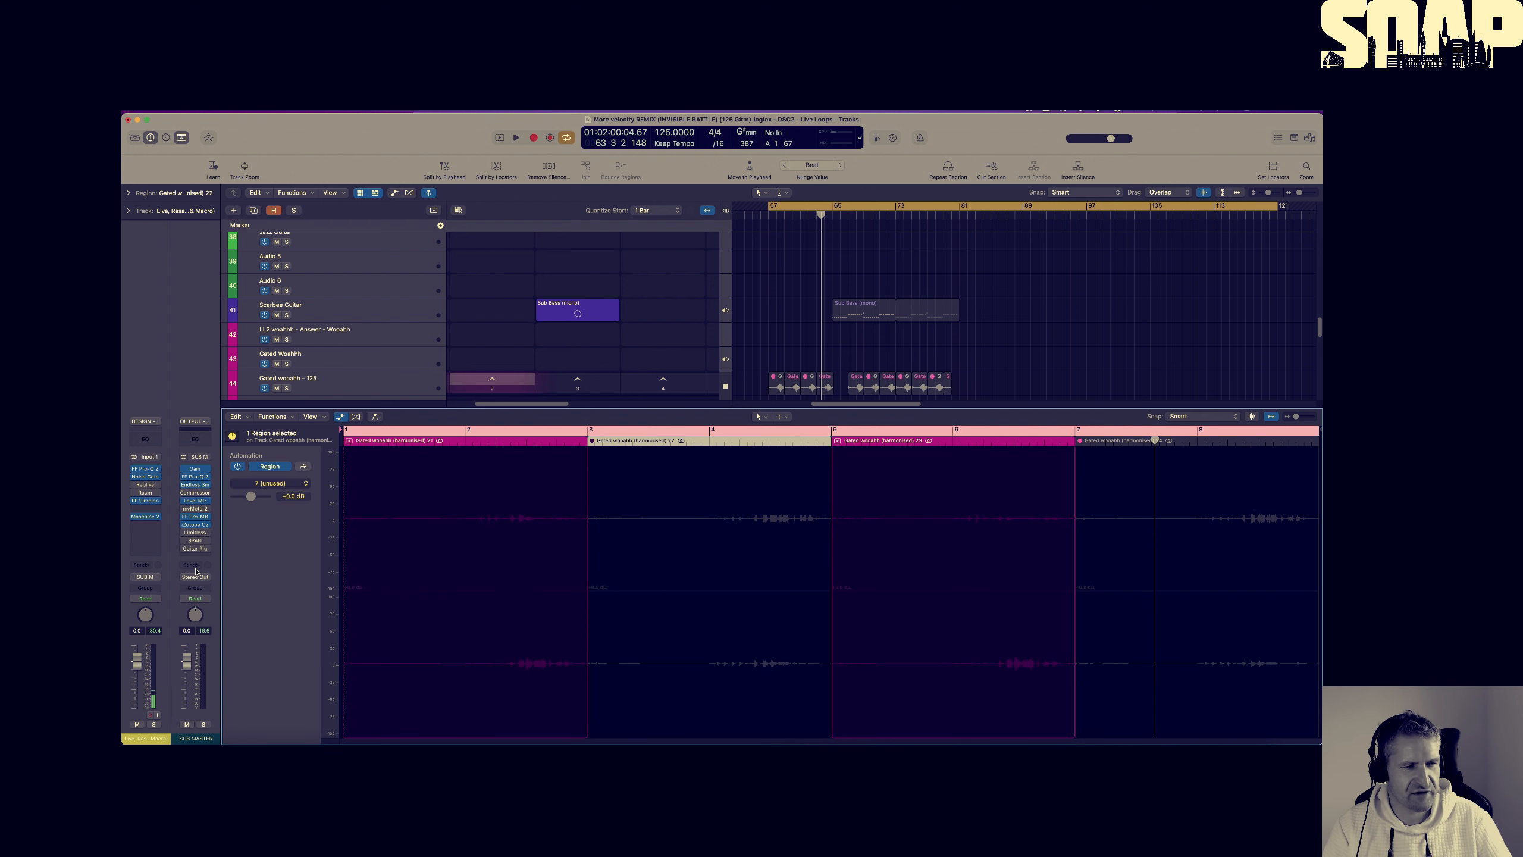
# Select the Gated wooahh (harmonised) track and open its Raum plug-in, with the plug-in window moved clear of the cell grid
pyautogui.scroll(-5, 444, 297)
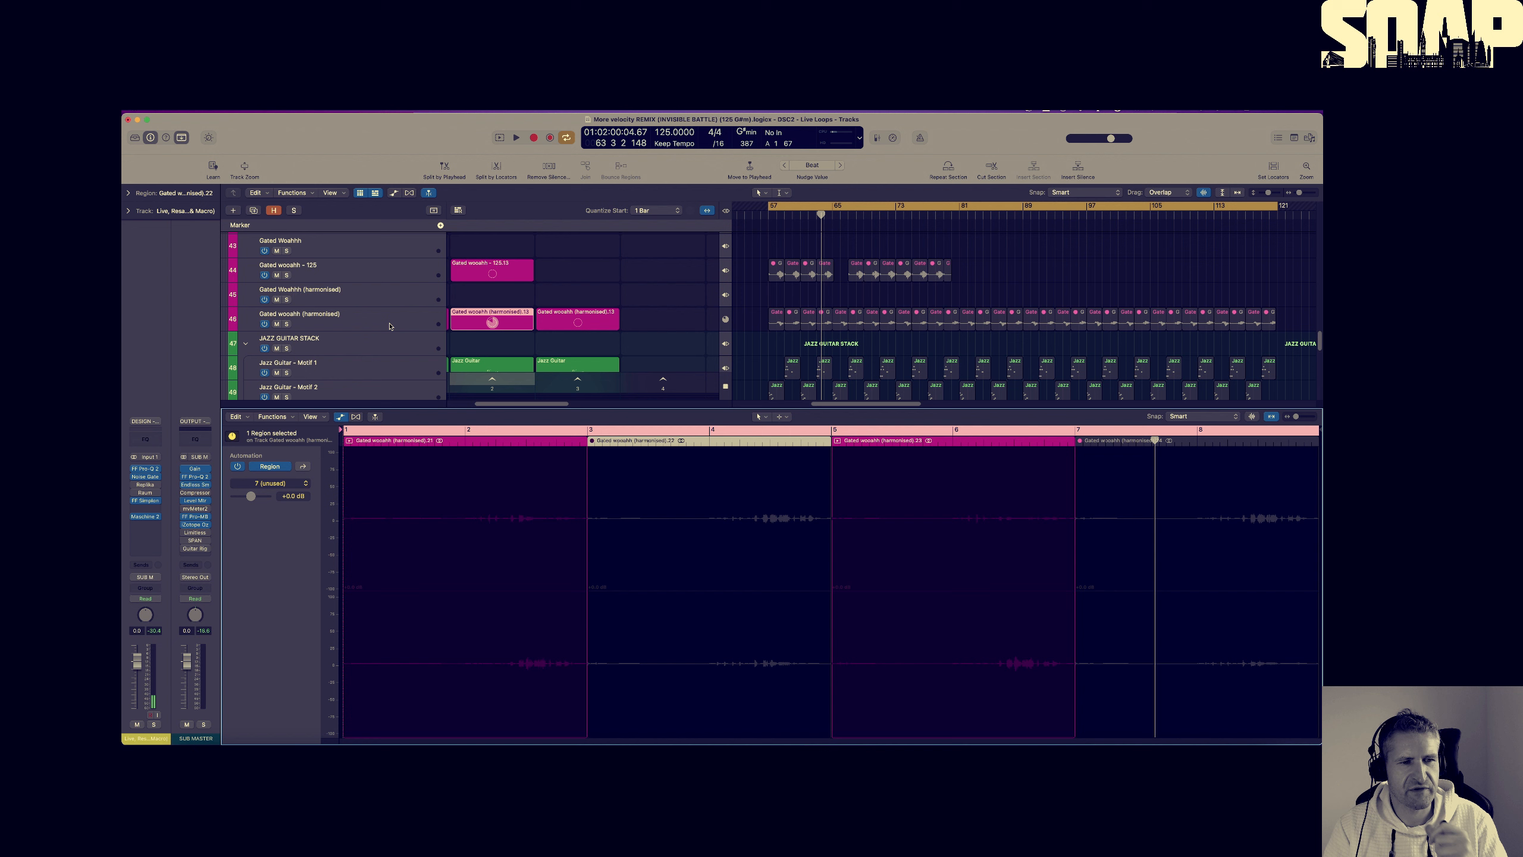
pyautogui.click(357, 326)
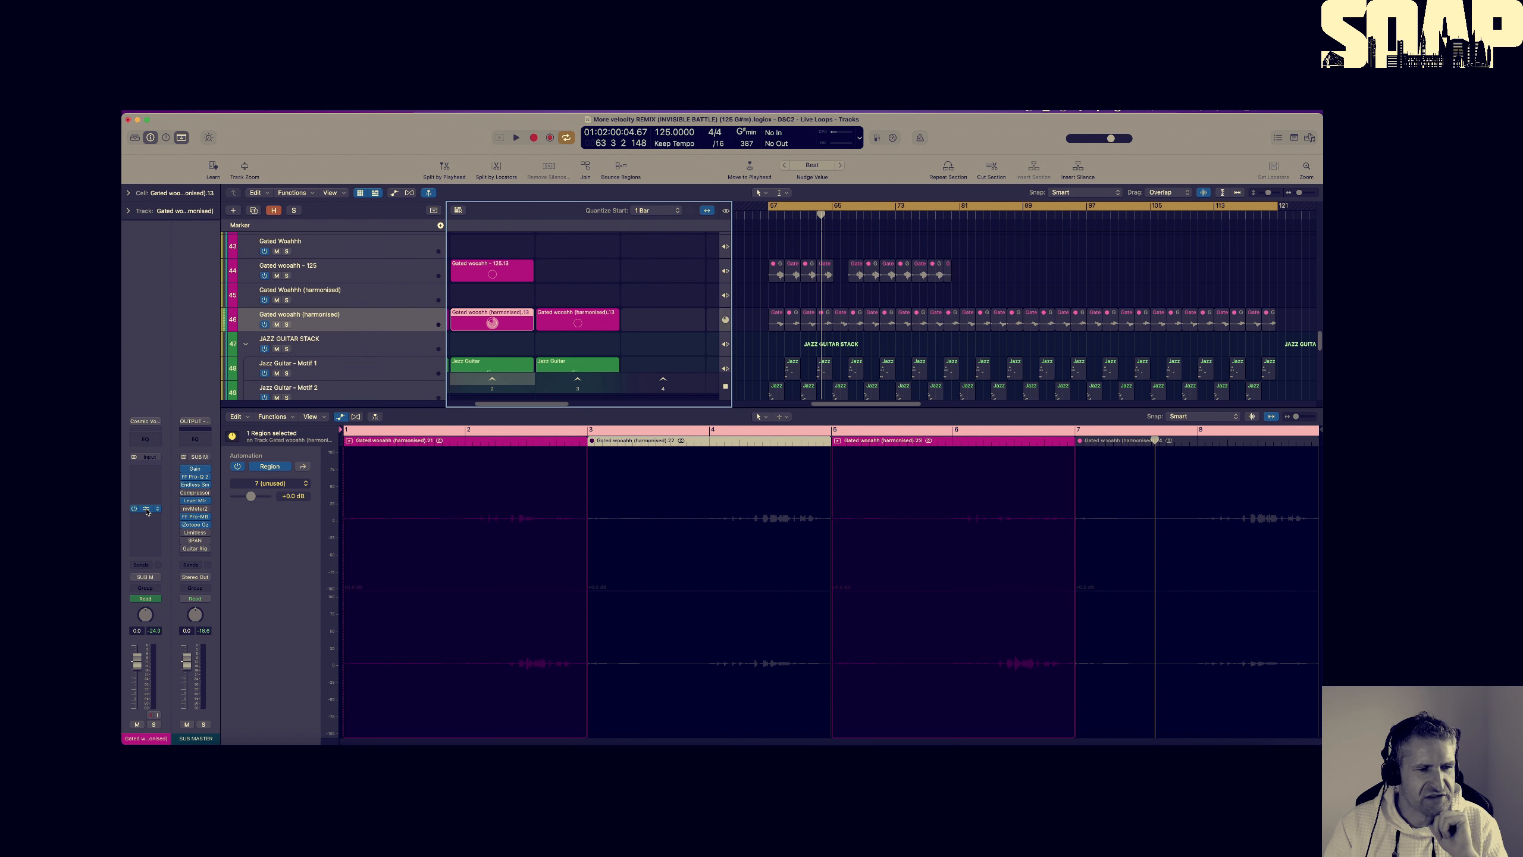
pyautogui.click(147, 510)
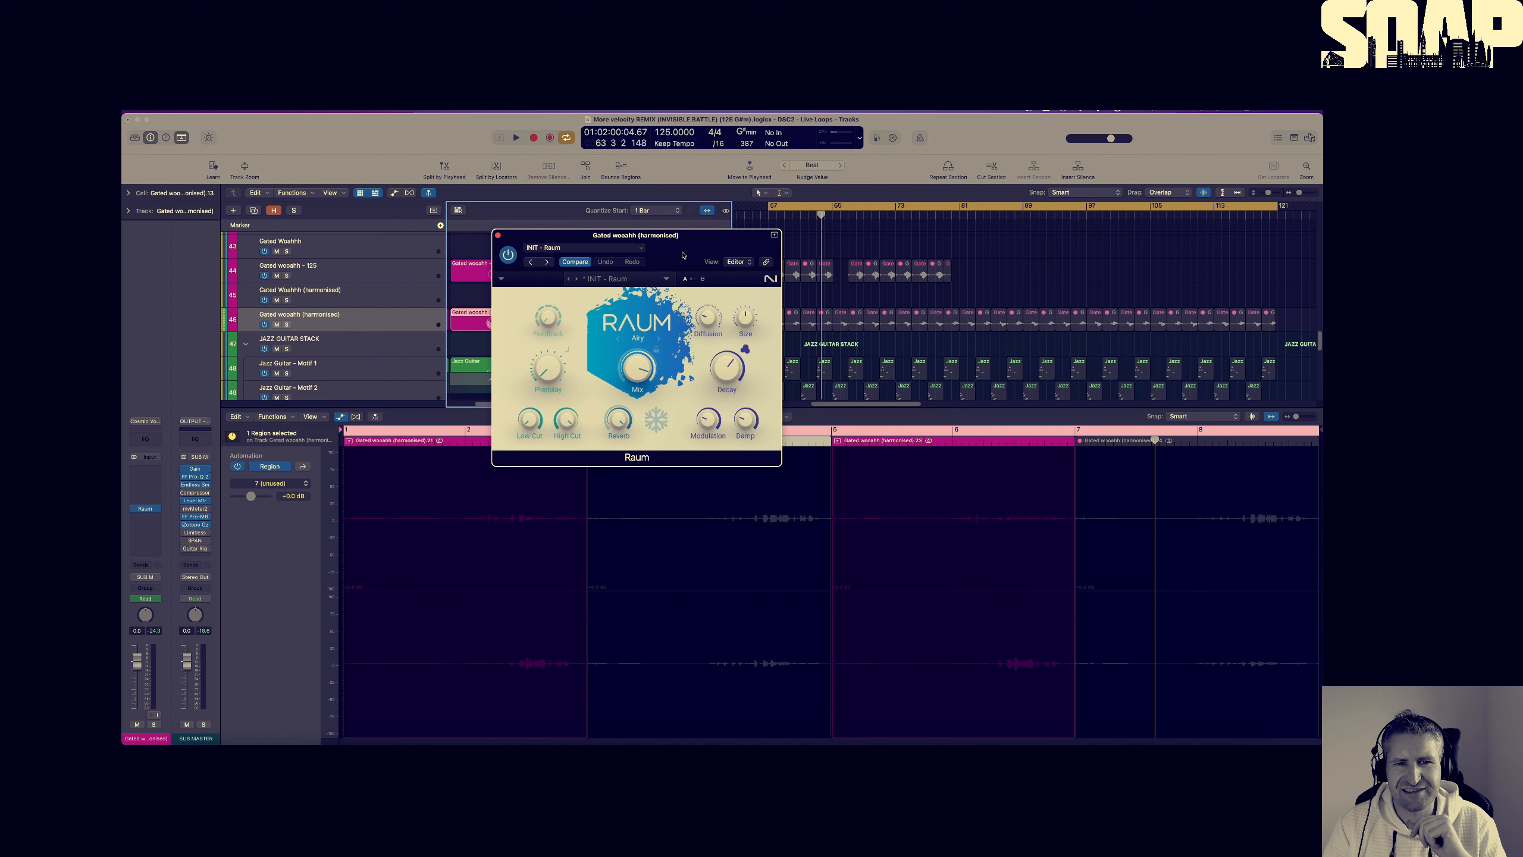
pyautogui.moveTo(682, 255); pyautogui.dragTo(1057, 372)
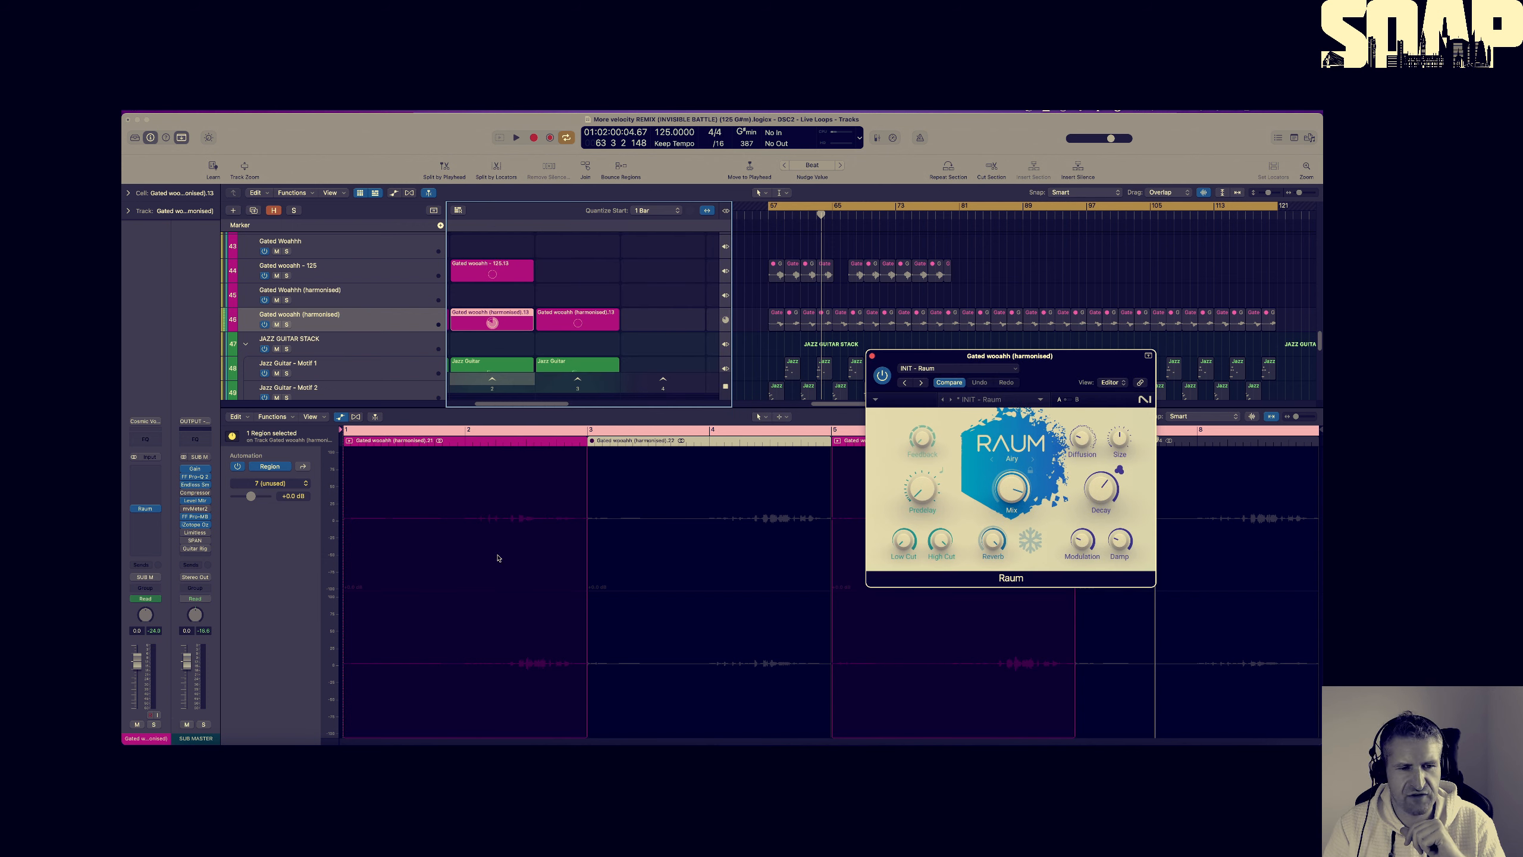
# Set the region automation parameter in the cell editor to Raum's Freeze
pyautogui.click(272, 492)
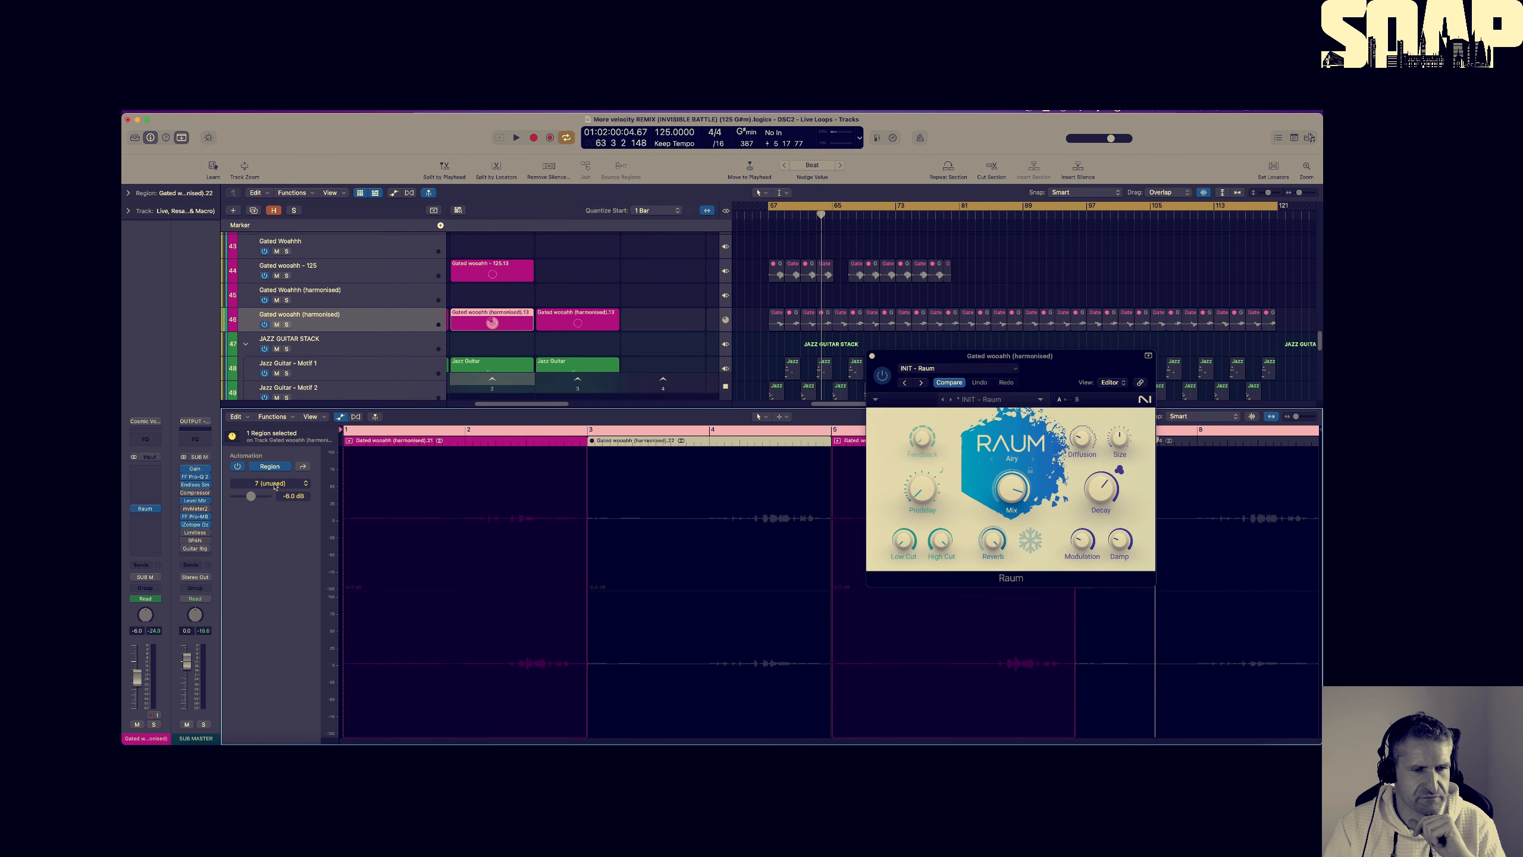
pyautogui.click(275, 485)
pyautogui.click(256, 514)
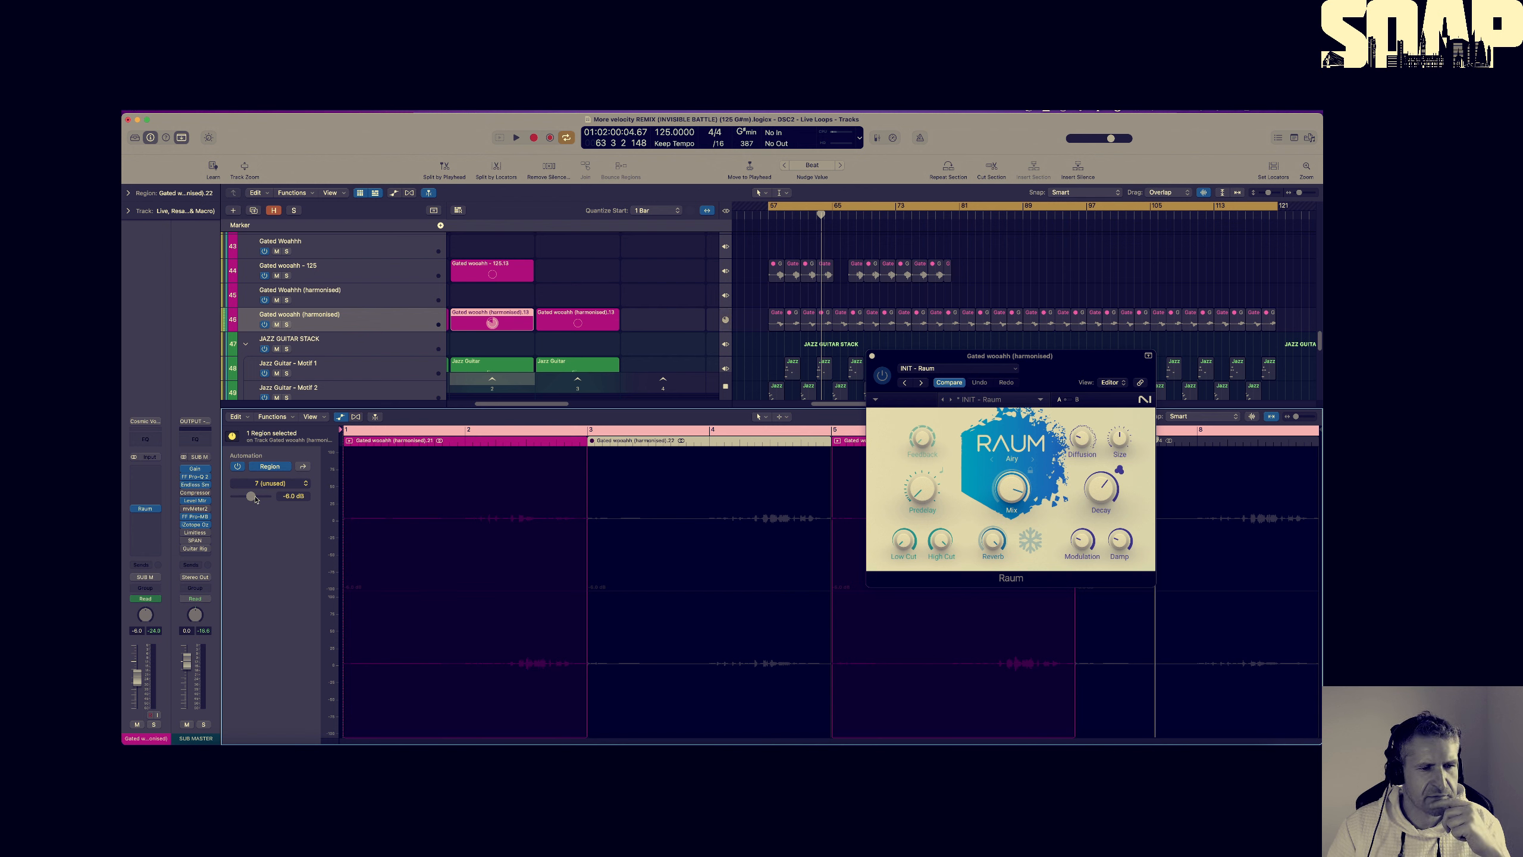
pyautogui.click(267, 484)
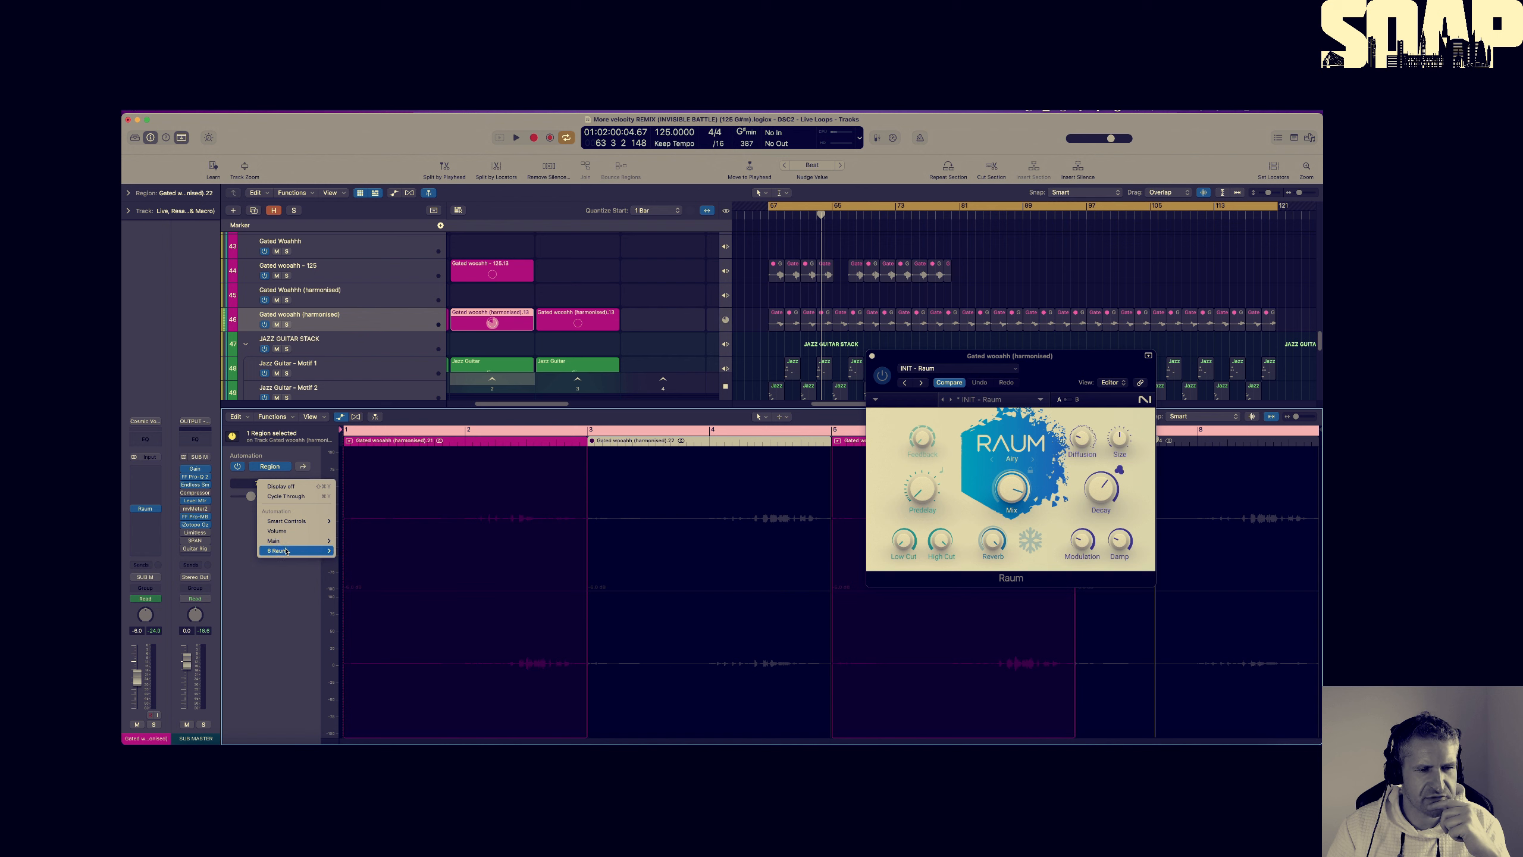
pyautogui.moveTo(286, 551)
pyautogui.click(355, 600)
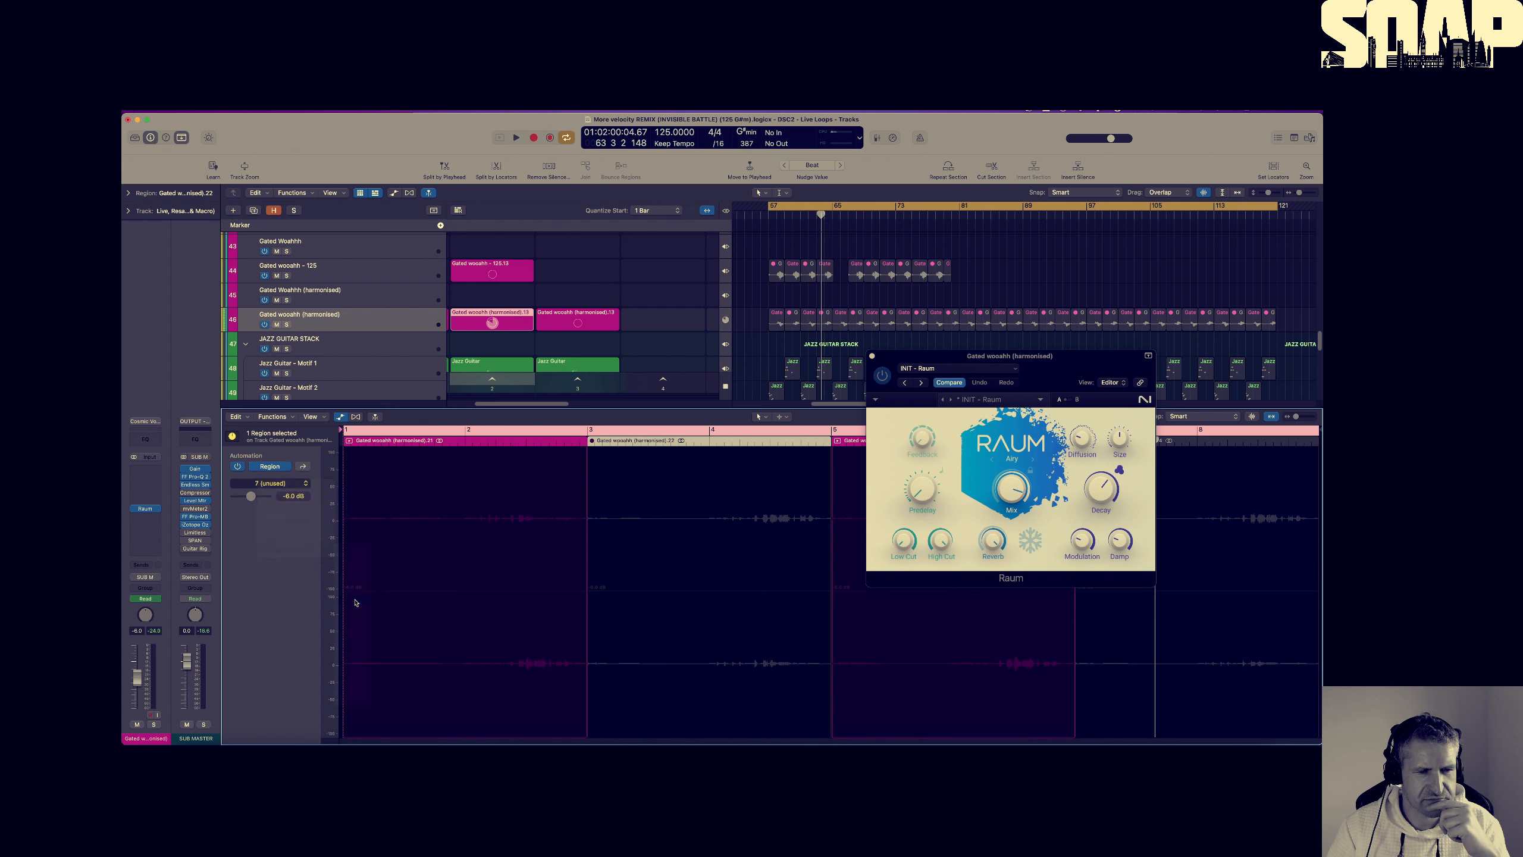
# Add Freeze automation points in the second bar of the first region, turn the stretch between them On, and audition it
pyautogui.moveTo(500, 562); pyautogui.dragTo(538, 566)
pyautogui.click(517, 600)
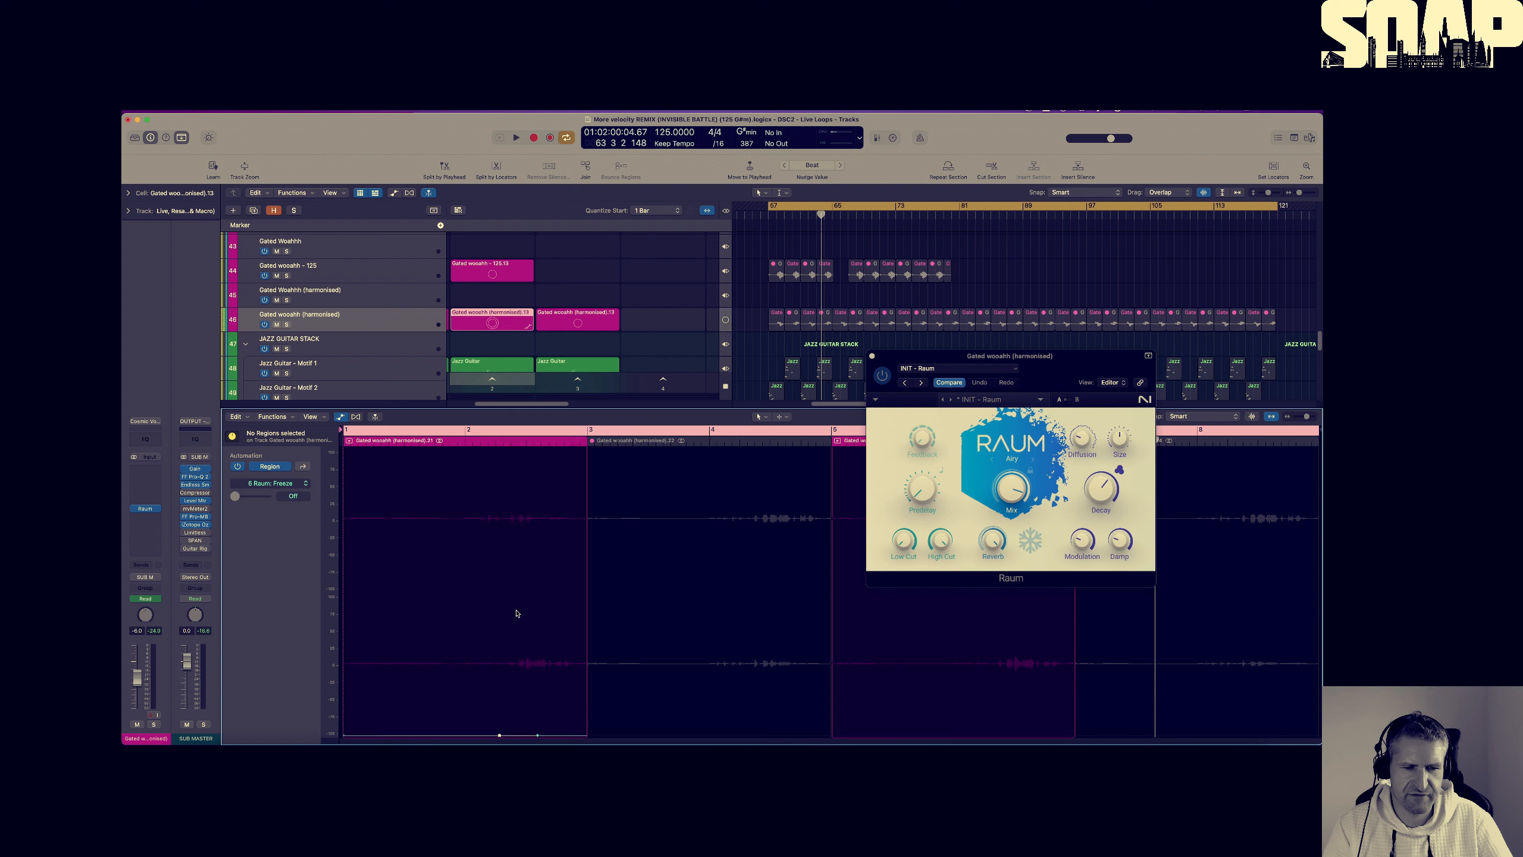
pyautogui.moveTo(520, 737); pyautogui.dragTo(517, 449)
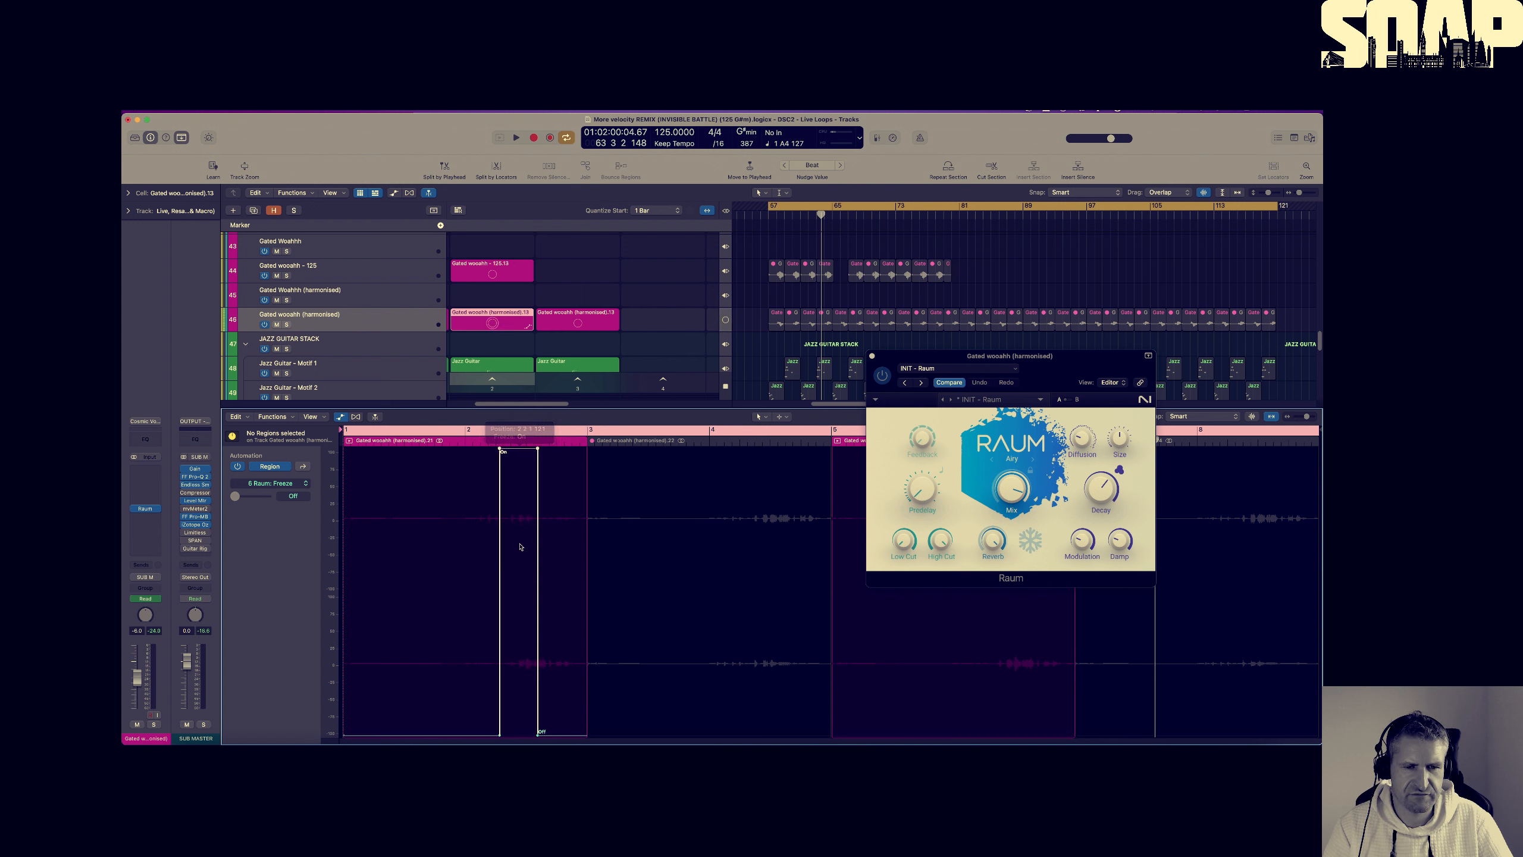
pyautogui.press('space')
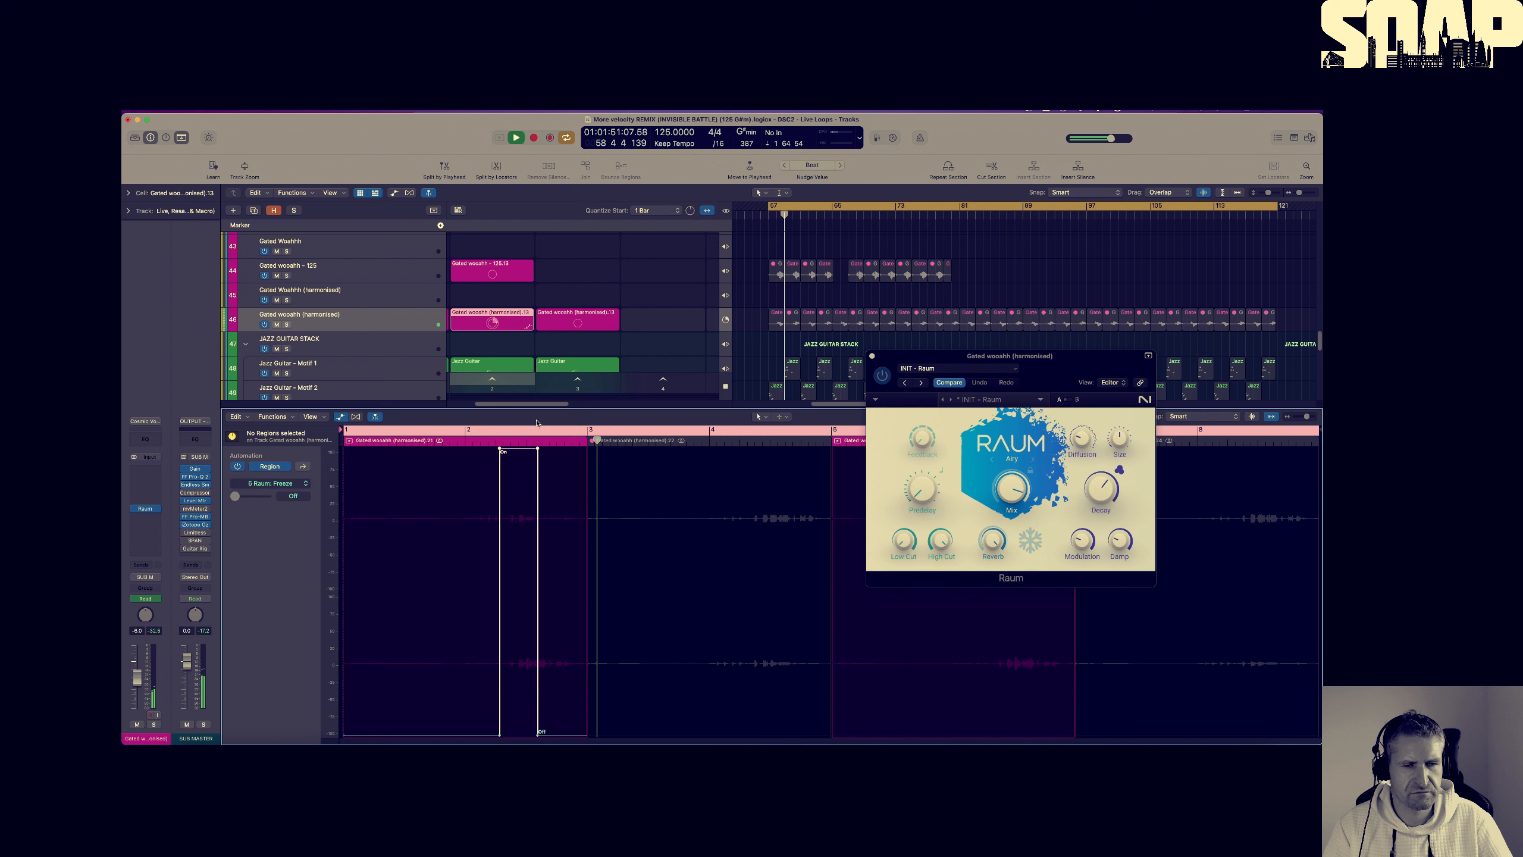
pyautogui.press('space')
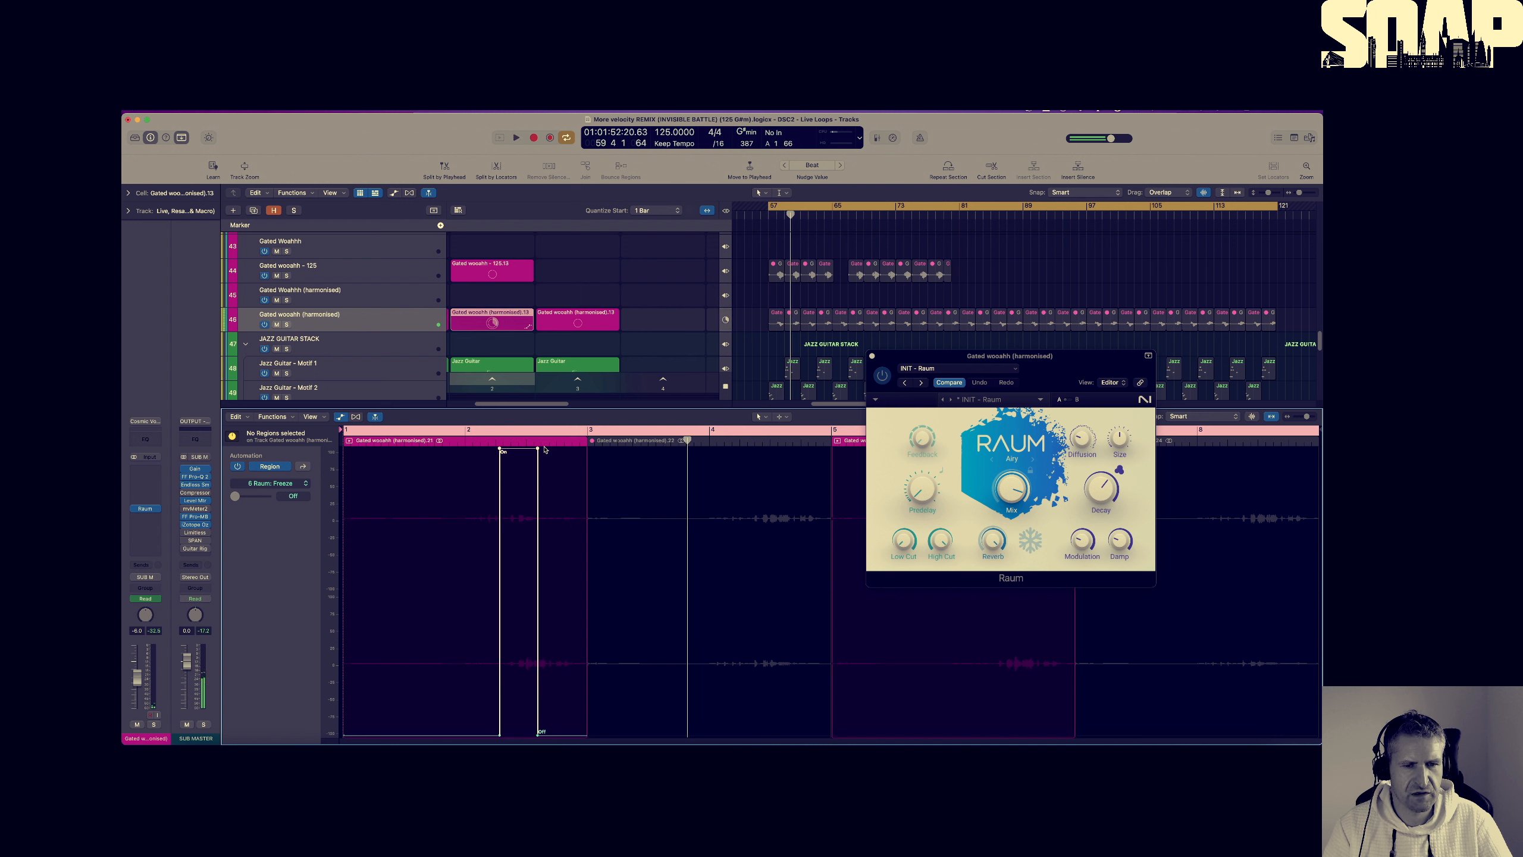
# Shift the first region's Freeze On section slightly later, restart playback and close the Raum window
pyautogui.moveTo(541, 451)
pyautogui.mouseDown()
pyautogui.moveTo(636, 450)
pyautogui.moveTo(546, 450)
pyautogui.mouseUp()
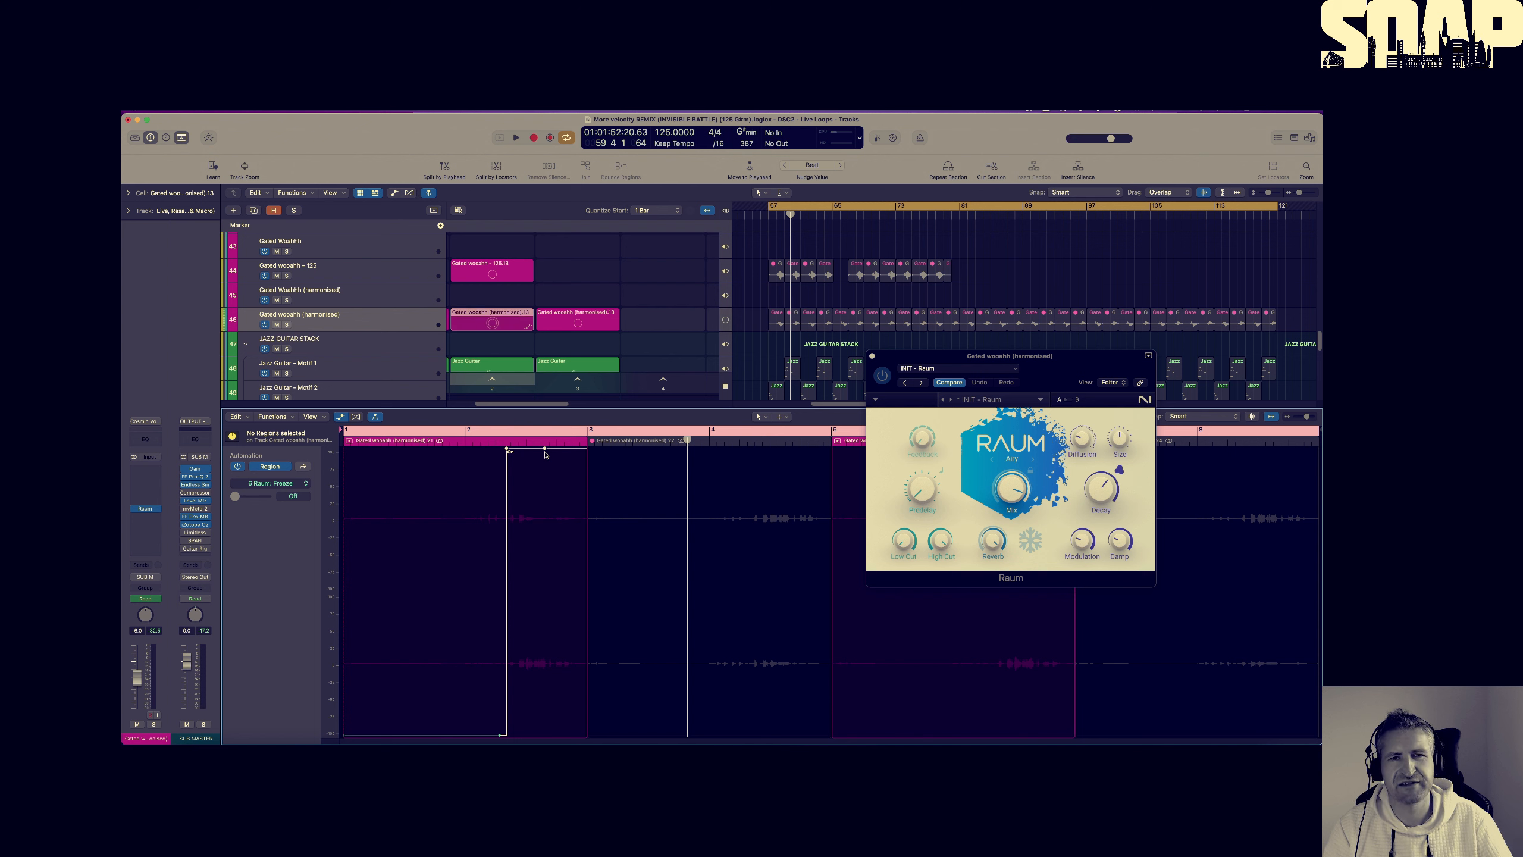
pyautogui.press('space')
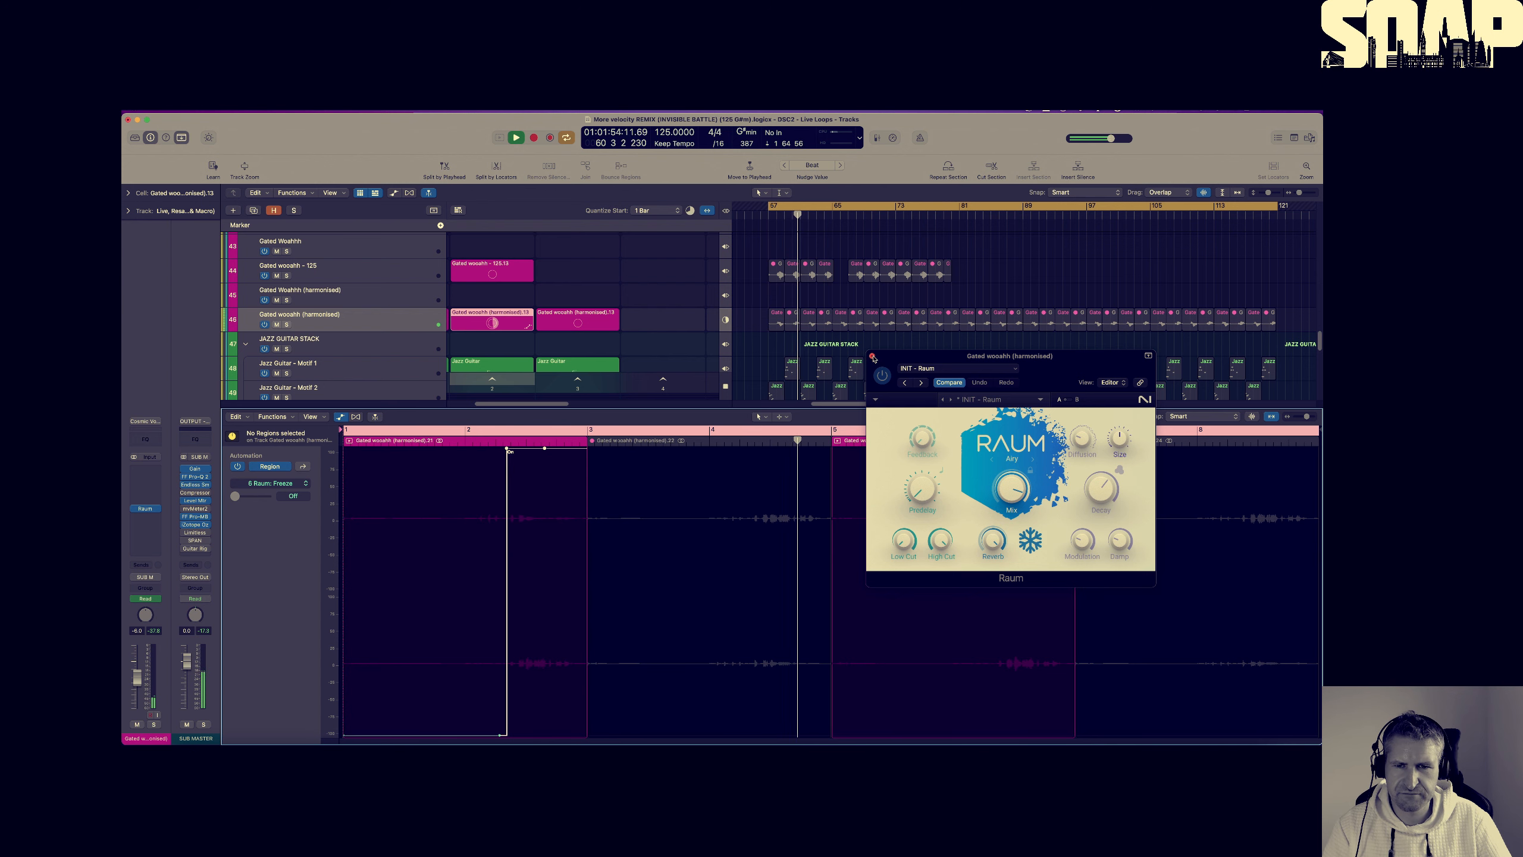
pyautogui.click(872, 355)
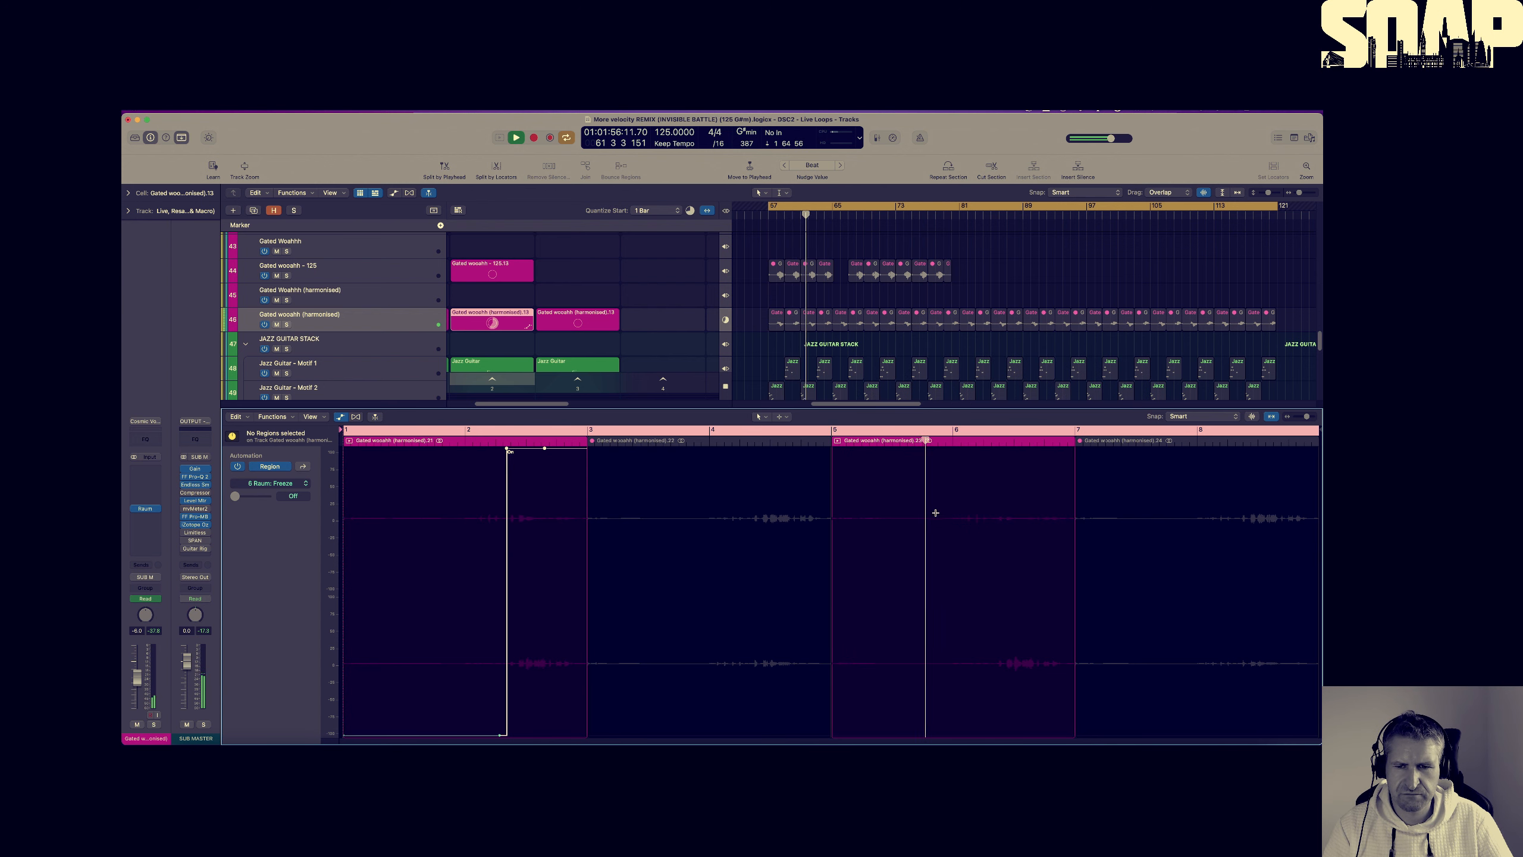
# Automate Freeze in the third region to switch from On to Off at bar 6, listen to it and stop playback
pyautogui.click(955, 450)
pyautogui.moveTo(955, 451); pyautogui.dragTo(973, 636)
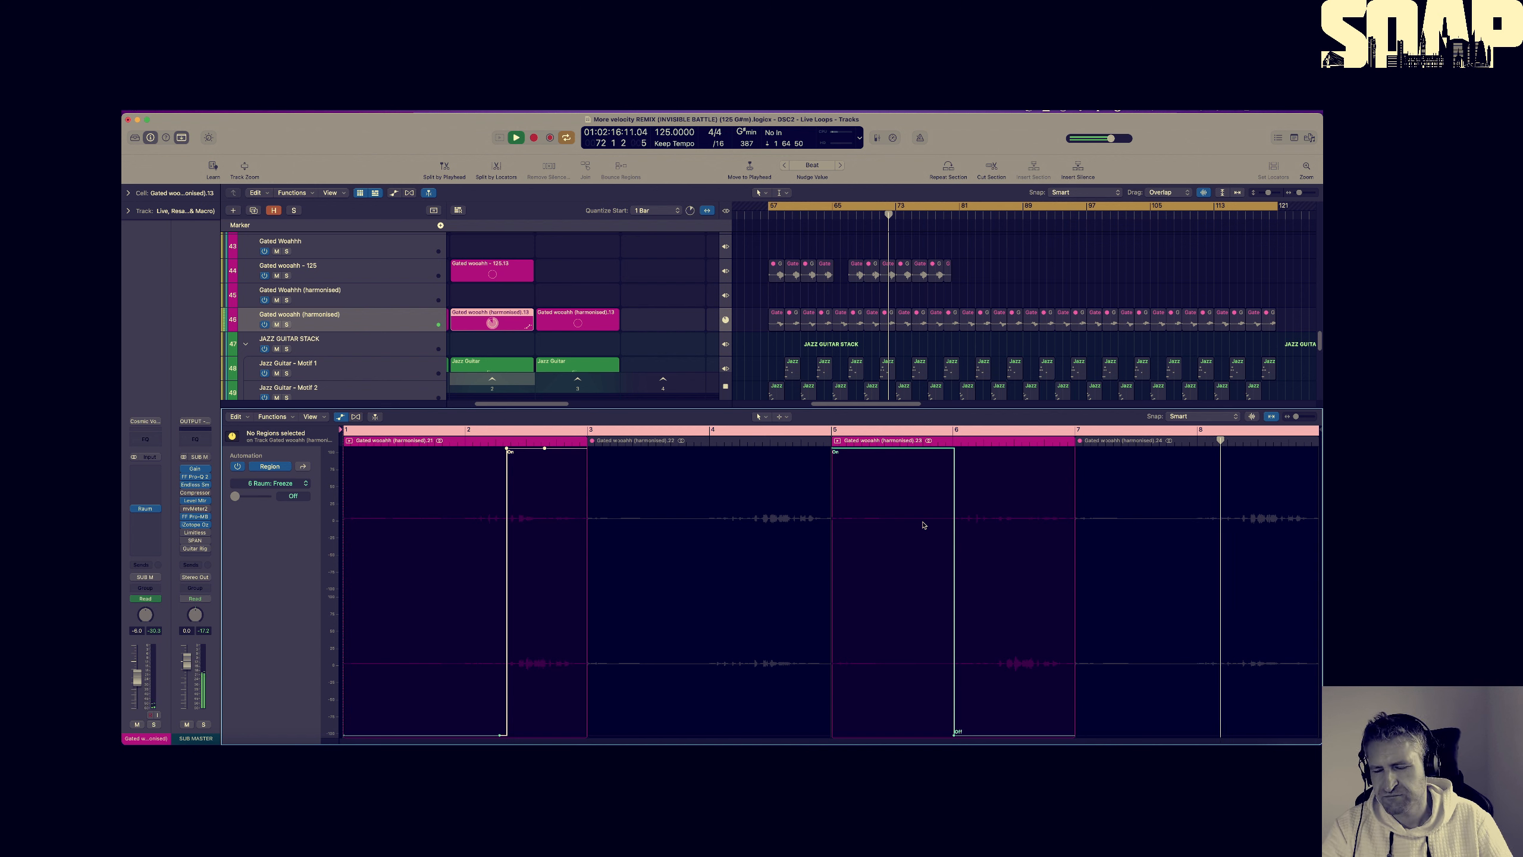
pyautogui.press('space')
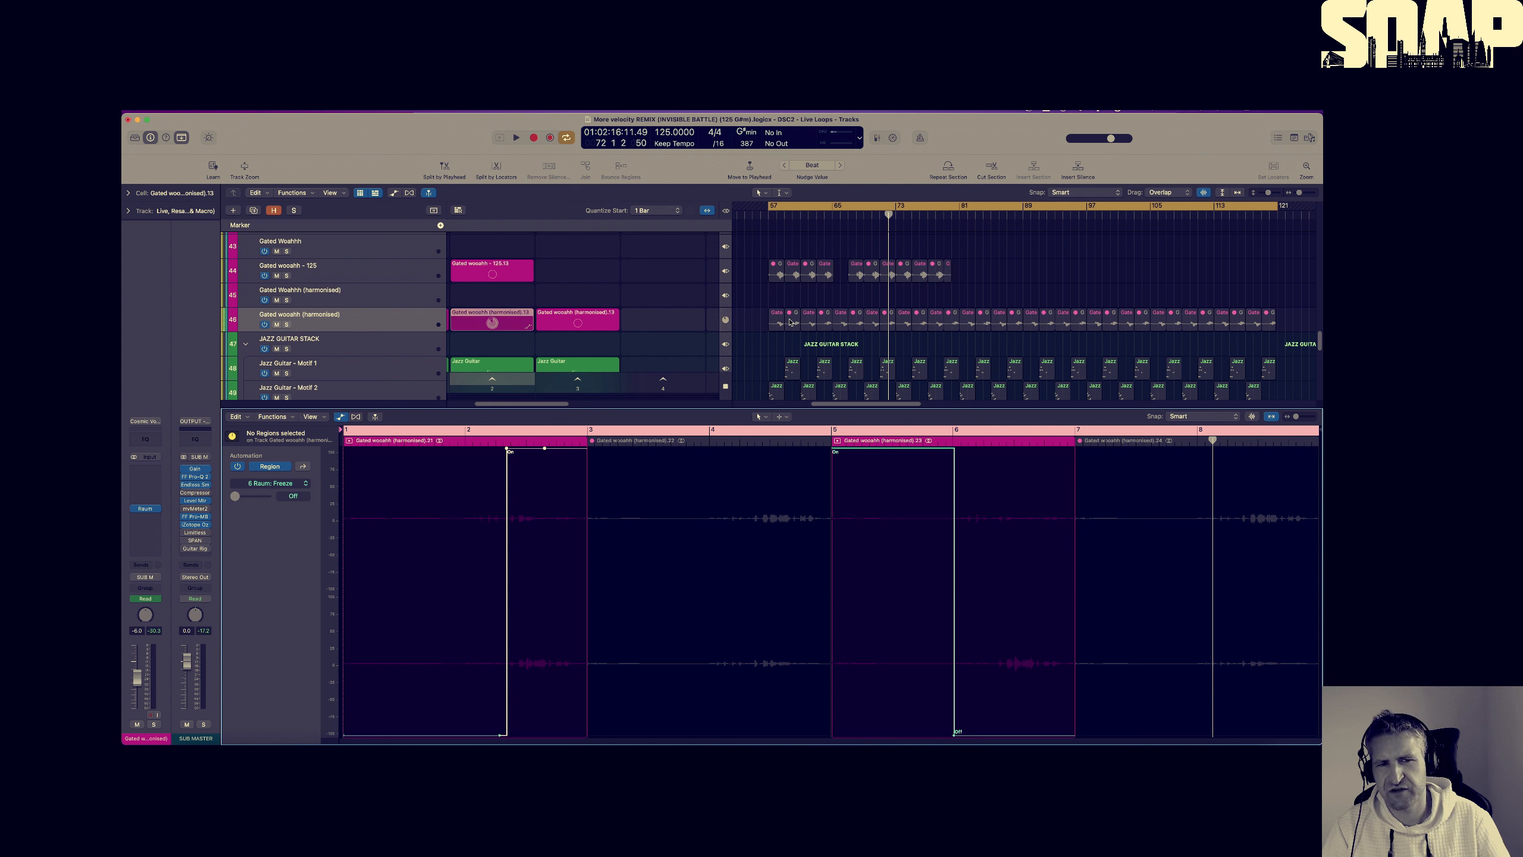
# Return the Gated wooahh (harmonised) track to its arrangement regions and show automation zoomed in on the first region
pyautogui.scroll(2, 823, 300)
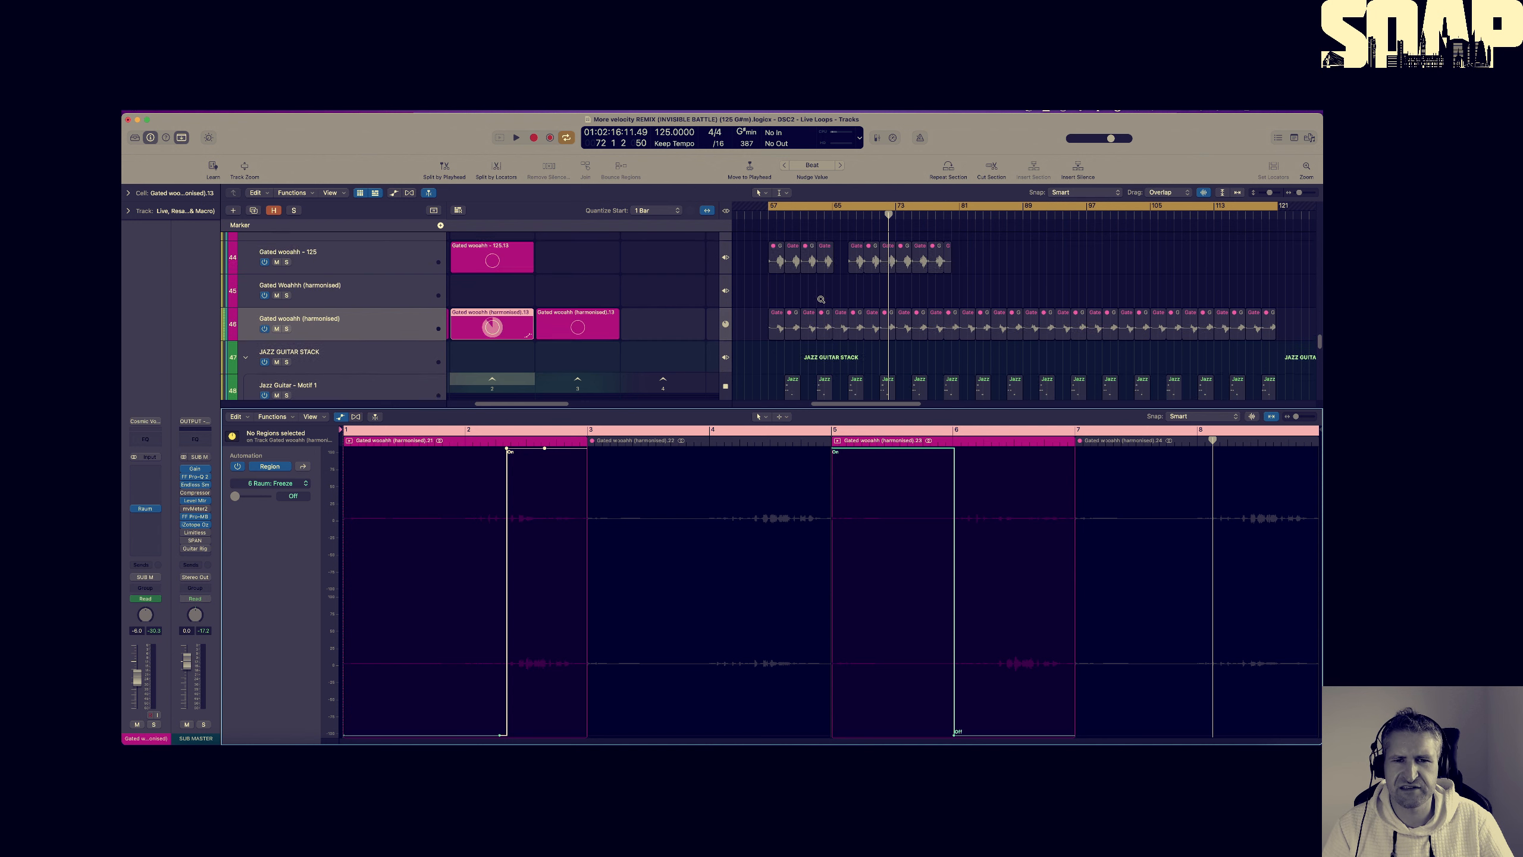
pyautogui.click(726, 325)
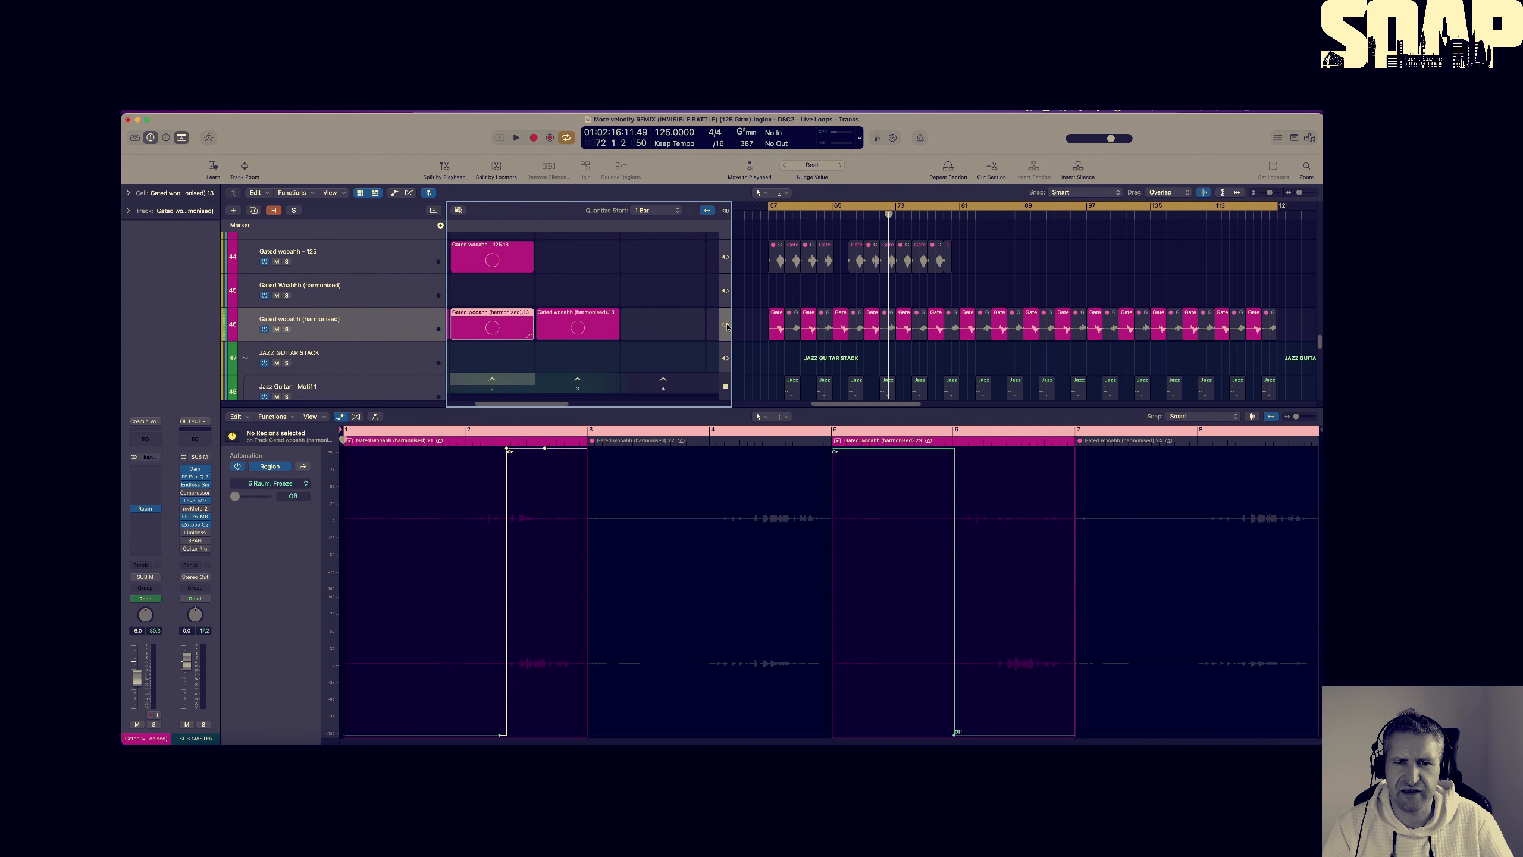
pyautogui.click(777, 324)
pyautogui.press('a')
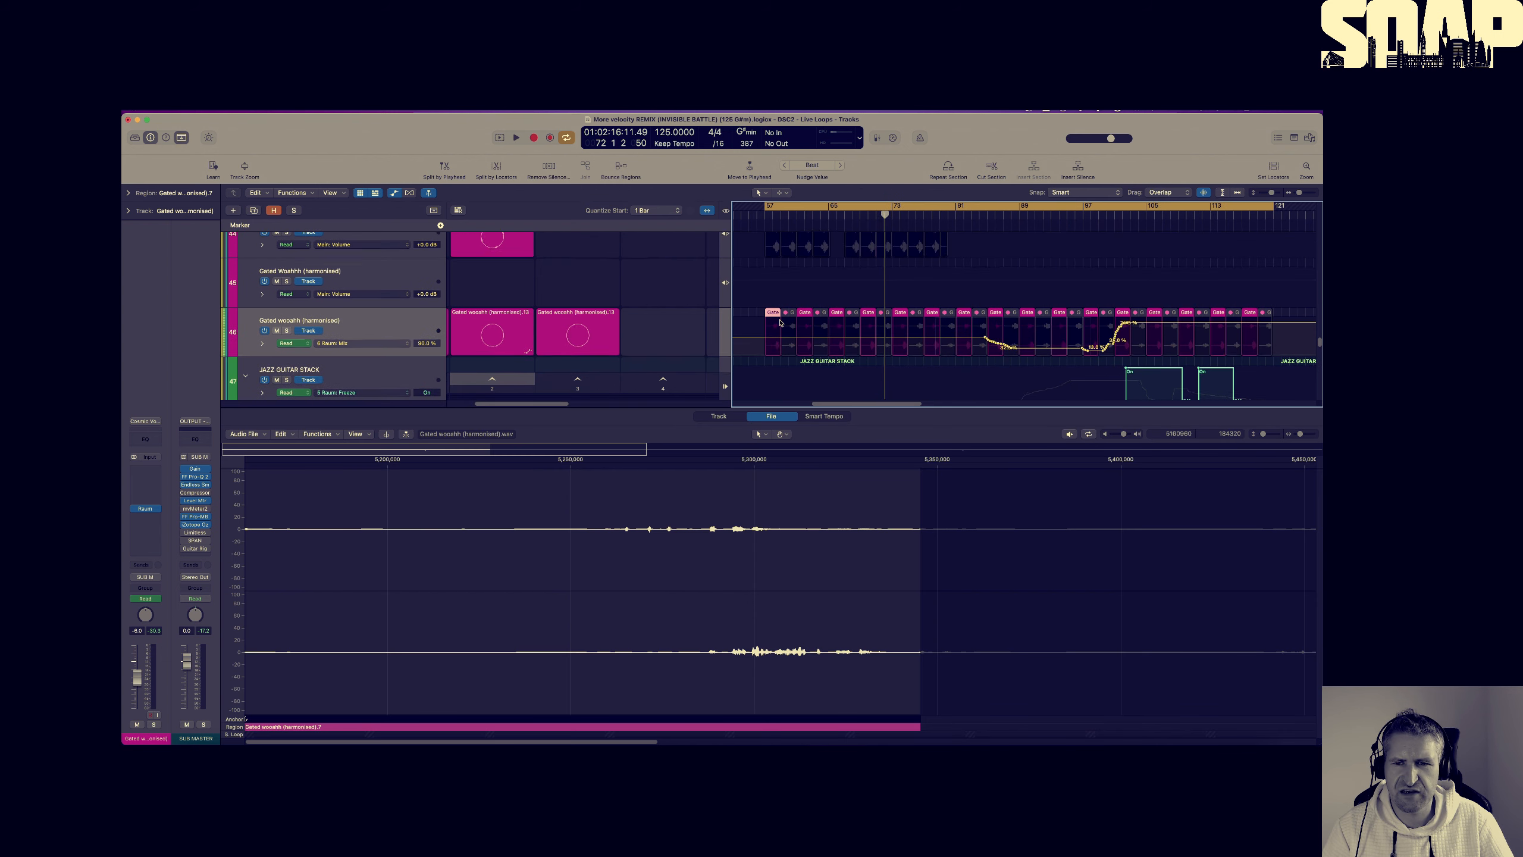
pyautogui.press('z')
pyautogui.scroll(-2, 876, 321)
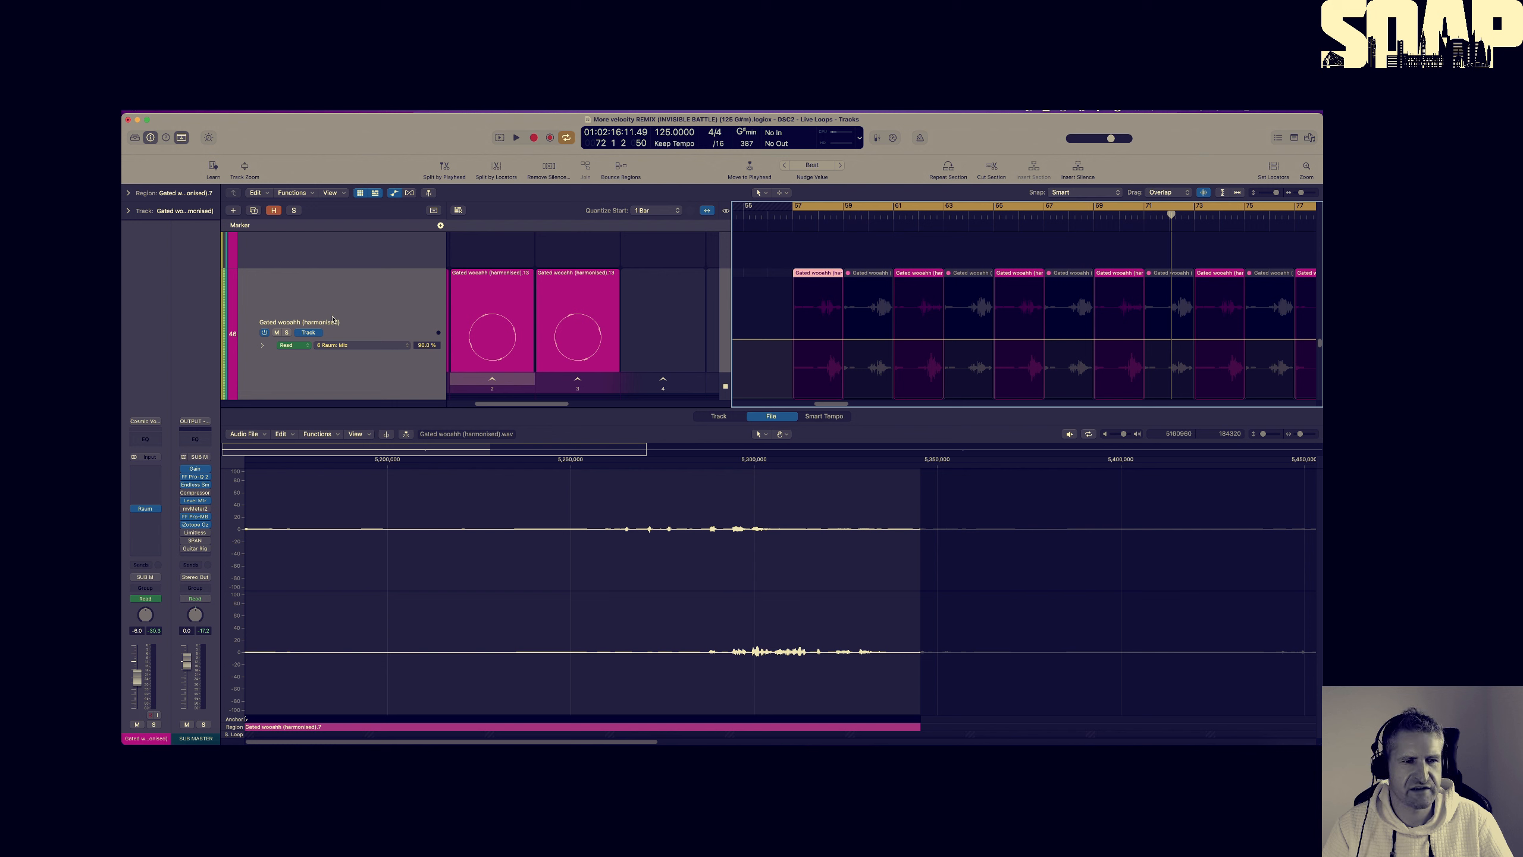
# Switch the Gated wooahh (harmonised) track from track to region automation and give control back to its Live Loops cells
pyautogui.click(313, 333)
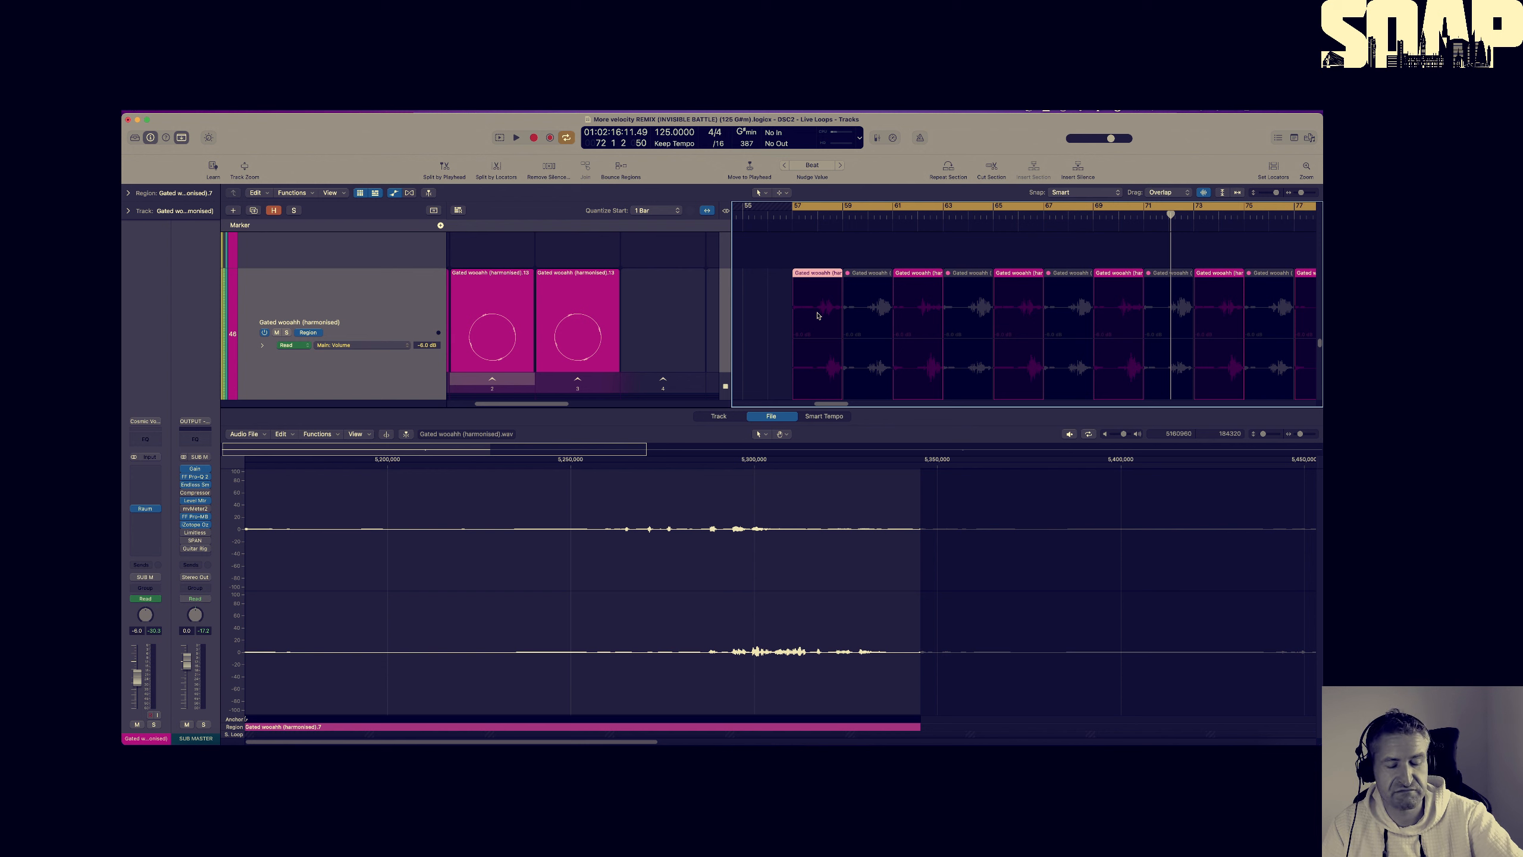
pyautogui.hscroll(1, 817, 315)
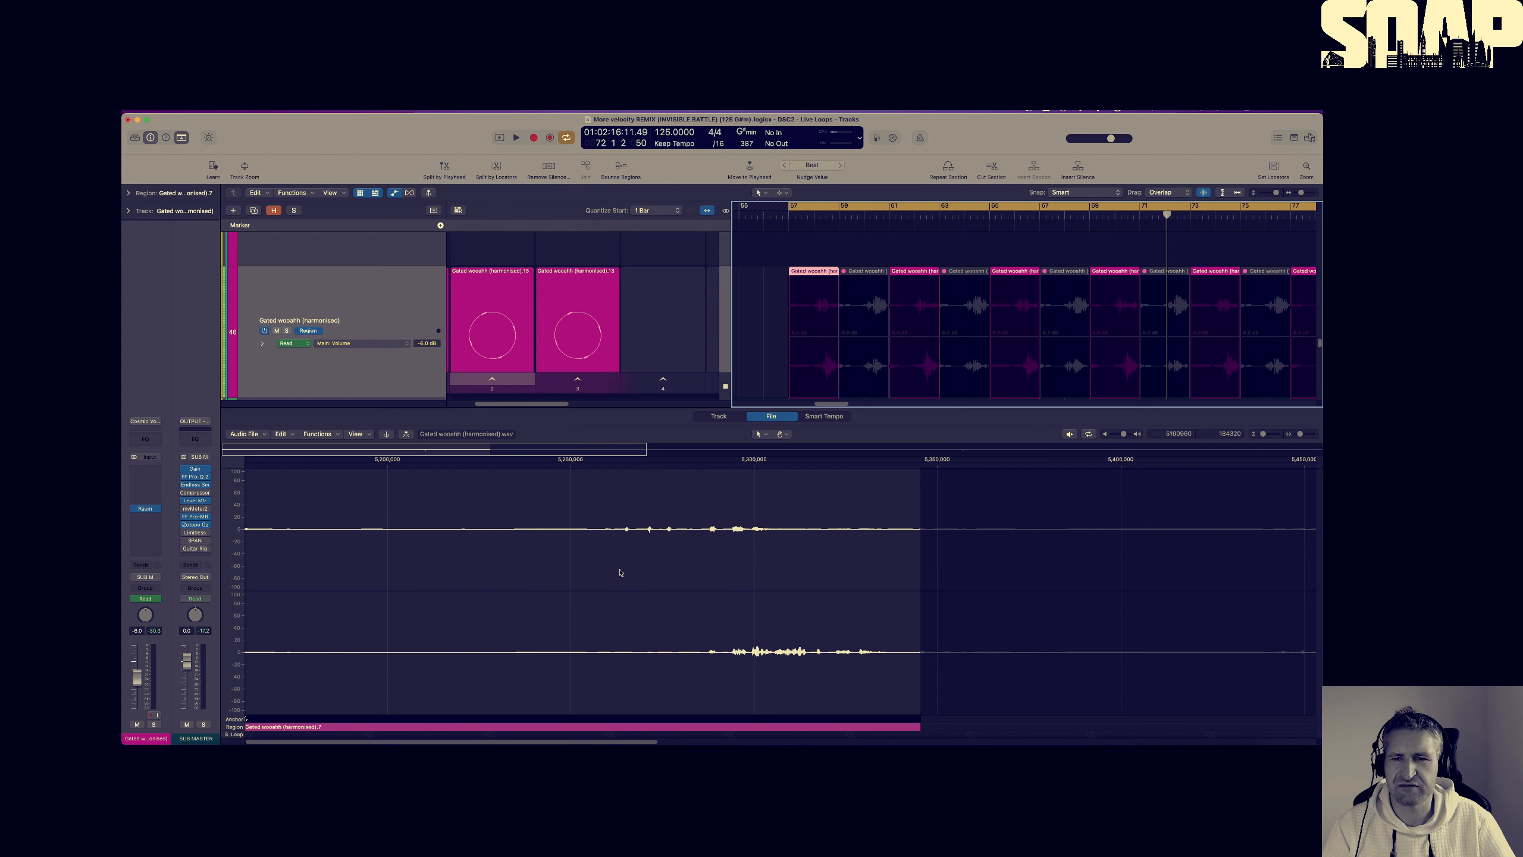
pyautogui.click(725, 334)
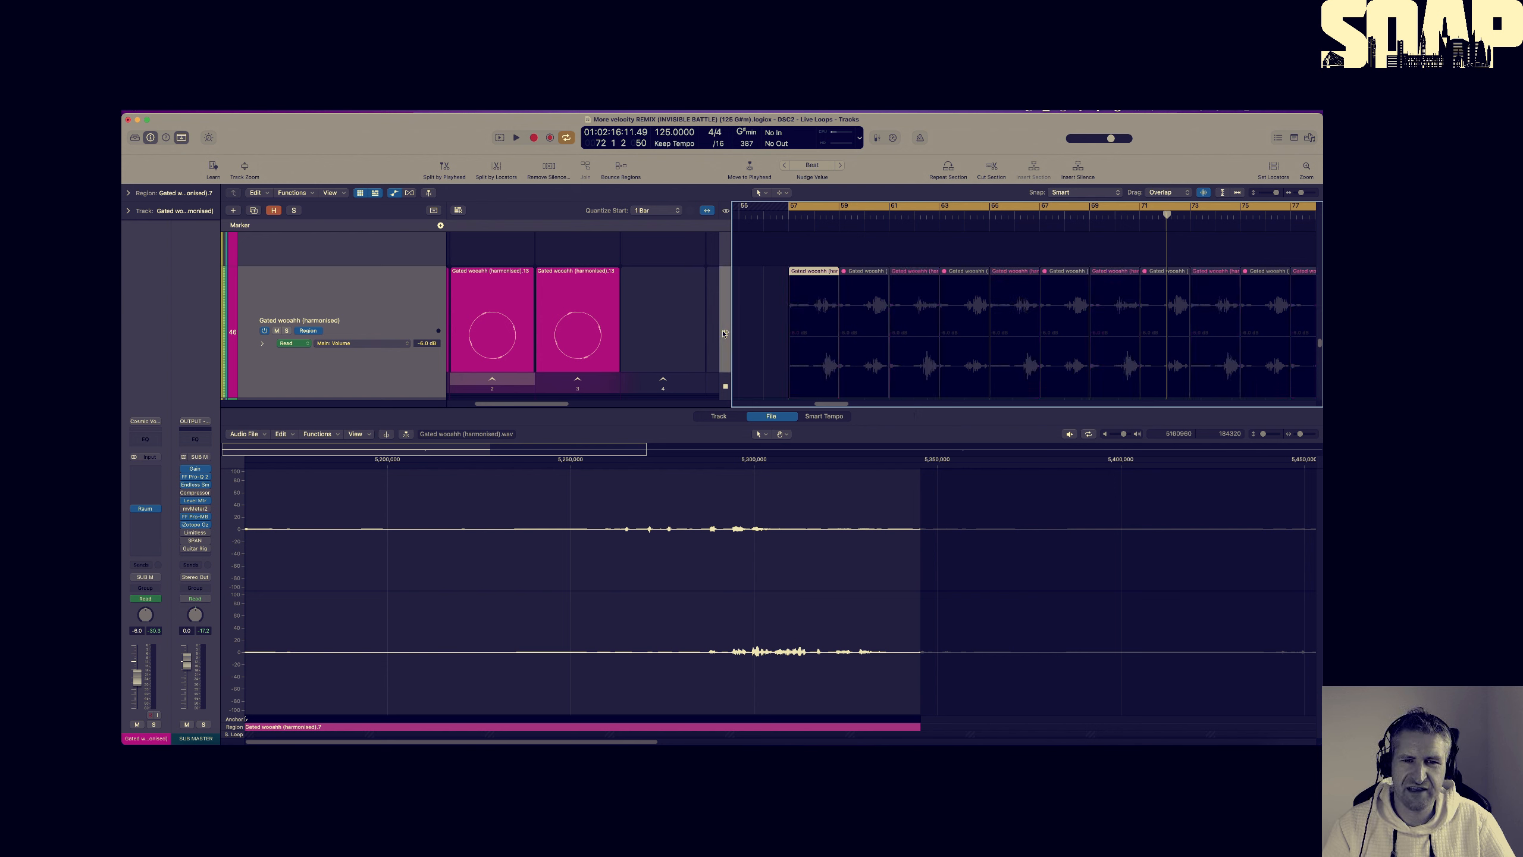
# Open the scene 3 Gated wooahh (harmonised) cell and set its region automation parameter to Raum's Mix
pyautogui.click(507, 288)
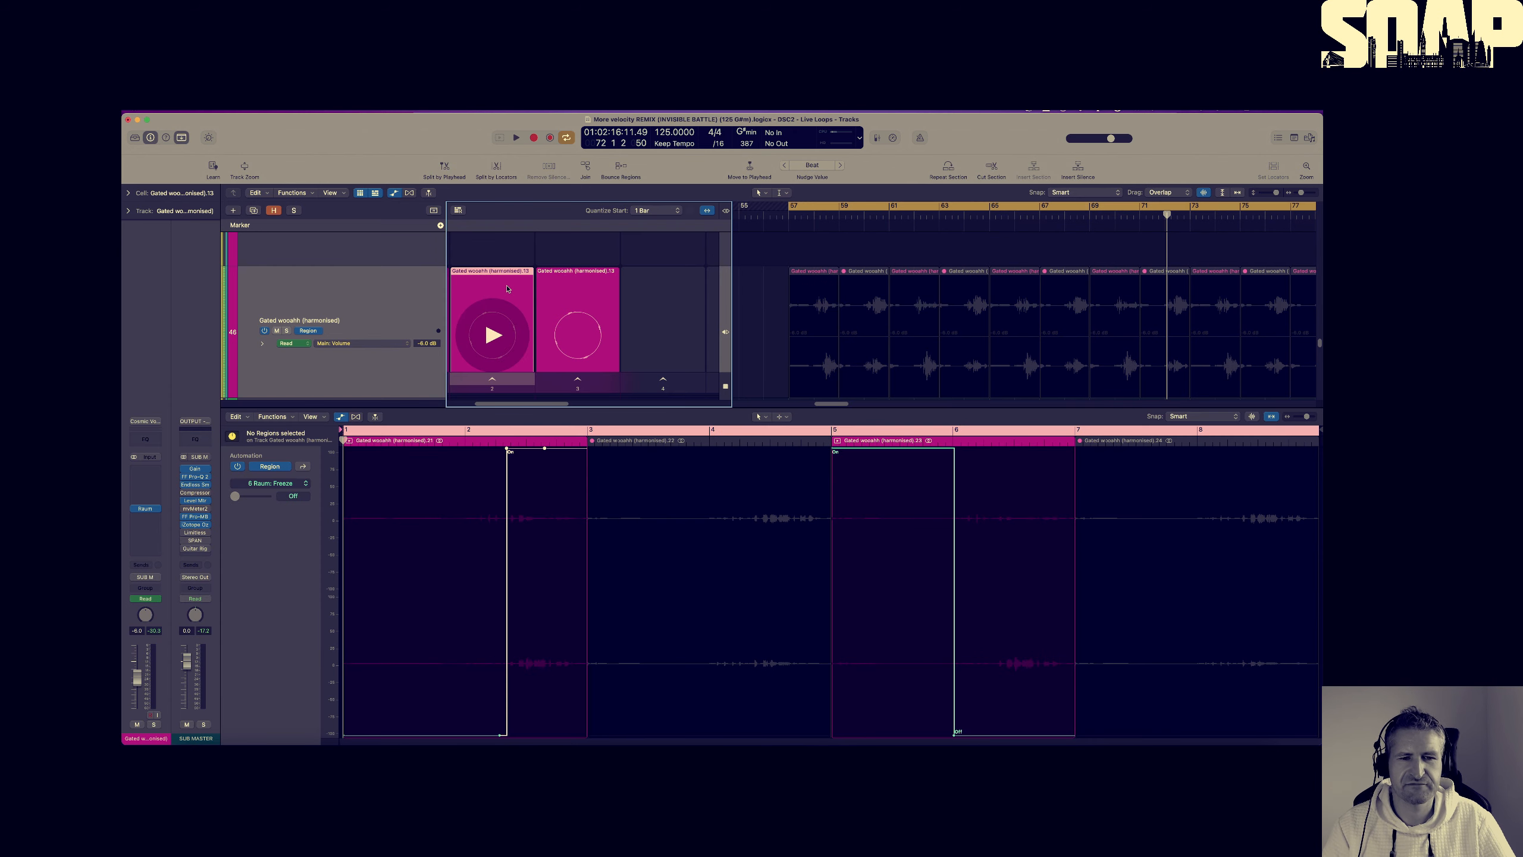
pyautogui.click(561, 287)
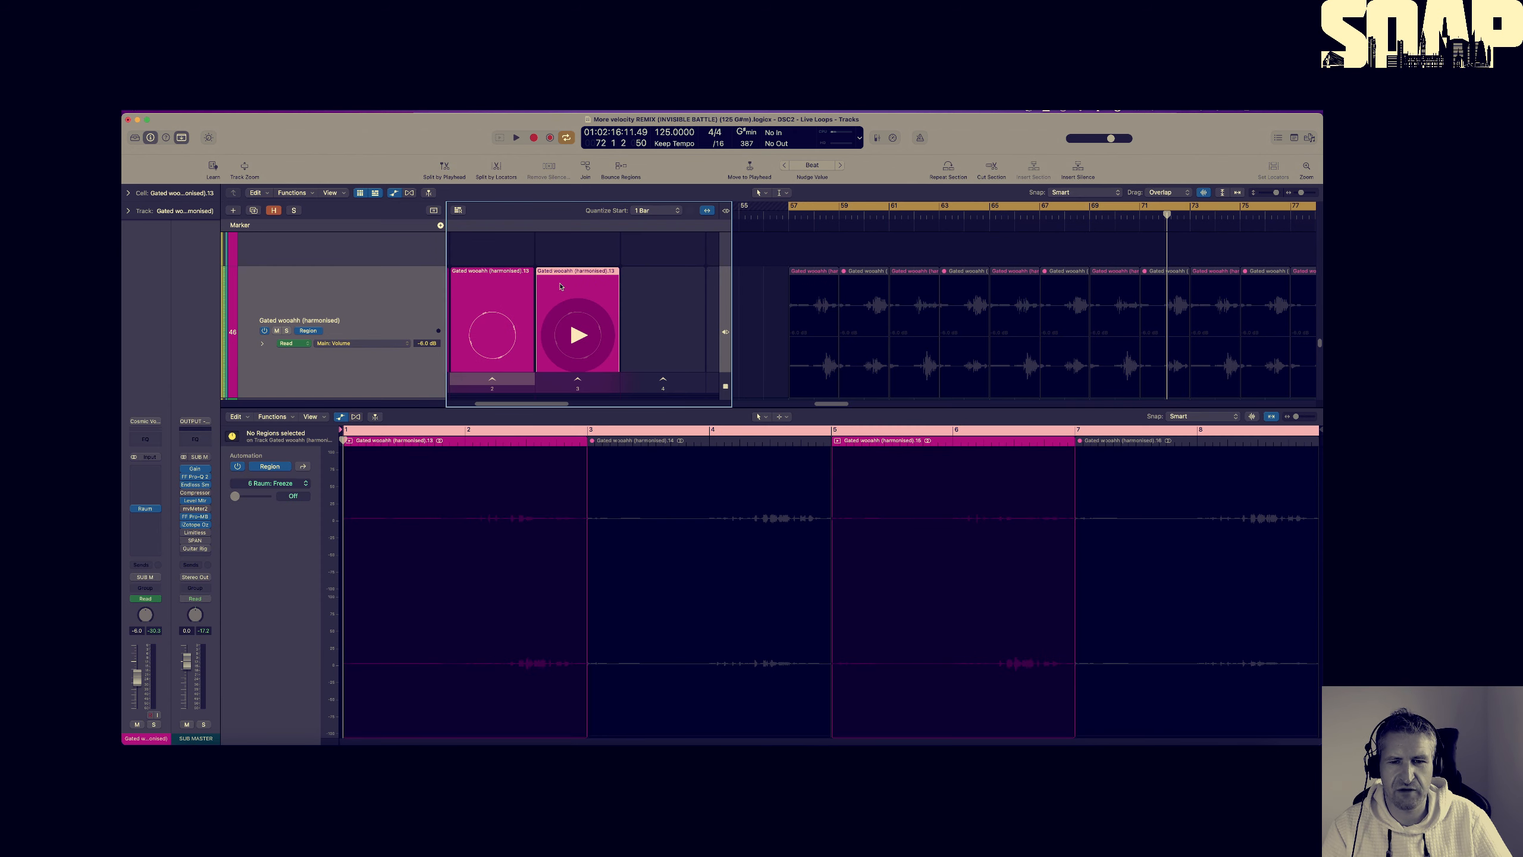
pyautogui.click(430, 672)
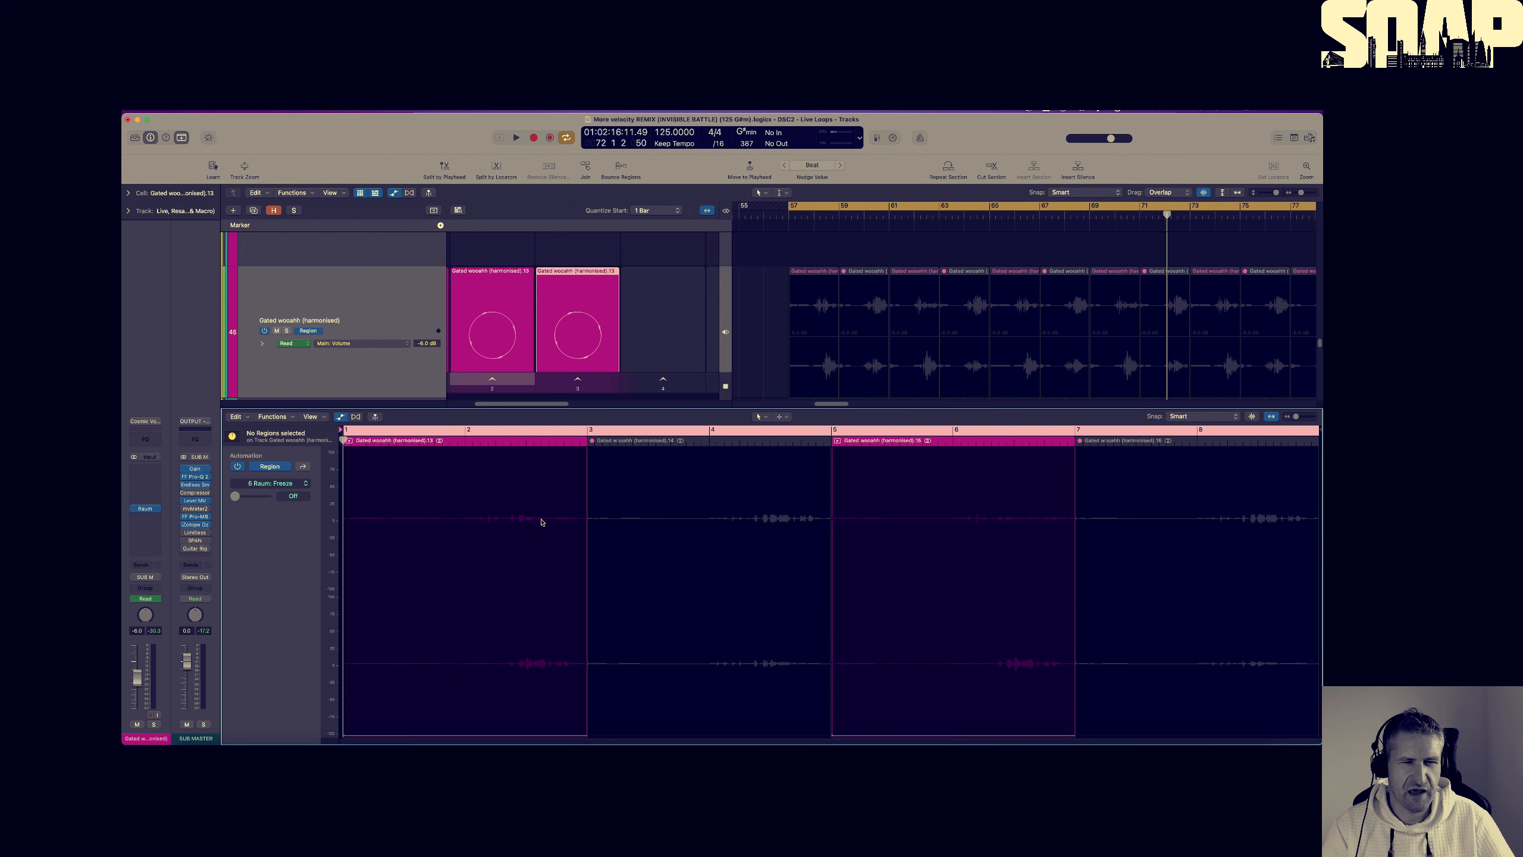
pyautogui.click(276, 483)
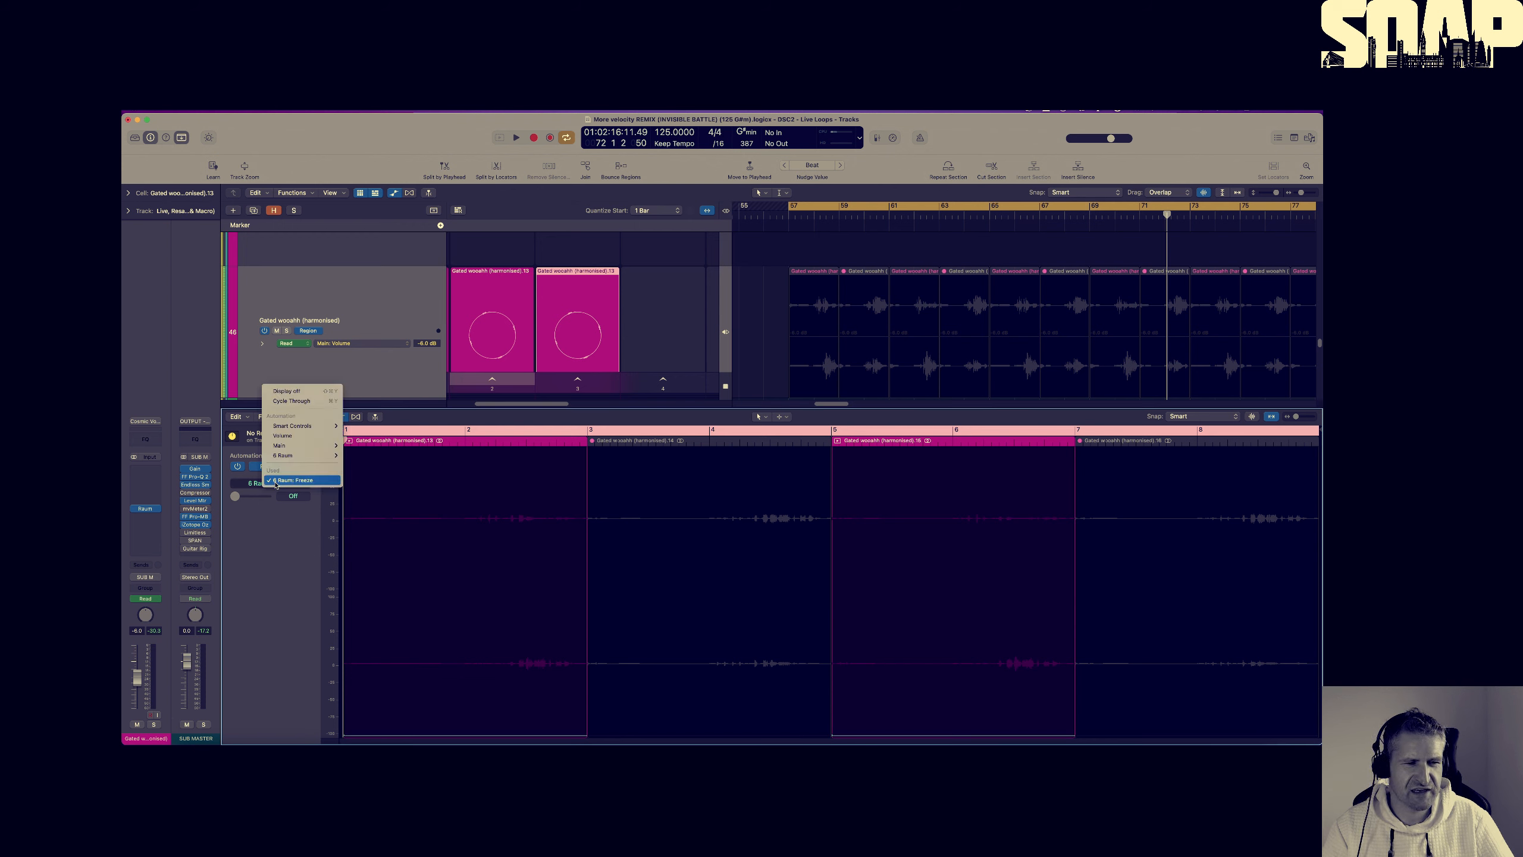
pyautogui.moveTo(290, 456)
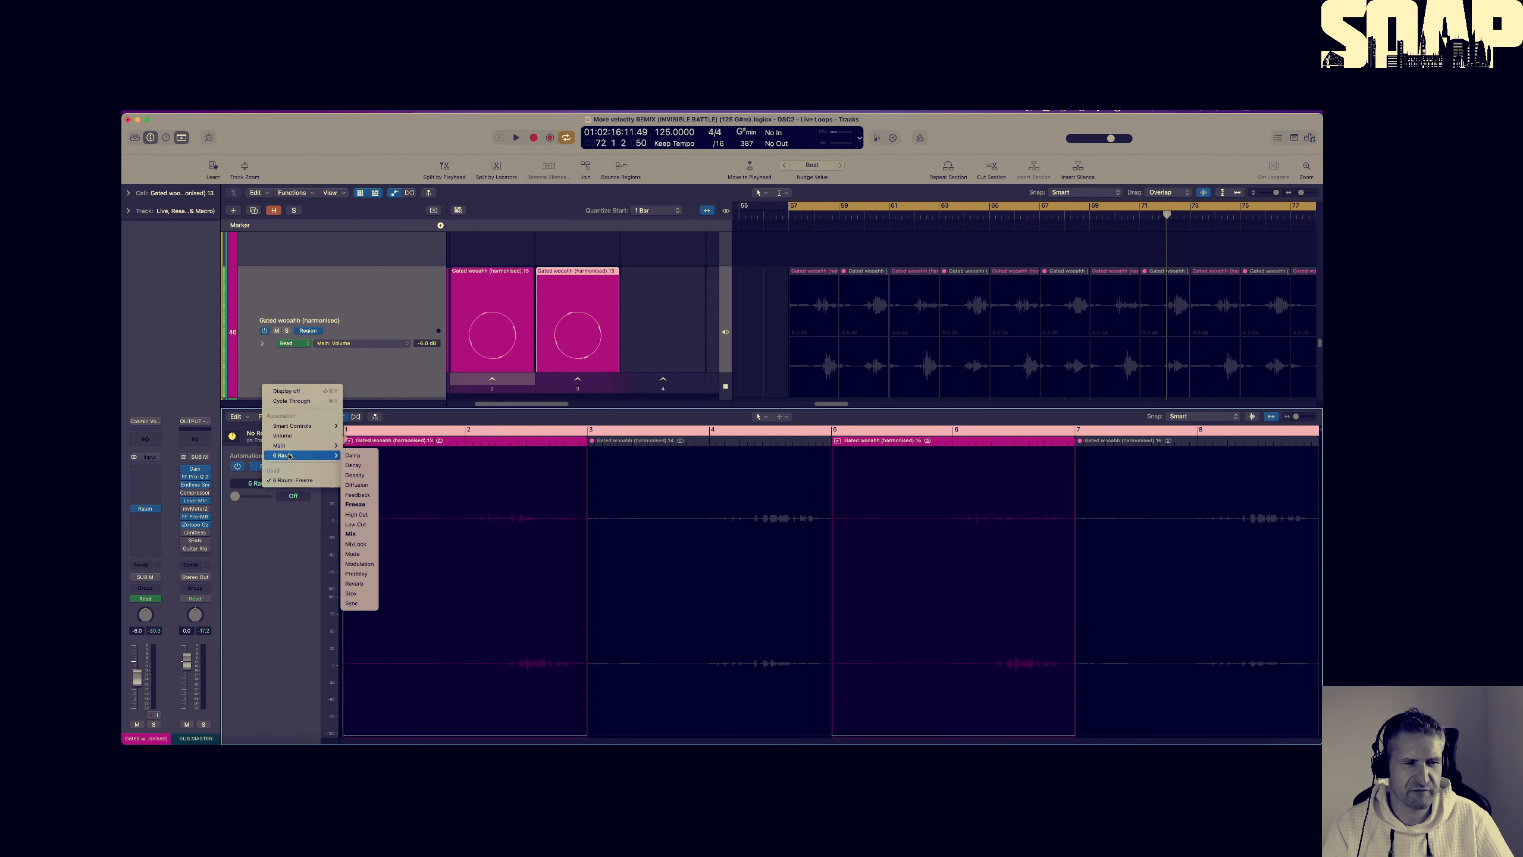
pyautogui.click(351, 534)
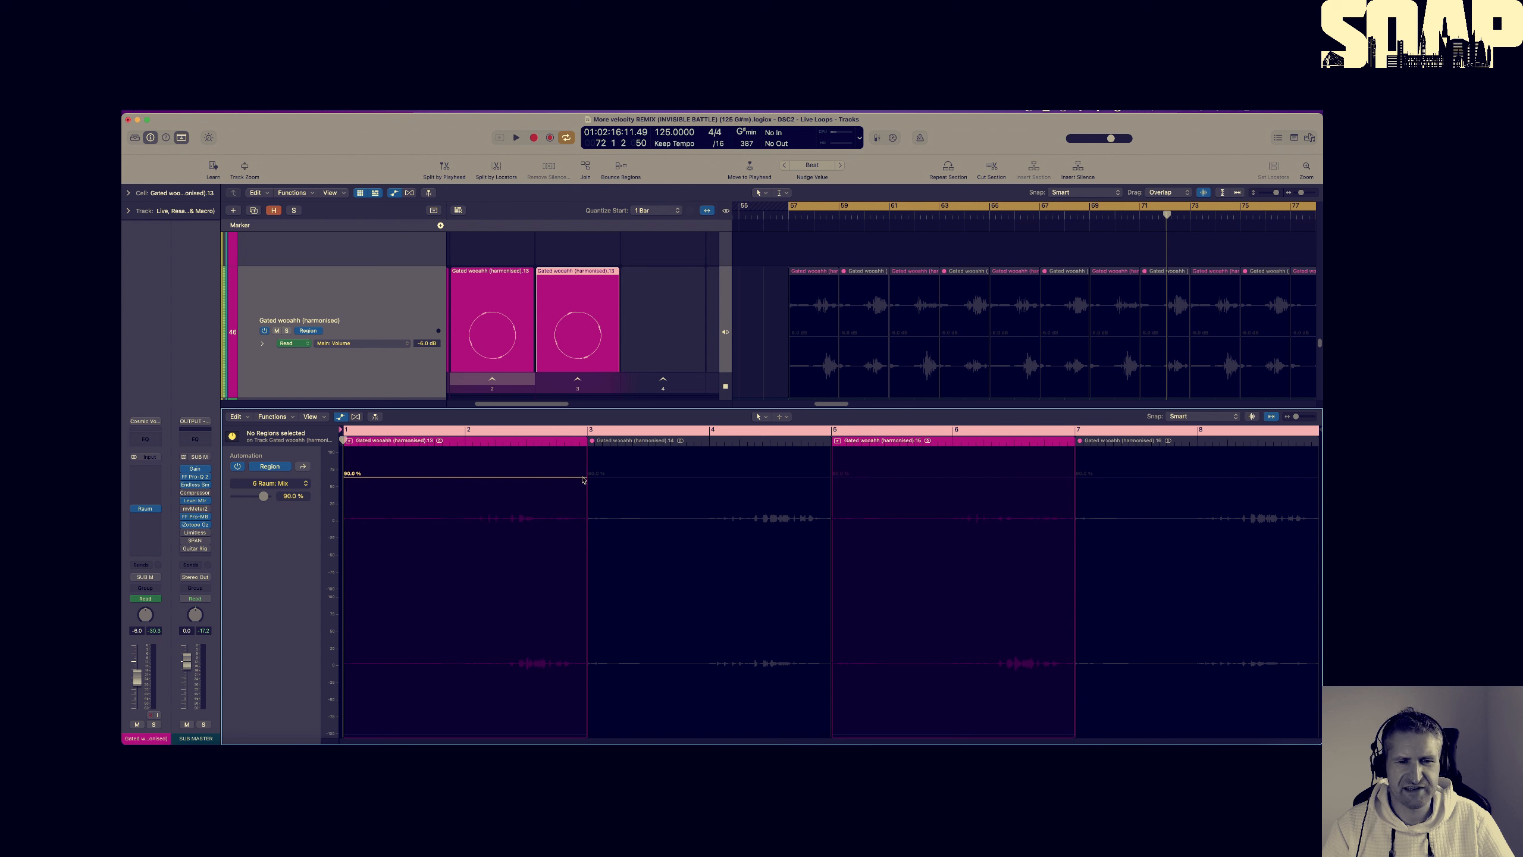
# Ramp the Raum Mix automation down from 90% to the minimum across the first region and start the scene 3 cell
pyautogui.moveTo(582, 480); pyautogui.dragTo(583, 733)
pyautogui.moveTo(578, 304)
pyautogui.click(577, 336)
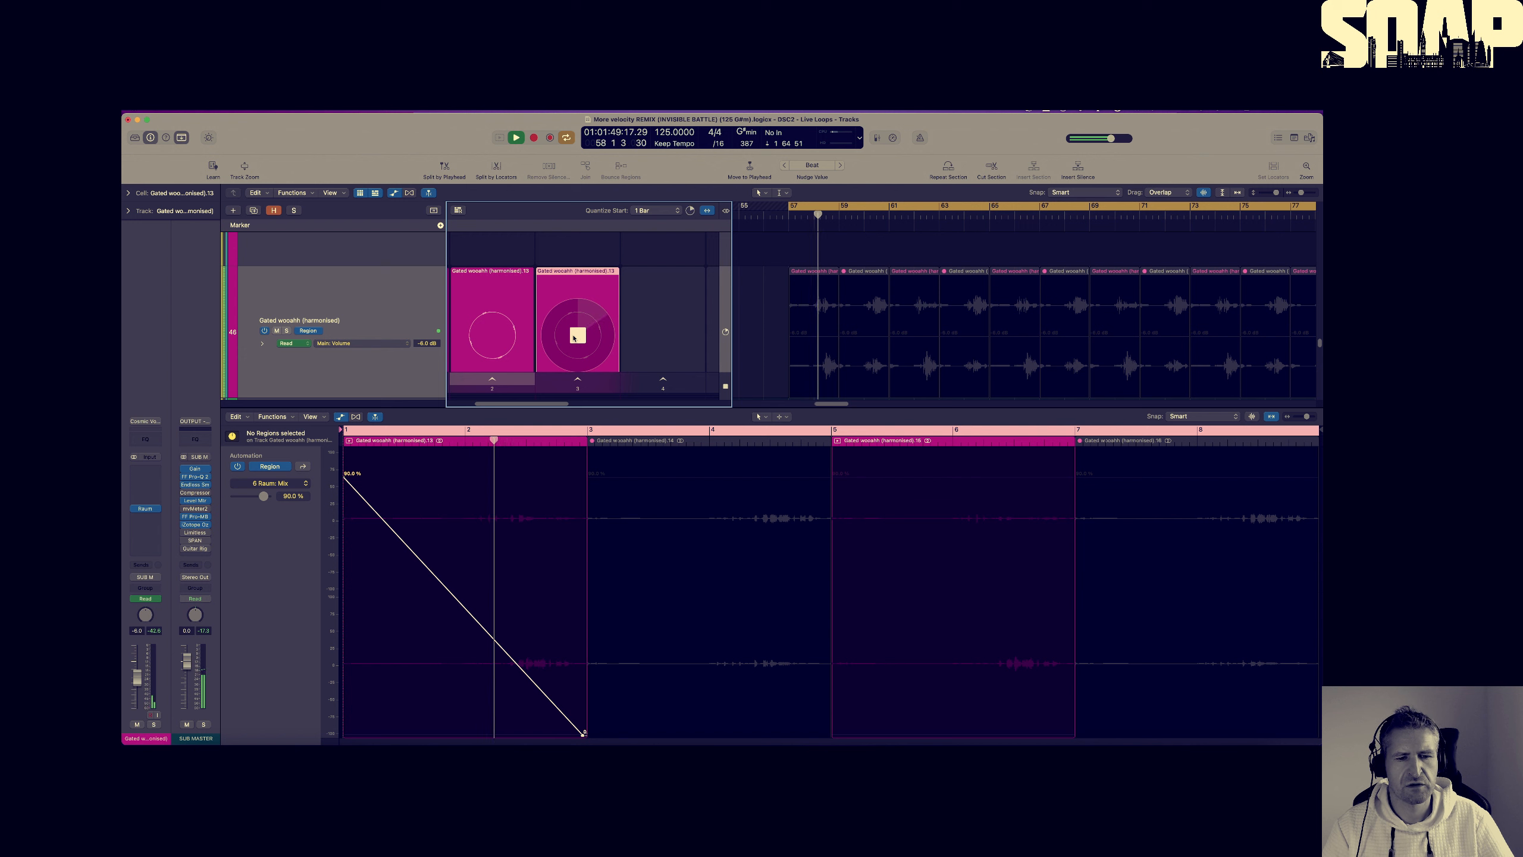
# Ramp the Raum Mix automation up from 0% across the third region, and hide the cell's automation once playback is stopped
pyautogui.click(901, 631)
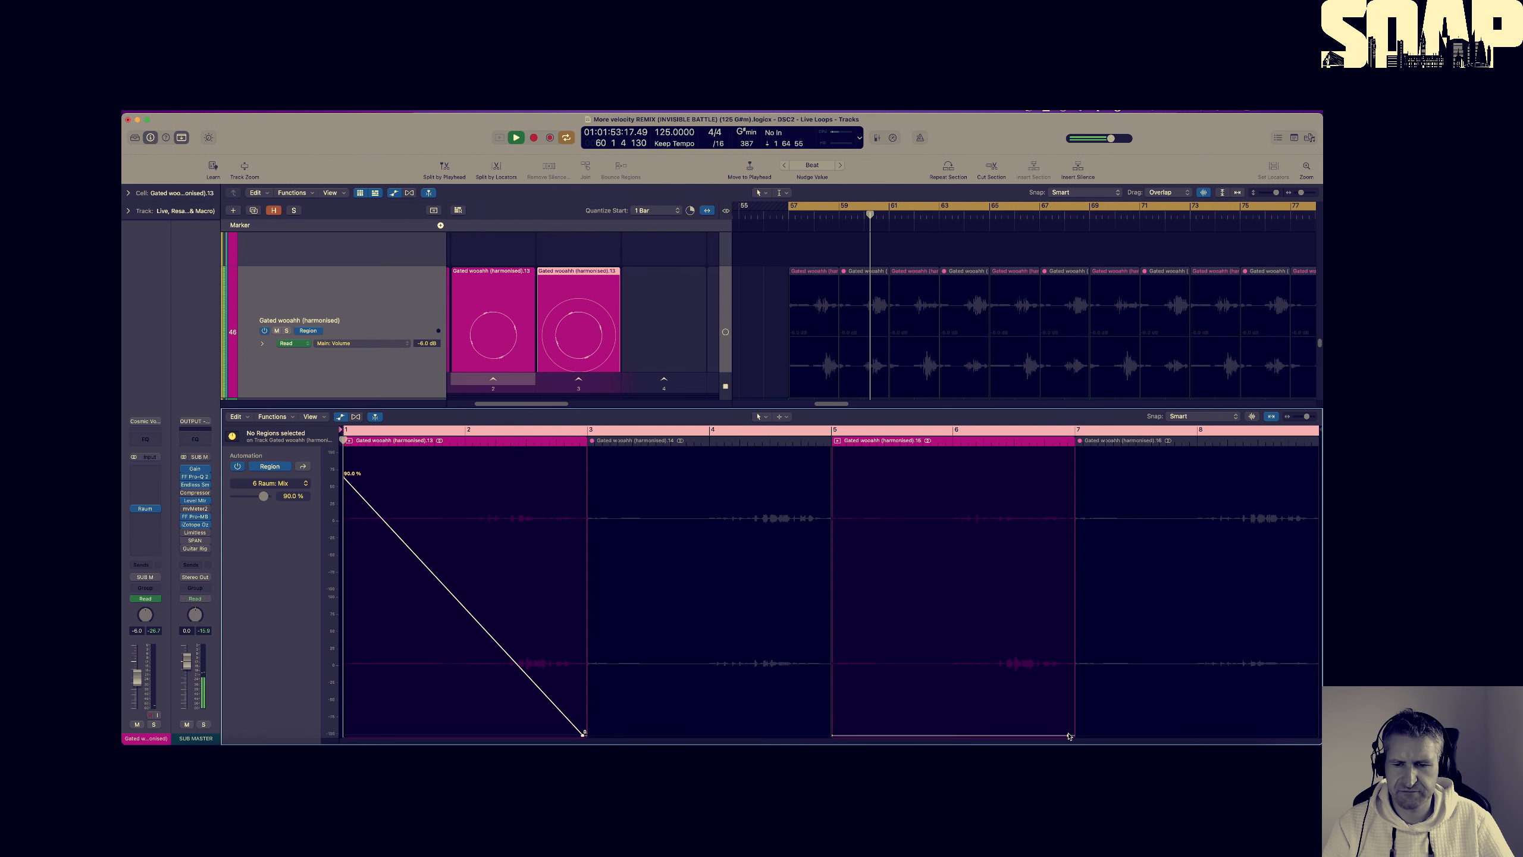
pyautogui.moveTo(1064, 736); pyautogui.dragTo(1072, 507)
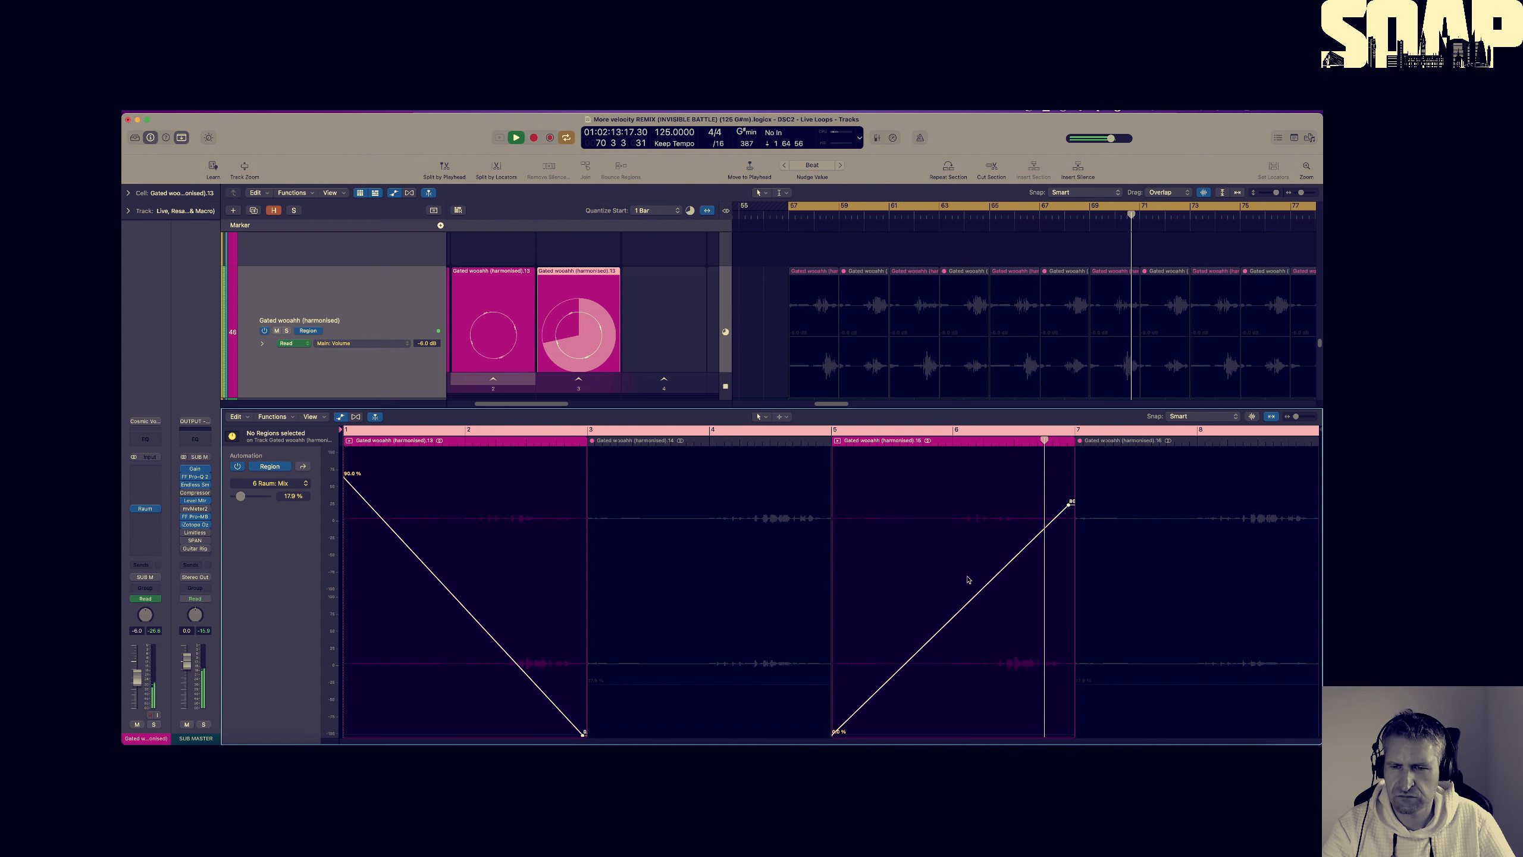
pyautogui.press('space')
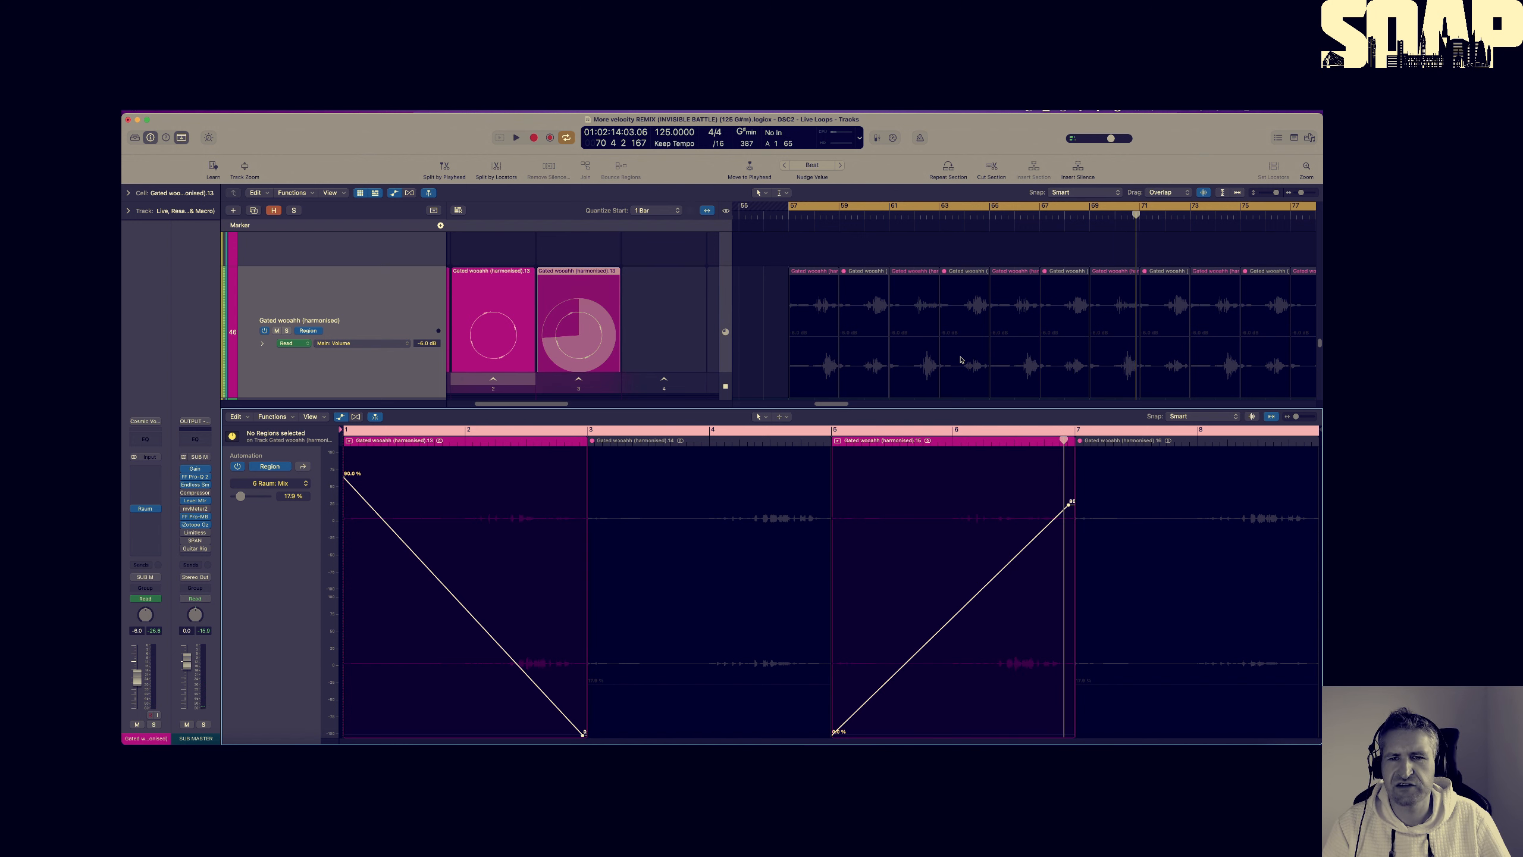
pyautogui.press('a')
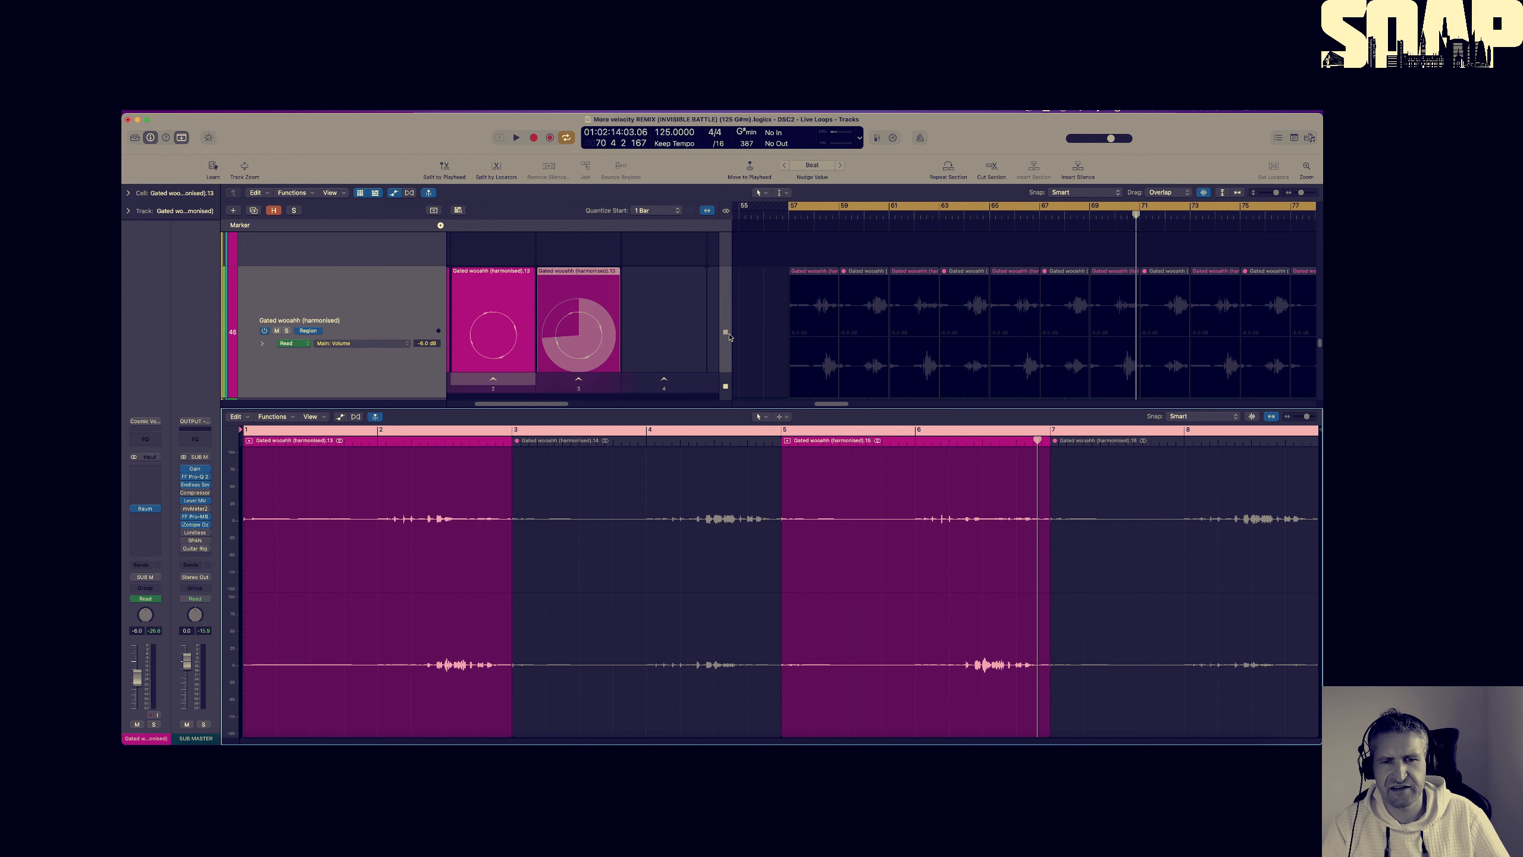
# Stop the Gated wooahh (harmonised) row's cells, close the cell's editor and hide automation on all tracks
pyautogui.click(728, 333)
pyautogui.press('p')
pyautogui.press('p')
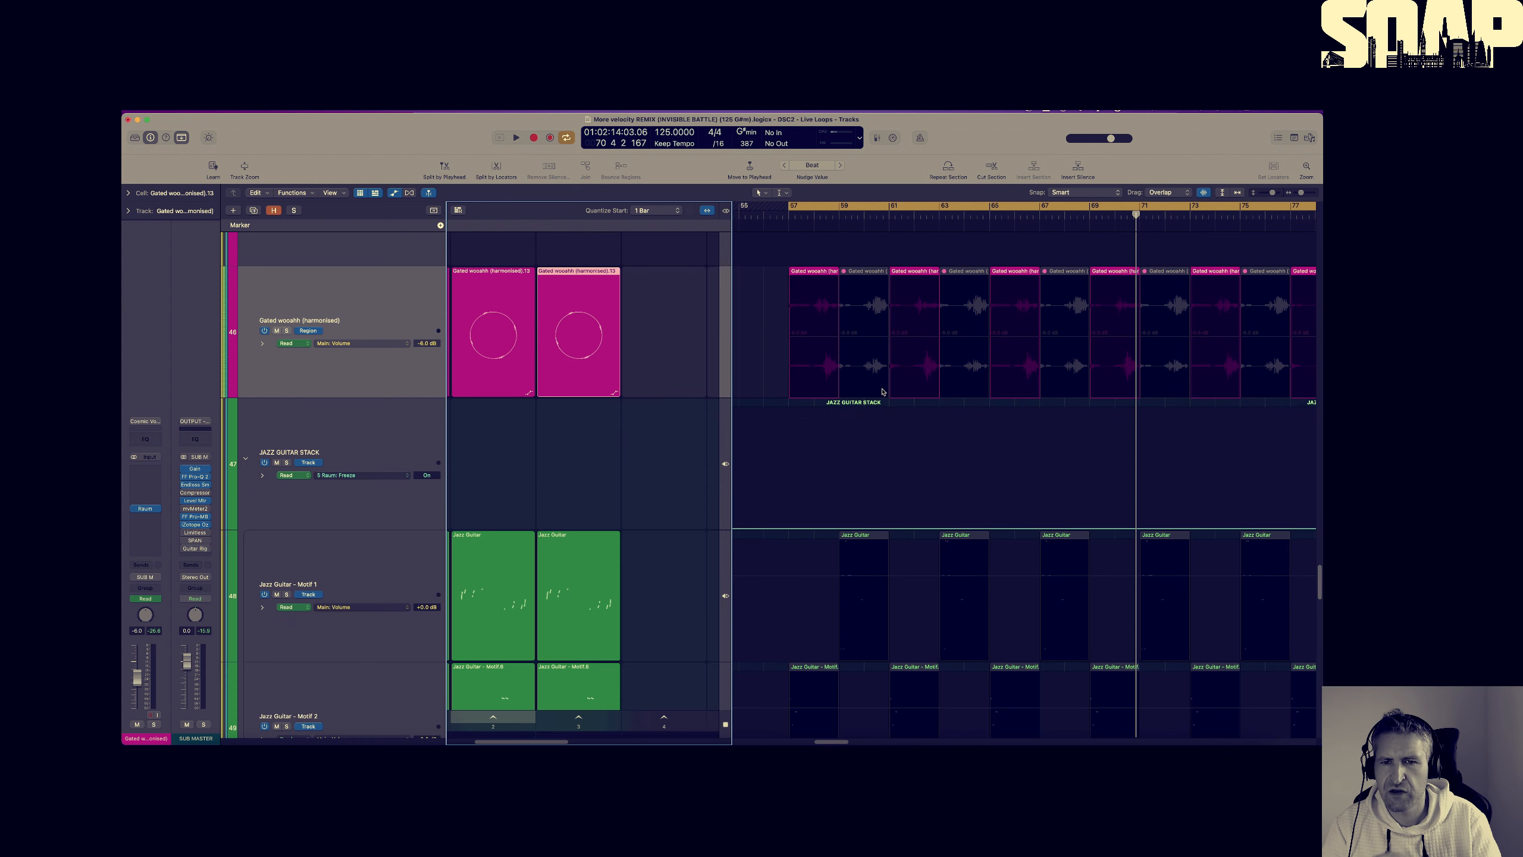
pyautogui.scroll(3, 913, 352)
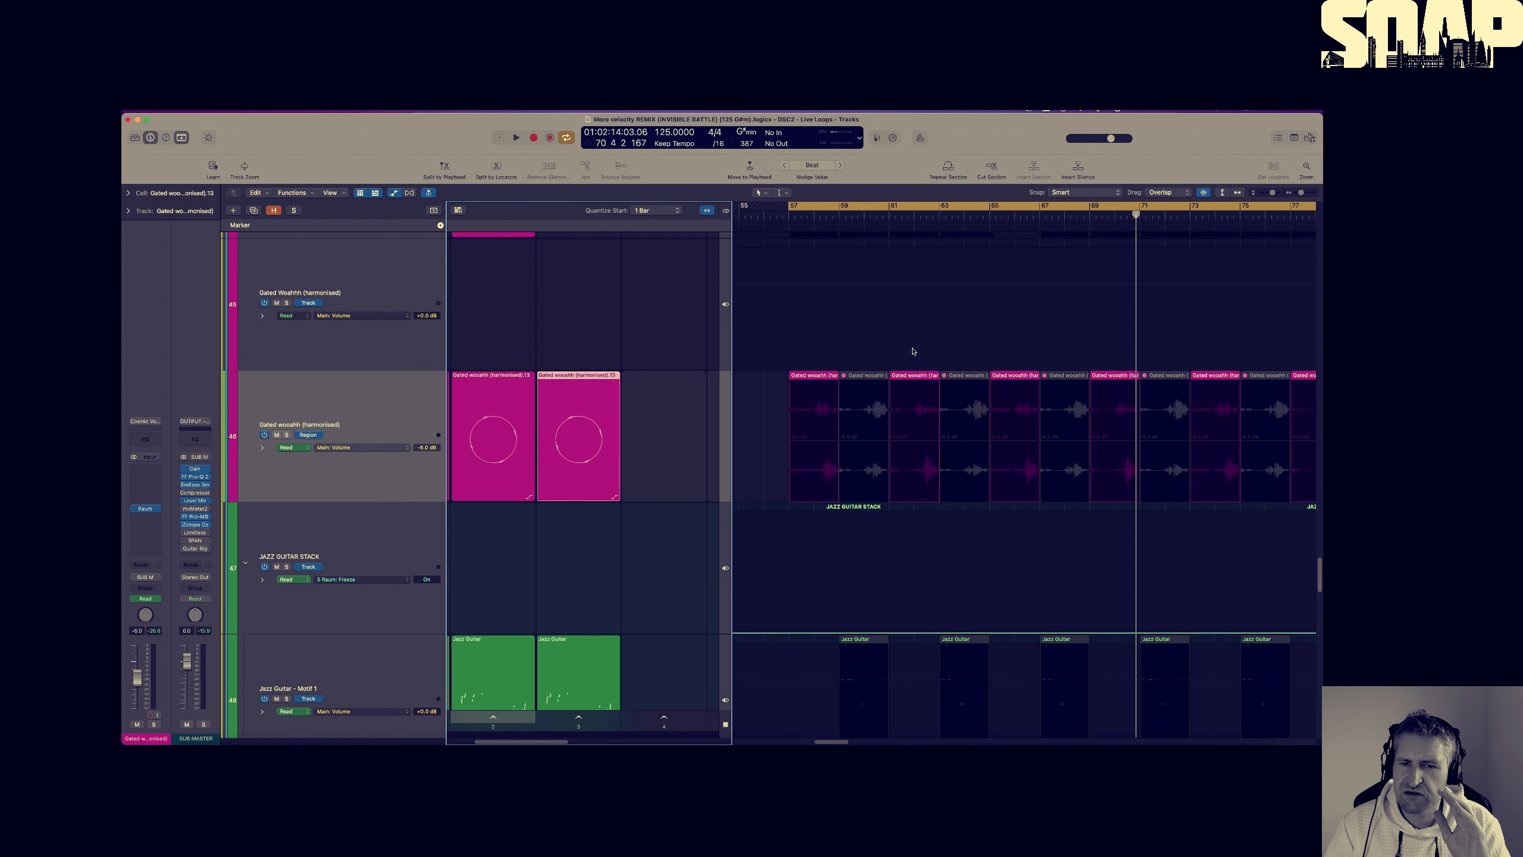
pyautogui.press('a')
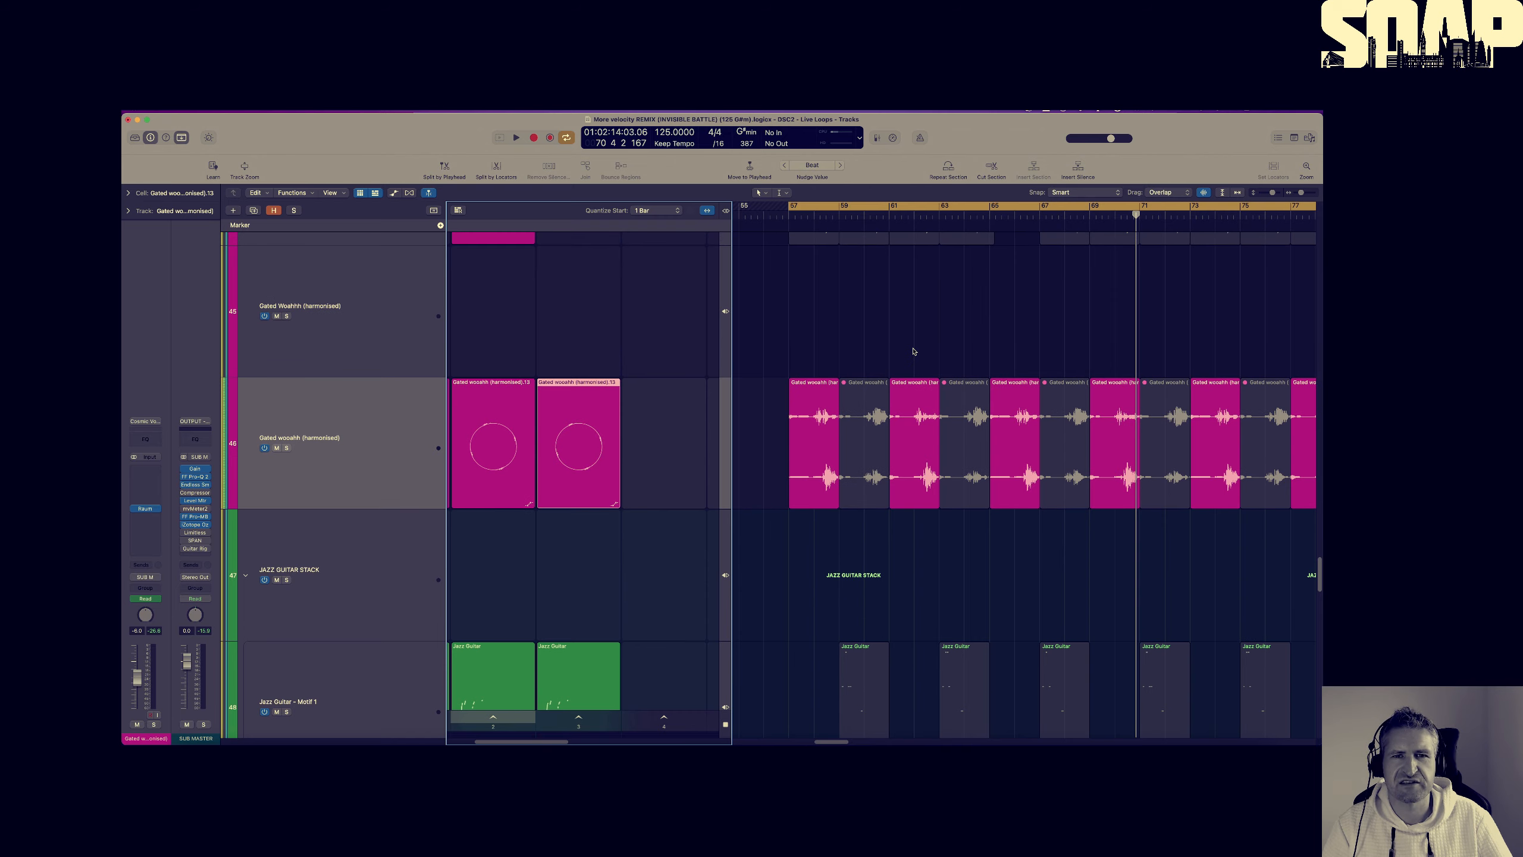
# Start playback of scene 3 in the Live Loops grid
pyautogui.keyDown('ctrl'); pyautogui.keyDown('alt'); pyautogui.click(914, 348); pyautogui.keyUp('alt'); pyautogui.keyUp('ctrl')
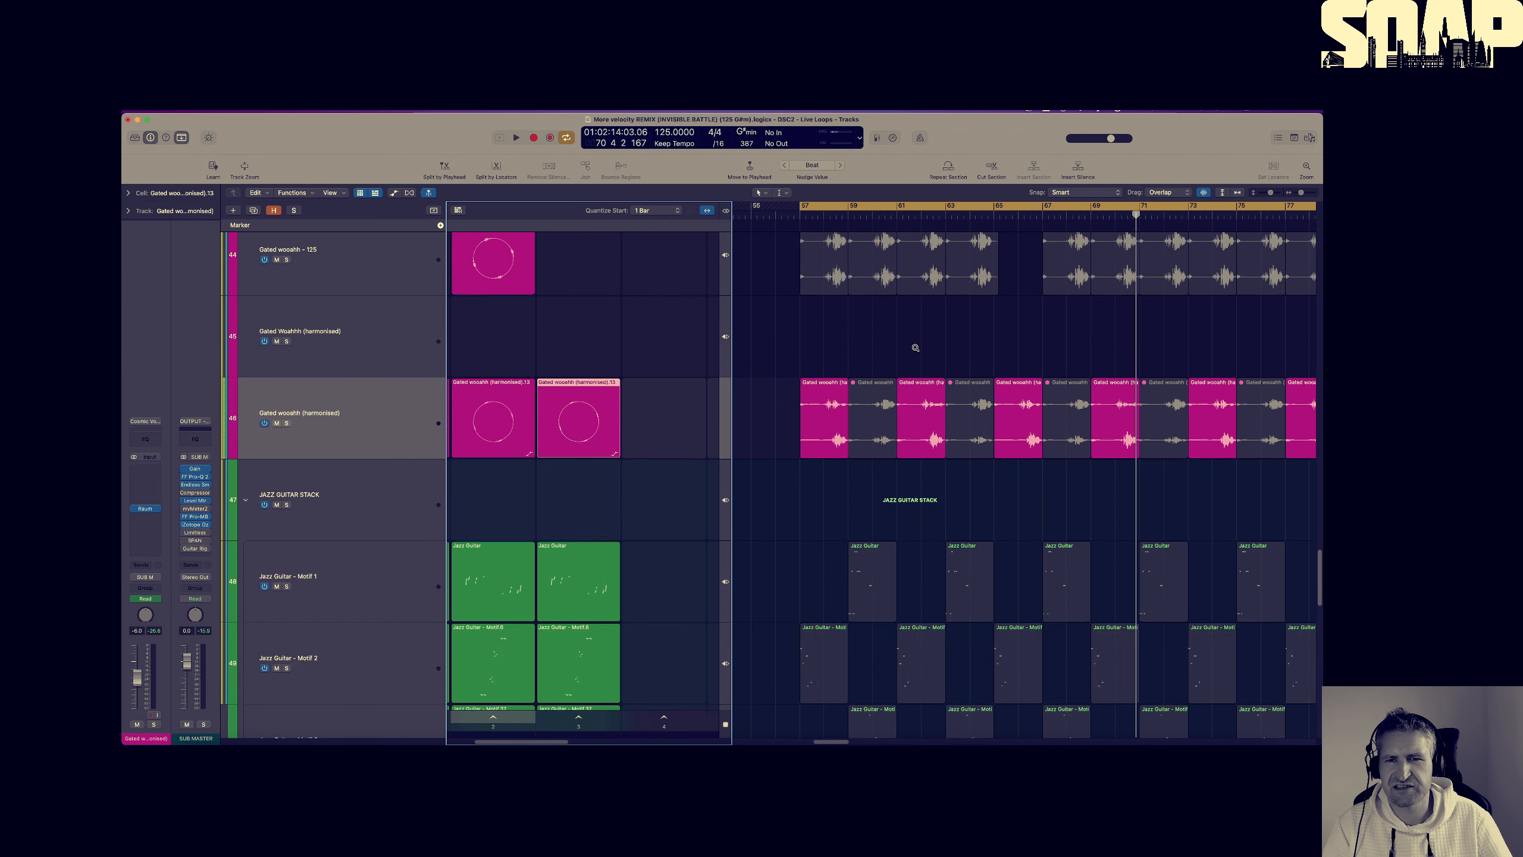
pyautogui.hscroll(5, 922, 344)
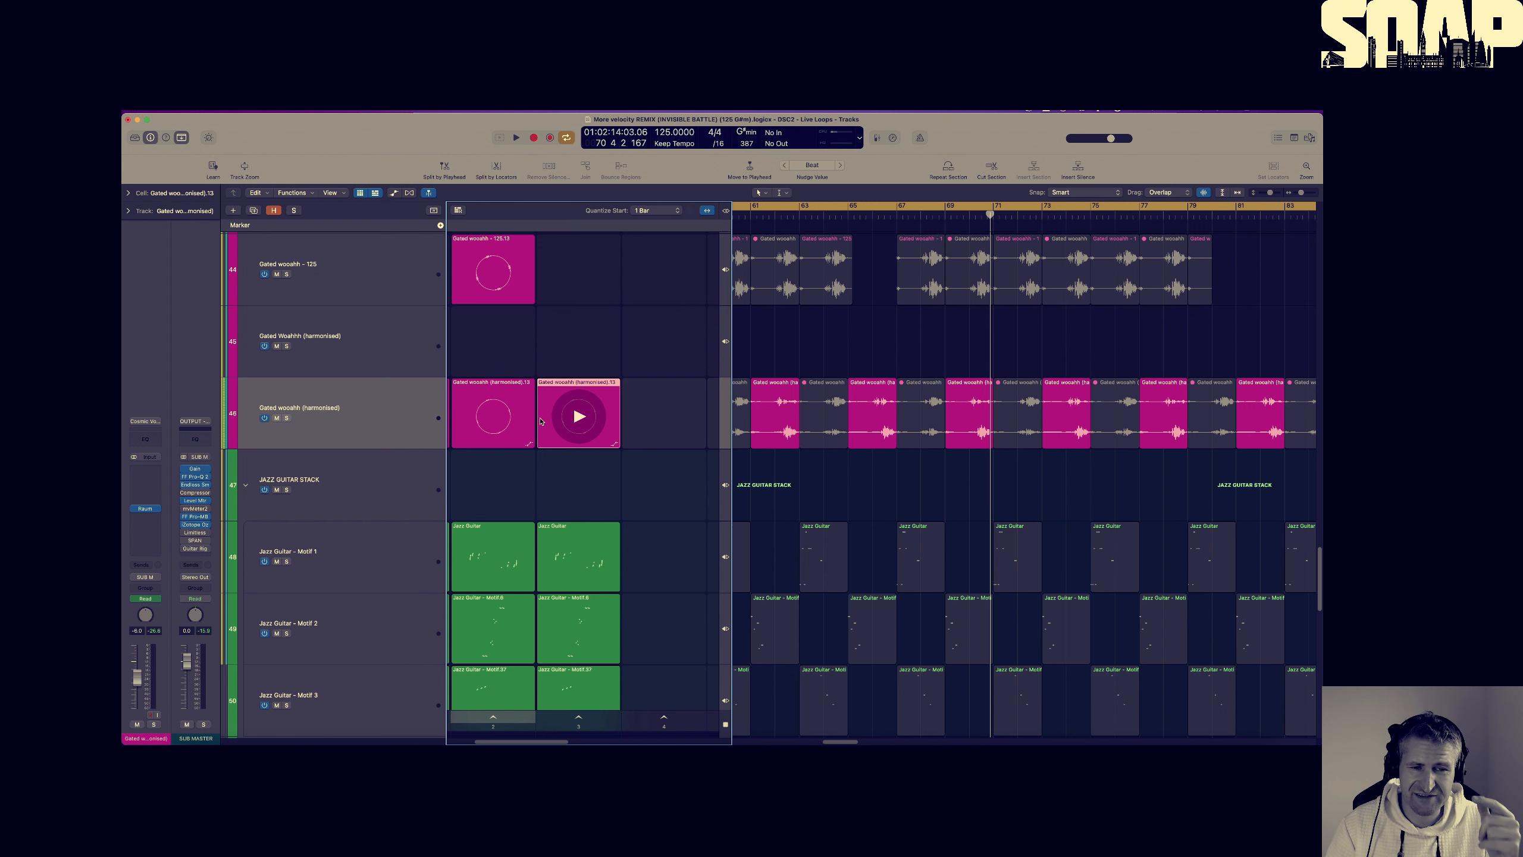
pyautogui.scroll(1, 601, 415)
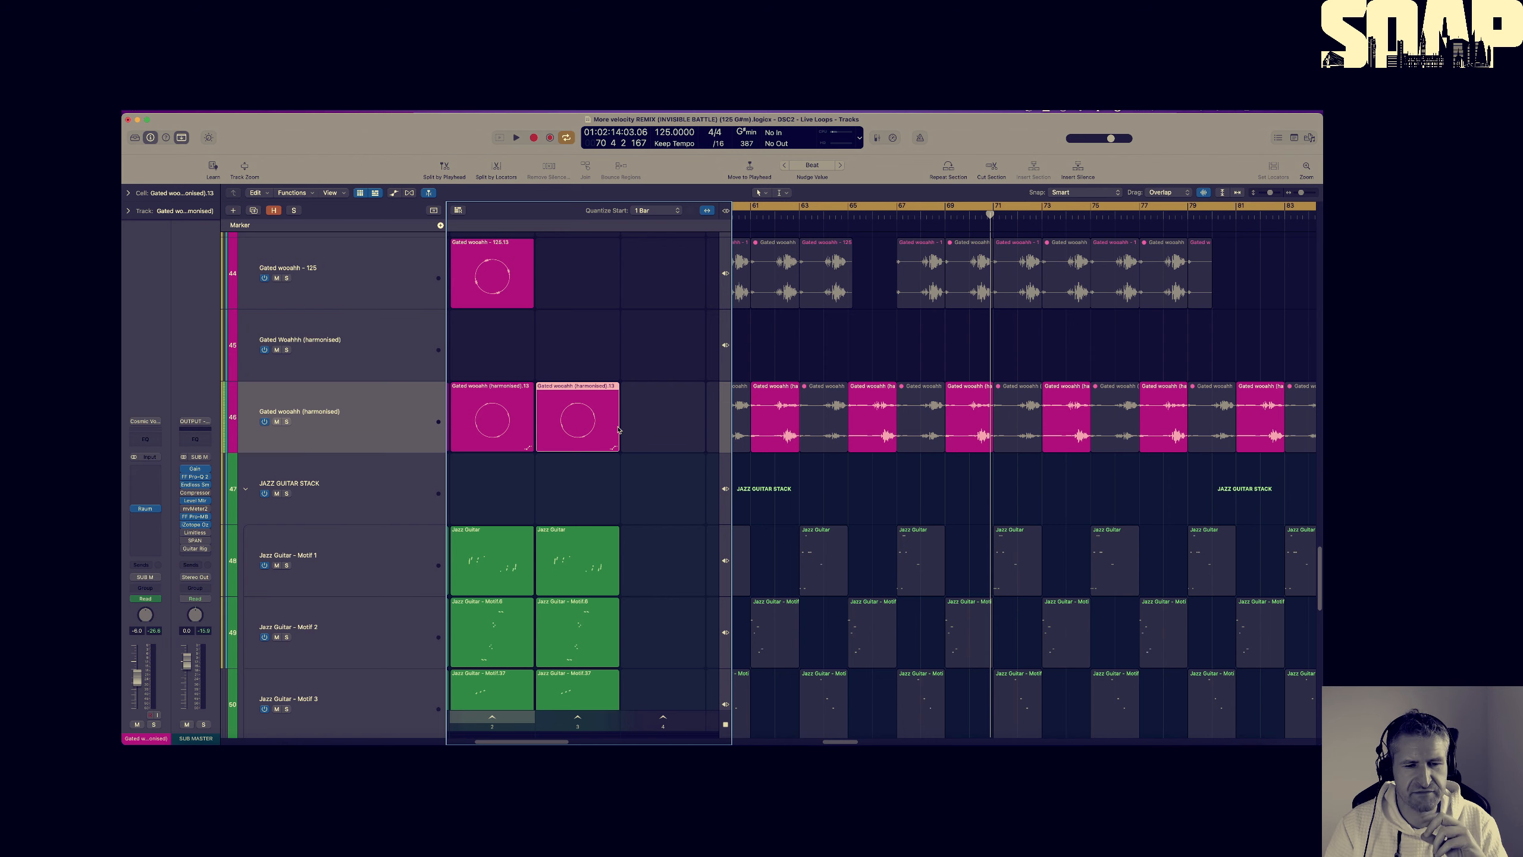
pyautogui.scroll(-3, 618, 430)
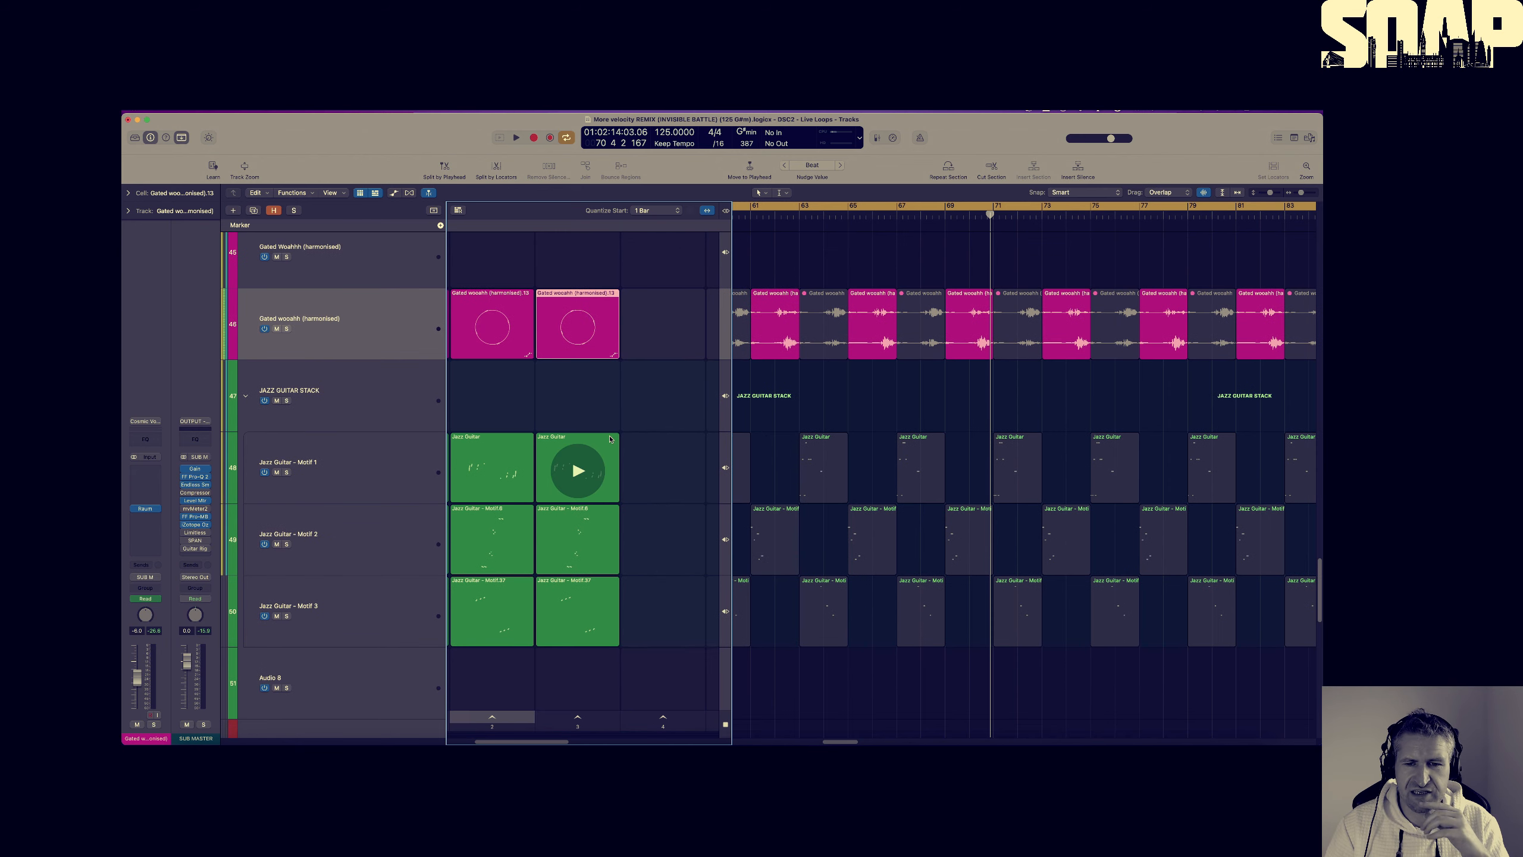
pyautogui.scroll(-5, 667, 462)
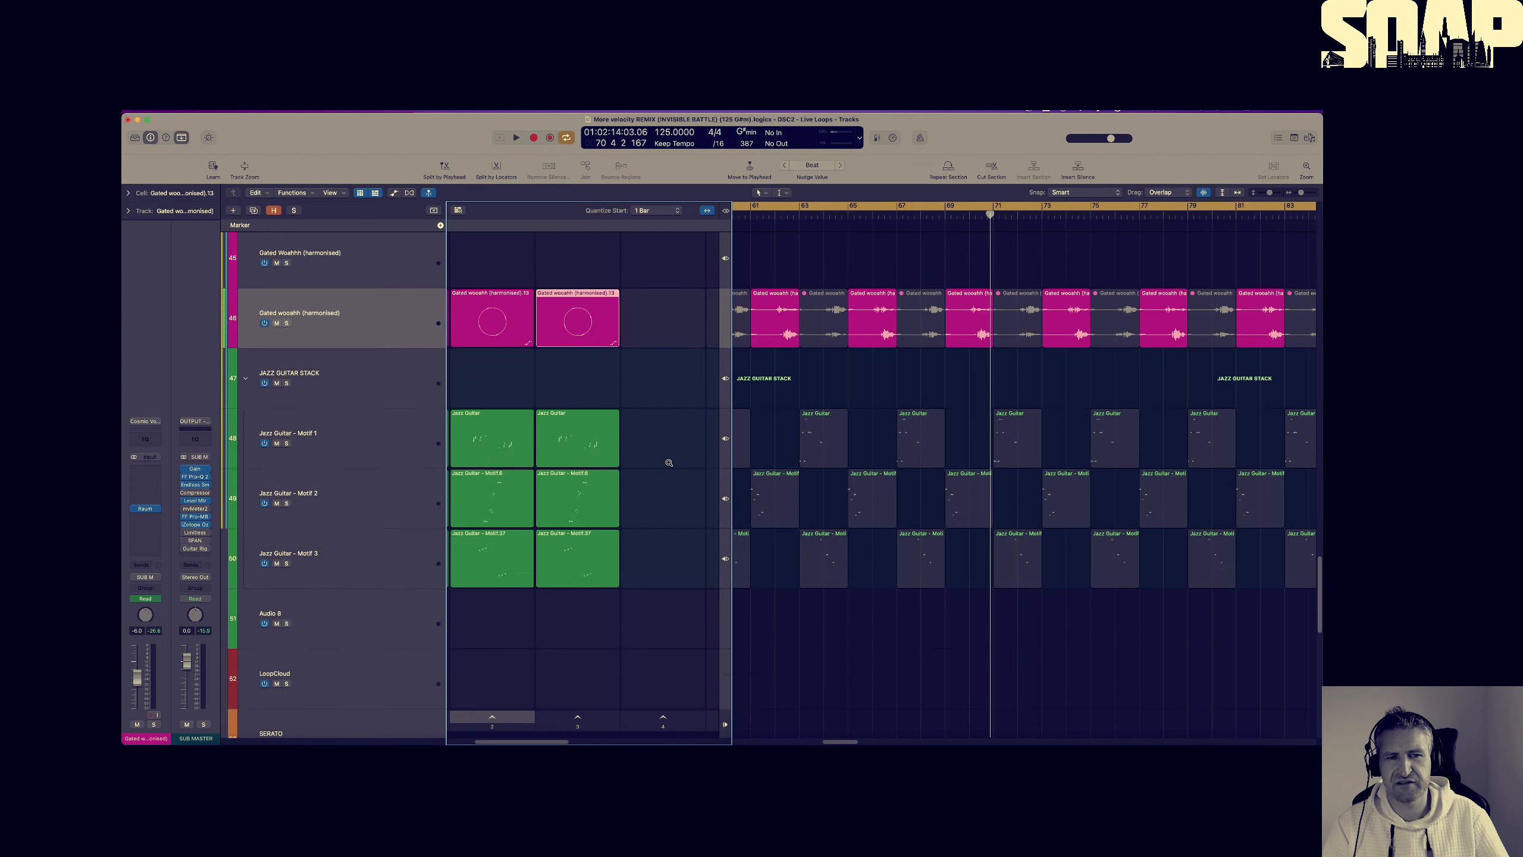
pyautogui.scroll(7, 675, 454)
pyautogui.scroll(-5, 676, 449)
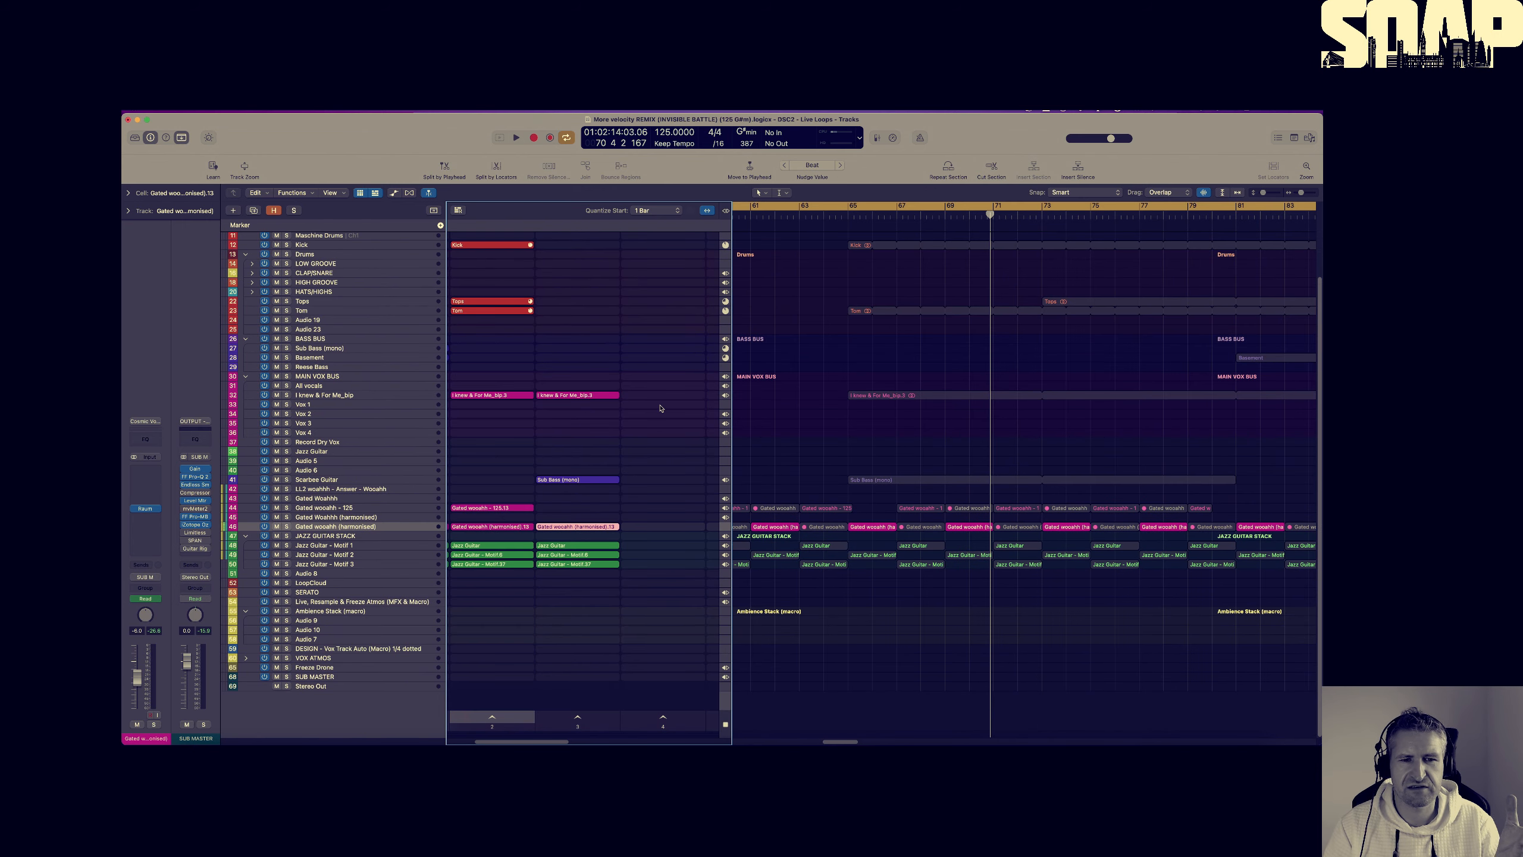
pyautogui.click(576, 719)
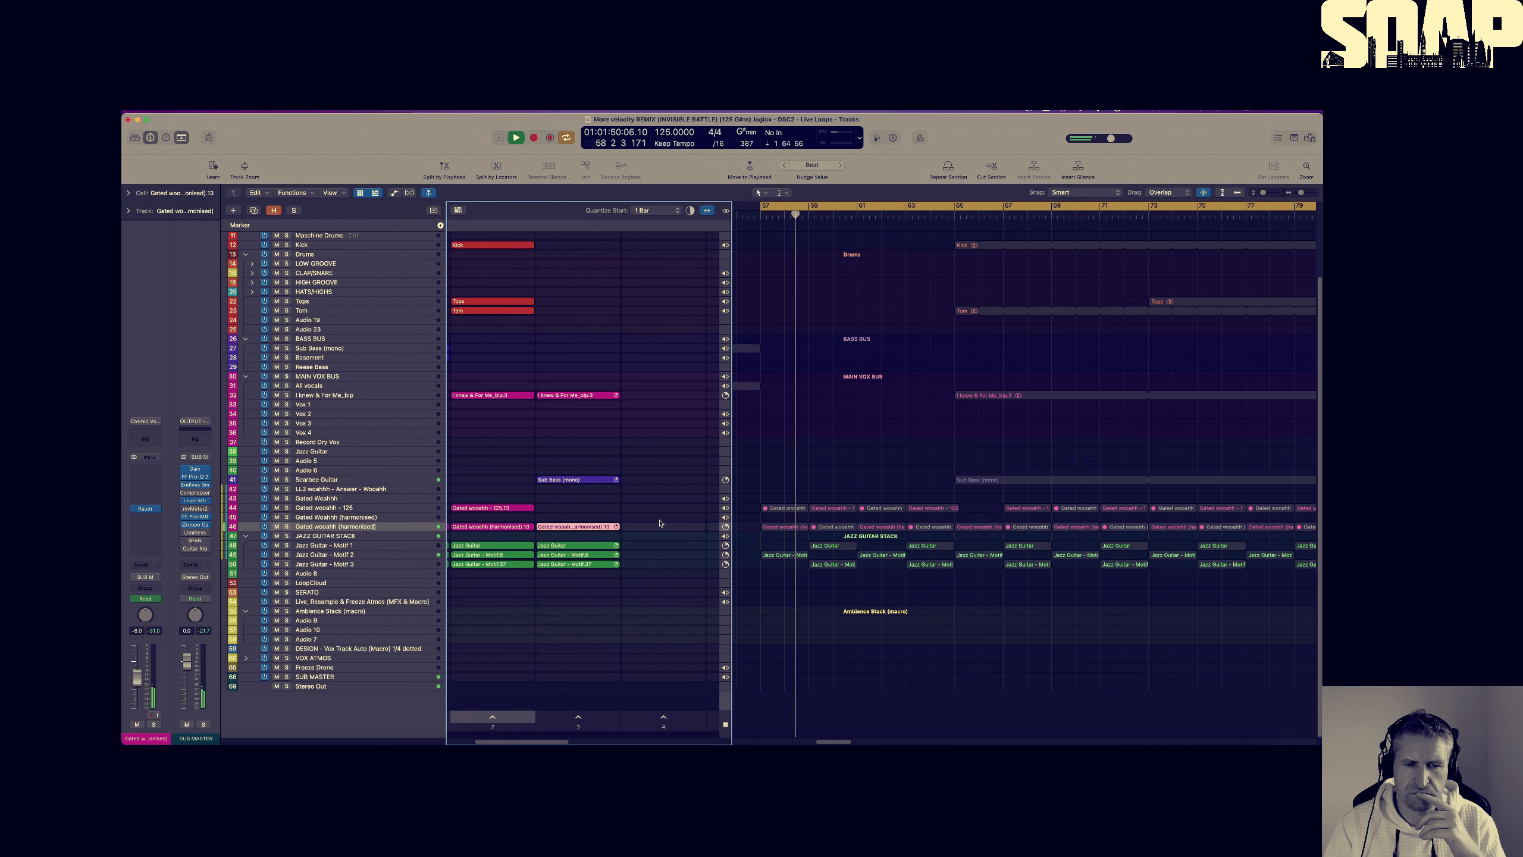
# Open ValhallaRoom on the Scarbee Guitar track, sweep its Mix down and back up to 82.1%, and close the plug-in
pyautogui.hscroll(-2, 666, 539)
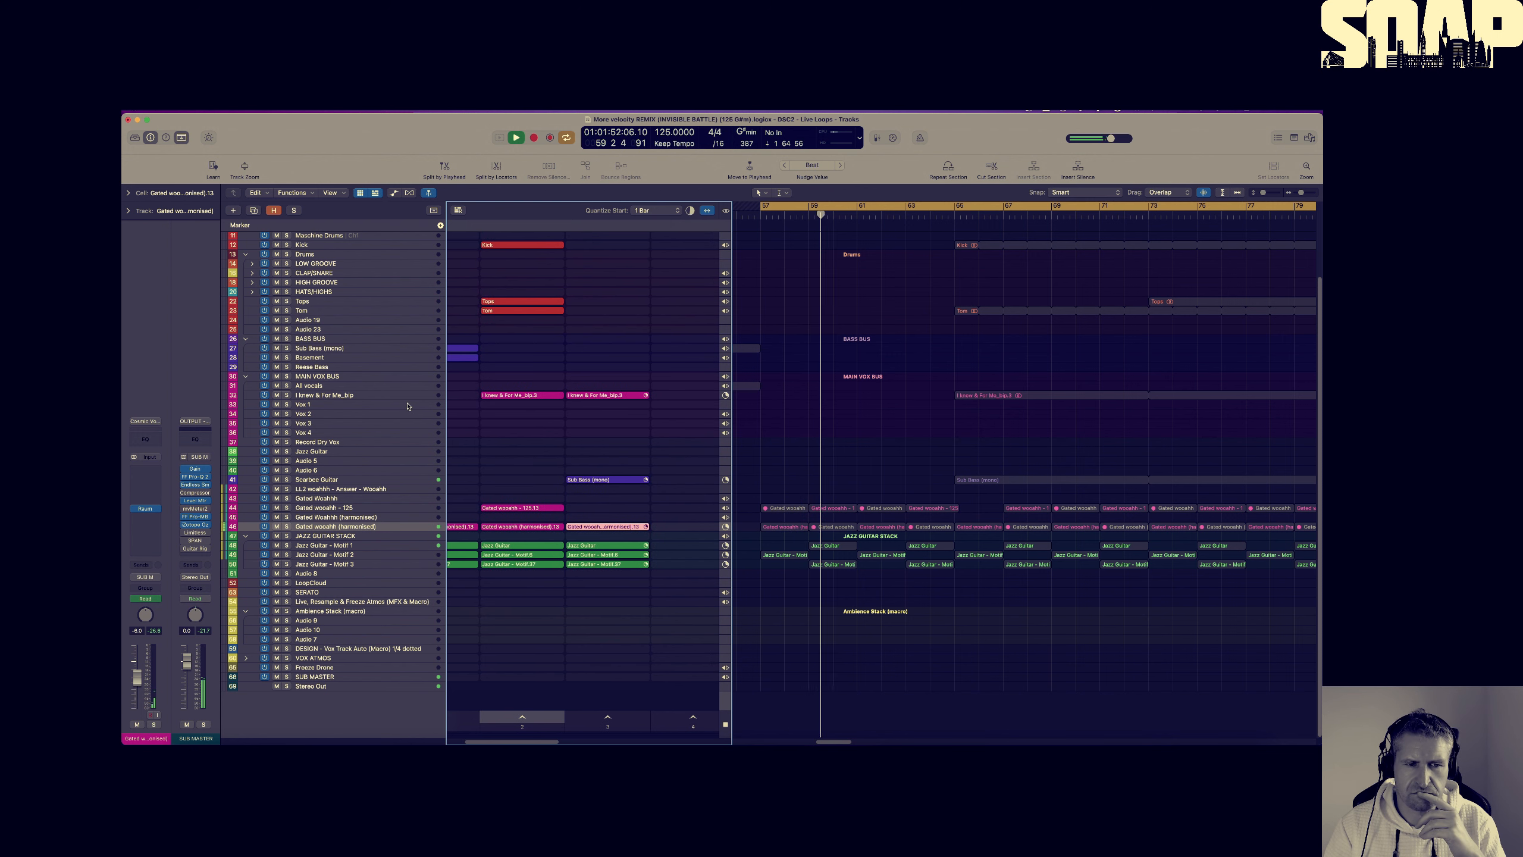
pyautogui.click(371, 396)
pyautogui.click(312, 480)
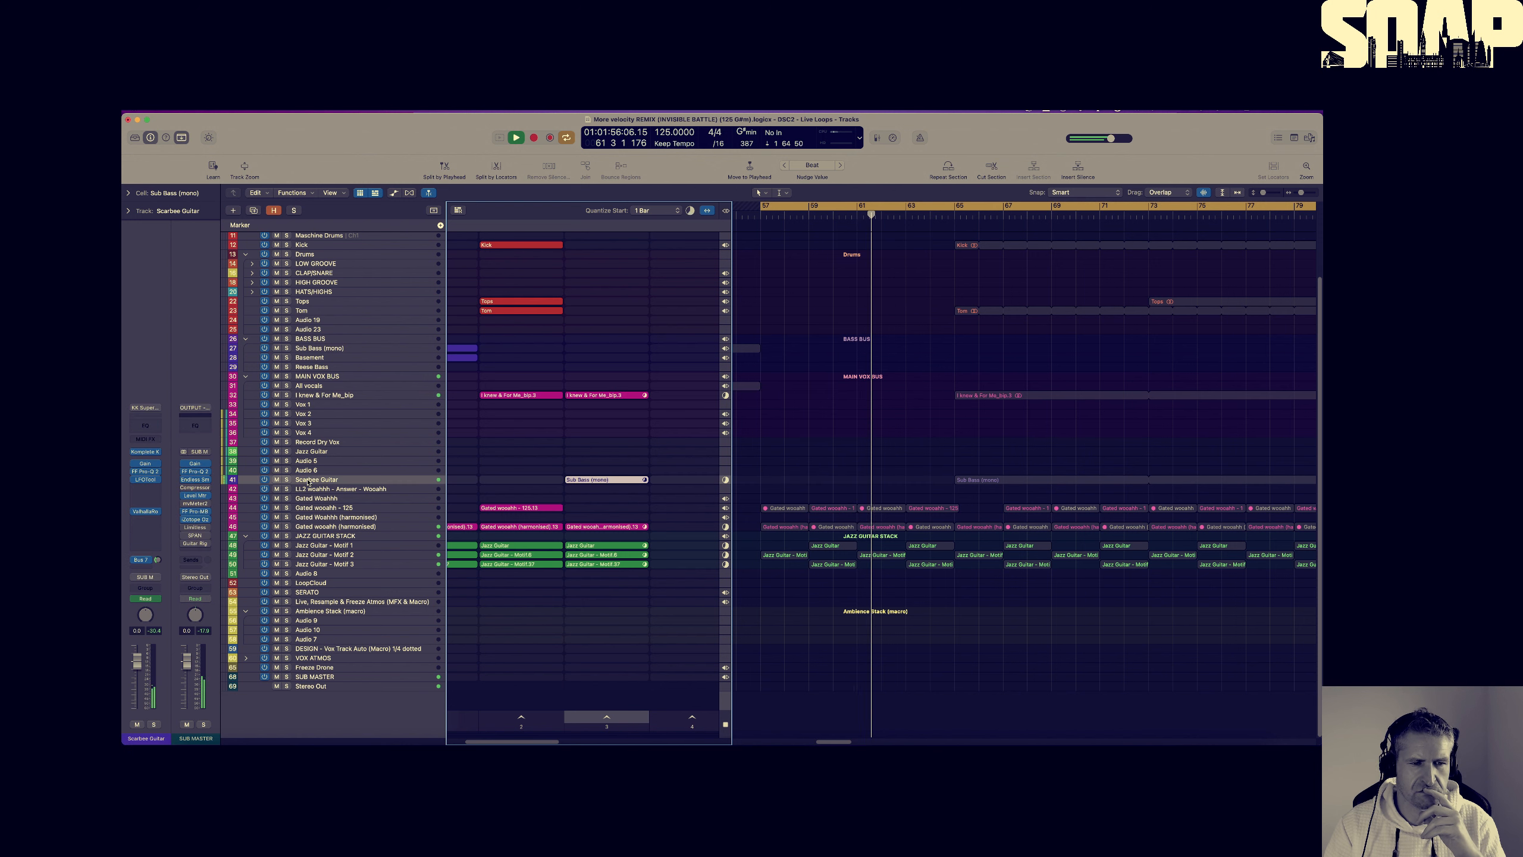
pyautogui.click(144, 512)
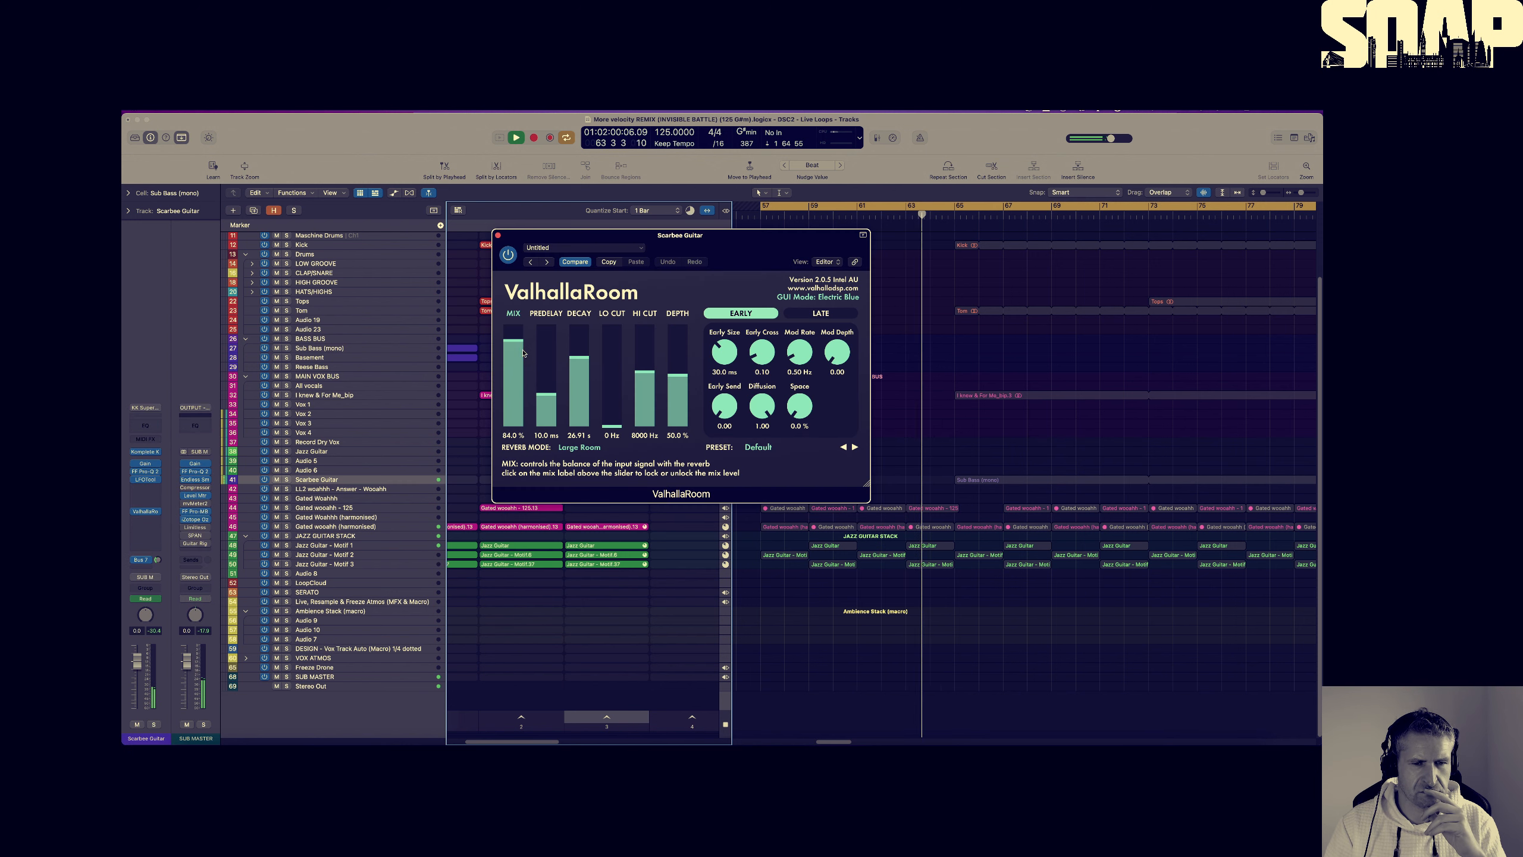
pyautogui.moveTo(516, 342); pyautogui.dragTo(521, 398)
pyautogui.moveTo(520, 412); pyautogui.dragTo(520, 346)
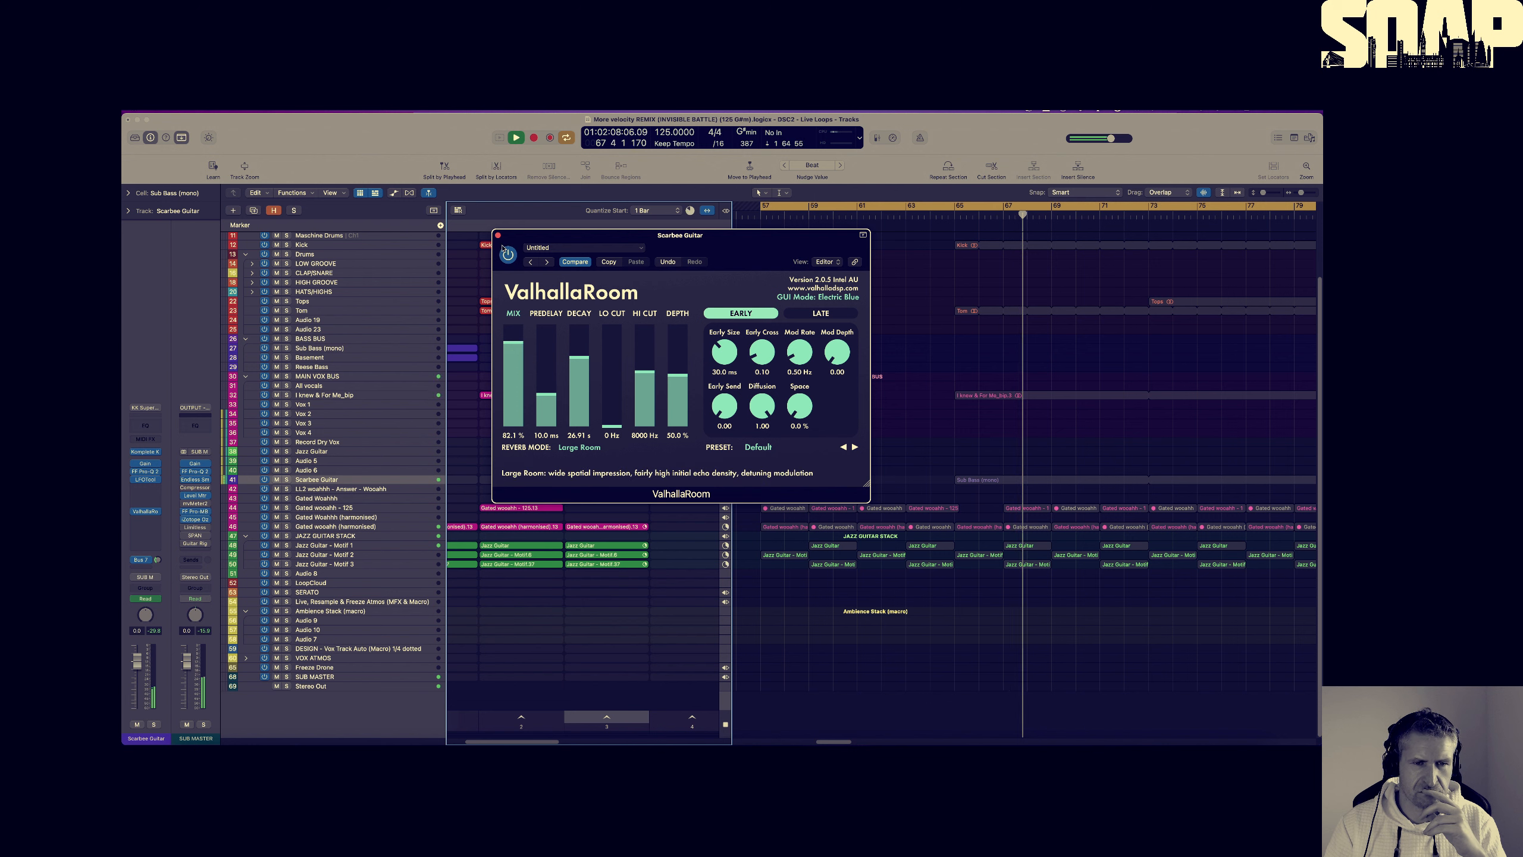
pyautogui.press('super+w')
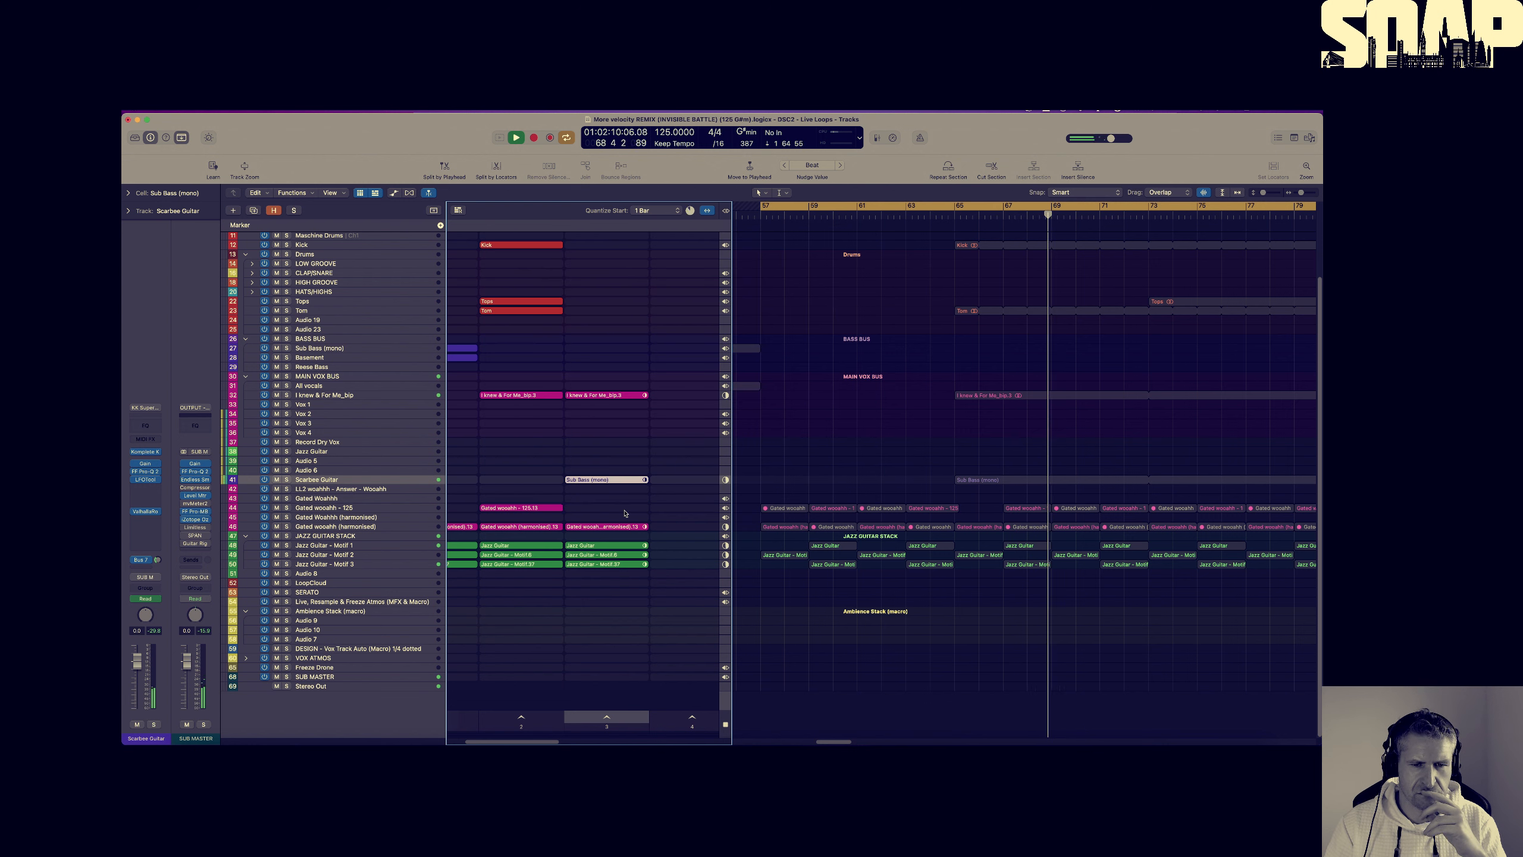
# Stop the scene 3 I knew & For Me_bip cell, try stopping its Gated wooahh (harmonised) cell, and halt playback
pyautogui.click(624, 396)
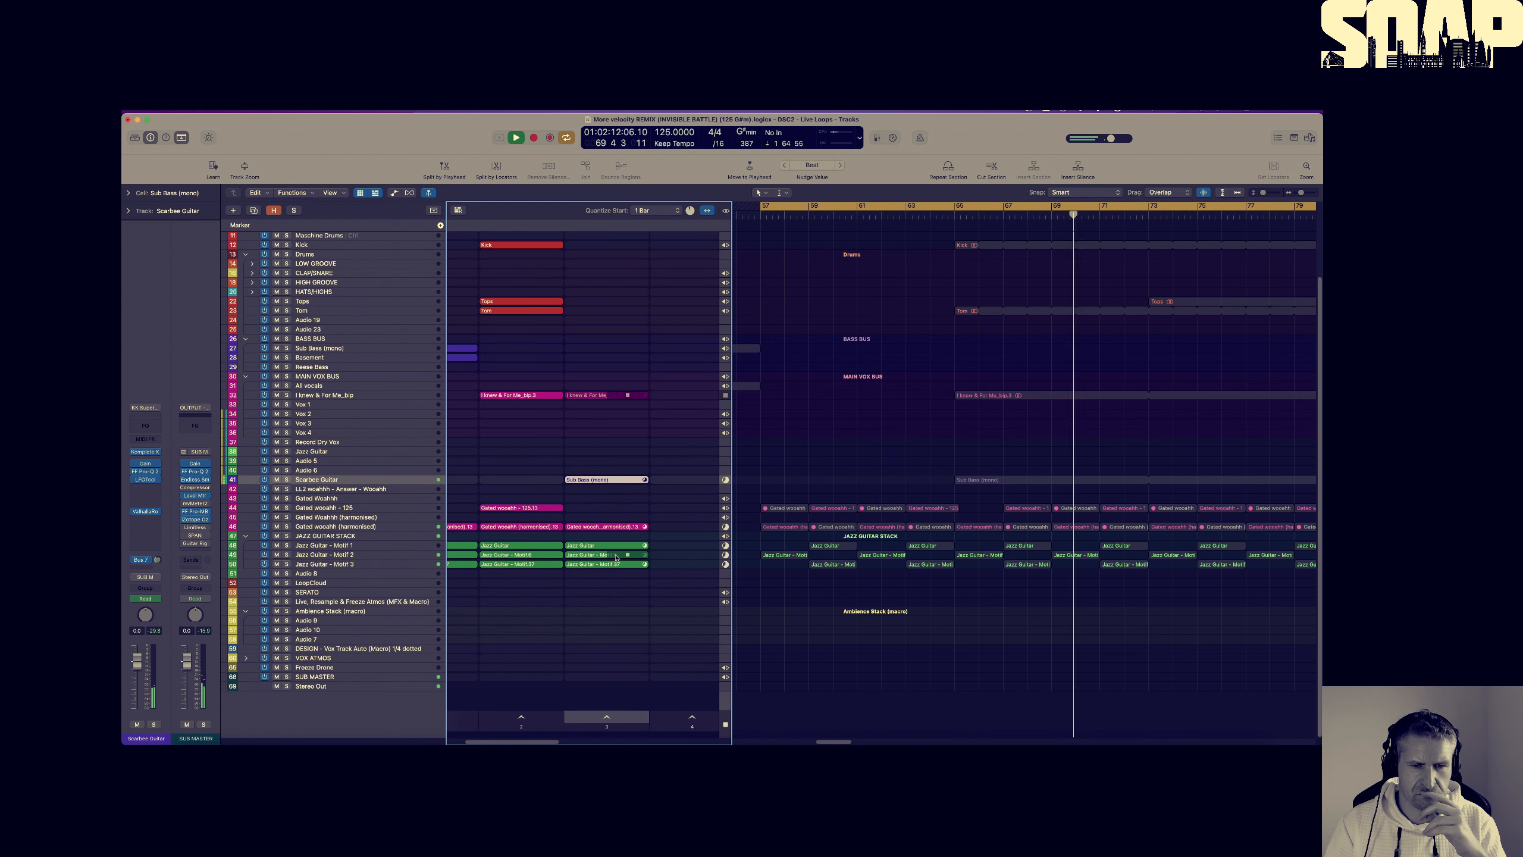
pyautogui.click(627, 527)
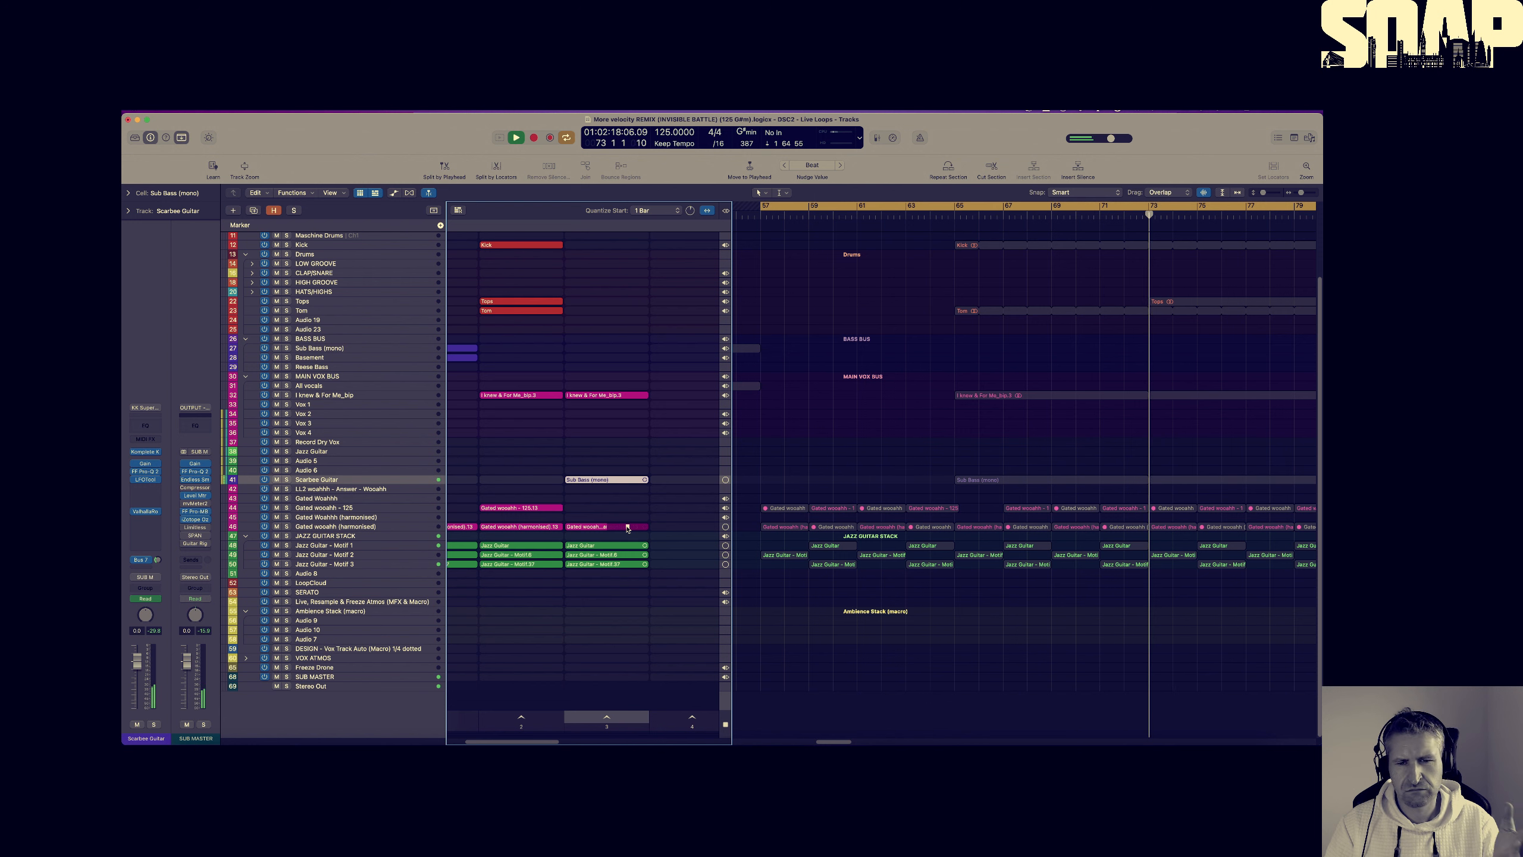
pyautogui.press('space')
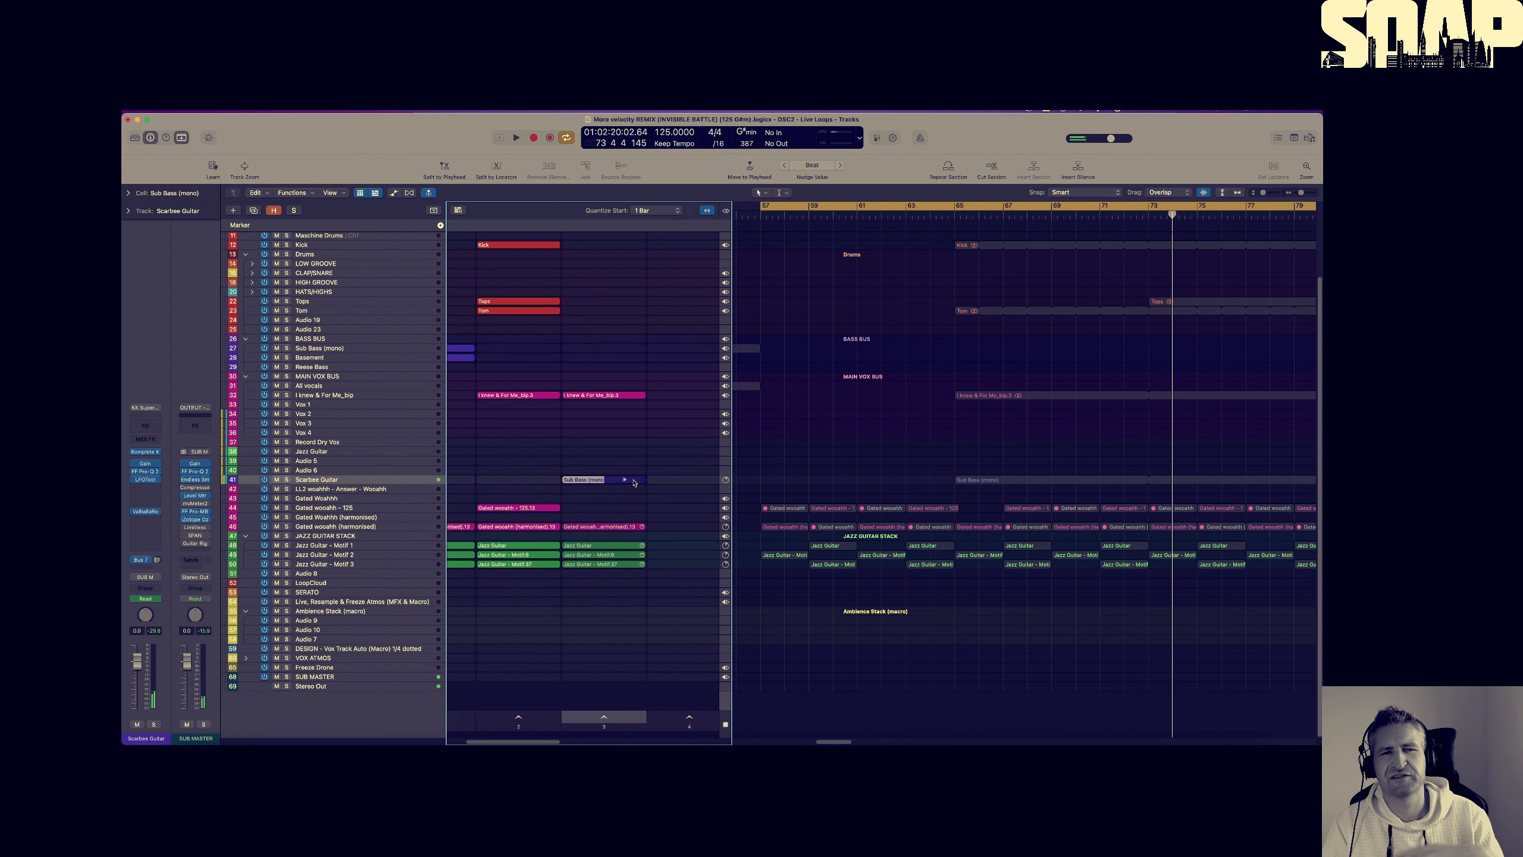
# Duplicate scene 3 with all its cells into the next scene
pyautogui.hscroll(1, 636, 482)
pyautogui.hscroll(3, 640, 482)
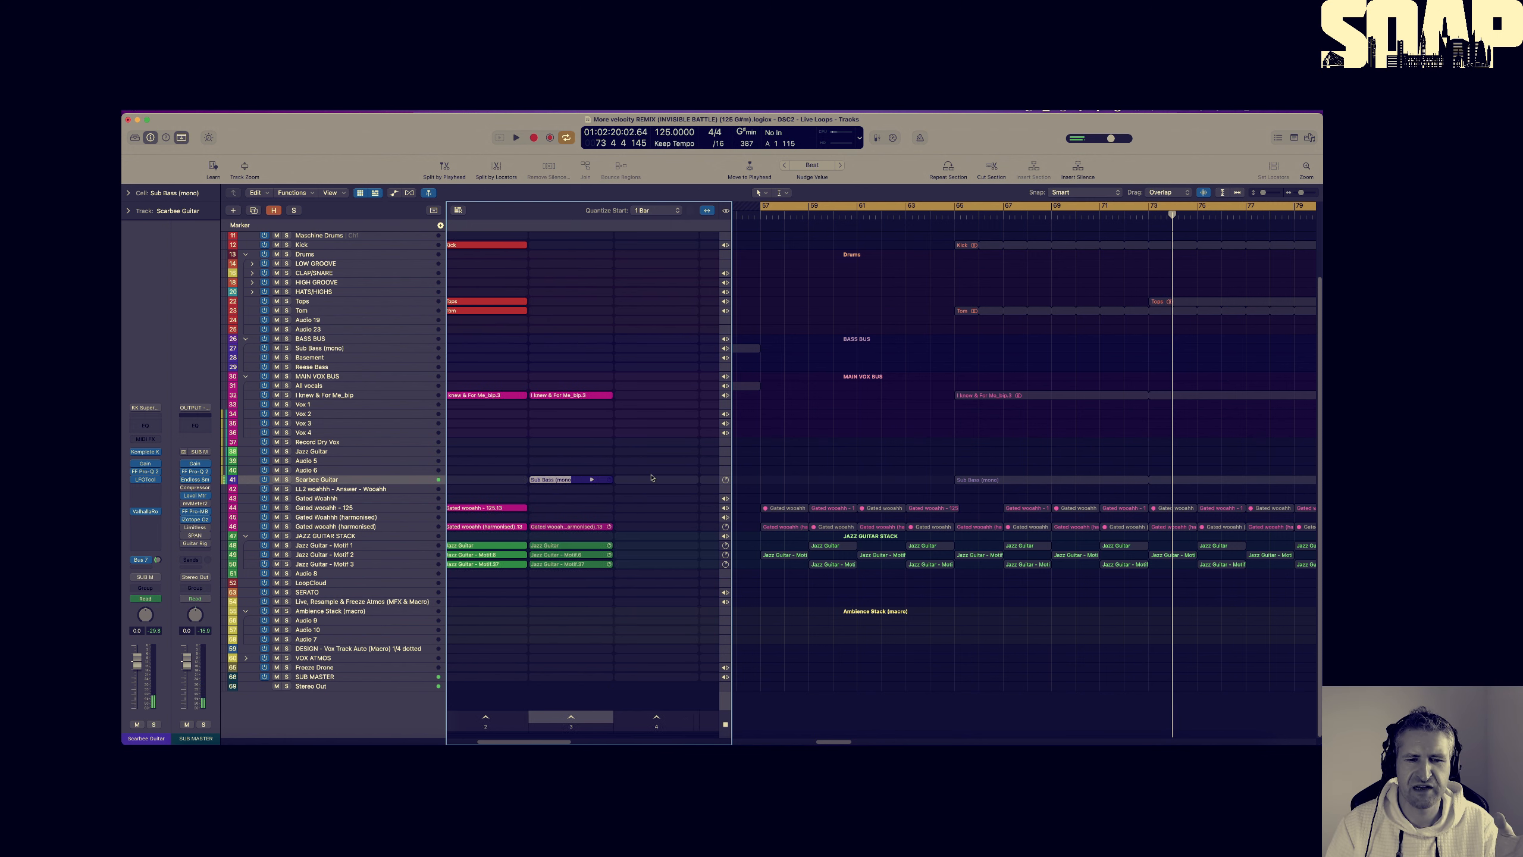
pyautogui.rightClick(567, 715)
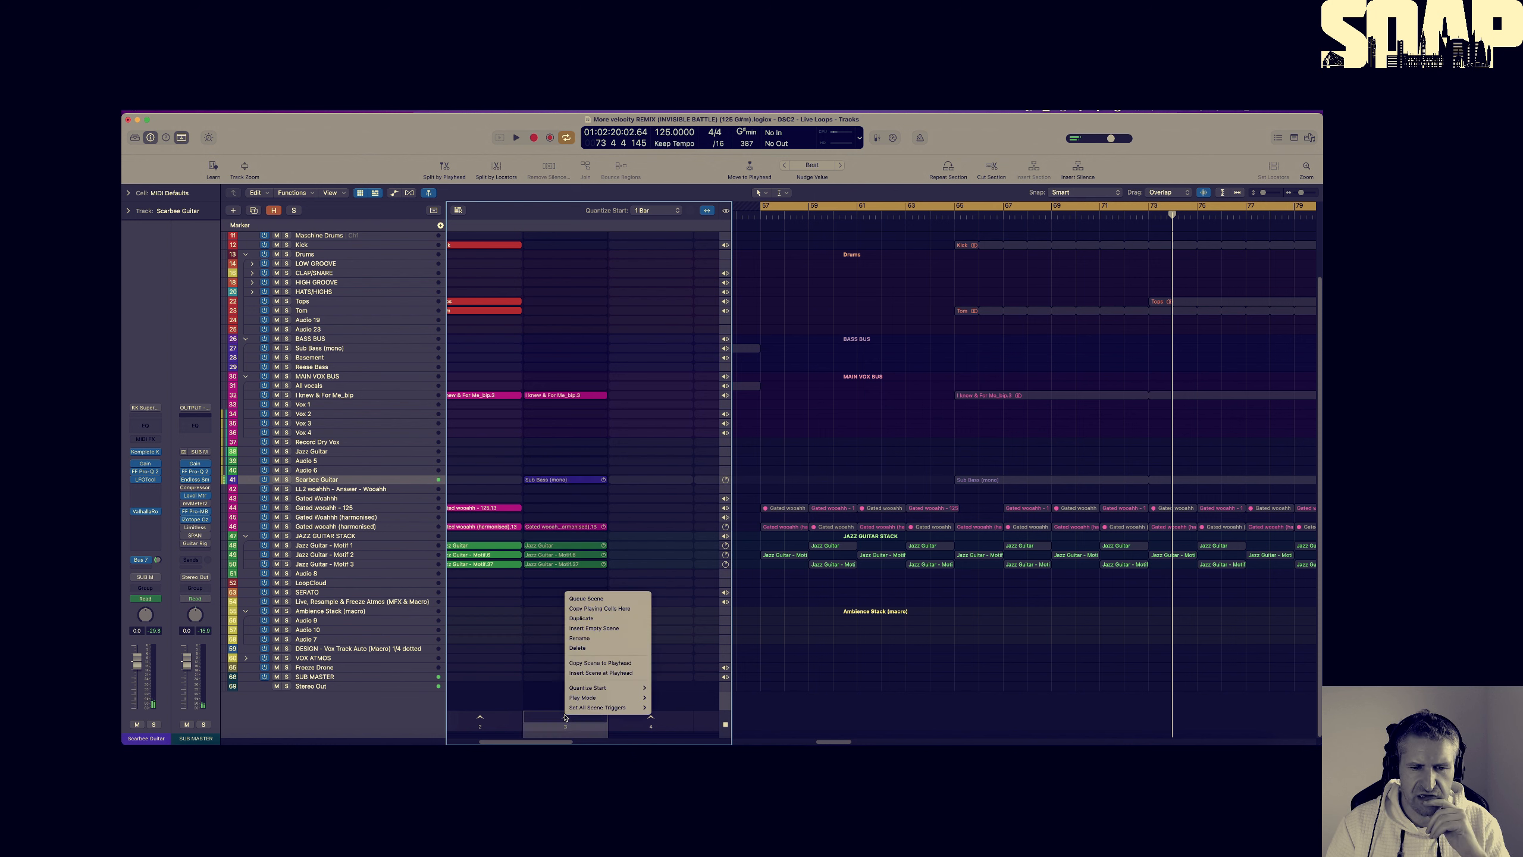
pyautogui.click(584, 621)
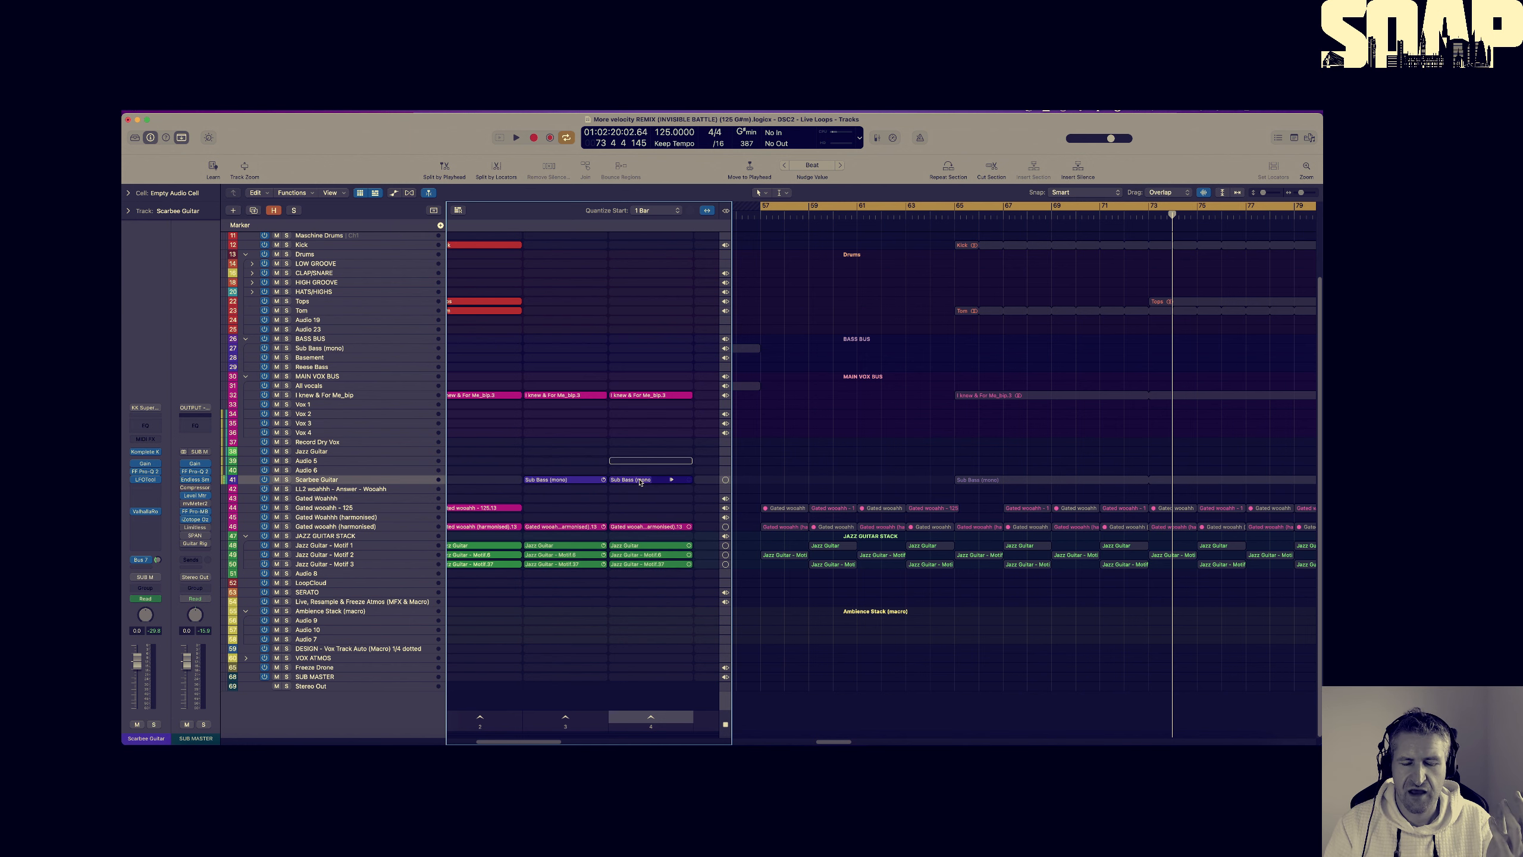
# Widen the Live Loops grid to fit scenes 1 to 5 and start the scene 1 cells
pyautogui.scroll(2, 959, 480)
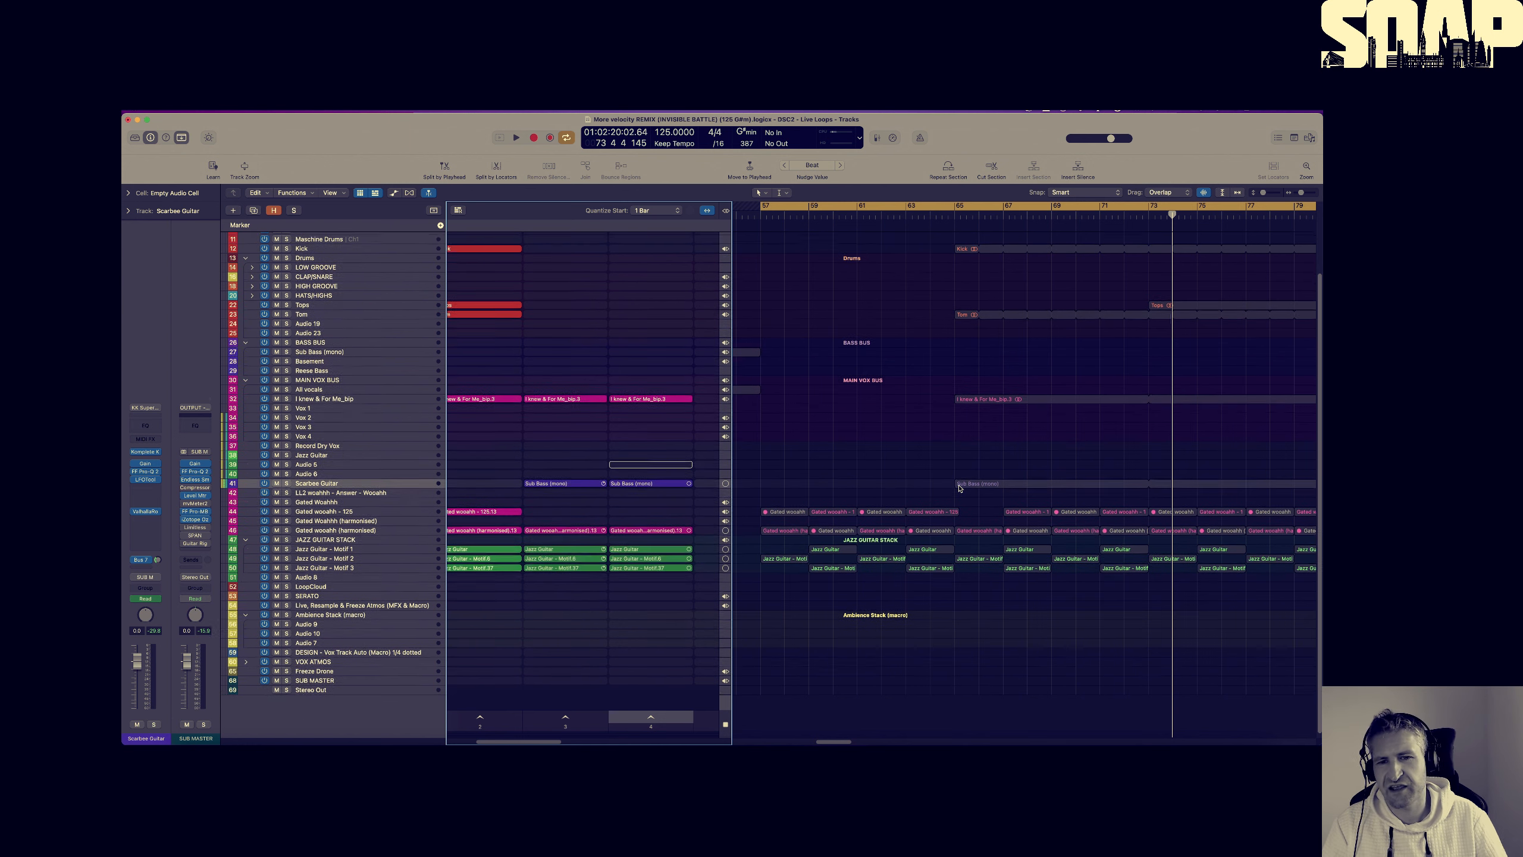
pyautogui.scroll(-5, 1001, 431)
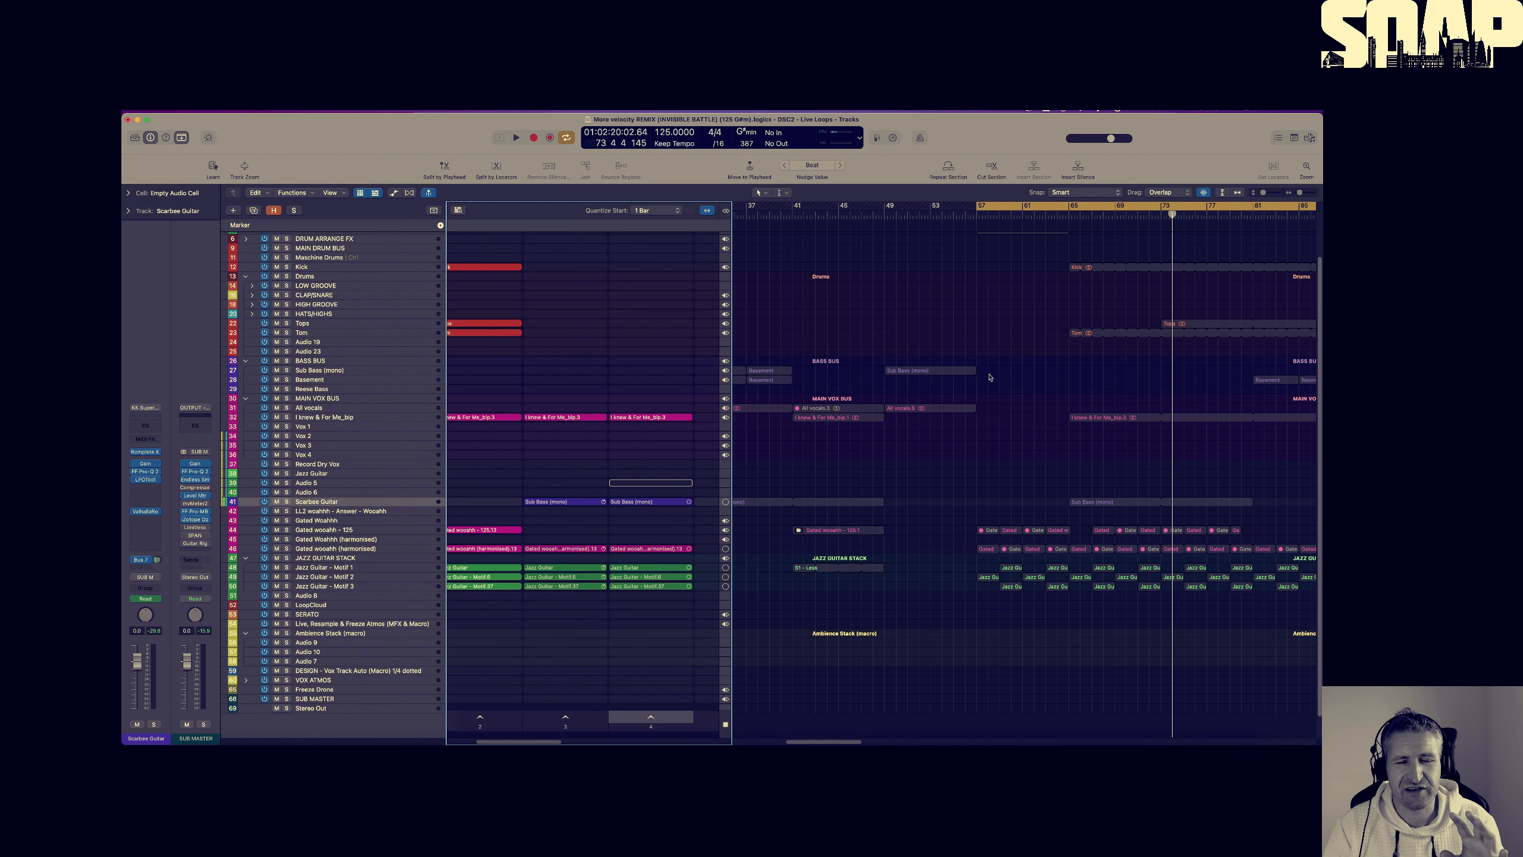
pyautogui.hscroll(-3, 653, 348)
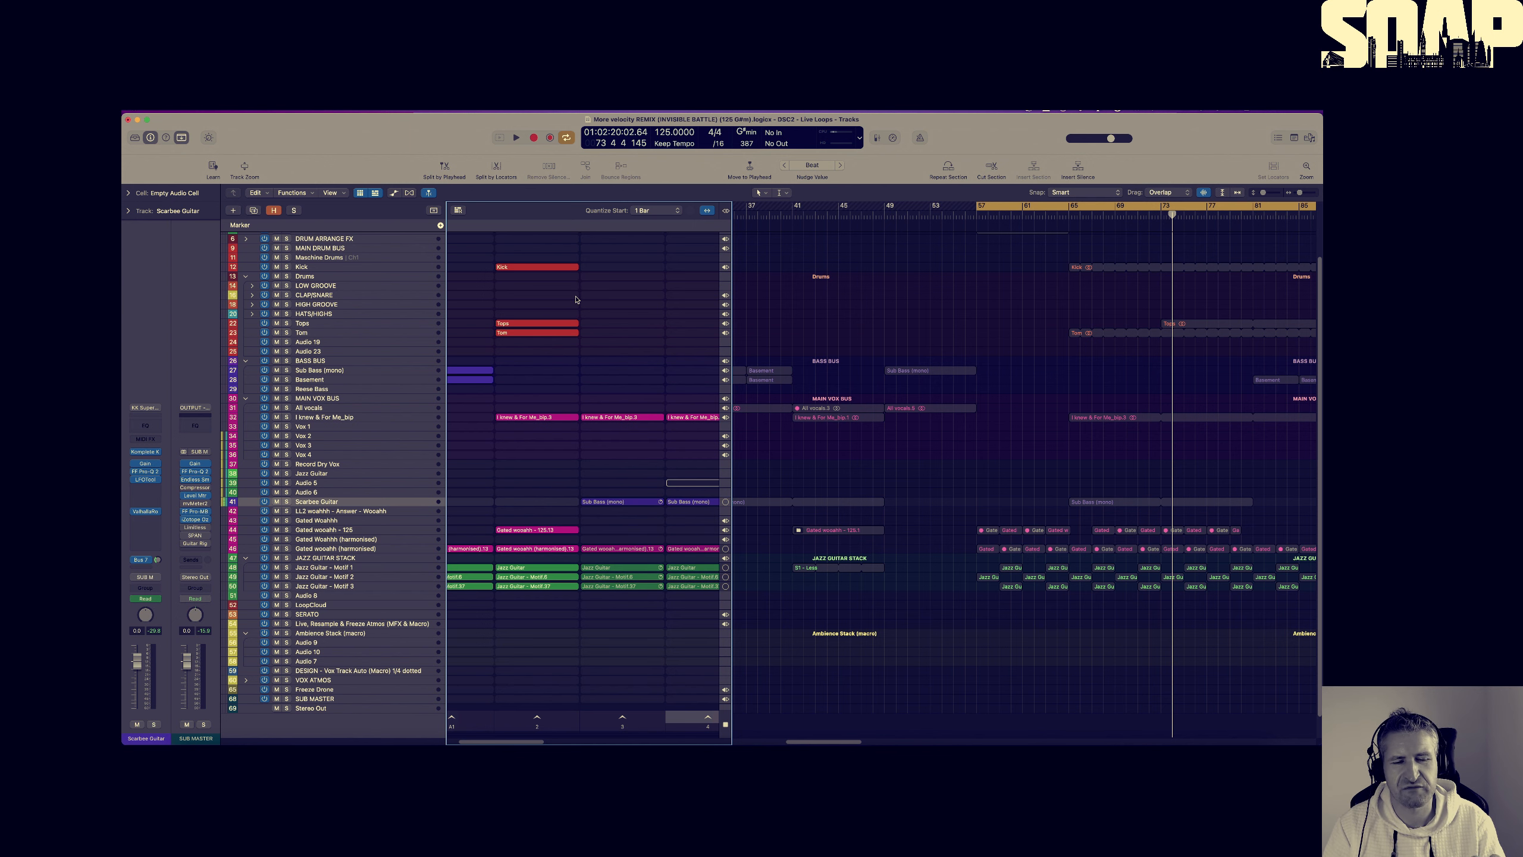
pyautogui.hscroll(1, 574, 442)
pyautogui.scroll(1, 574, 442)
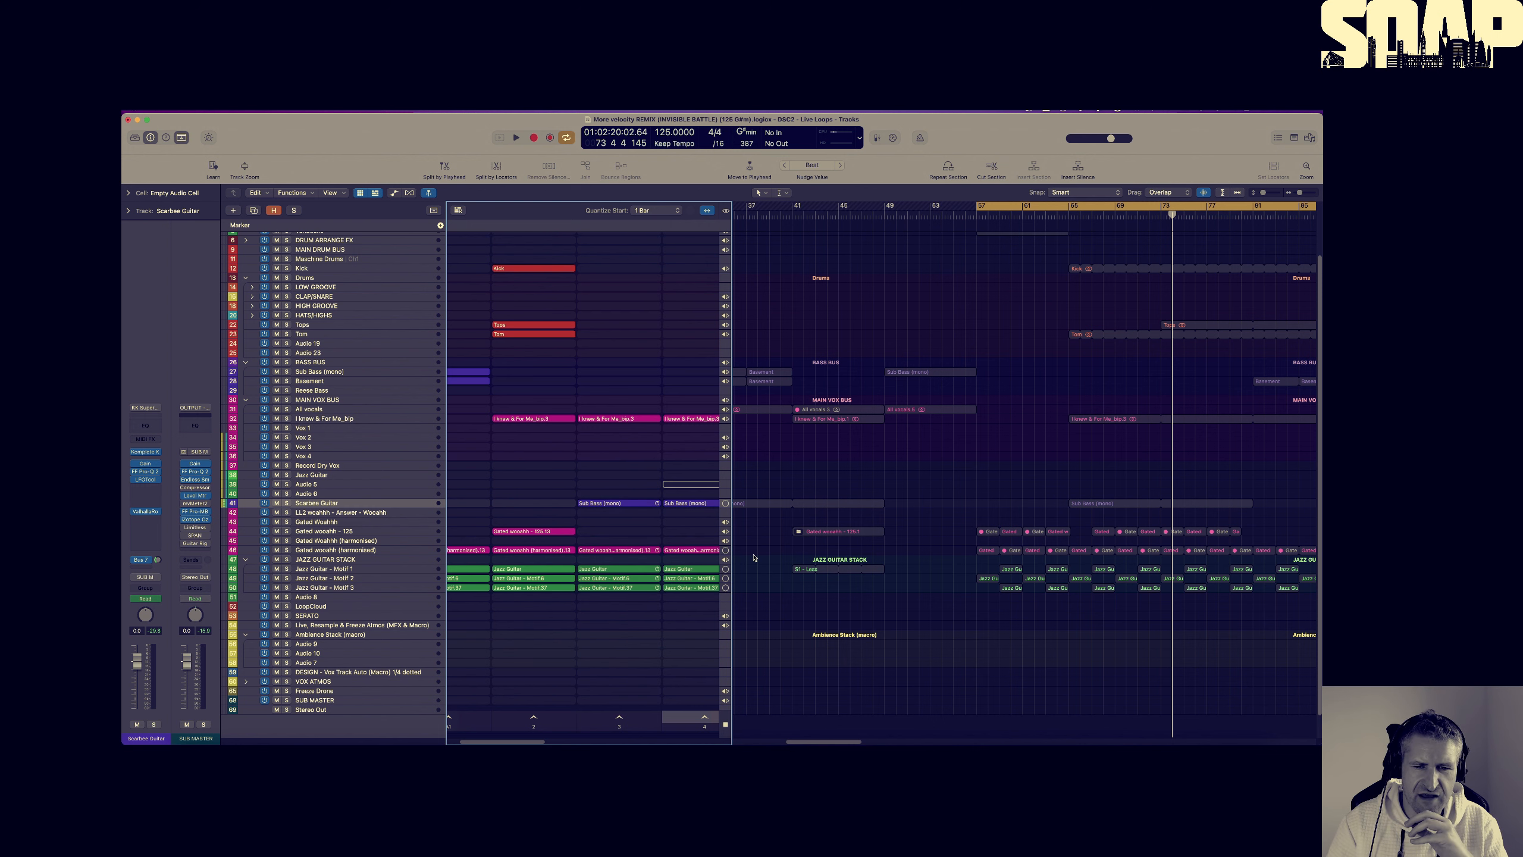
pyautogui.moveTo(733, 558); pyautogui.dragTo(930, 558)
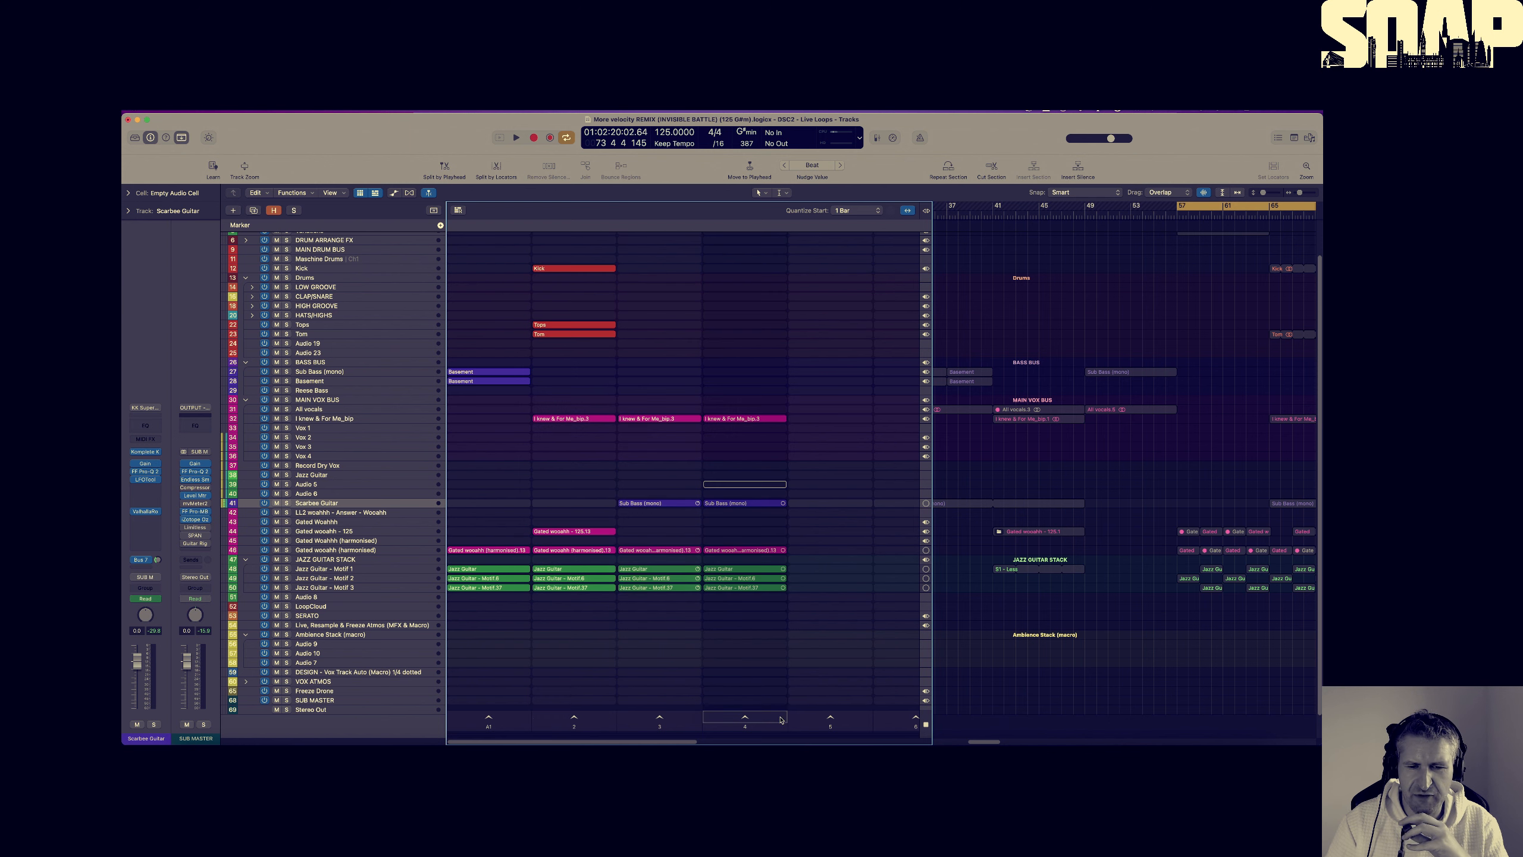
pyautogui.click(744, 719)
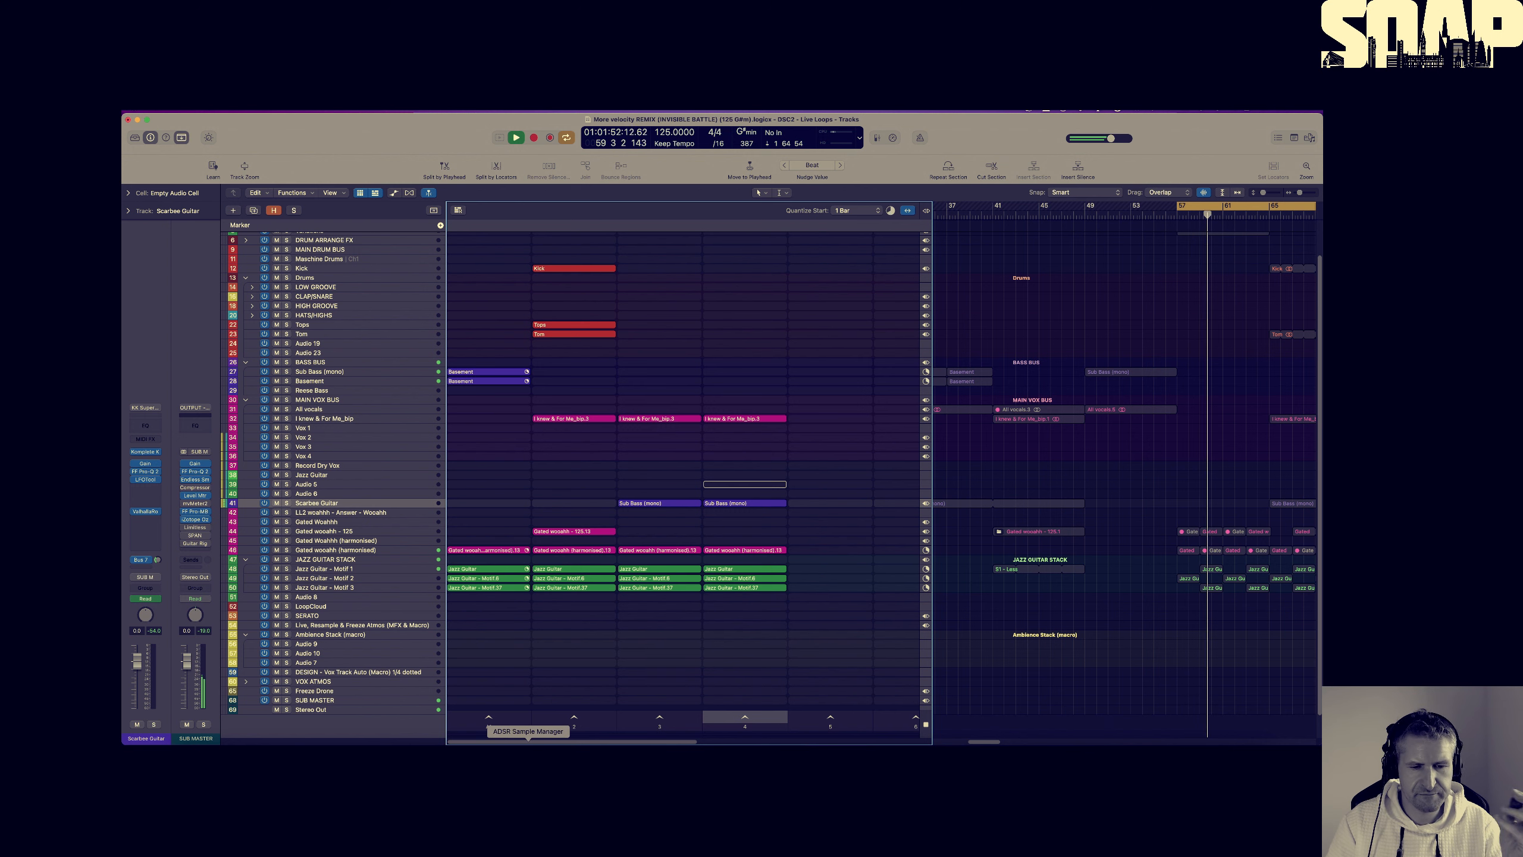
# Switch to Maschine 2, add an empty group below Resampling, and minimise its window to return to Logic Pro
pyautogui.click(479, 747)
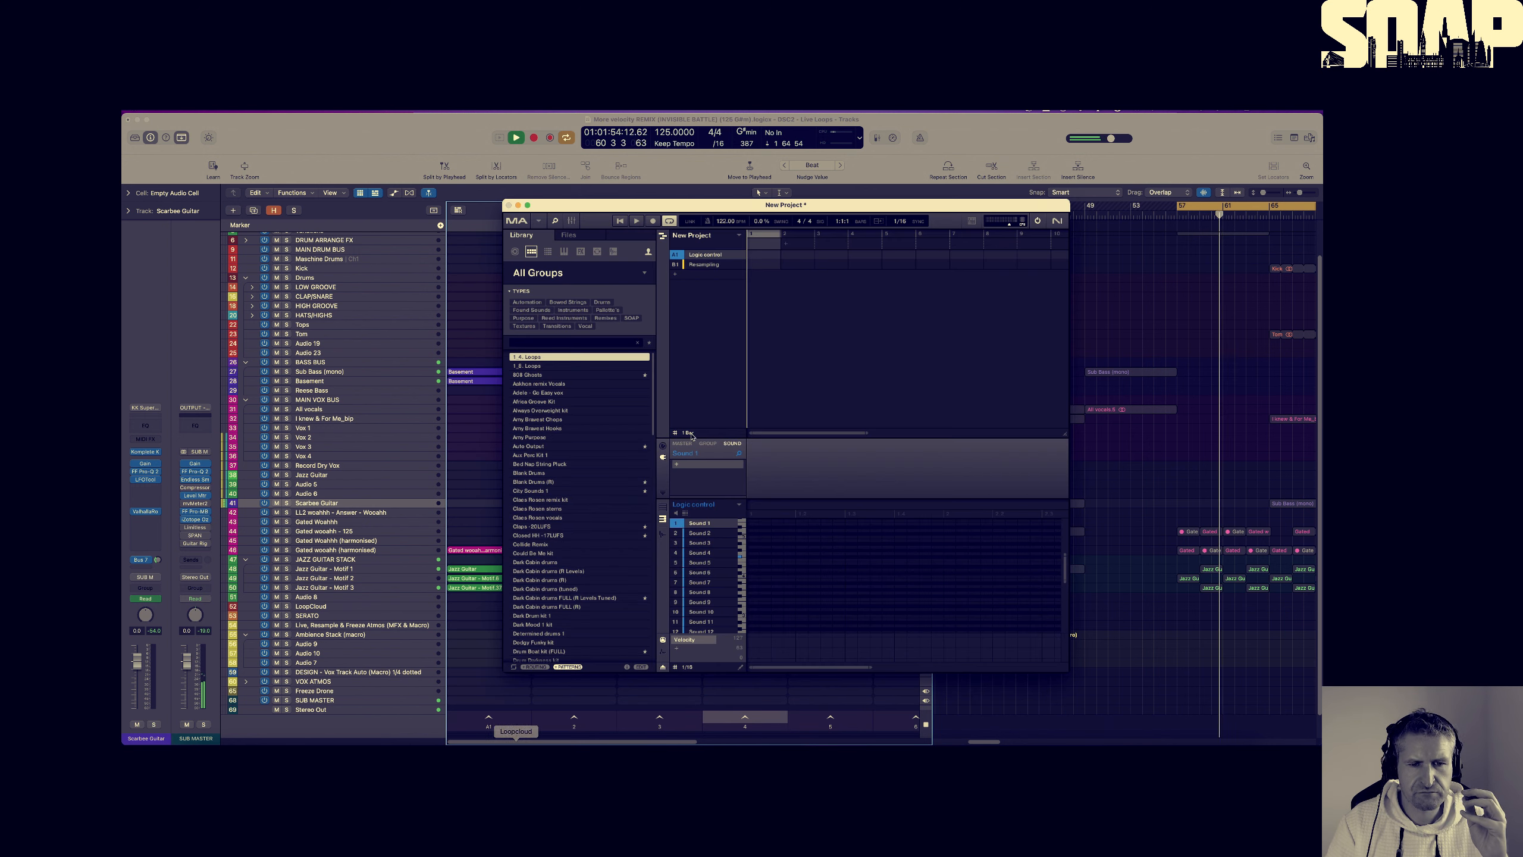
pyautogui.click(676, 274)
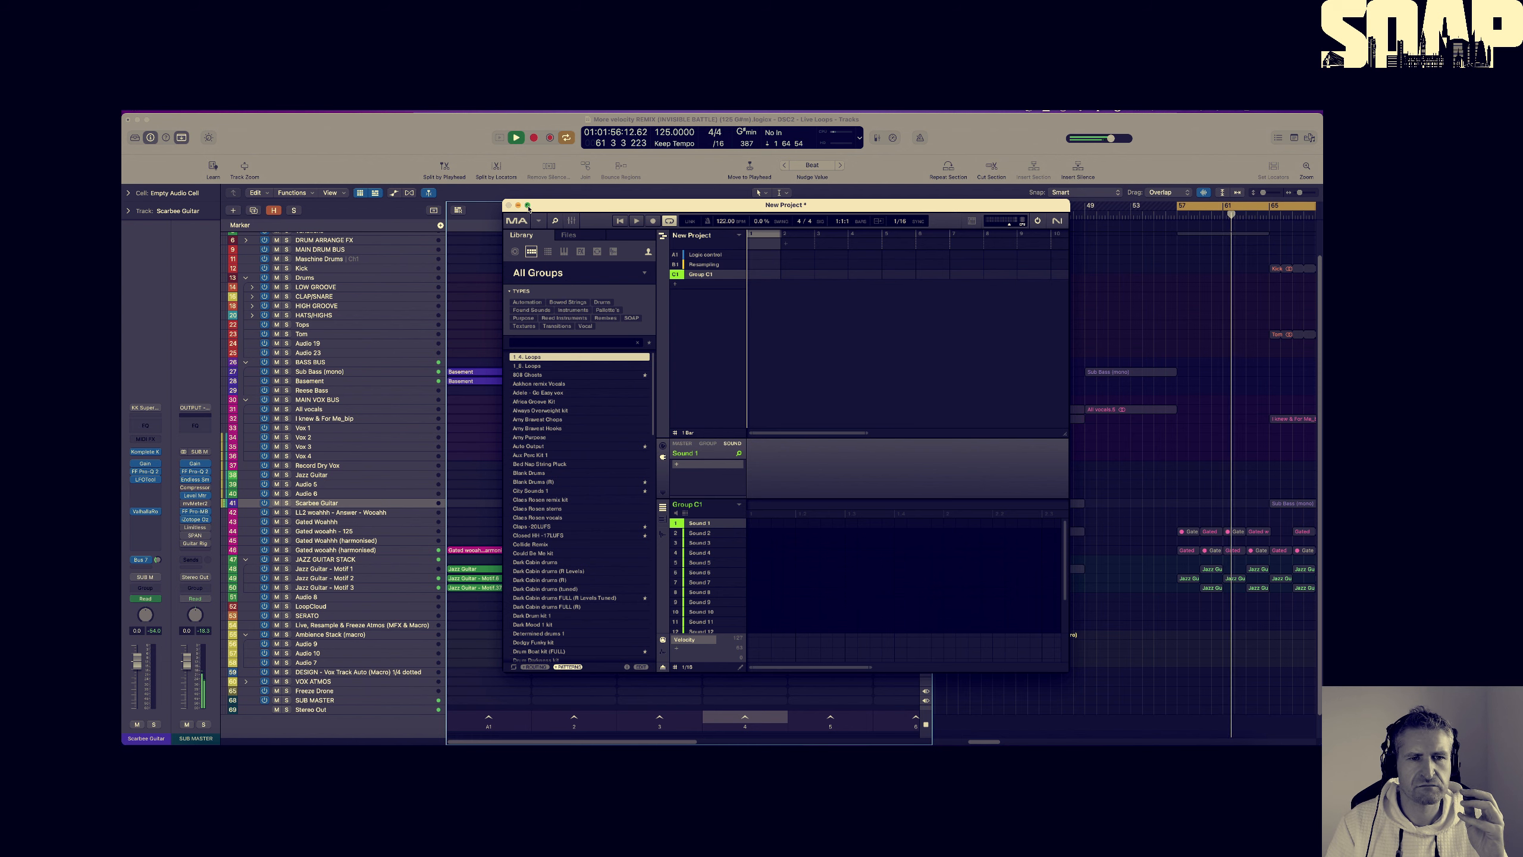
pyautogui.click(518, 206)
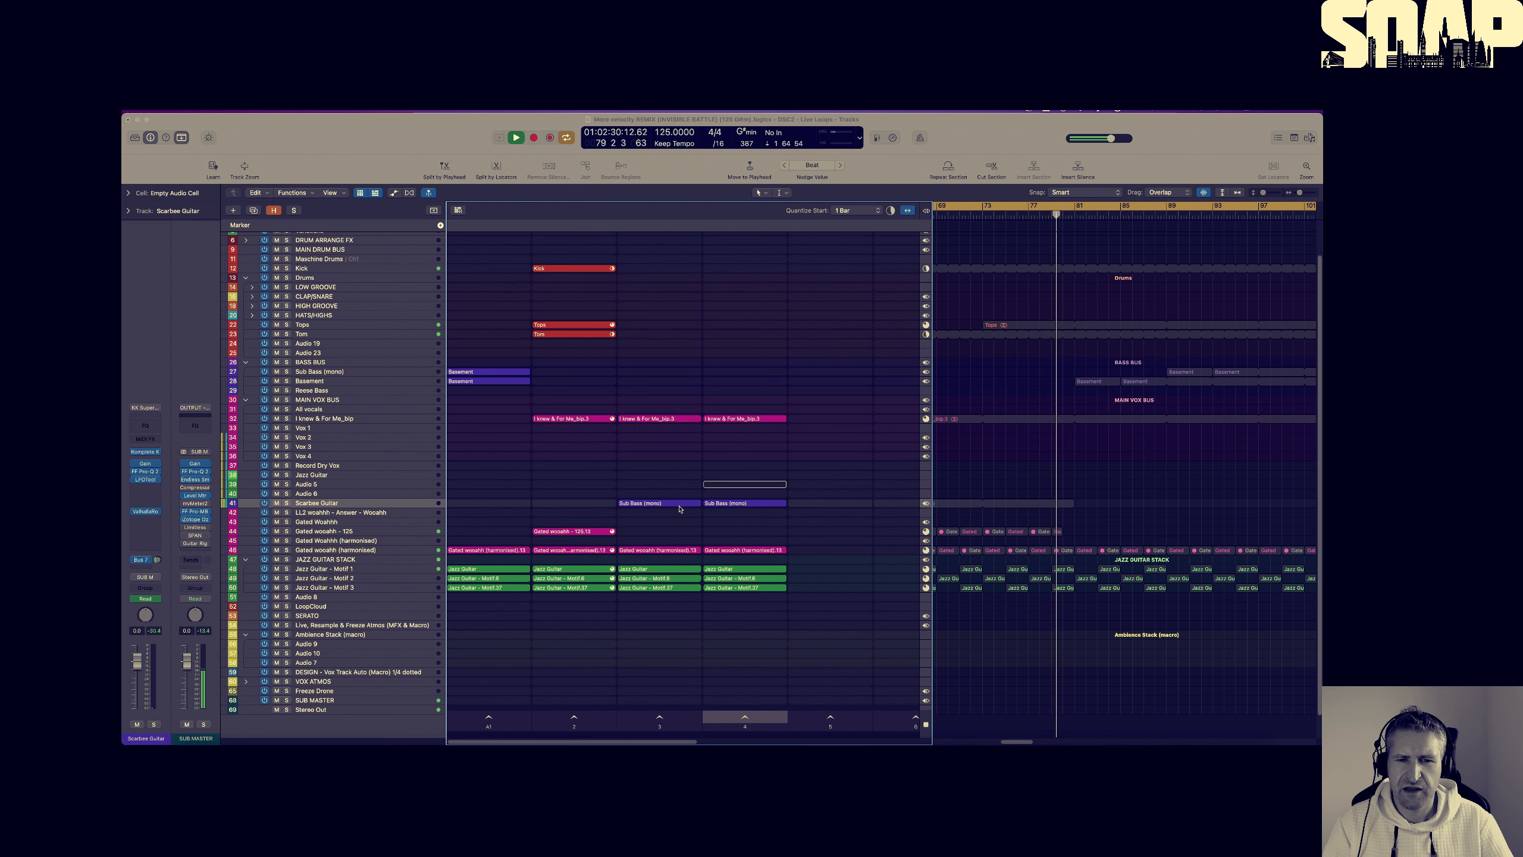
# Start the scene 1 Basement cells on the Sub Bass (mono) and Basement tracks, and stop the scene 2 Jazz Guitar motif cells
pyautogui.click(512, 373)
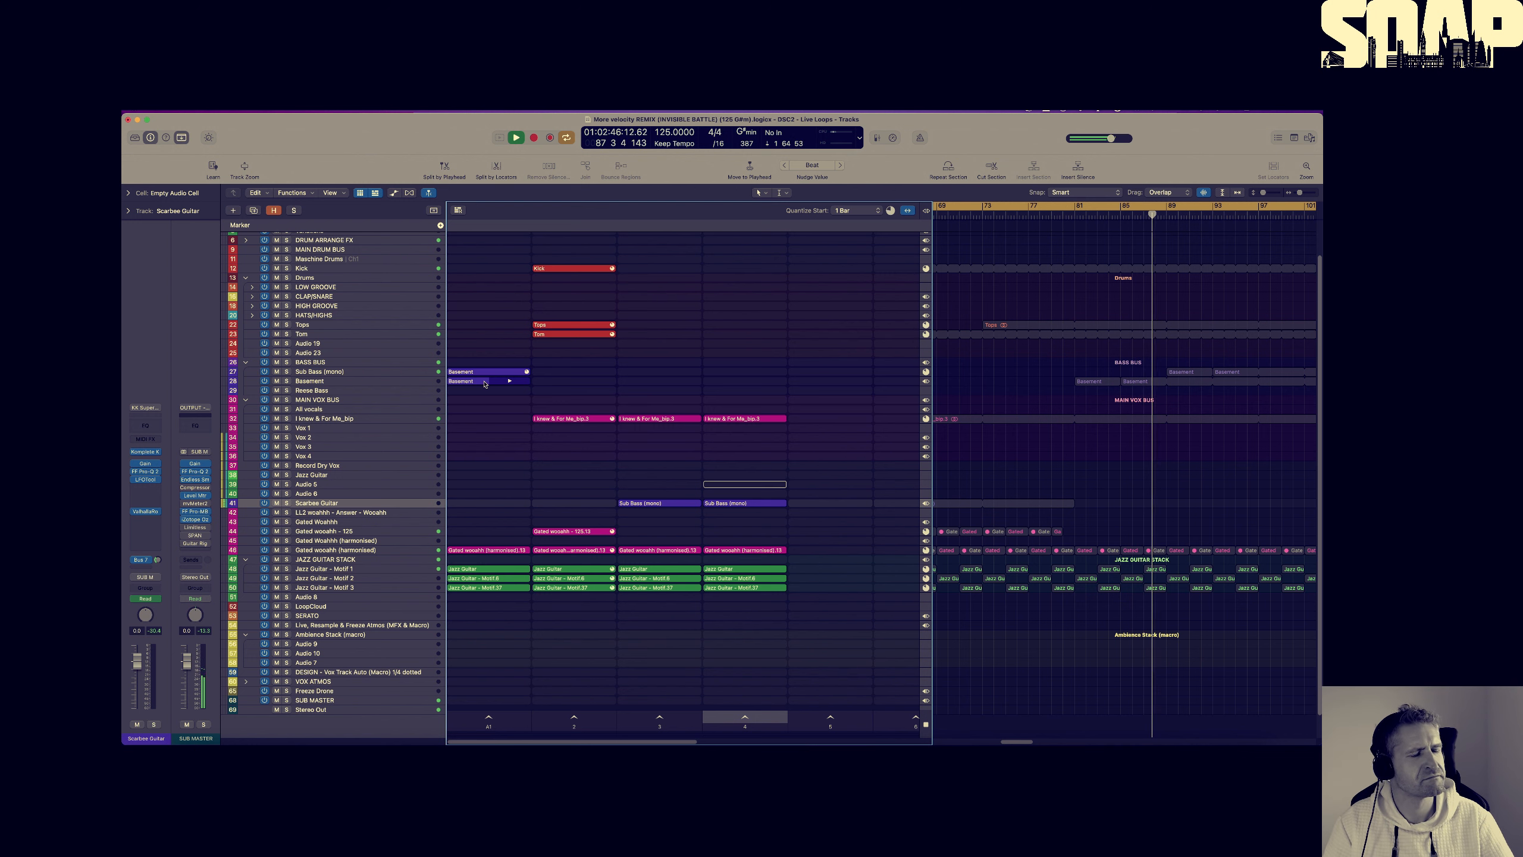
pyautogui.click(509, 382)
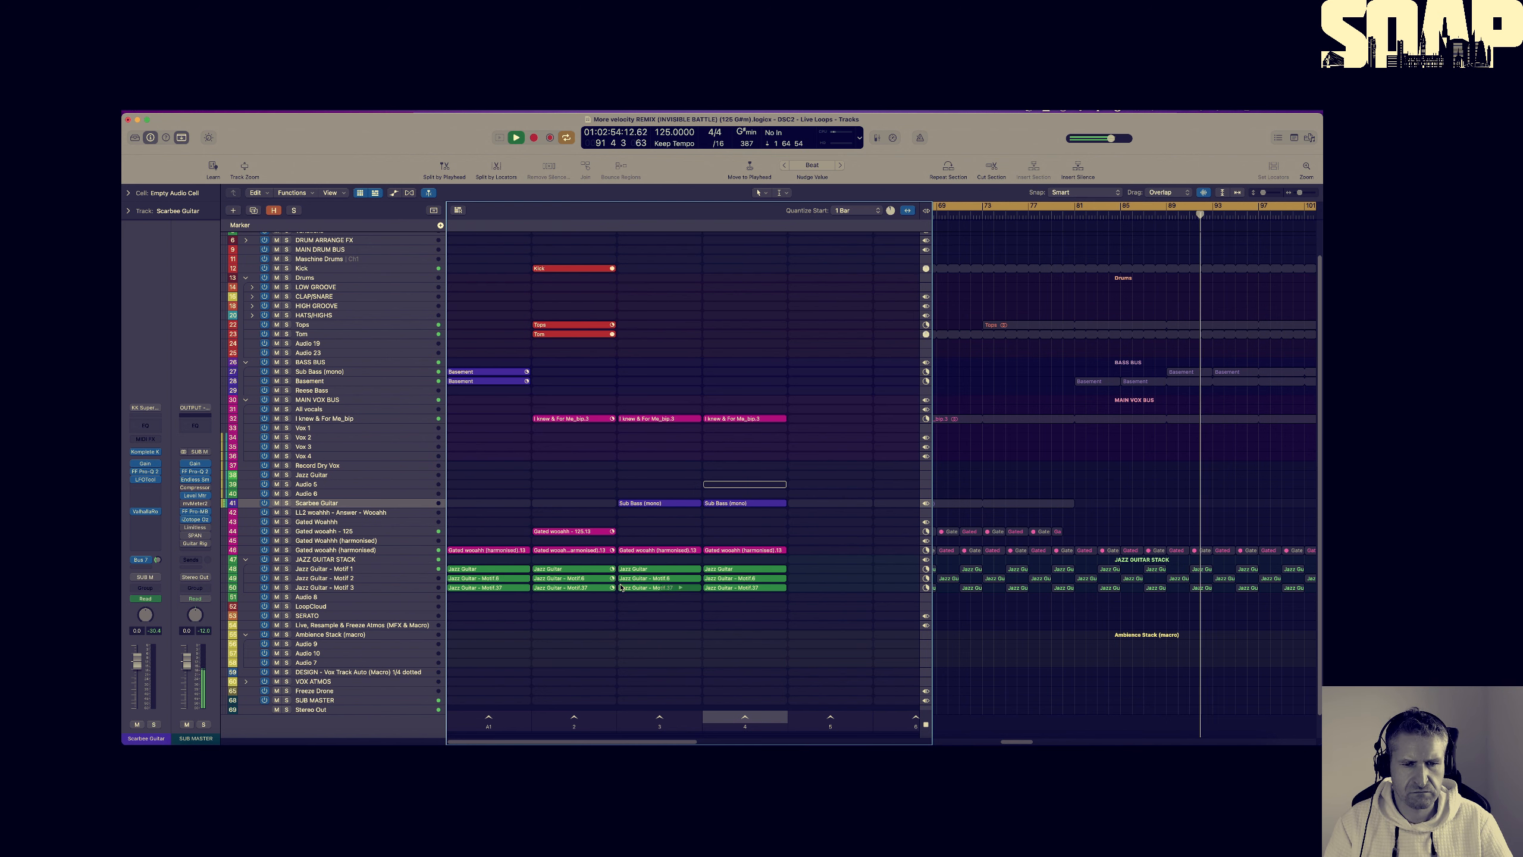
pyautogui.click(596, 579)
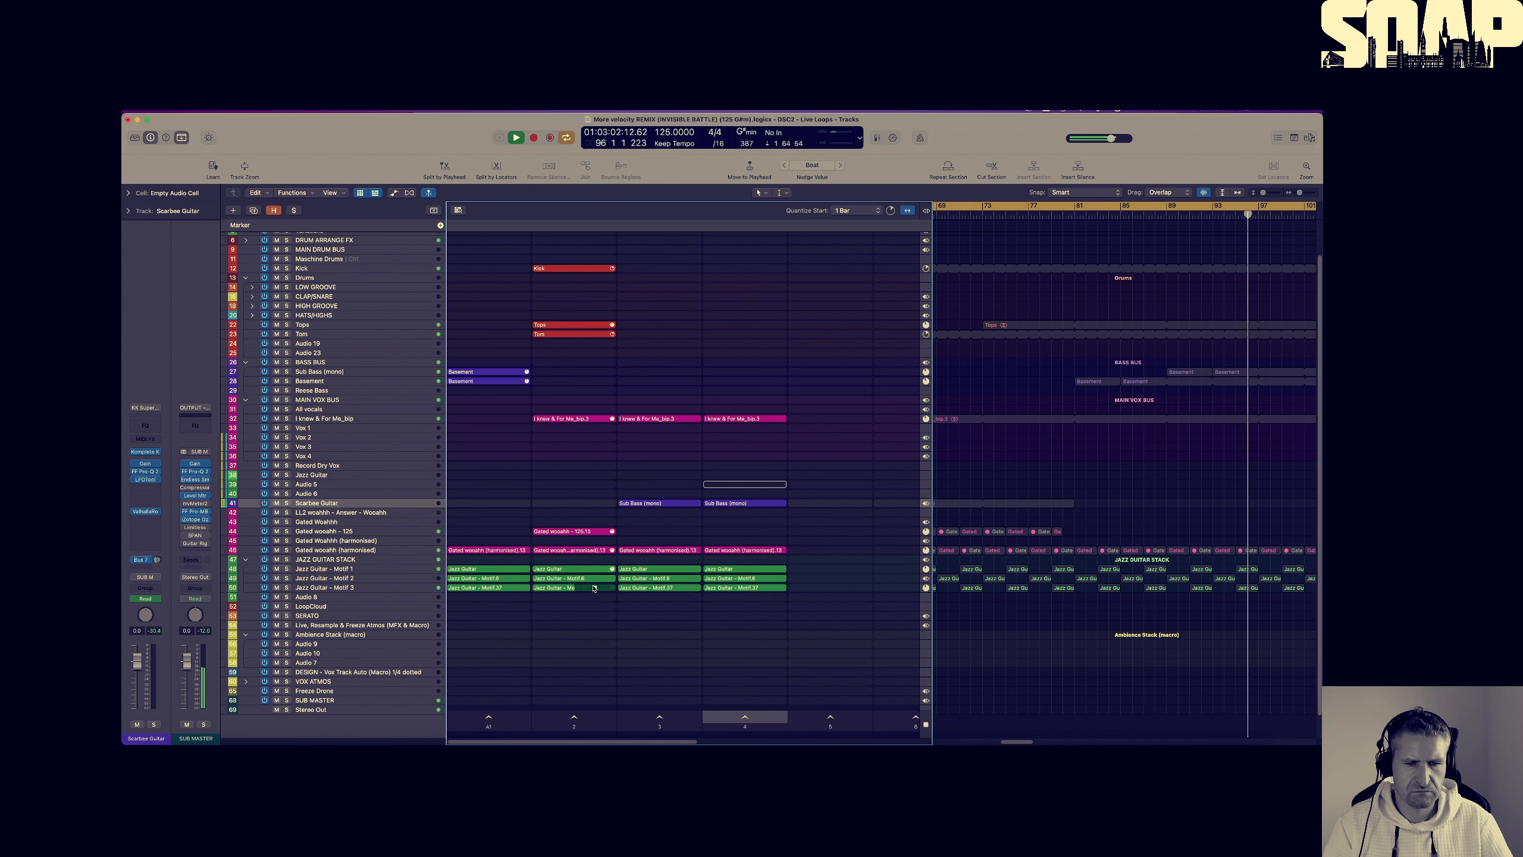
pyautogui.click(593, 570)
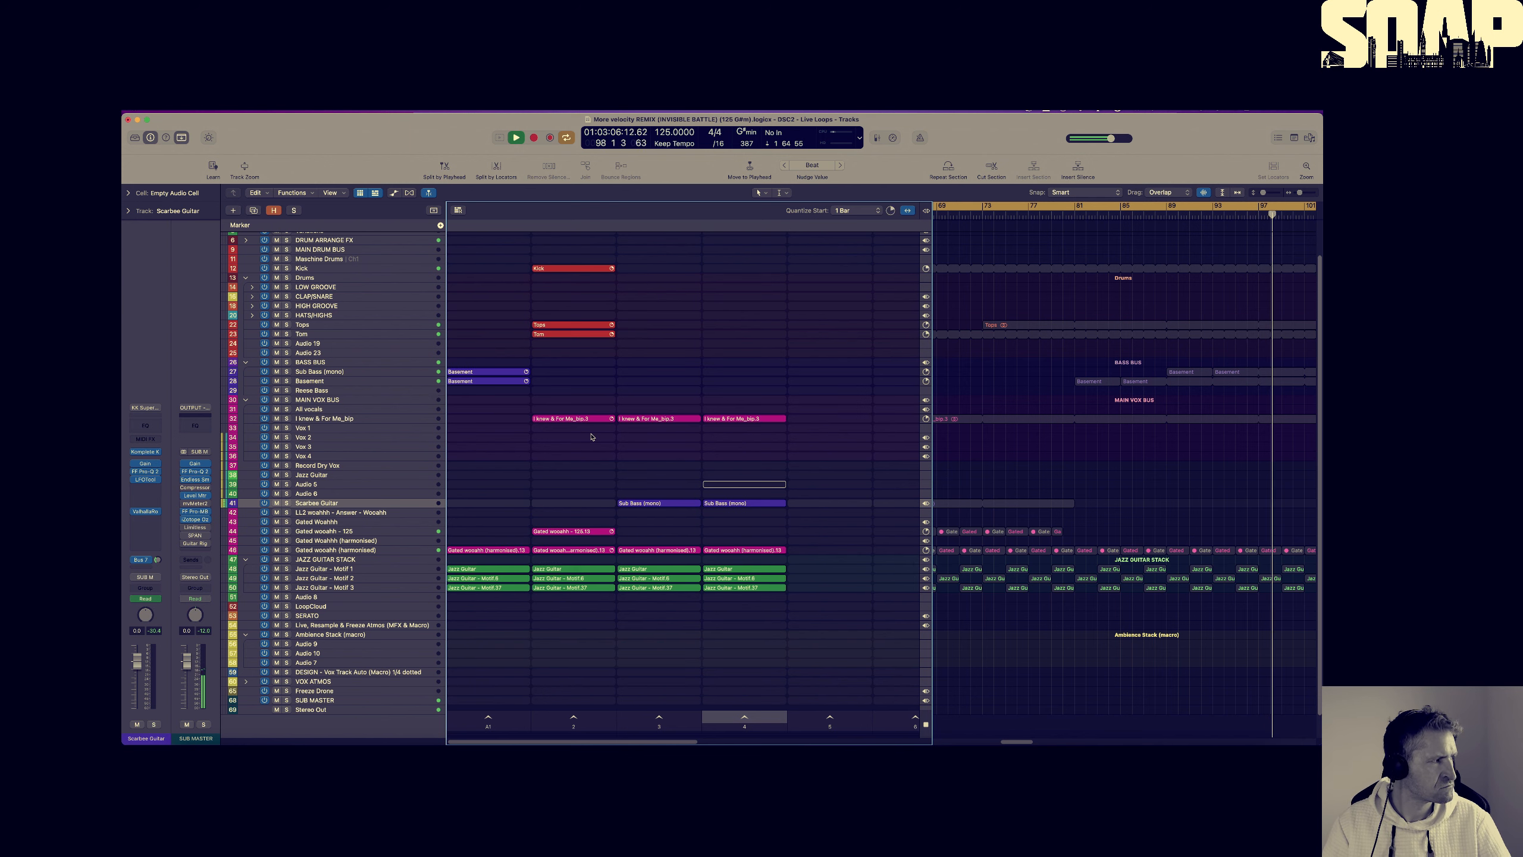
pyautogui.hscroll(1, 593, 436)
pyautogui.scroll(1, 592, 437)
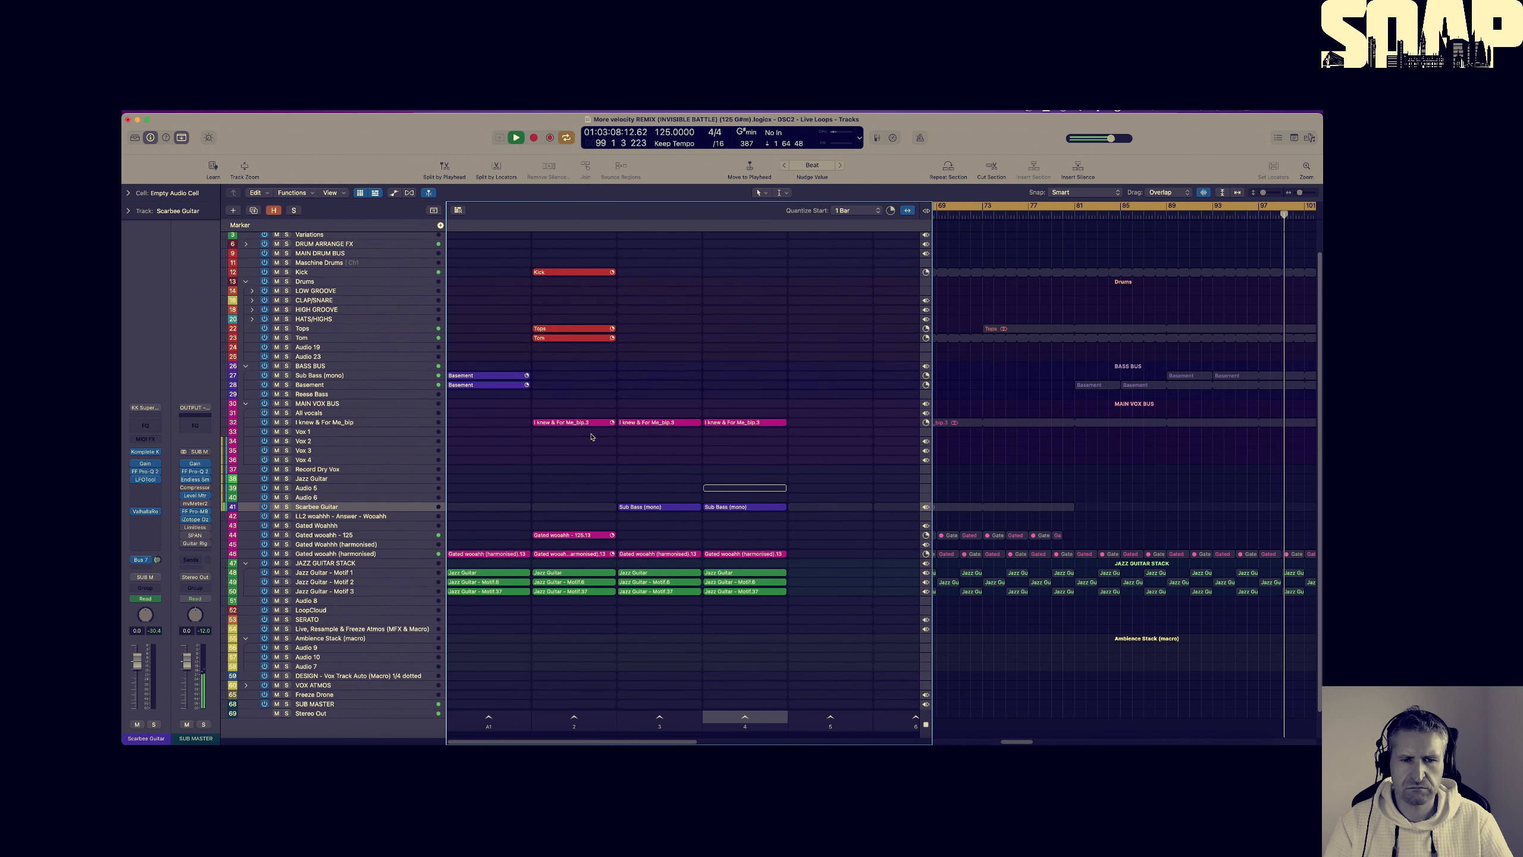
# Start the scene 3 cells, listen to them from bar 57, and stop playback
pyautogui.scroll(1, 591, 437)
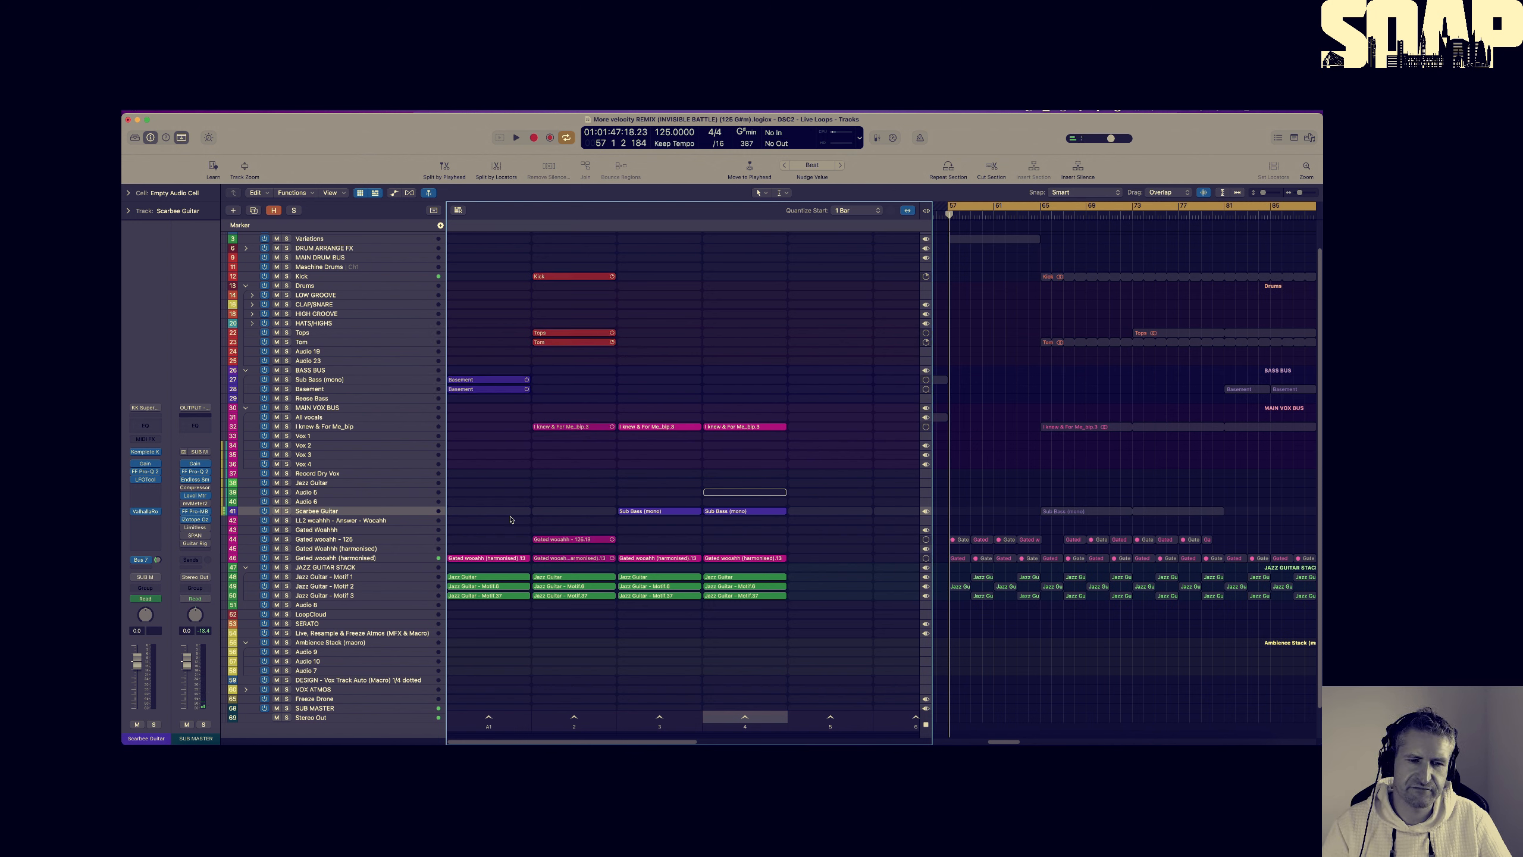
pyautogui.click(688, 715)
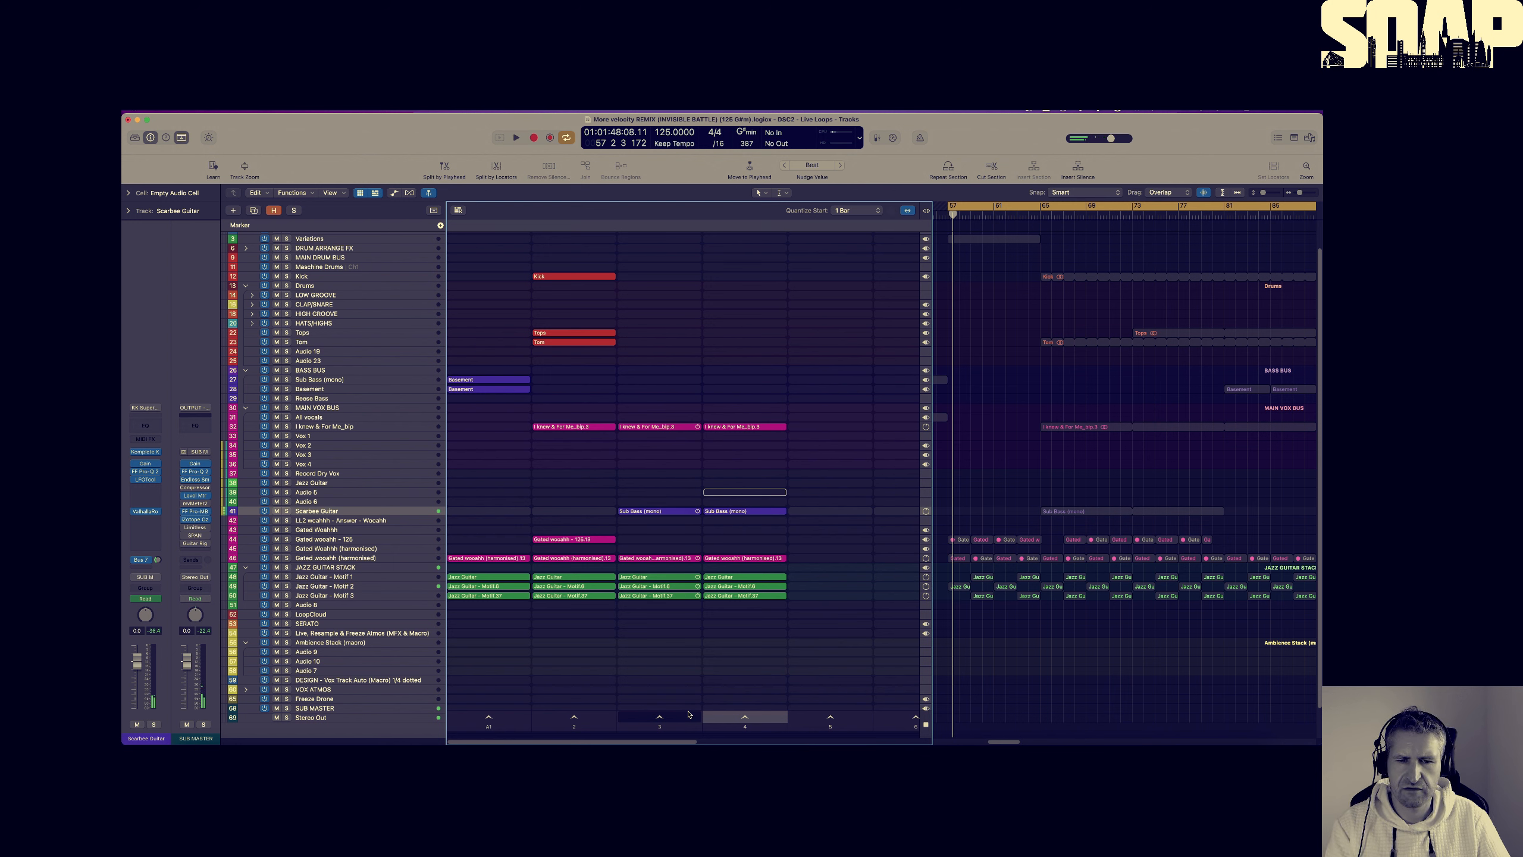
pyautogui.press('space')
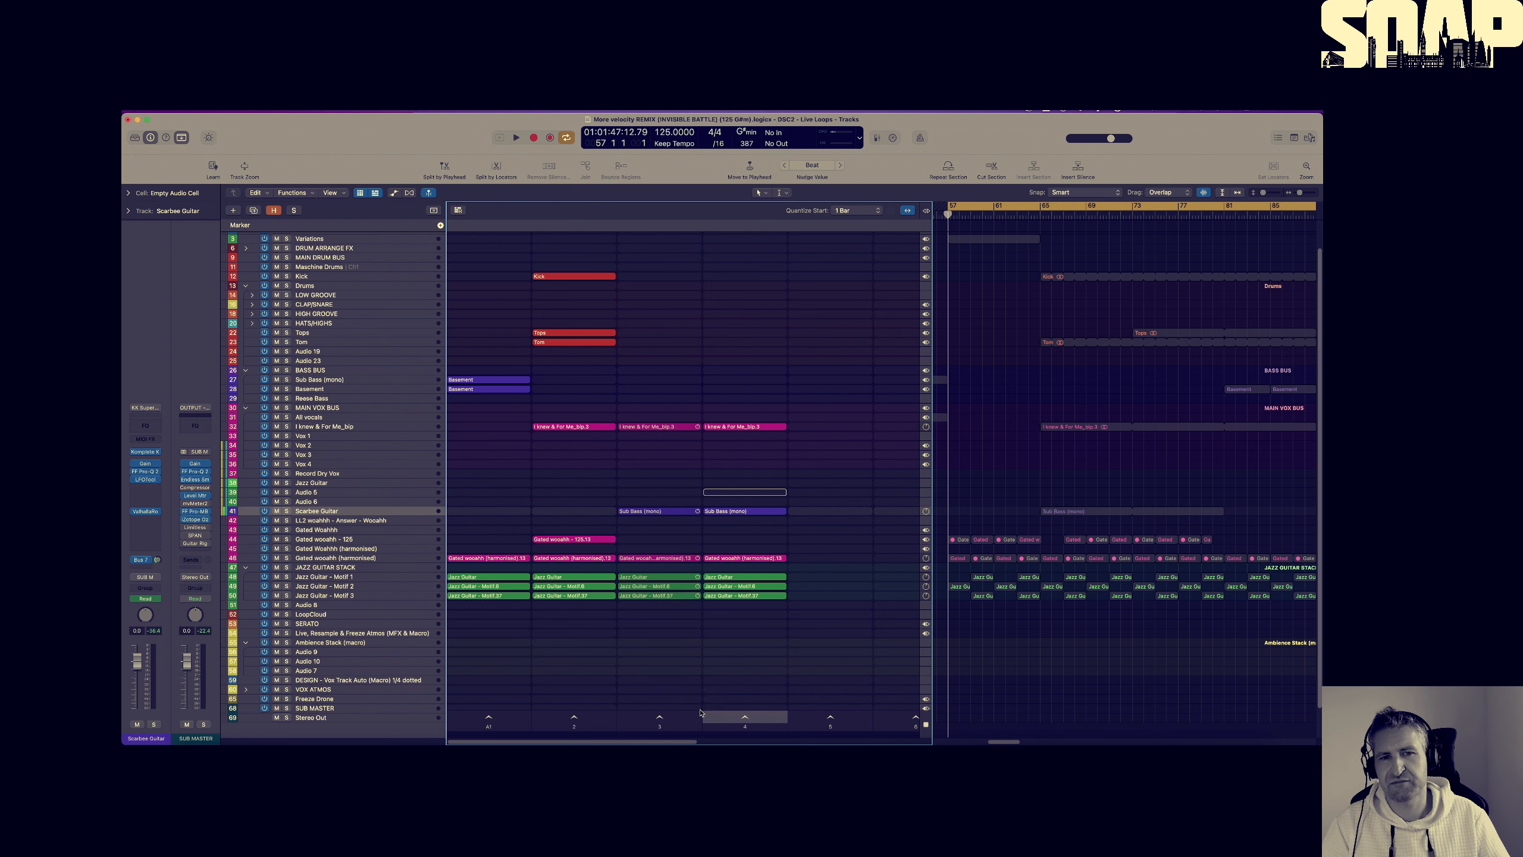
# Switch the Scarbee Guitar track from Live Loops to timeline playback and play its Sub Bass (mono) region, cycling from bar 65
pyautogui.scroll(5, 747, 478)
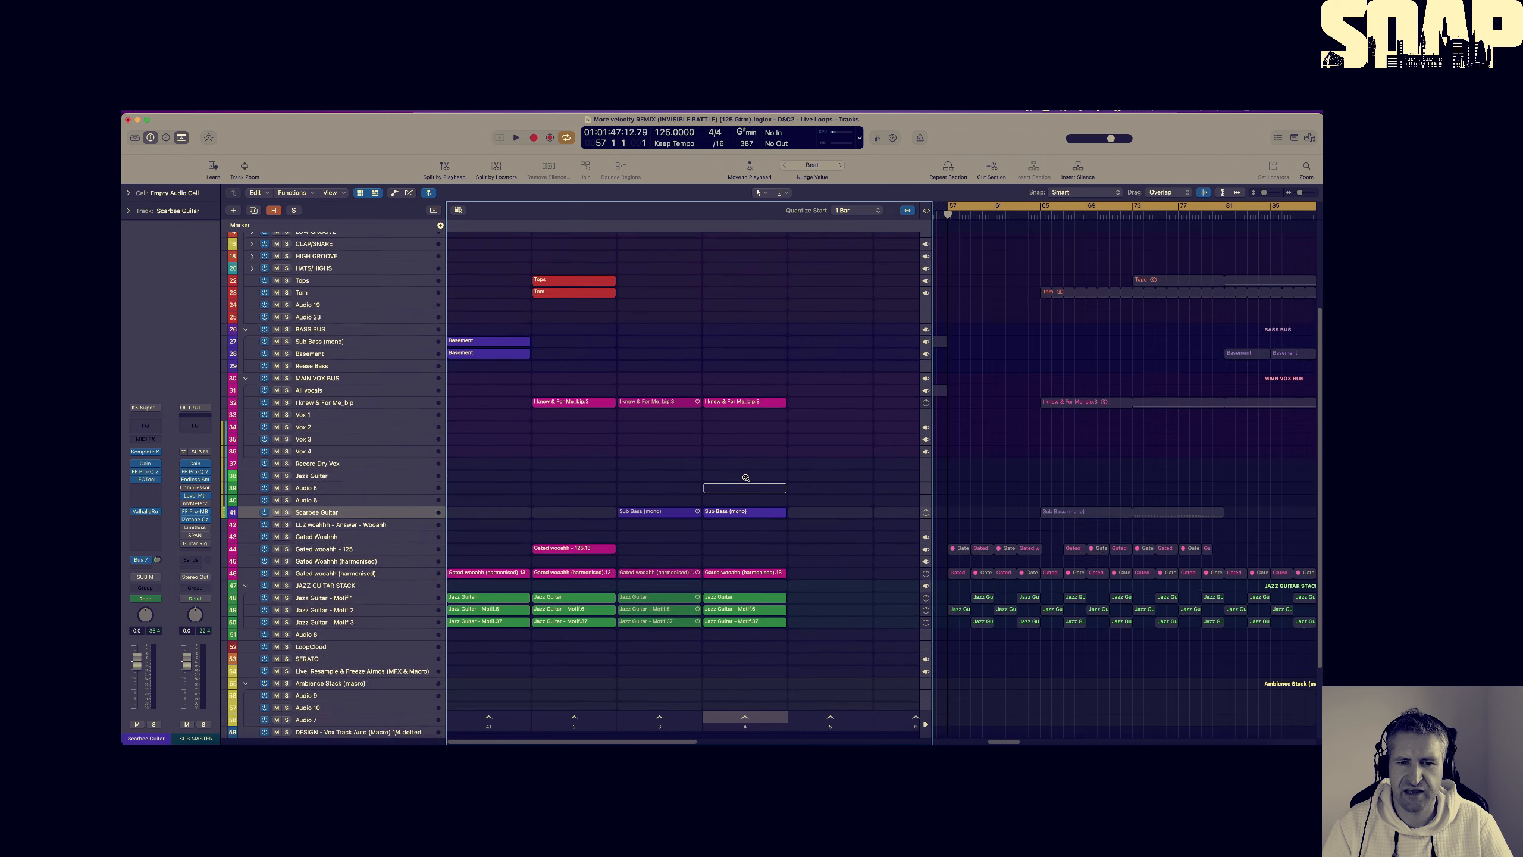
pyautogui.scroll(5, 747, 479)
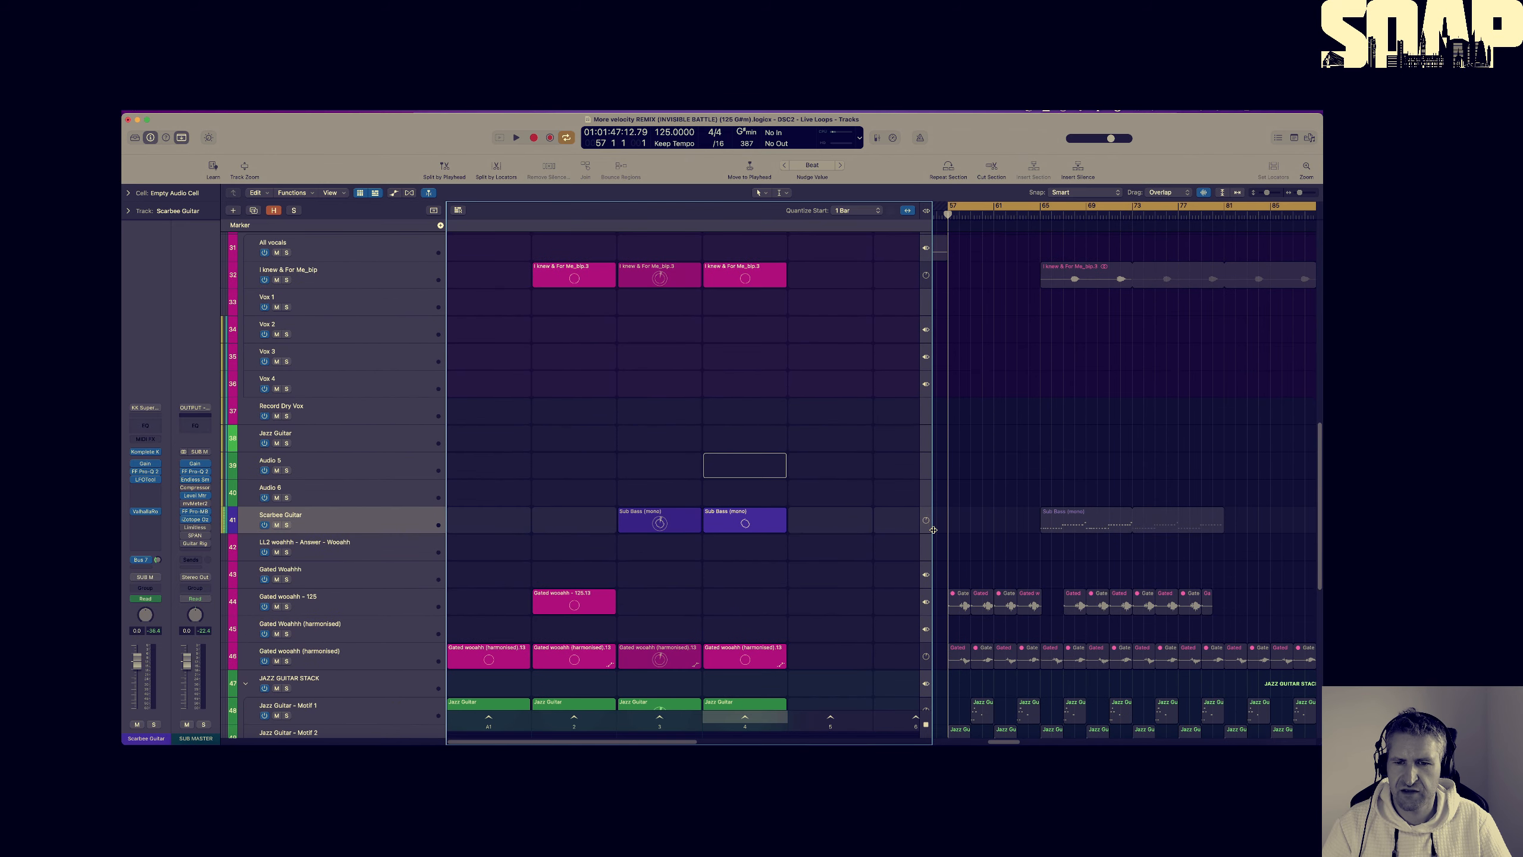
pyautogui.click(925, 522)
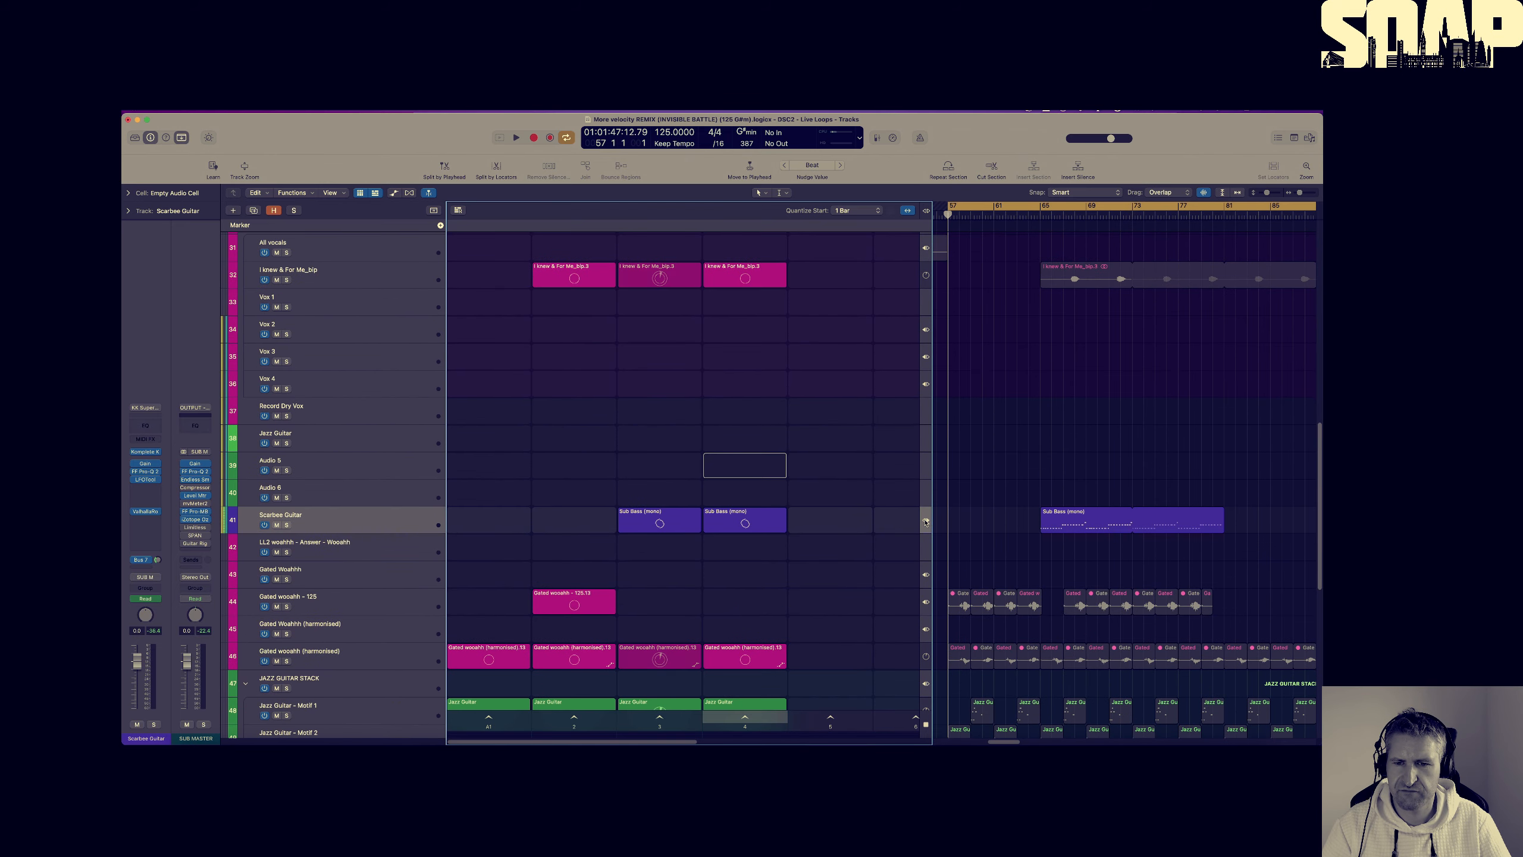
pyautogui.click(1100, 528)
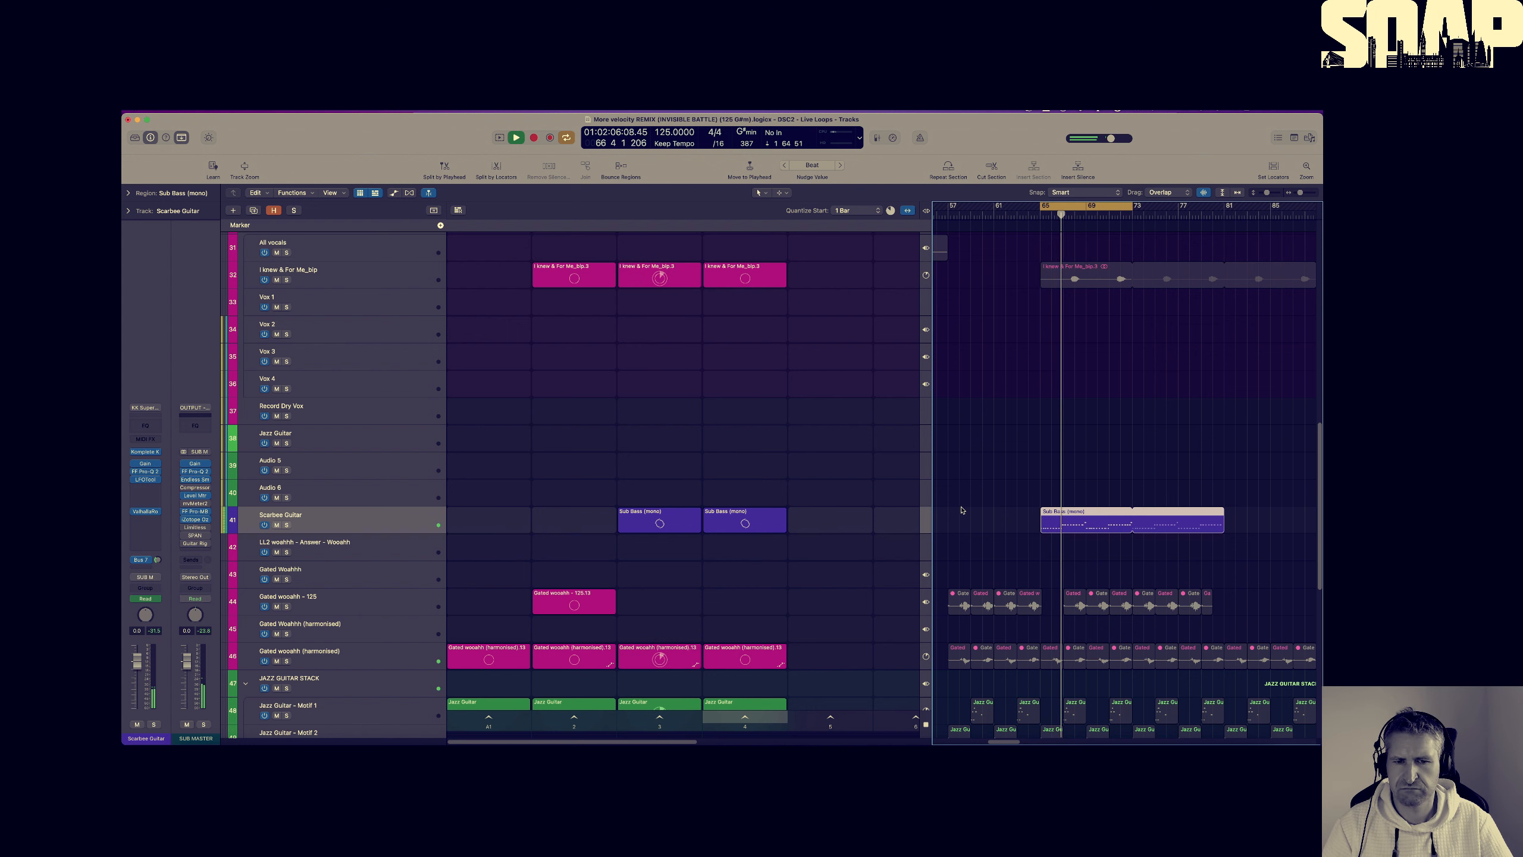
# Trigger the empty scene 5 to silence the scene 3 cells, and stop playback
pyautogui.scroll(-4, 826, 506)
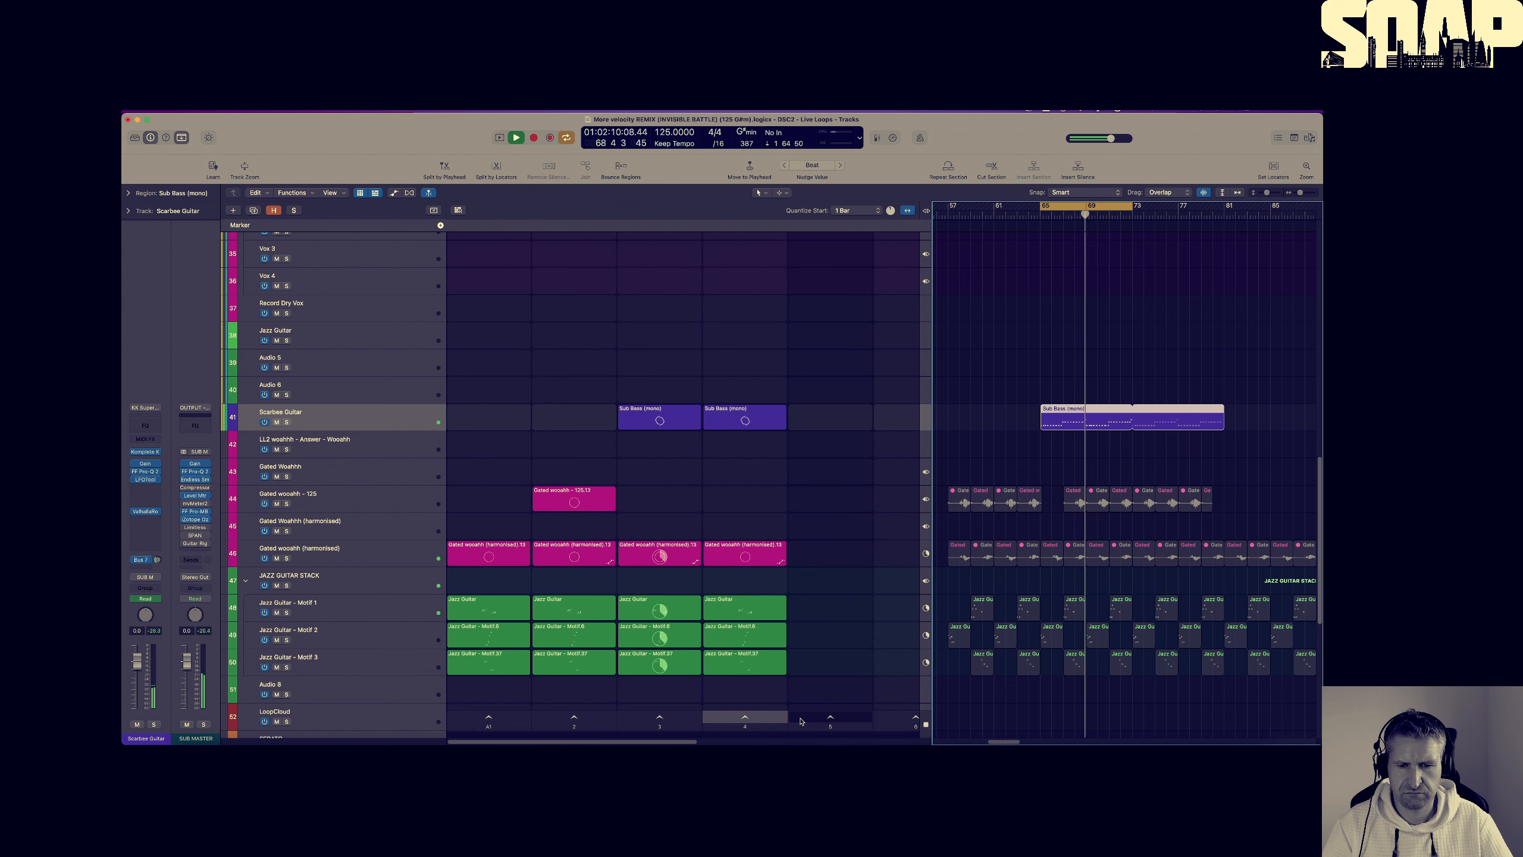
pyautogui.click(819, 721)
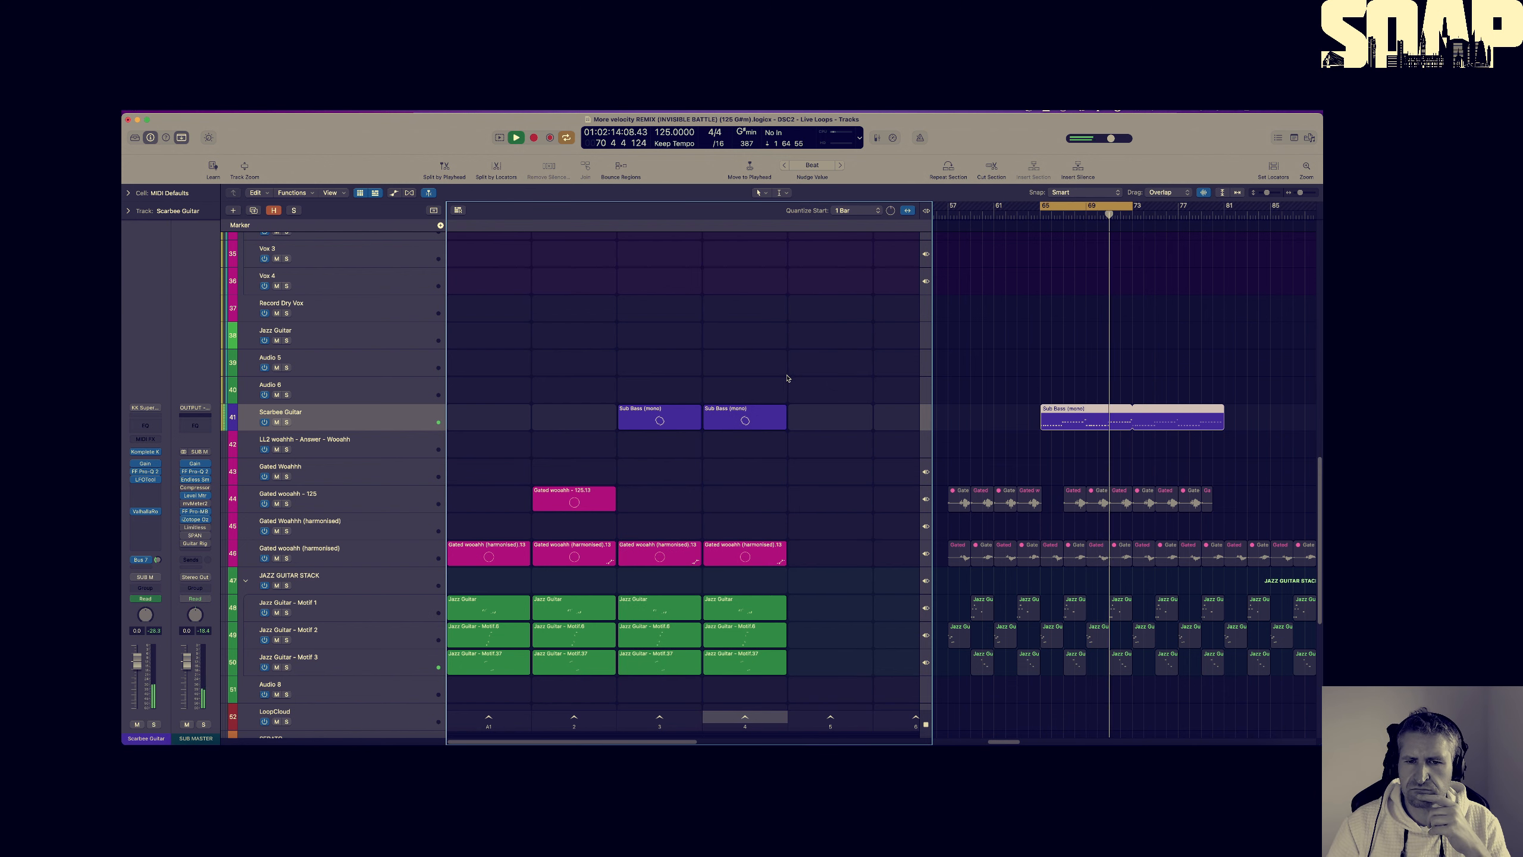
pyautogui.hscroll(4, 786, 378)
pyautogui.hscroll(2, 786, 377)
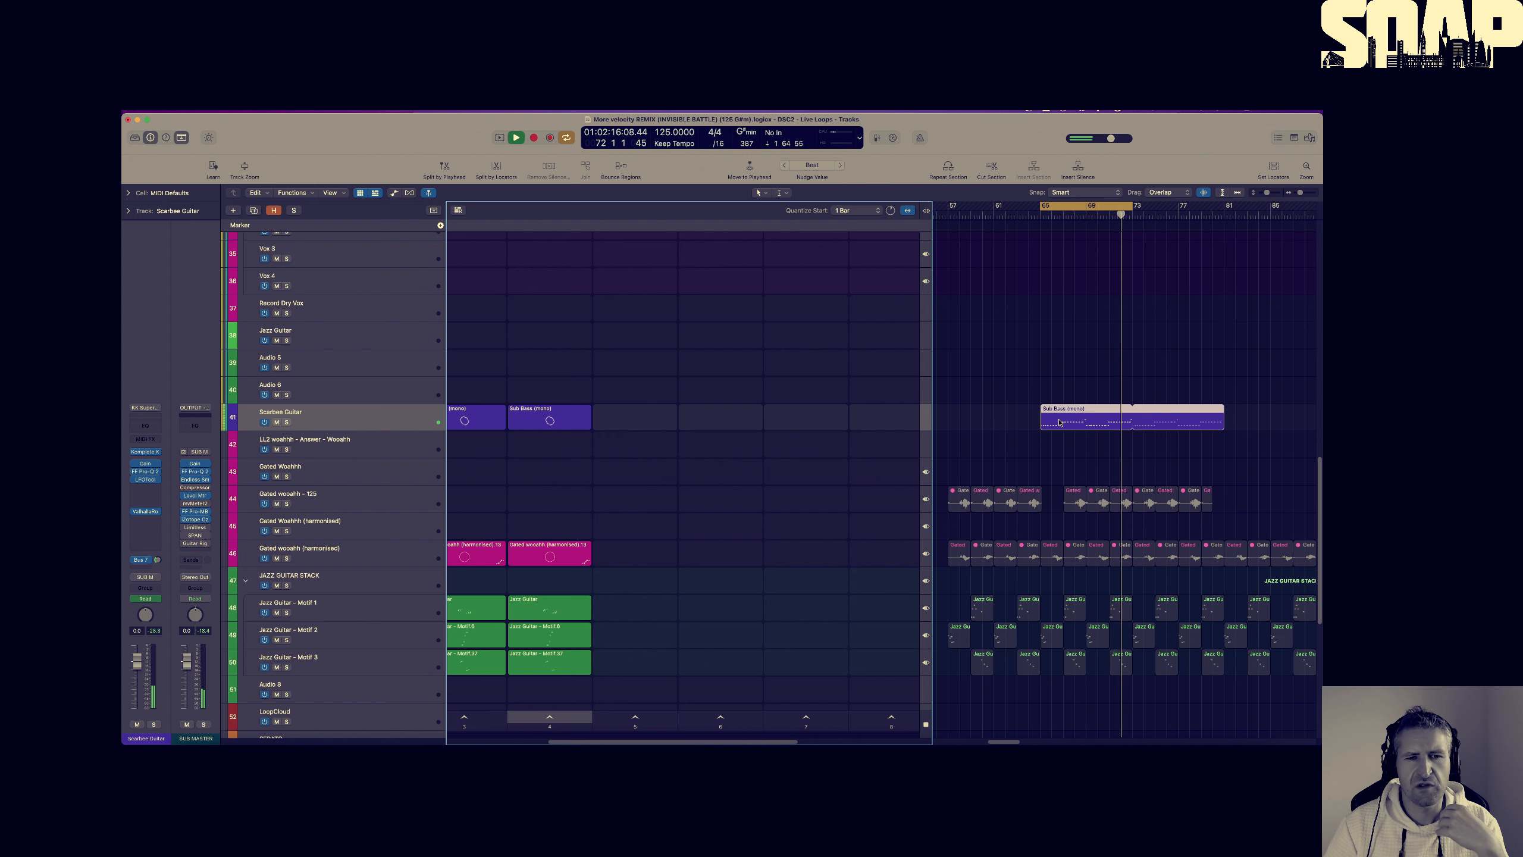
pyautogui.press('space')
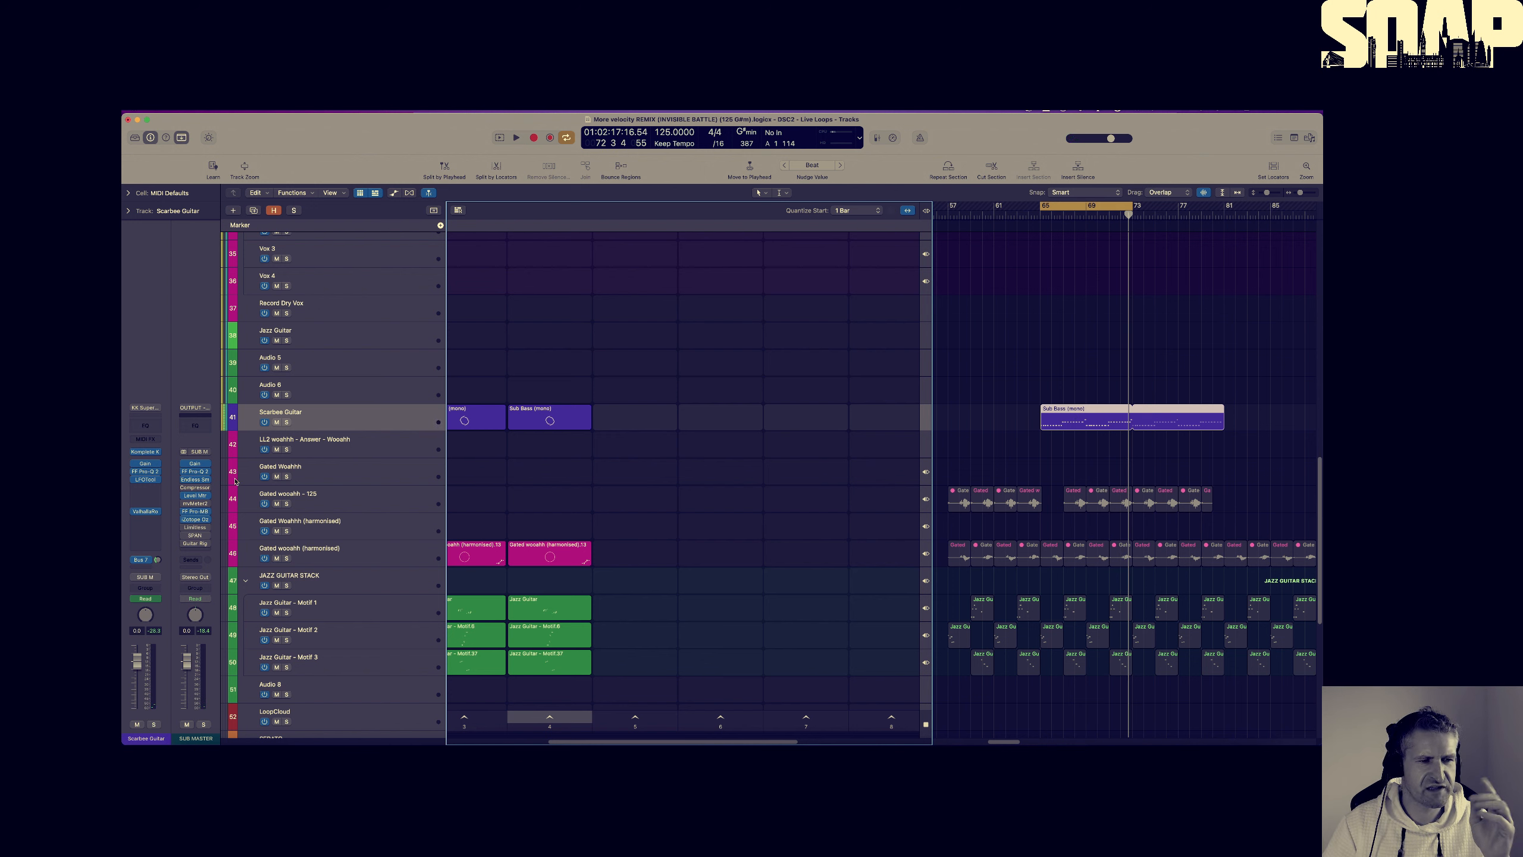
# Open ValhallaRoom on the Scarbee Guitar track and try lowering its Mix during playback
pyautogui.click(144, 515)
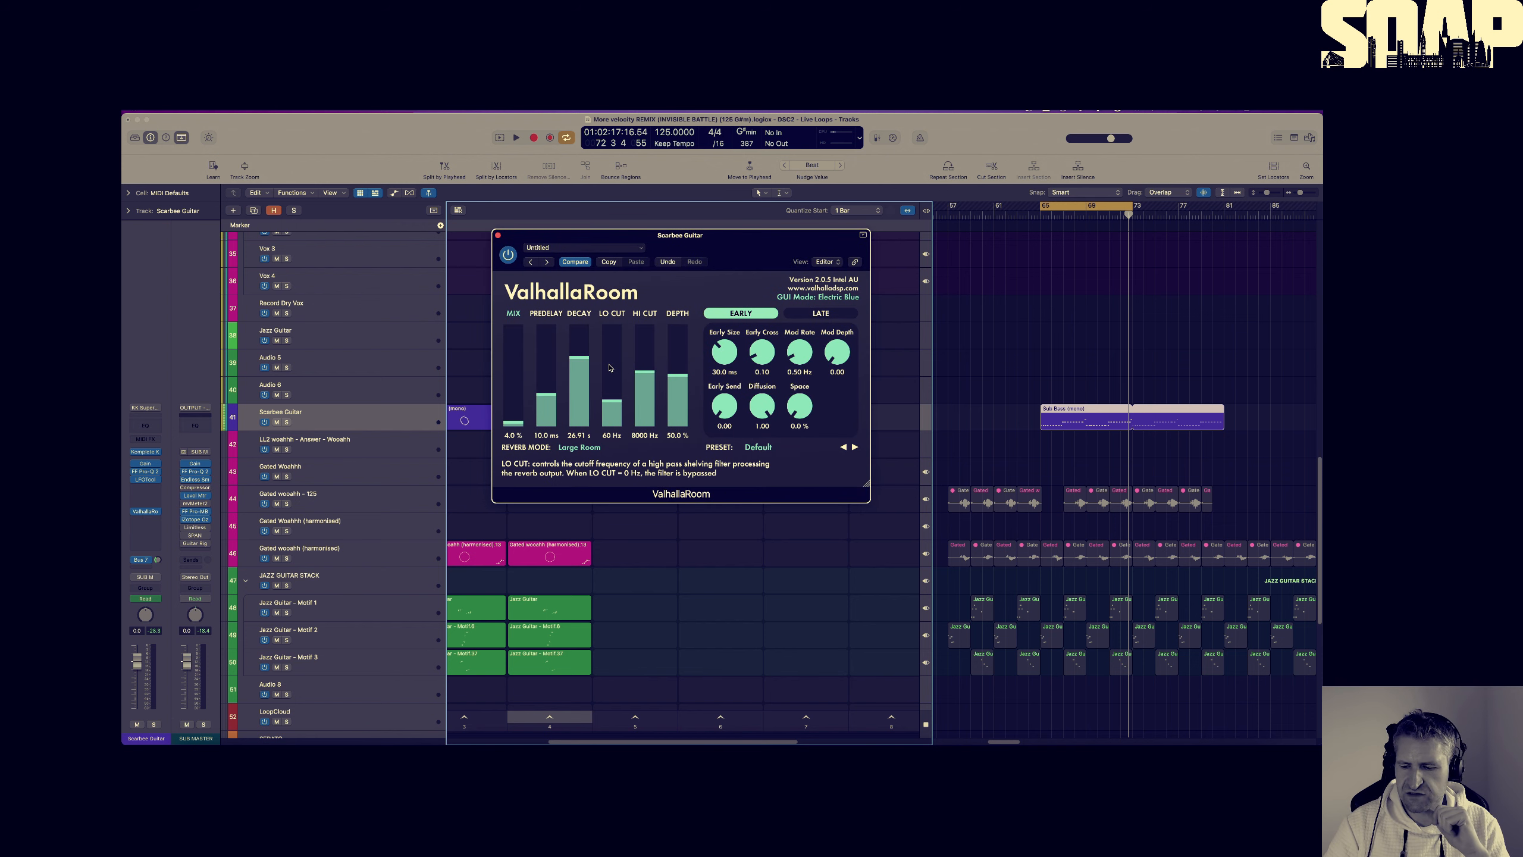
pyautogui.press('space')
pyautogui.moveTo(513, 417)
pyautogui.mouseDown()
pyautogui.moveTo(514, 341)
pyautogui.moveTo(515, 427)
pyautogui.moveTo(538, 318)
pyautogui.moveTo(538, 427)
pyautogui.mouseUp()
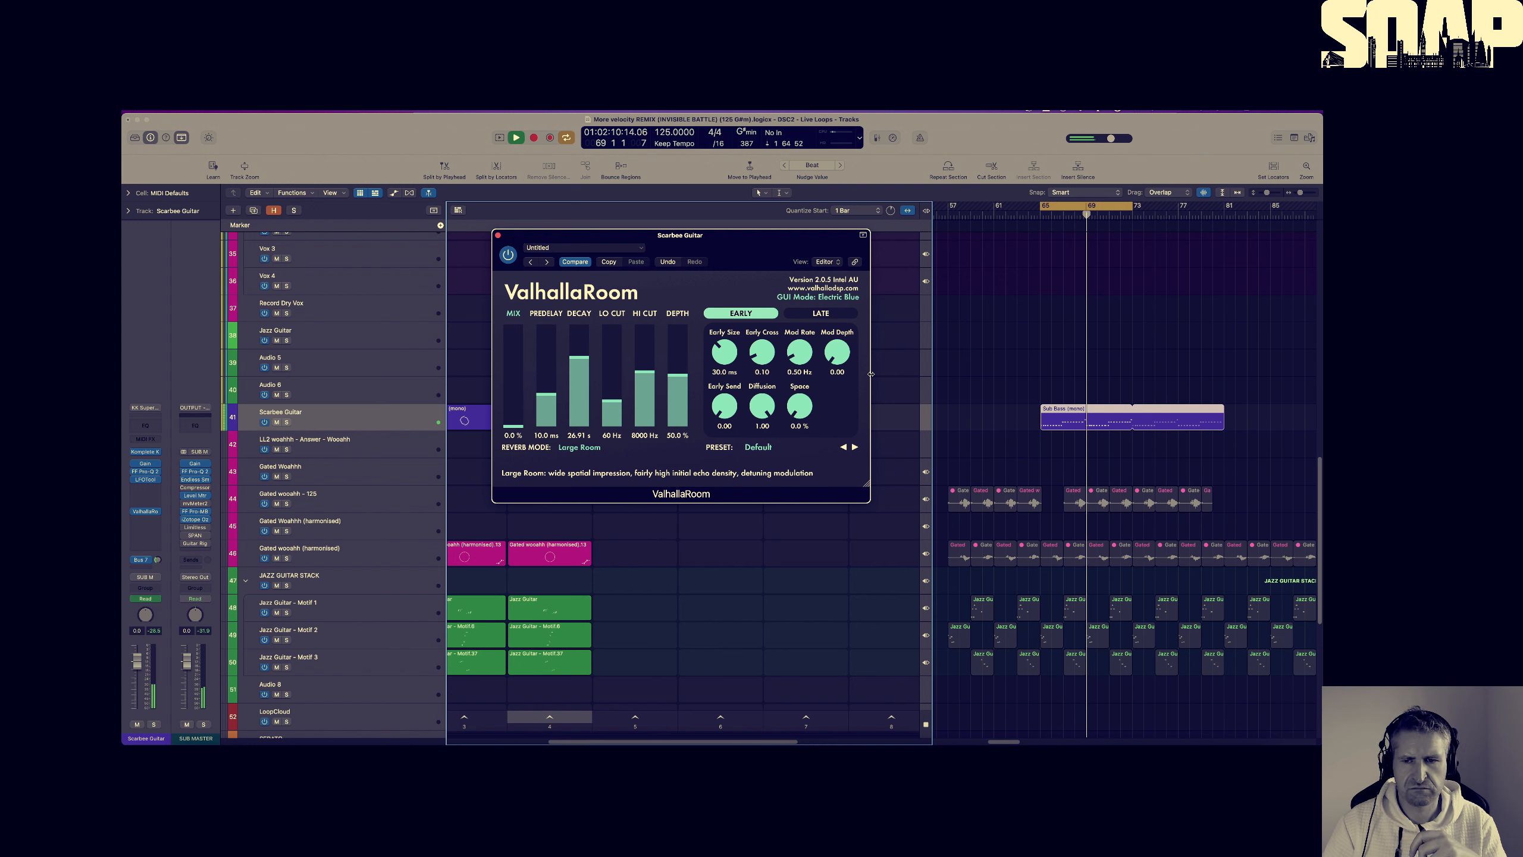
pyautogui.press('space')
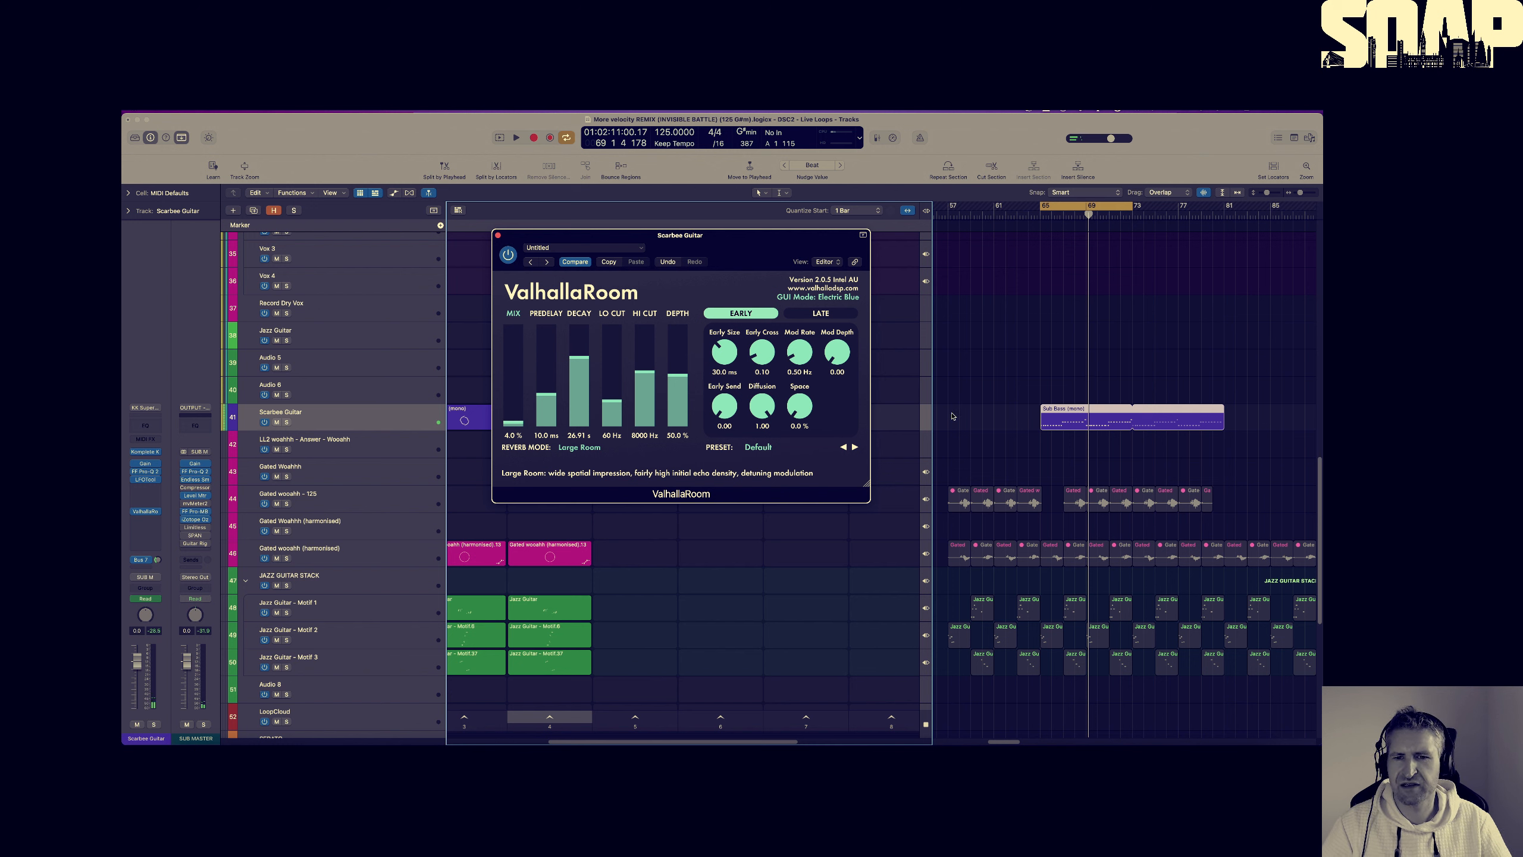
# Set ValhallaRoom's Mix to 0% and switch the Scarbee Guitar track's displayed automation from track-based to region-based
pyautogui.press('a')
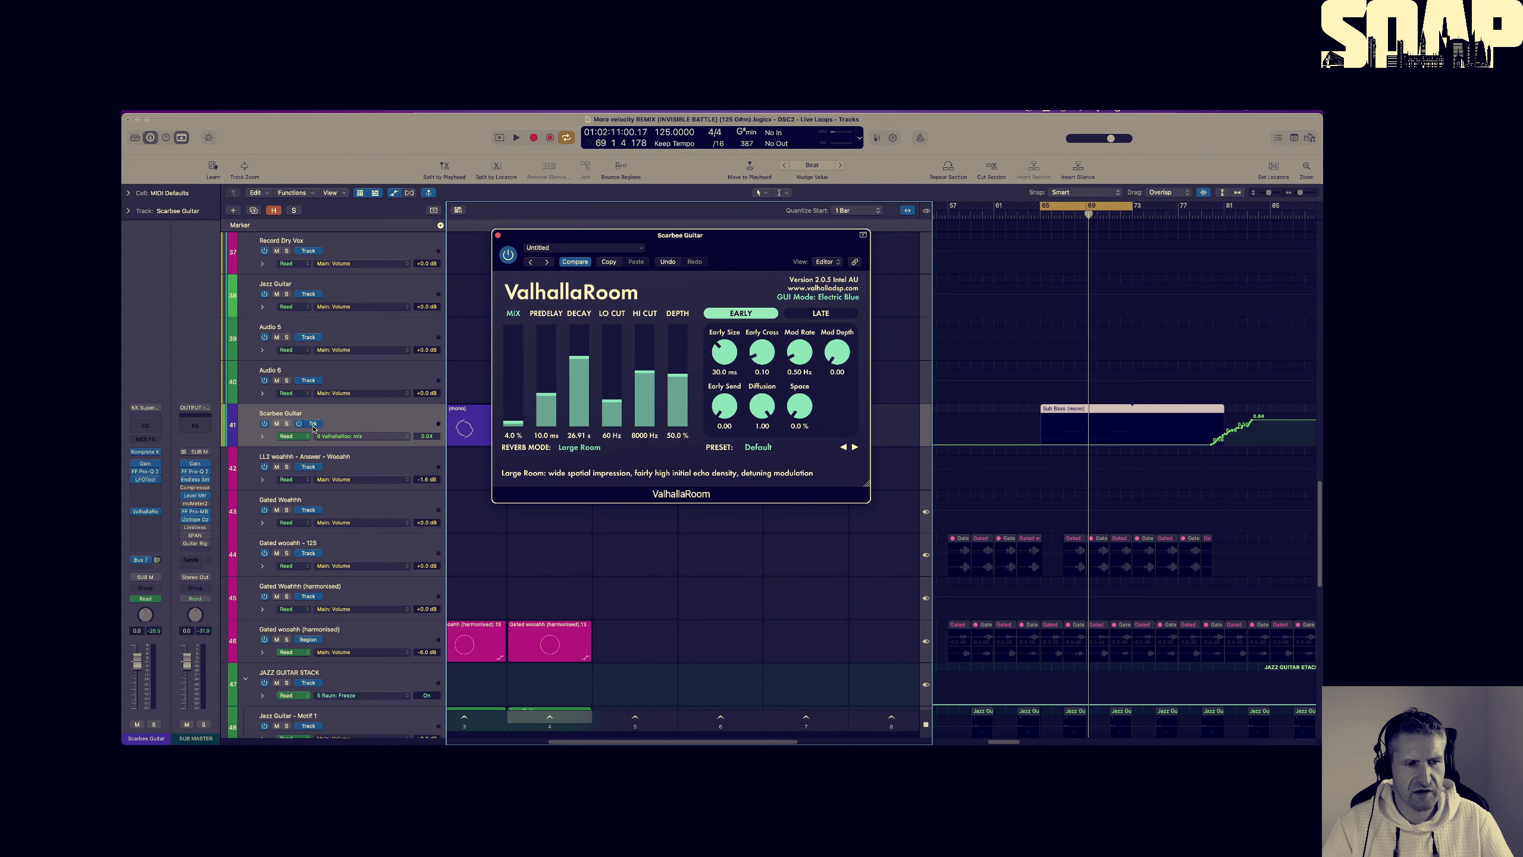
pyautogui.click(509, 418)
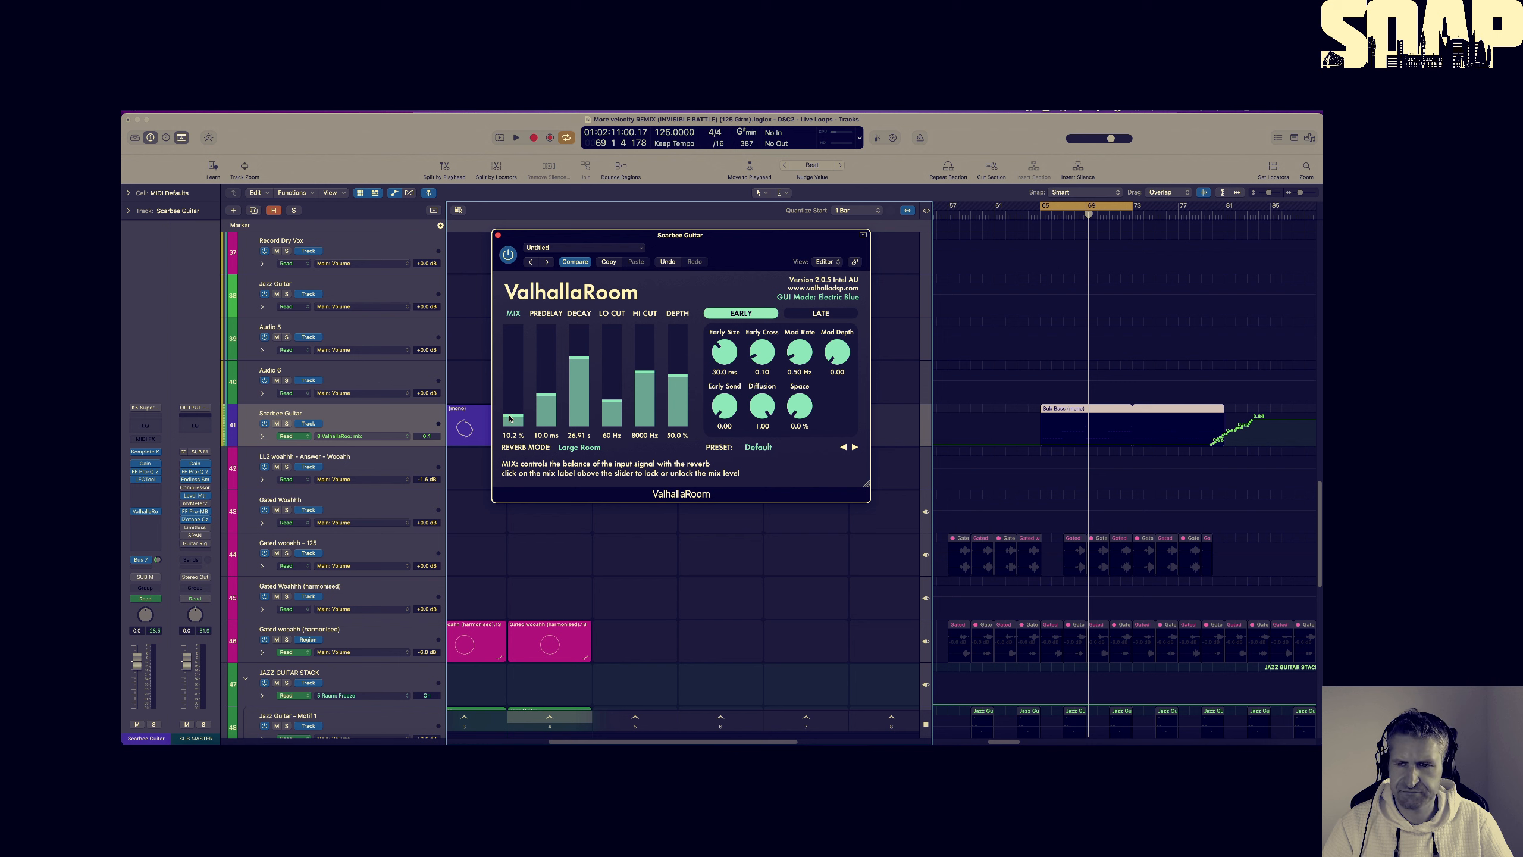
pyautogui.moveTo(510, 418); pyautogui.dragTo(510, 429)
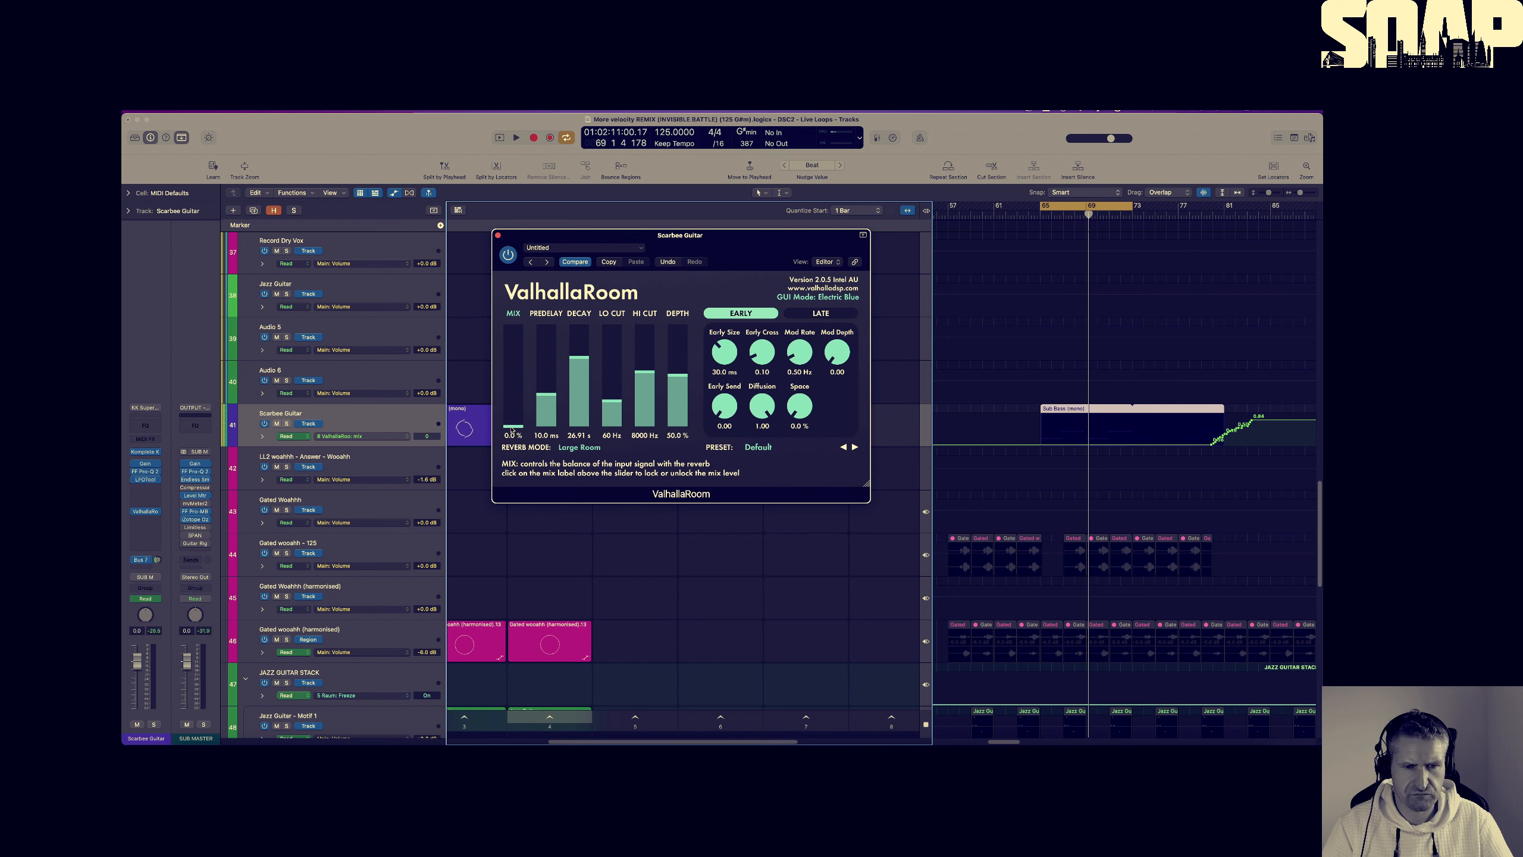
pyautogui.click(312, 424)
pyautogui.click(514, 423)
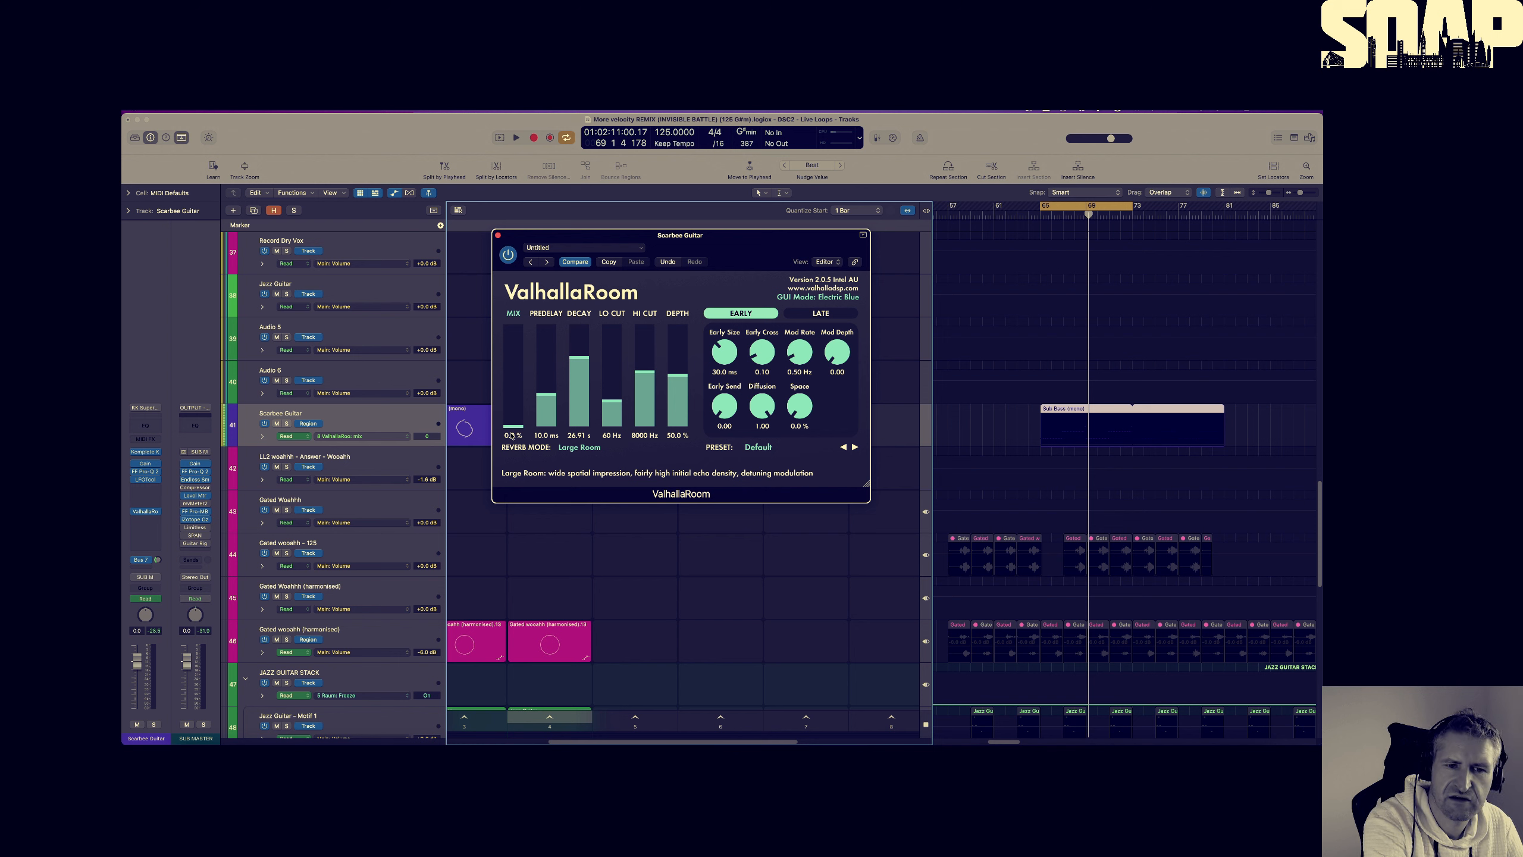
pyautogui.scroll(5, 512, 436)
pyautogui.scroll(-5, 512, 435)
pyautogui.scroll(4, 511, 435)
pyautogui.scroll(-5, 511, 435)
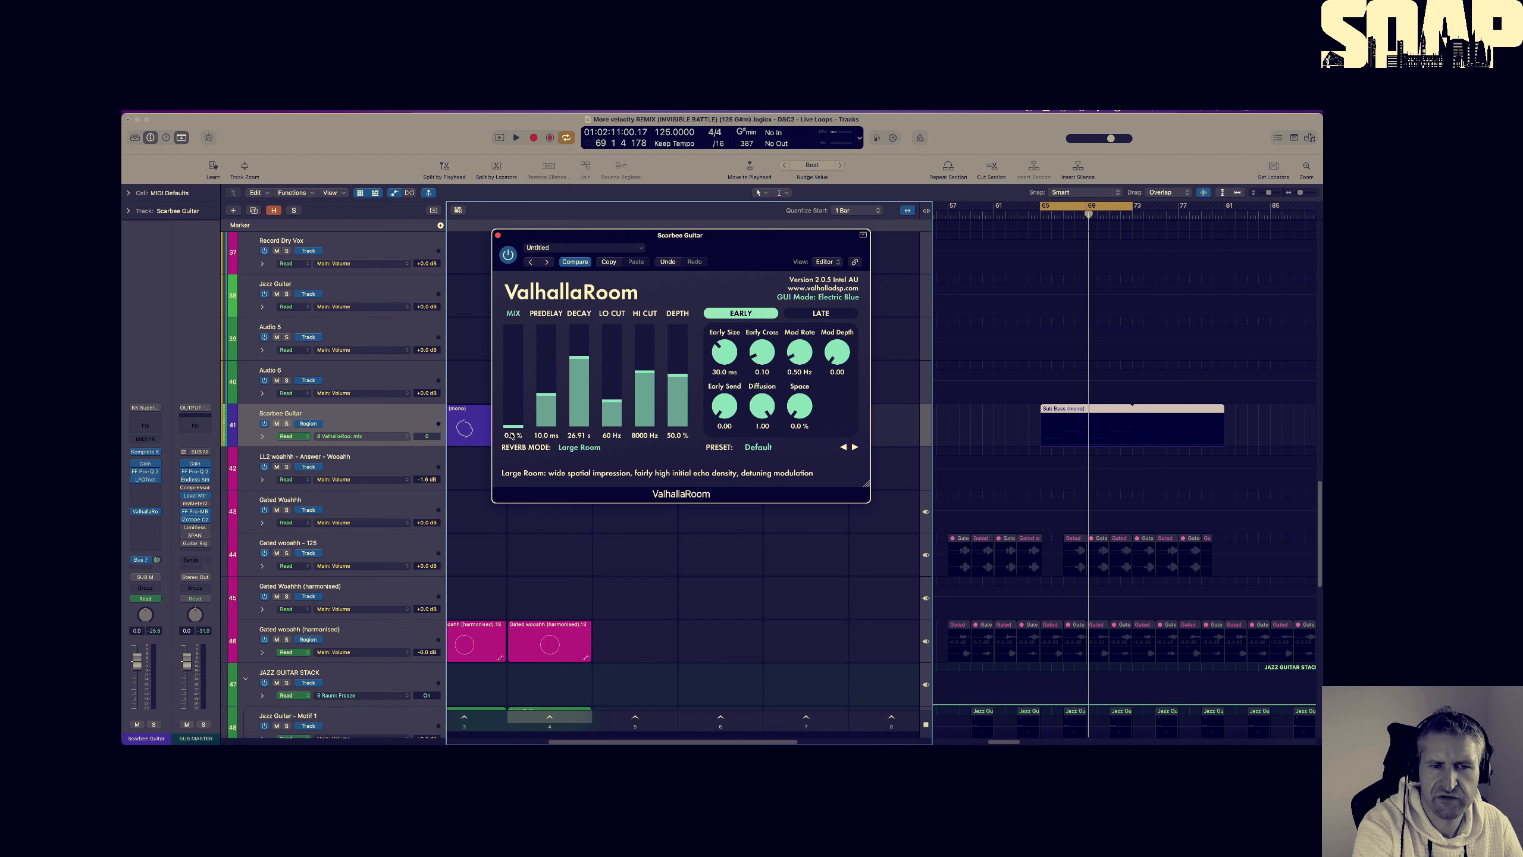
# Review the Automation preferences, including the write options and Automation Quick Access, and close them
pyautogui.click(382, 131)
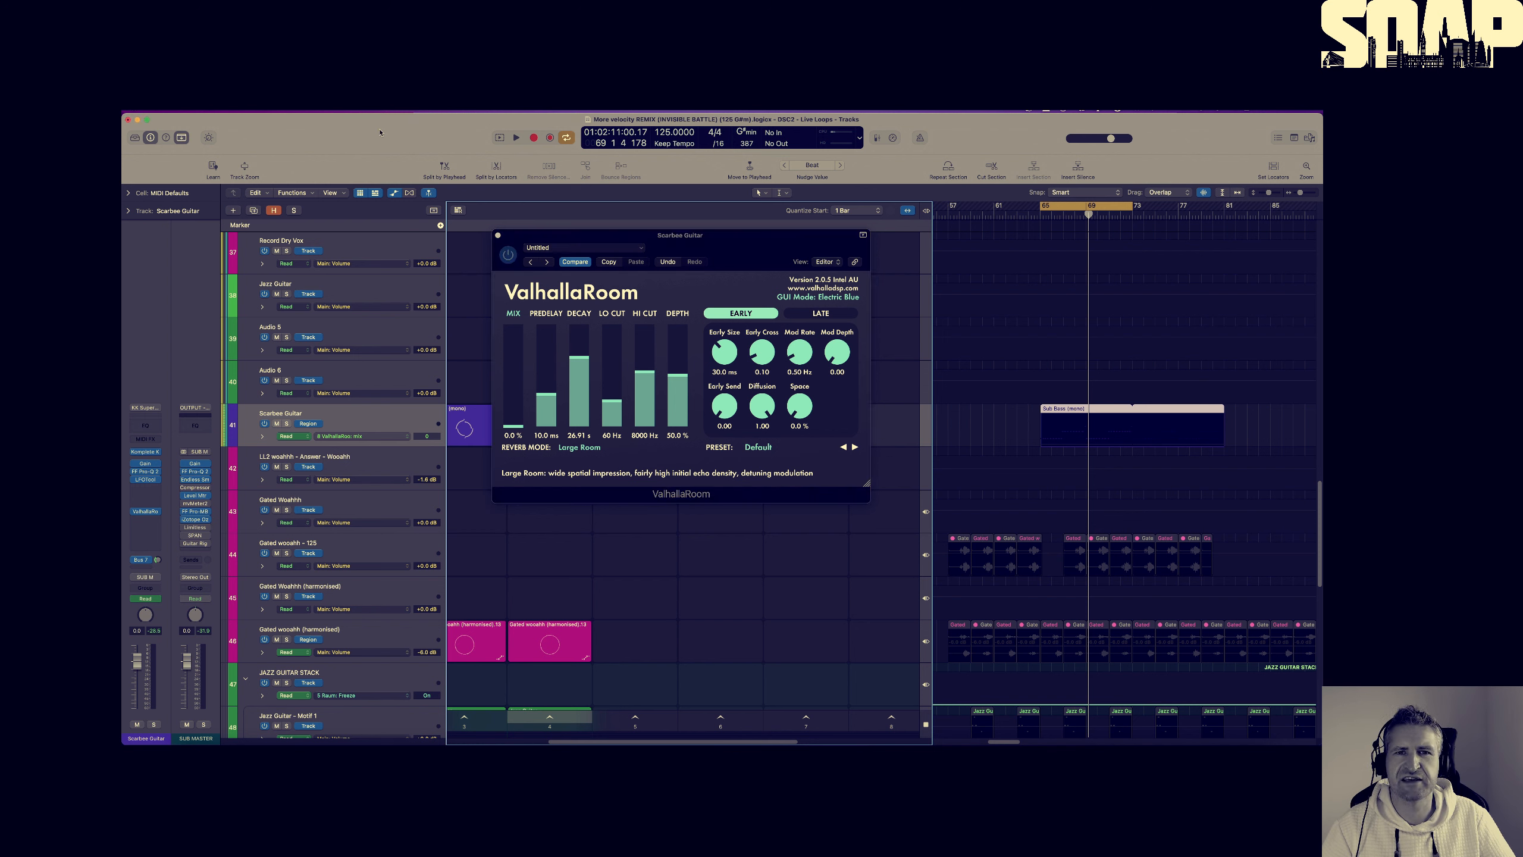
pyautogui.click(186, 112)
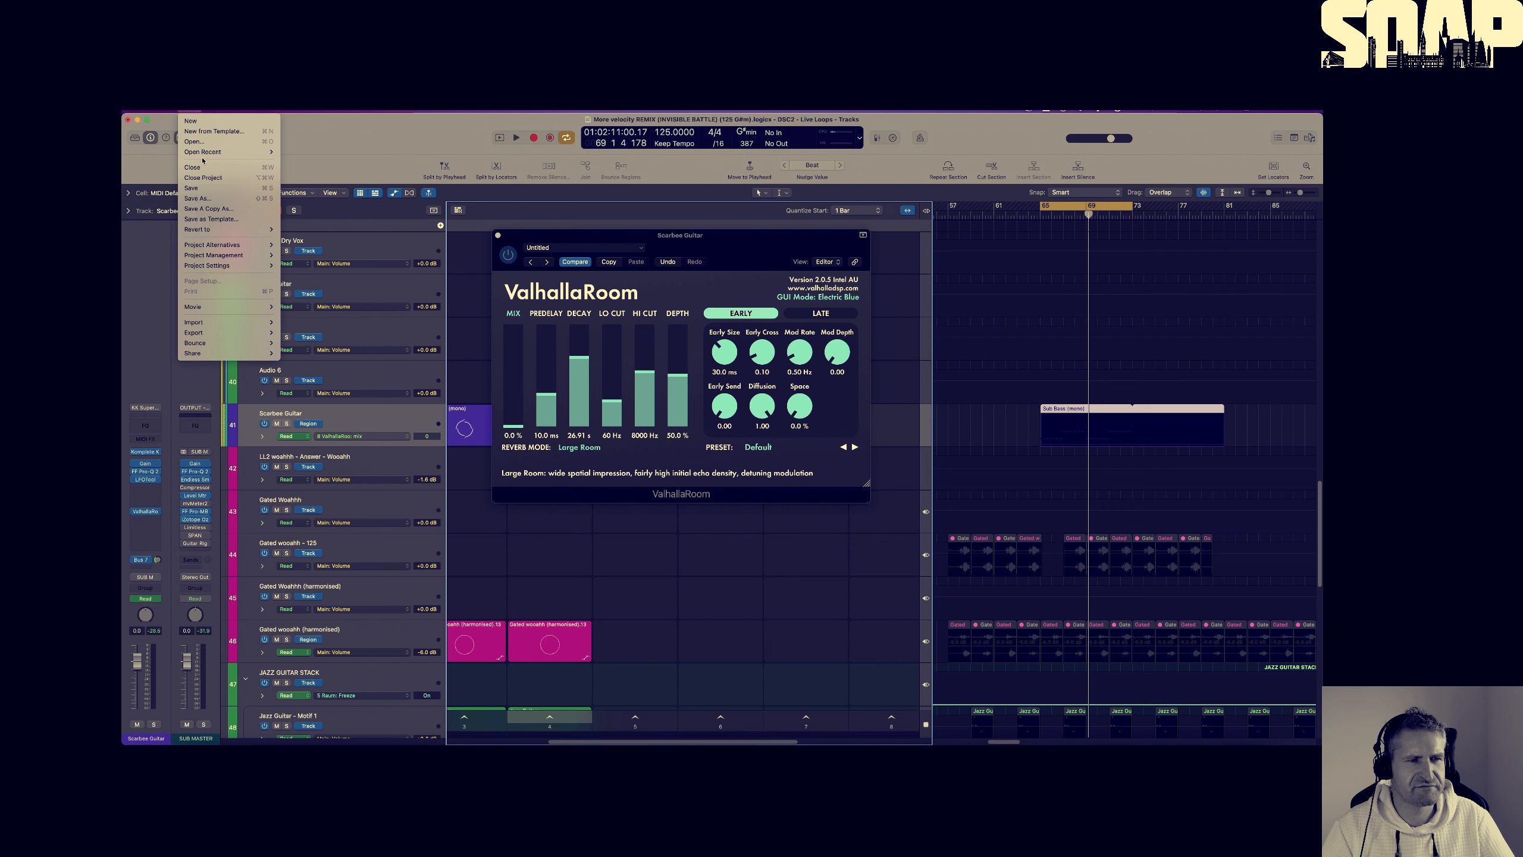
pyautogui.moveTo(150, 112)
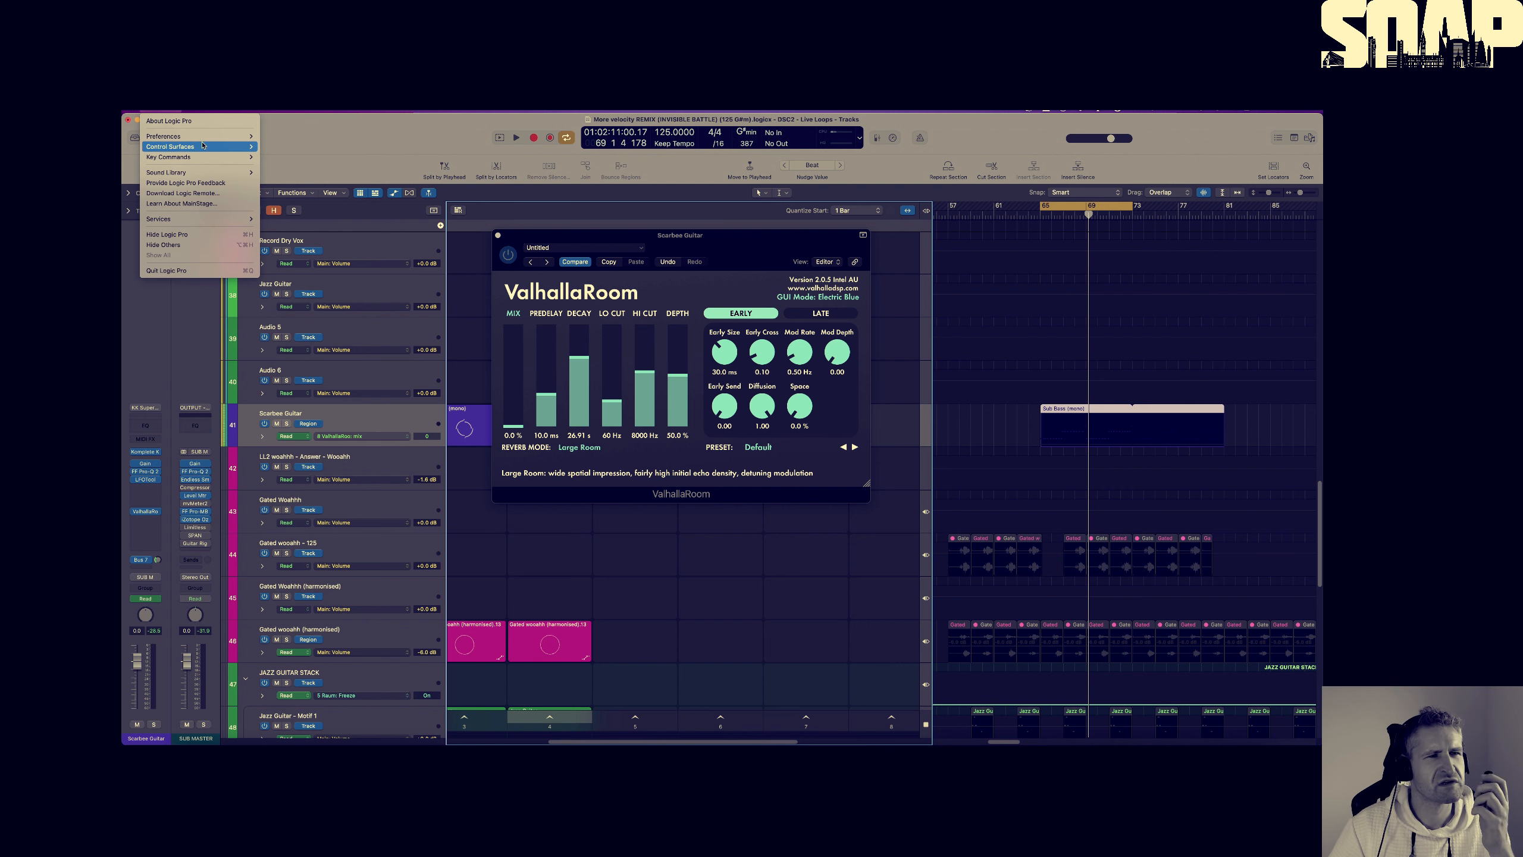
pyautogui.moveTo(201, 136)
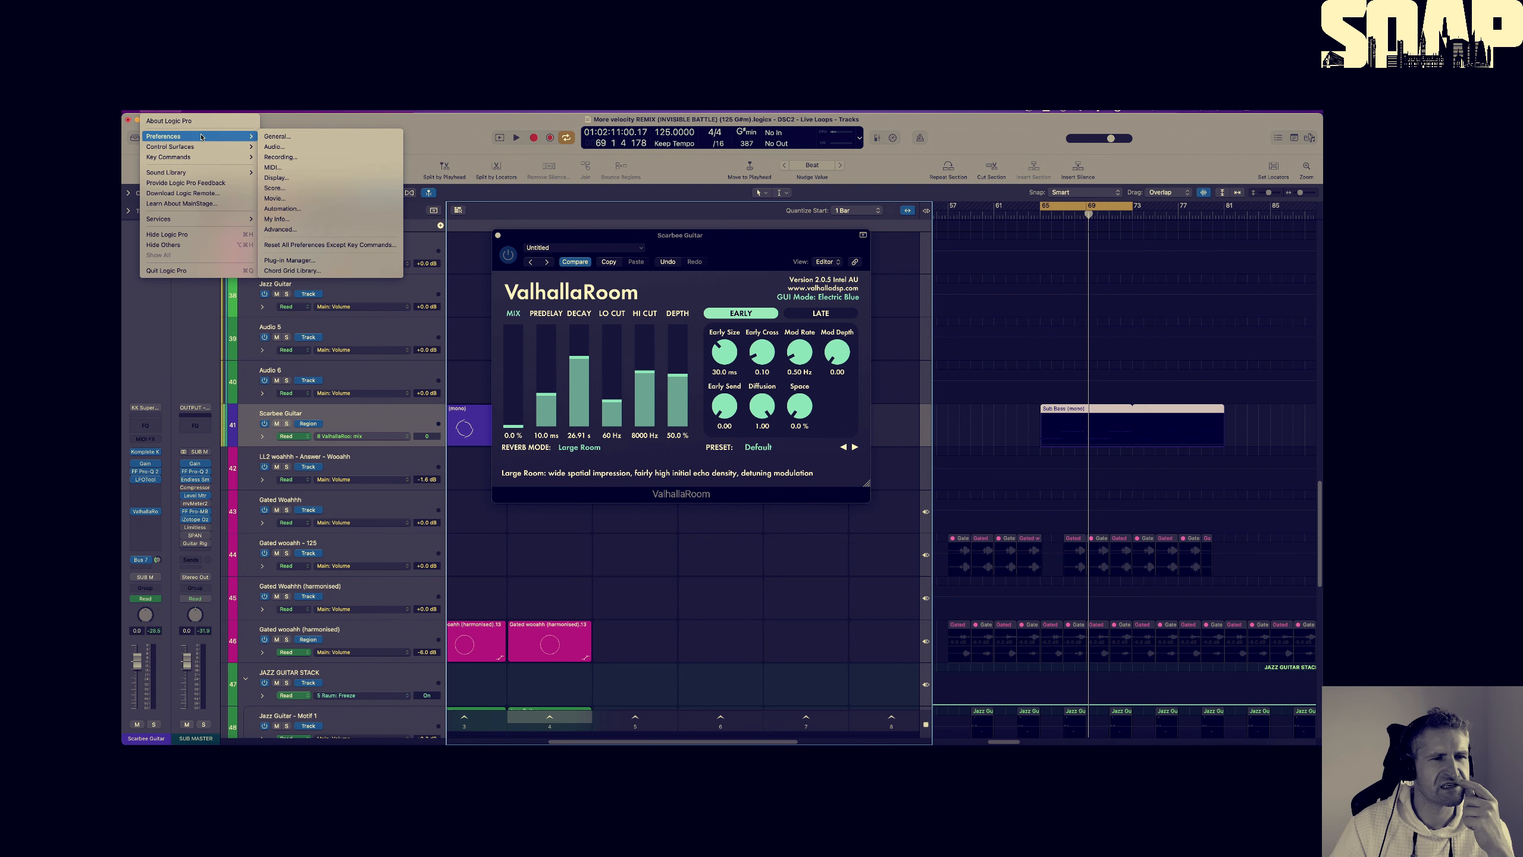
pyautogui.click(291, 138)
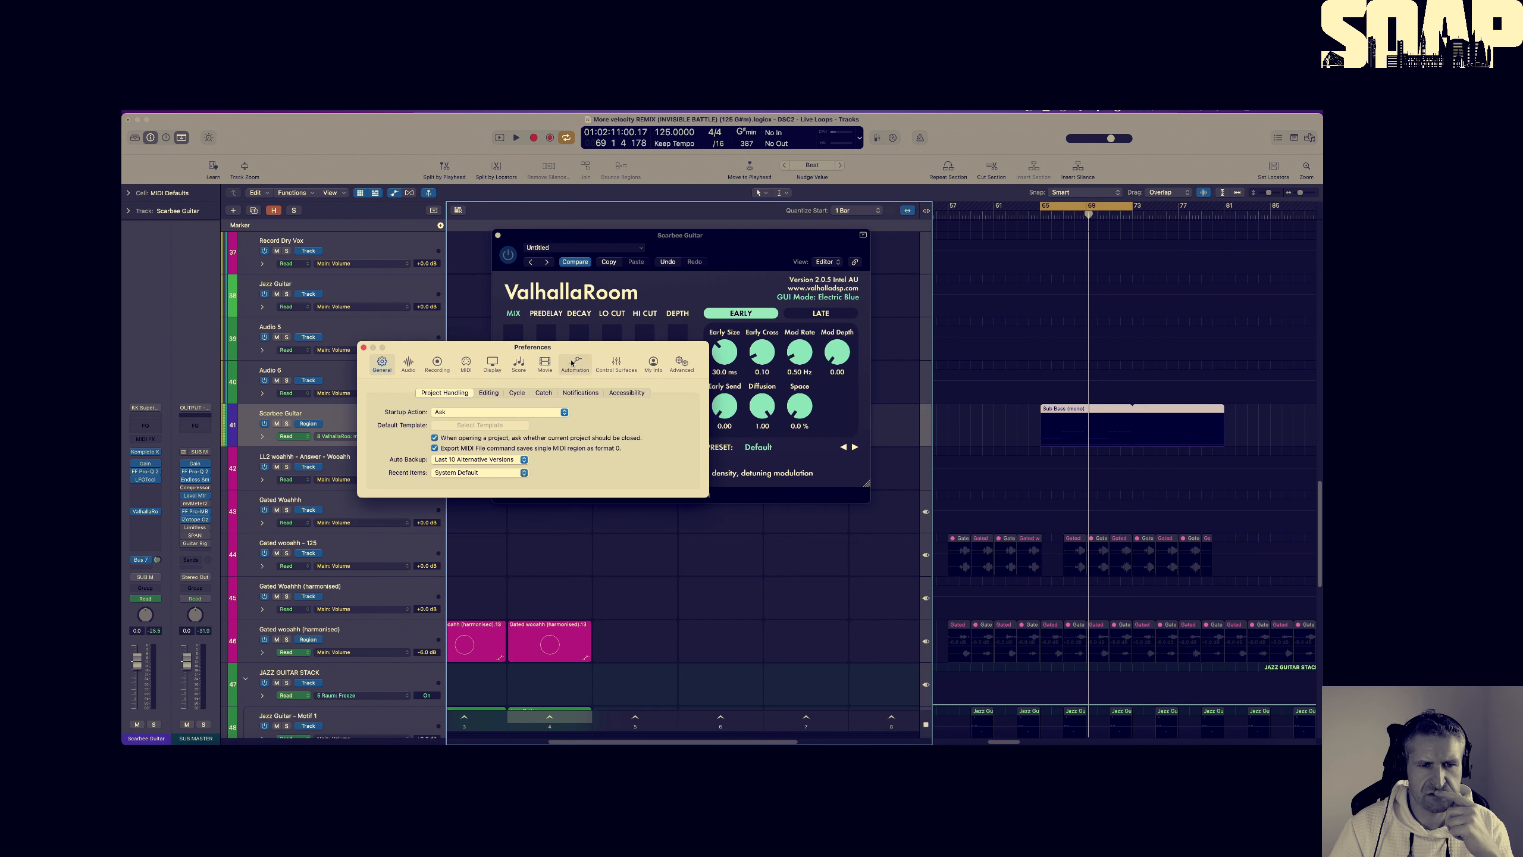
pyautogui.click(573, 362)
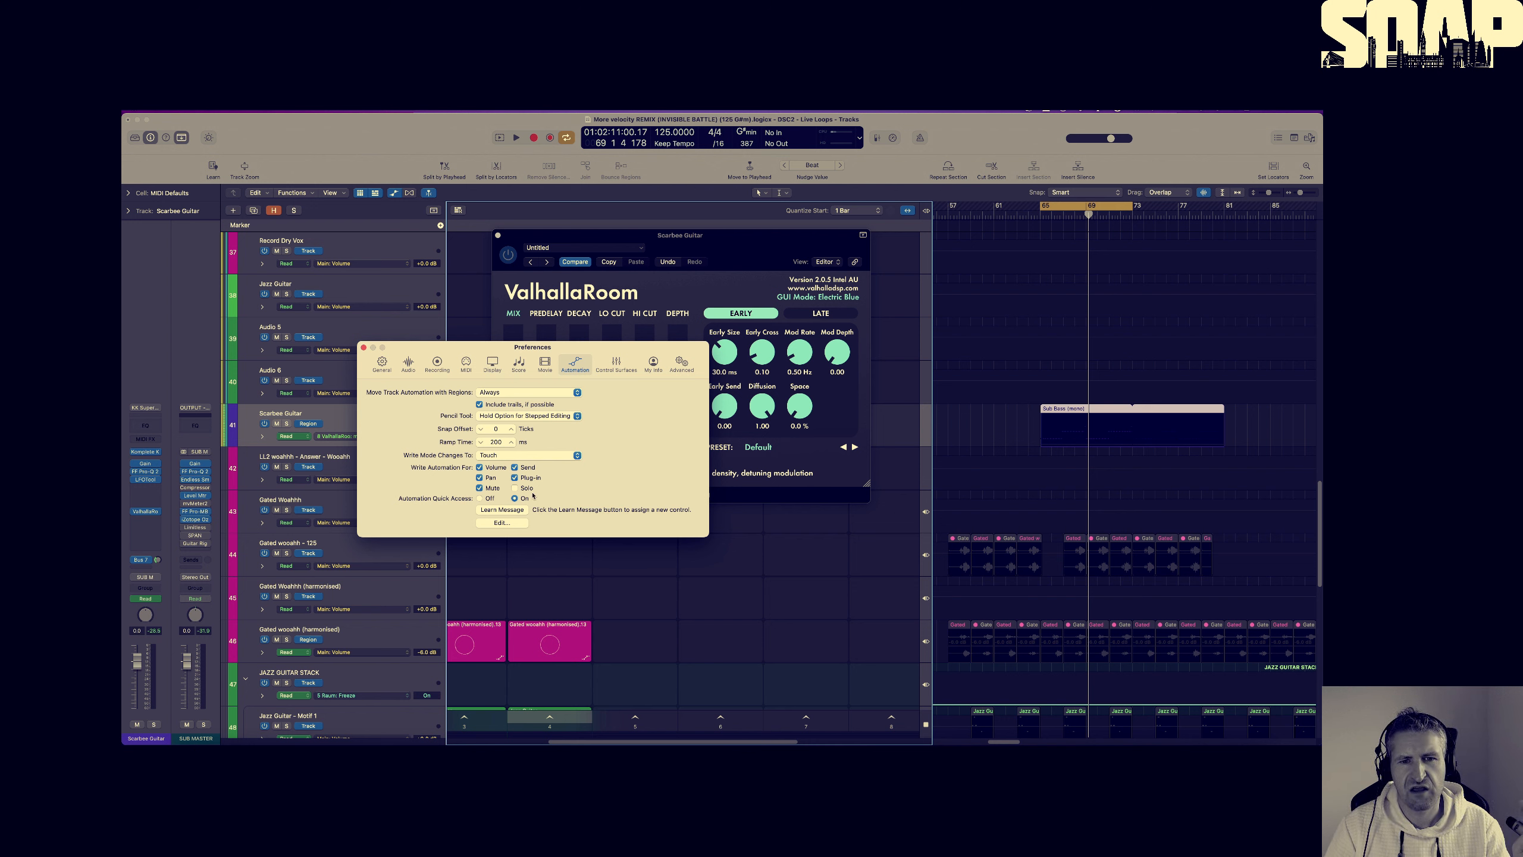
pyautogui.click(364, 348)
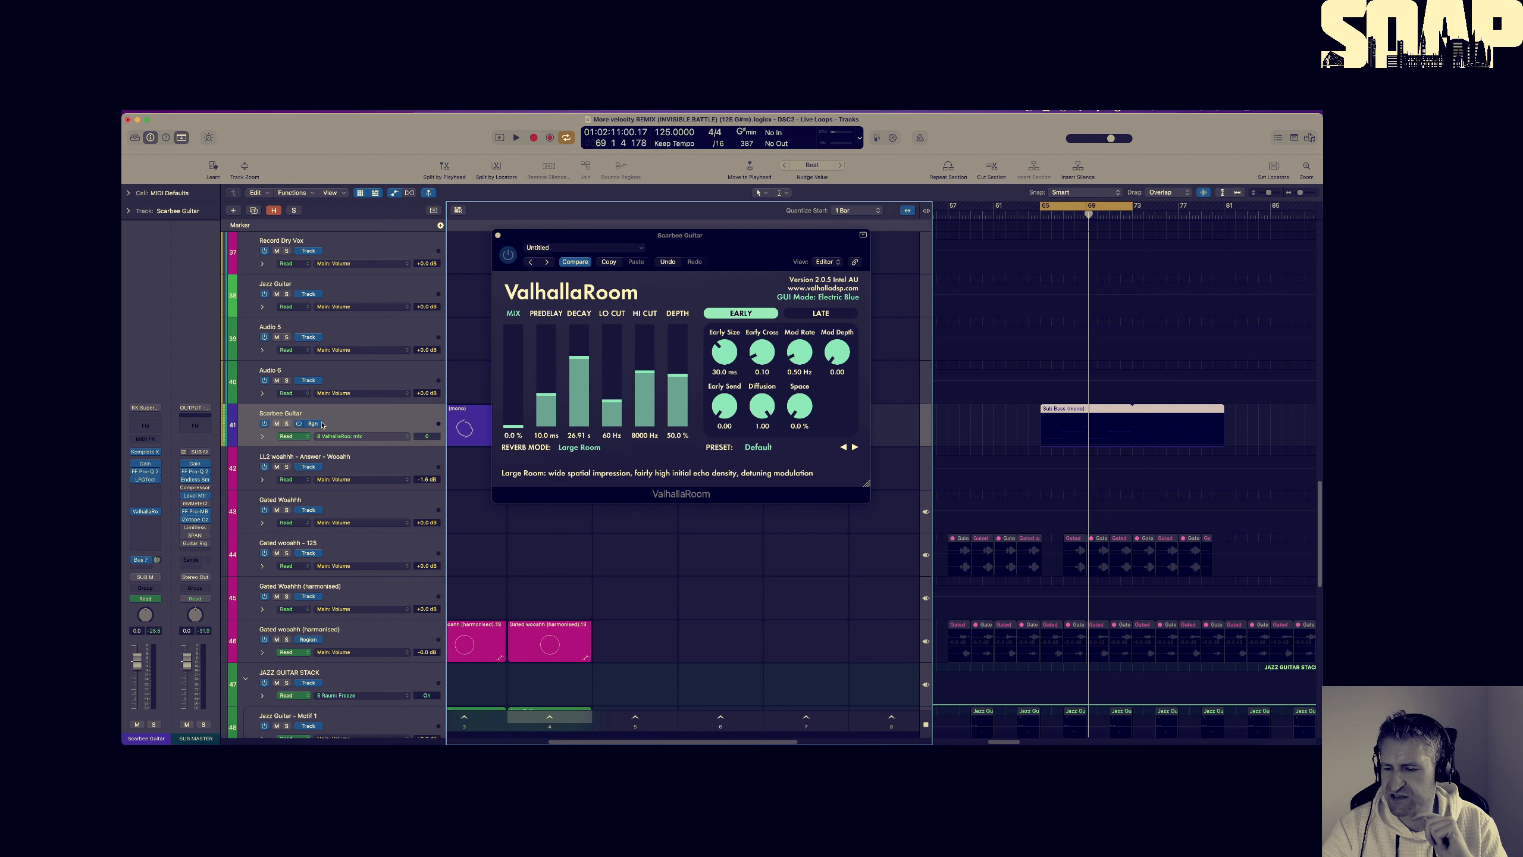
# Set the Scarbee Guitar track's automation to Latch and record repeated ValhallaRoom Mix swells into the Sub Bass (mono) region during cycled playback
pyautogui.press('ctrl+super+l')
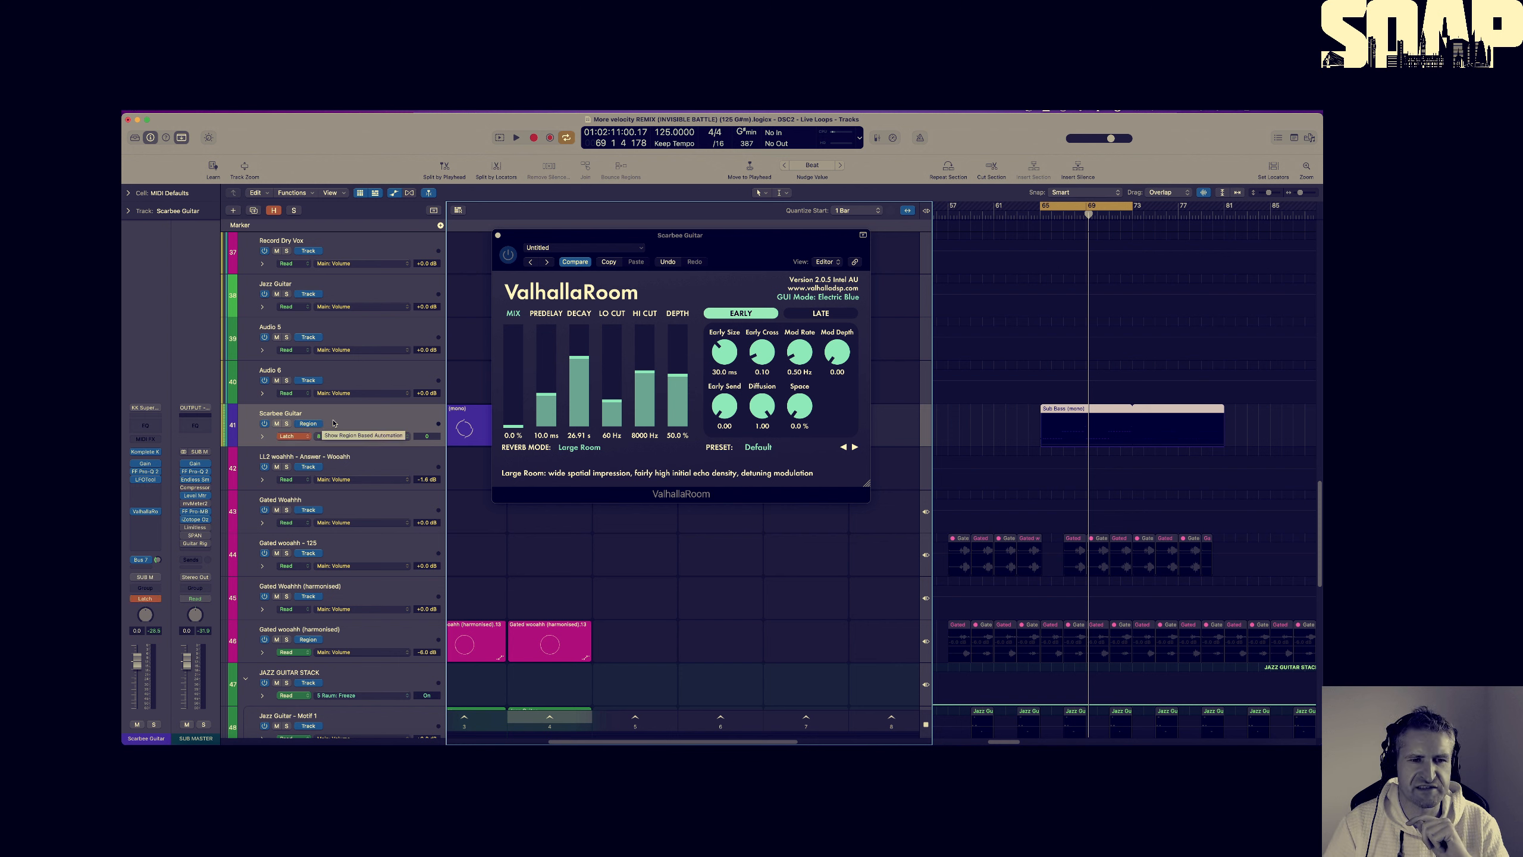
pyautogui.click(510, 422)
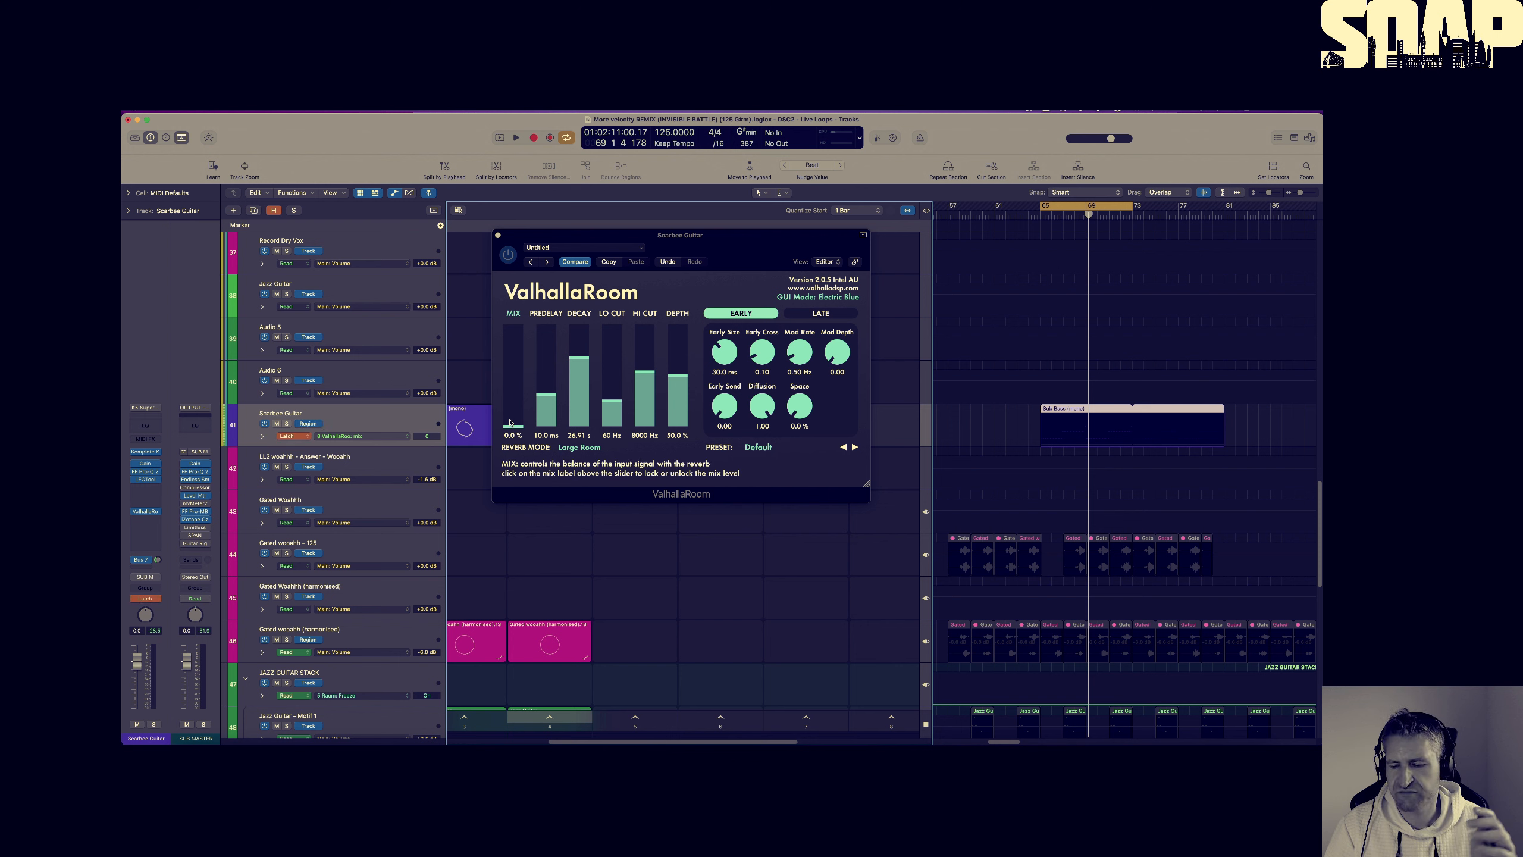
pyautogui.press('space')
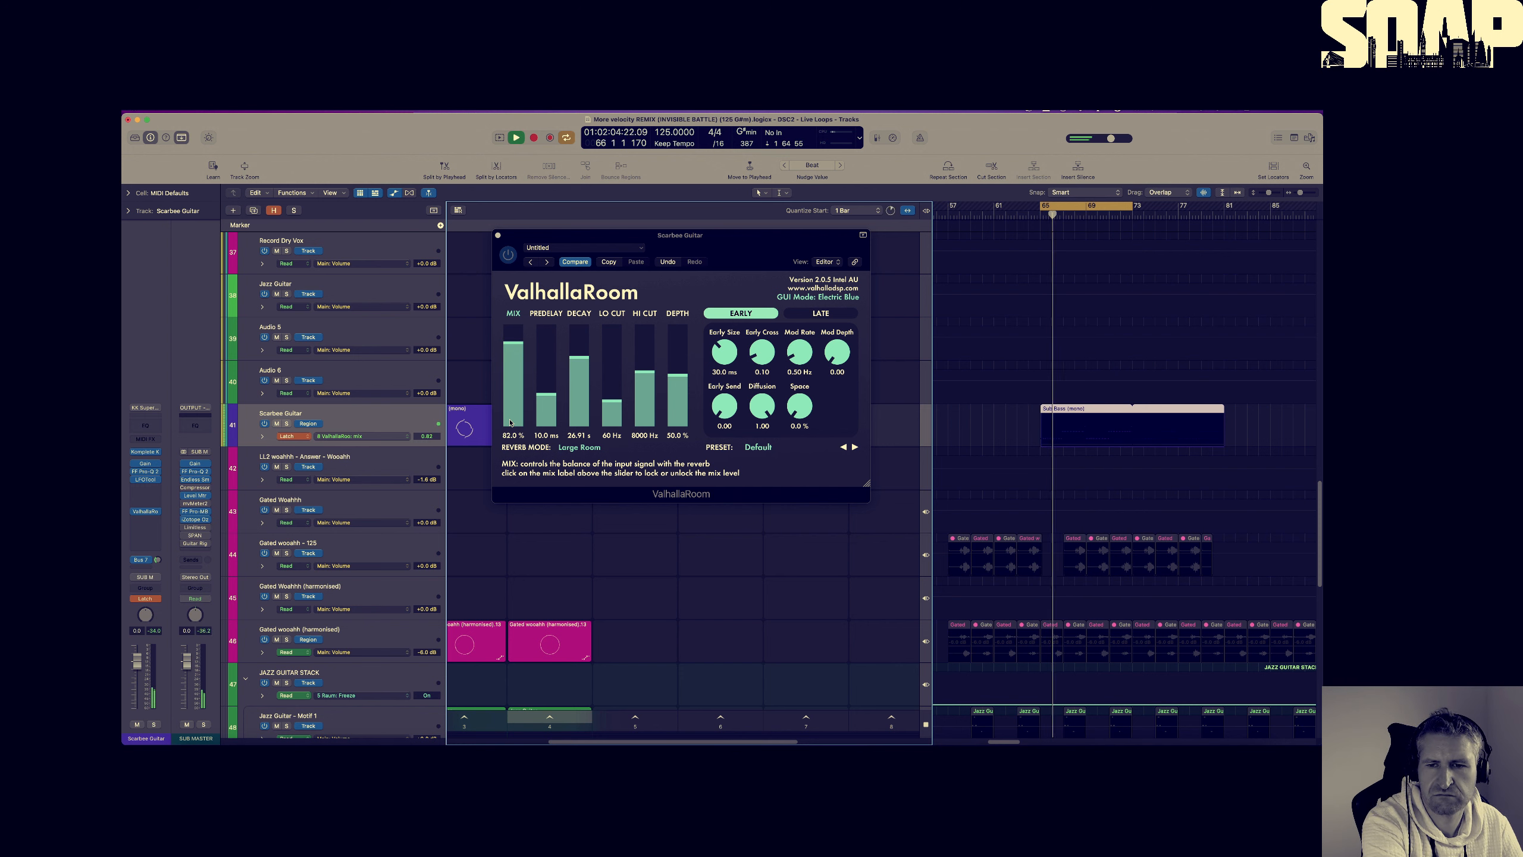
pyautogui.click(509, 422)
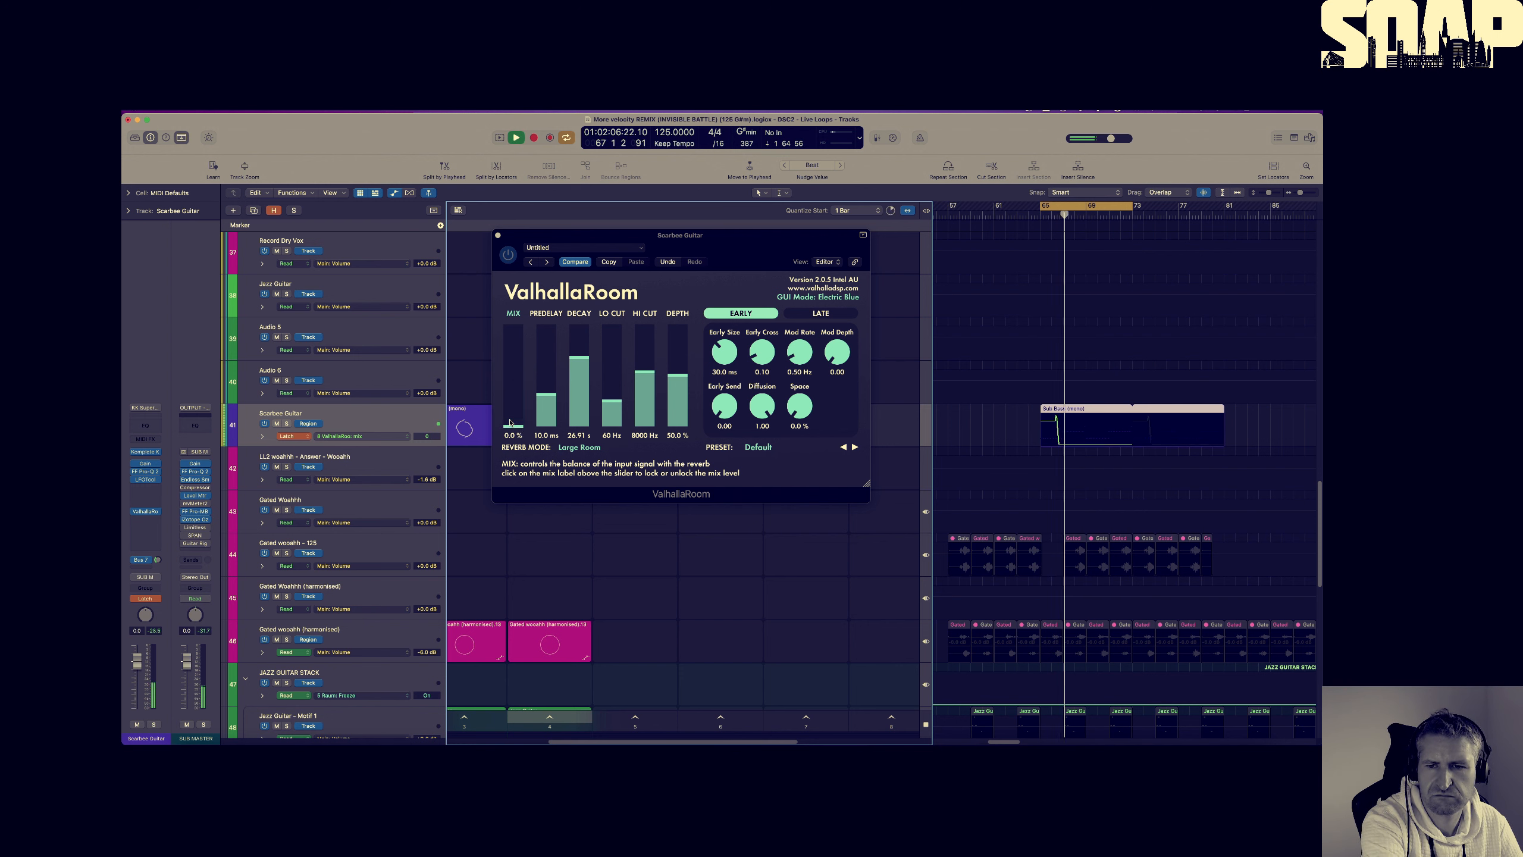
pyautogui.scroll(-5, 509, 422)
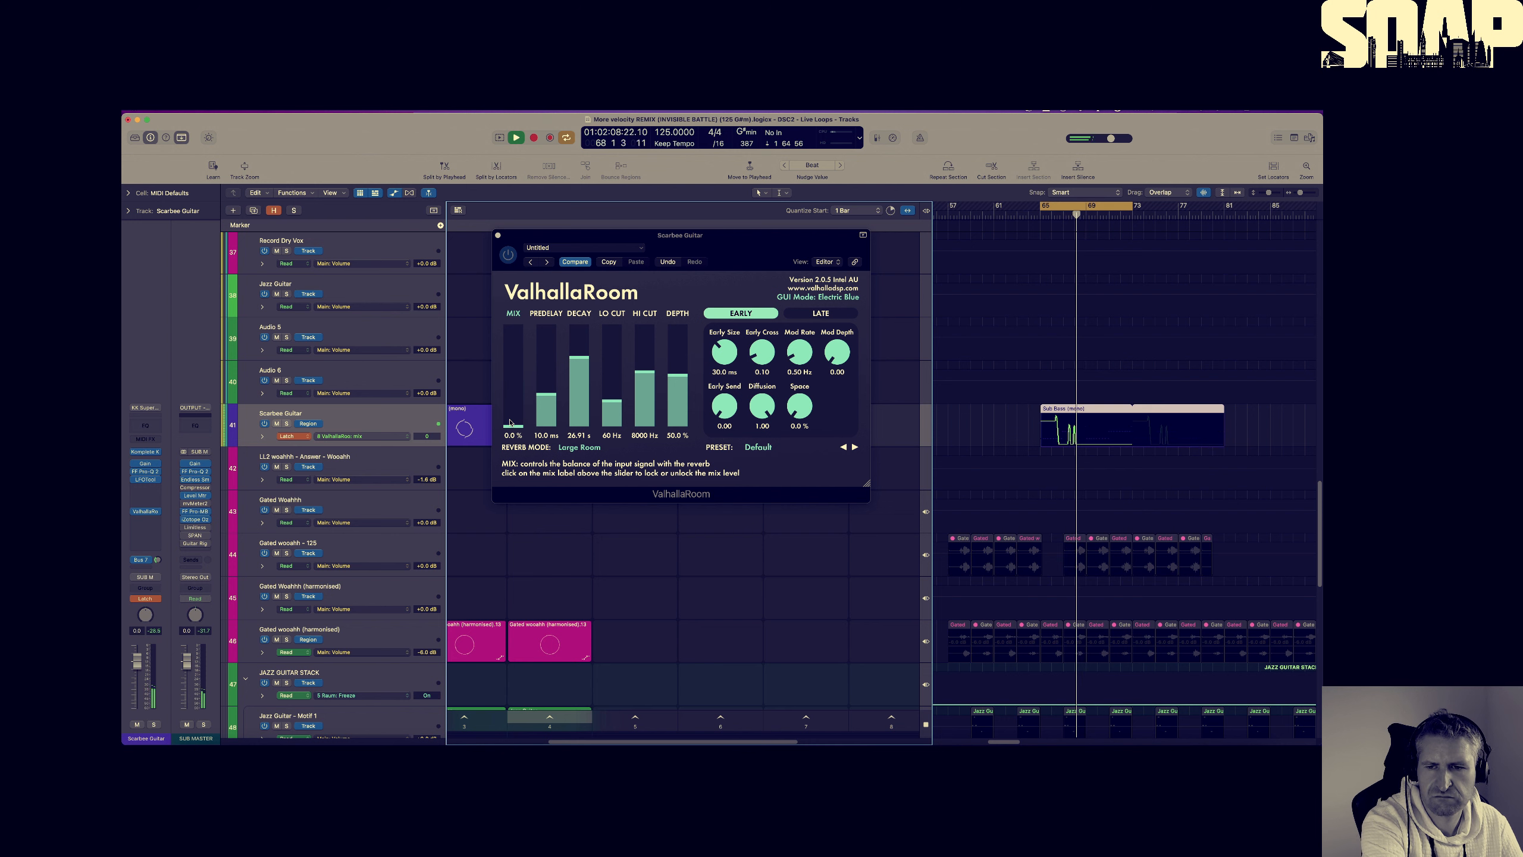
pyautogui.scroll(8, 510, 423)
pyautogui.scroll(-8, 509, 423)
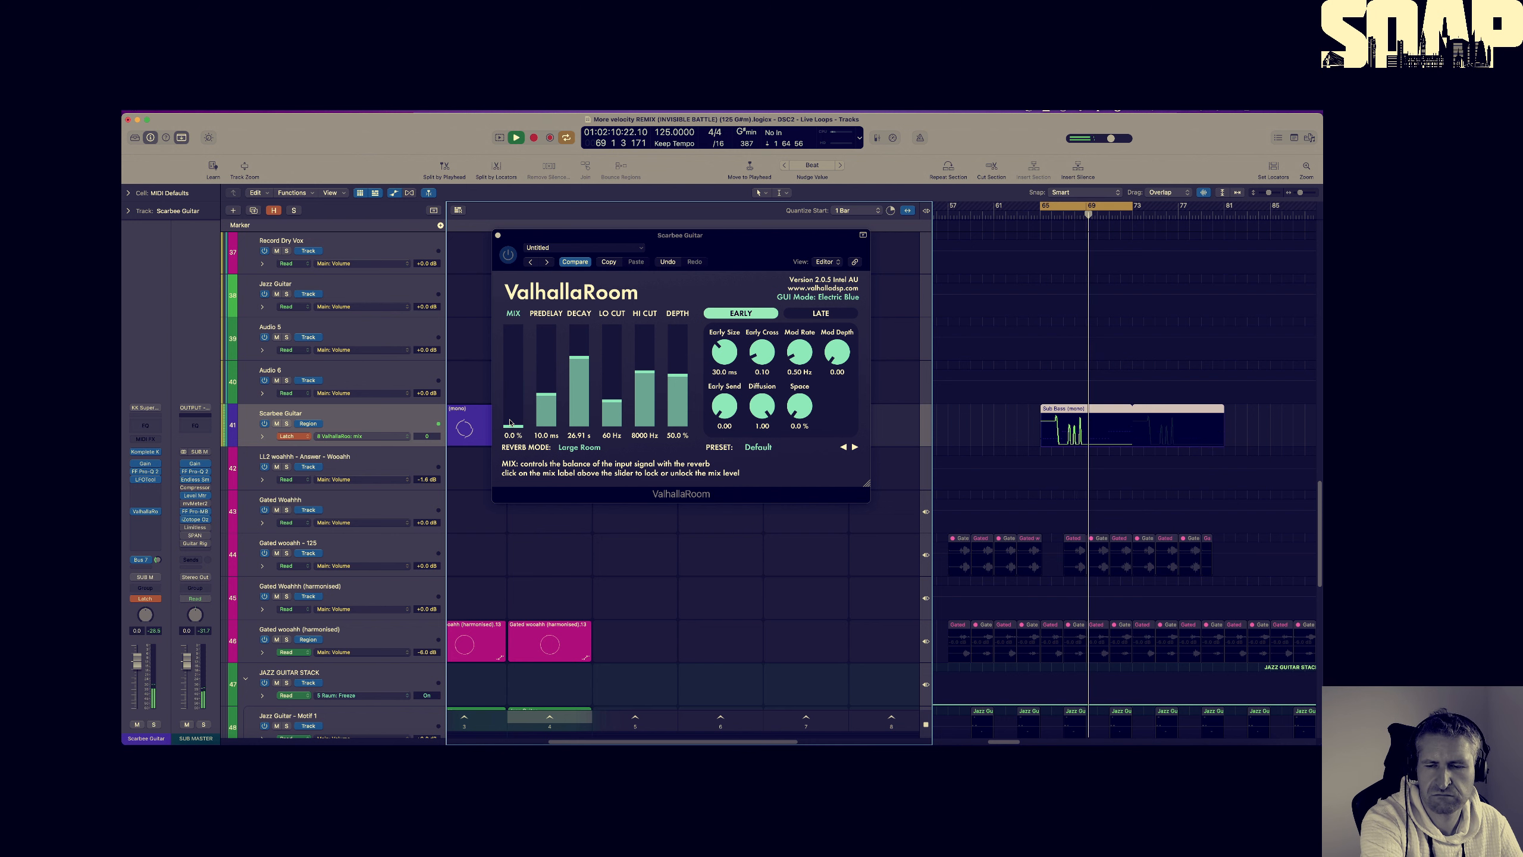
pyautogui.scroll(7, 510, 422)
pyautogui.scroll(-7, 510, 422)
pyautogui.scroll(3, 510, 423)
pyautogui.scroll(-1, 510, 423)
pyautogui.scroll(-2, 510, 422)
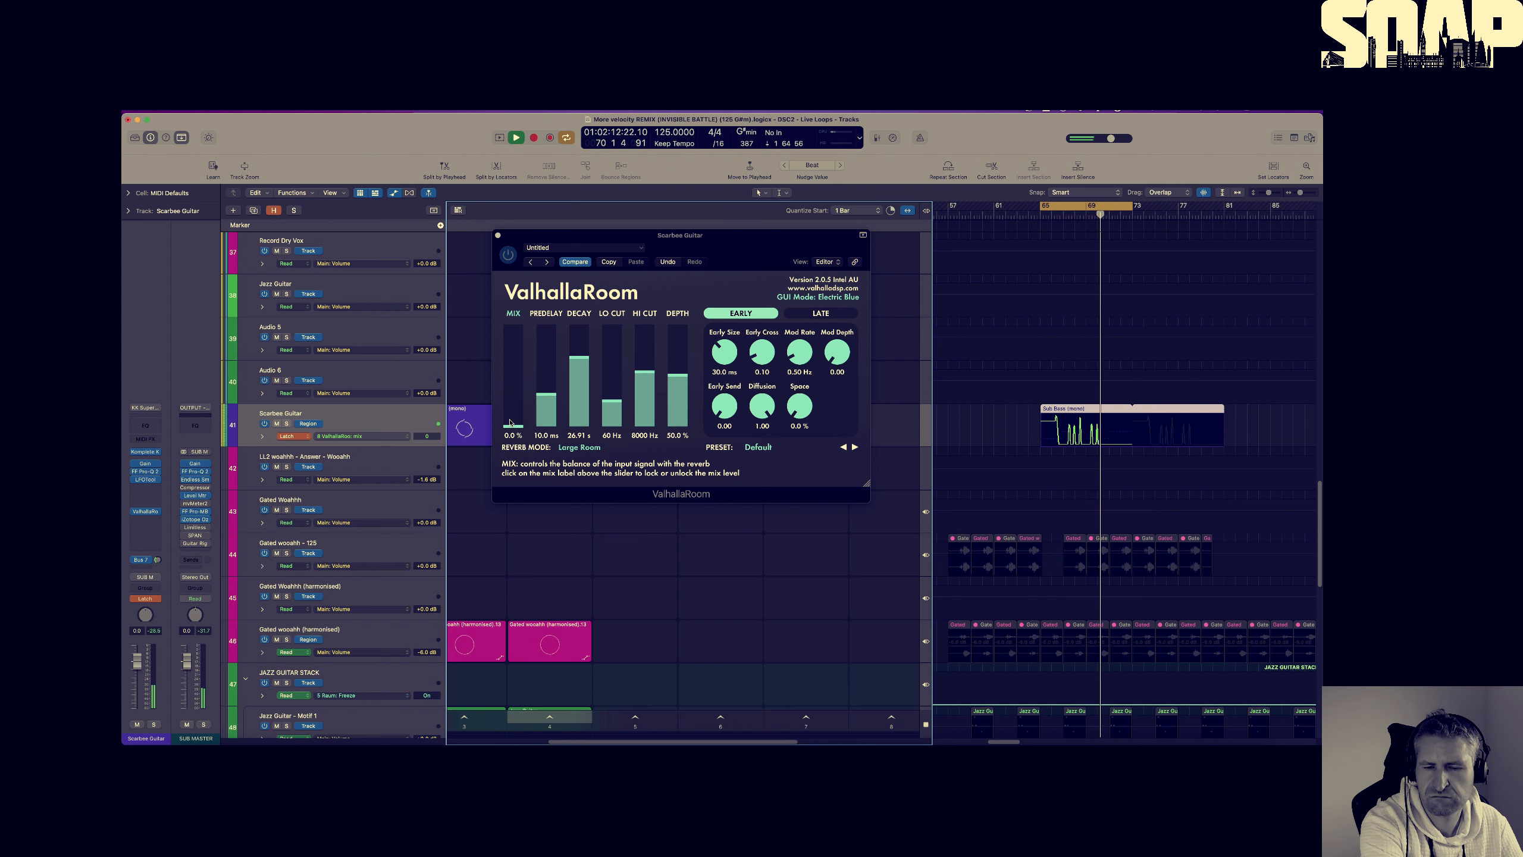
pyautogui.scroll(6, 510, 423)
pyautogui.scroll(-6, 510, 423)
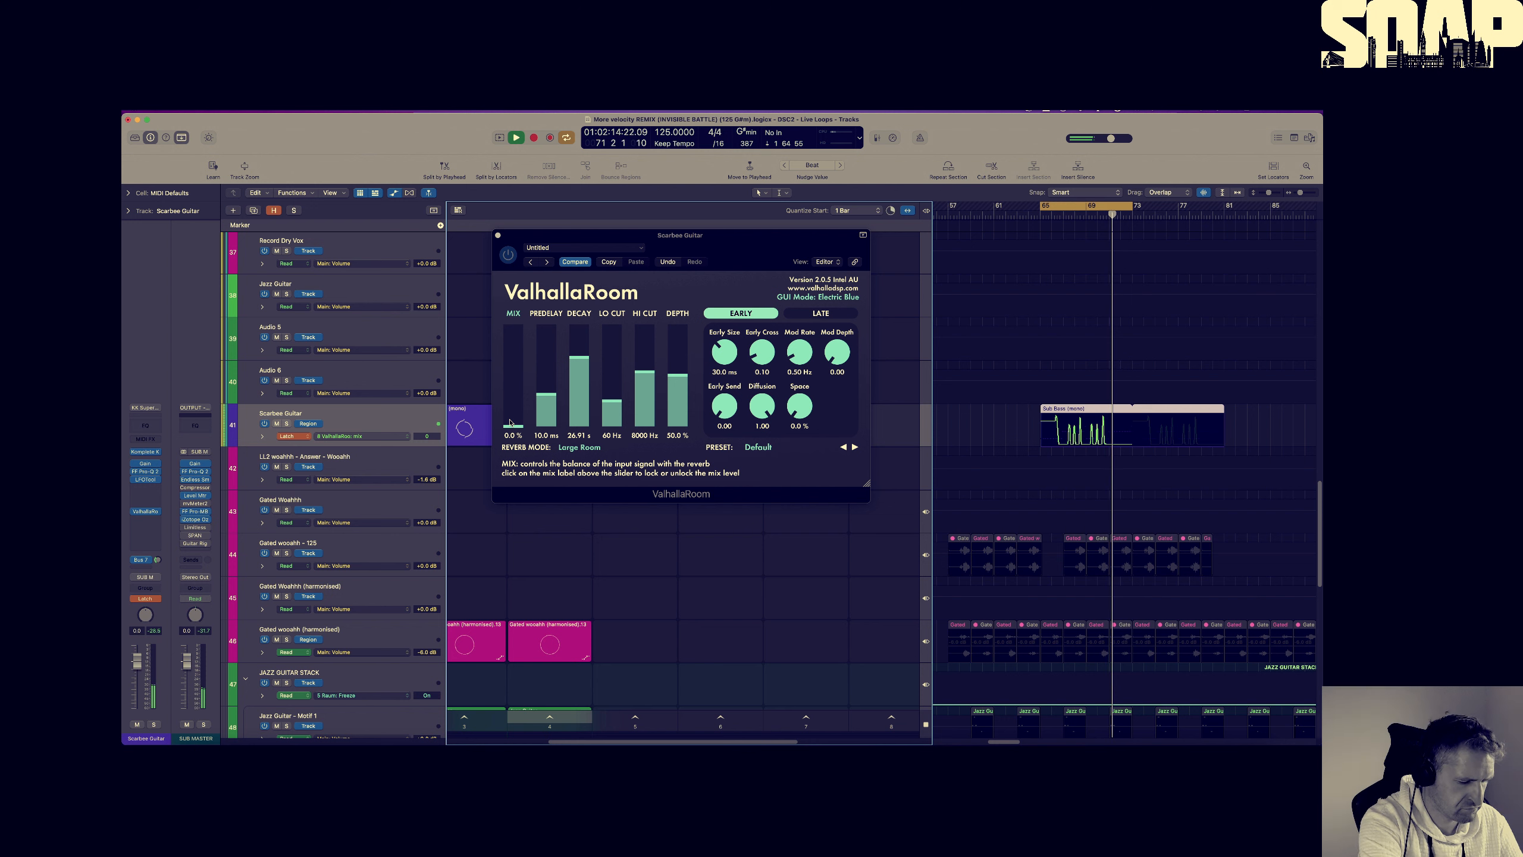
pyautogui.scroll(6, 510, 422)
pyautogui.scroll(-6, 510, 422)
pyautogui.scroll(7, 510, 422)
pyautogui.scroll(-6, 510, 423)
pyautogui.scroll(-1, 510, 423)
pyautogui.scroll(2, 510, 423)
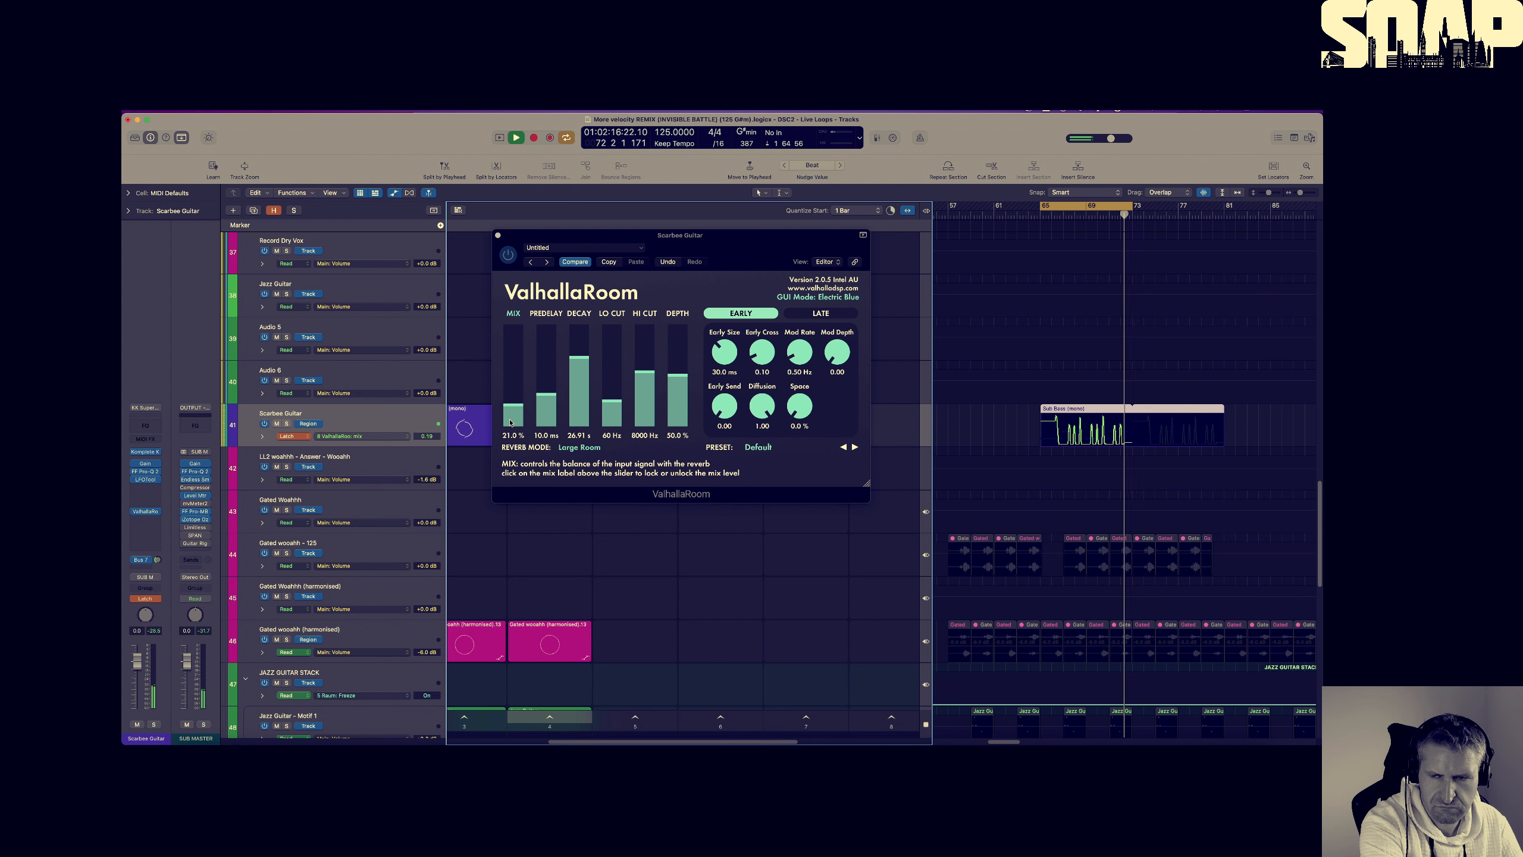
pyautogui.scroll(5, 510, 423)
pyautogui.scroll(-4, 510, 422)
pyautogui.scroll(2, 510, 423)
pyautogui.scroll(-4, 510, 422)
pyautogui.scroll(2, 510, 422)
pyautogui.scroll(-4, 510, 422)
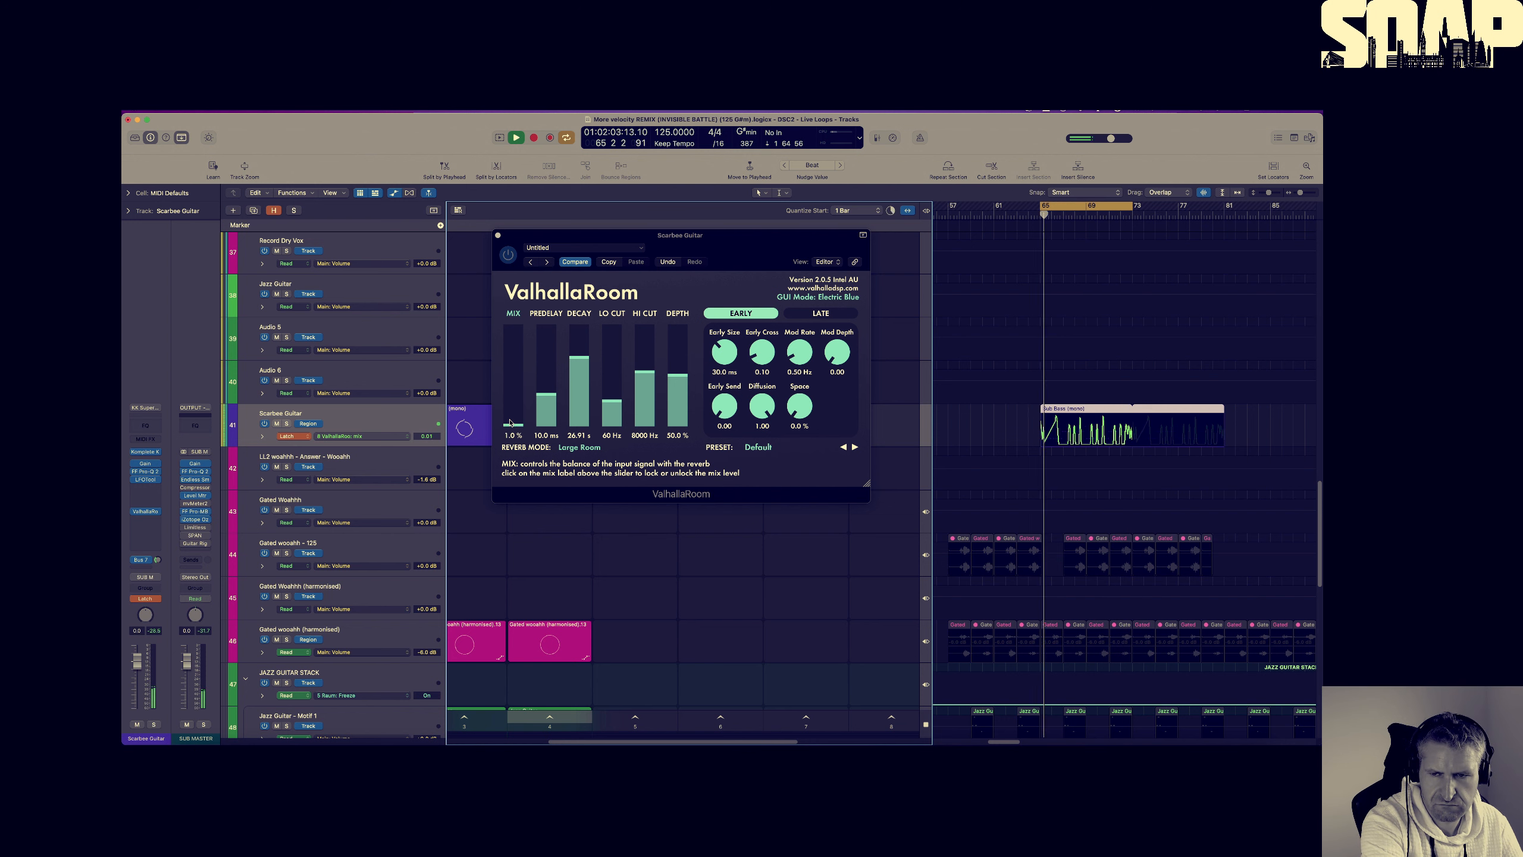
pyautogui.scroll(6, 509, 422)
pyautogui.scroll(-5, 510, 423)
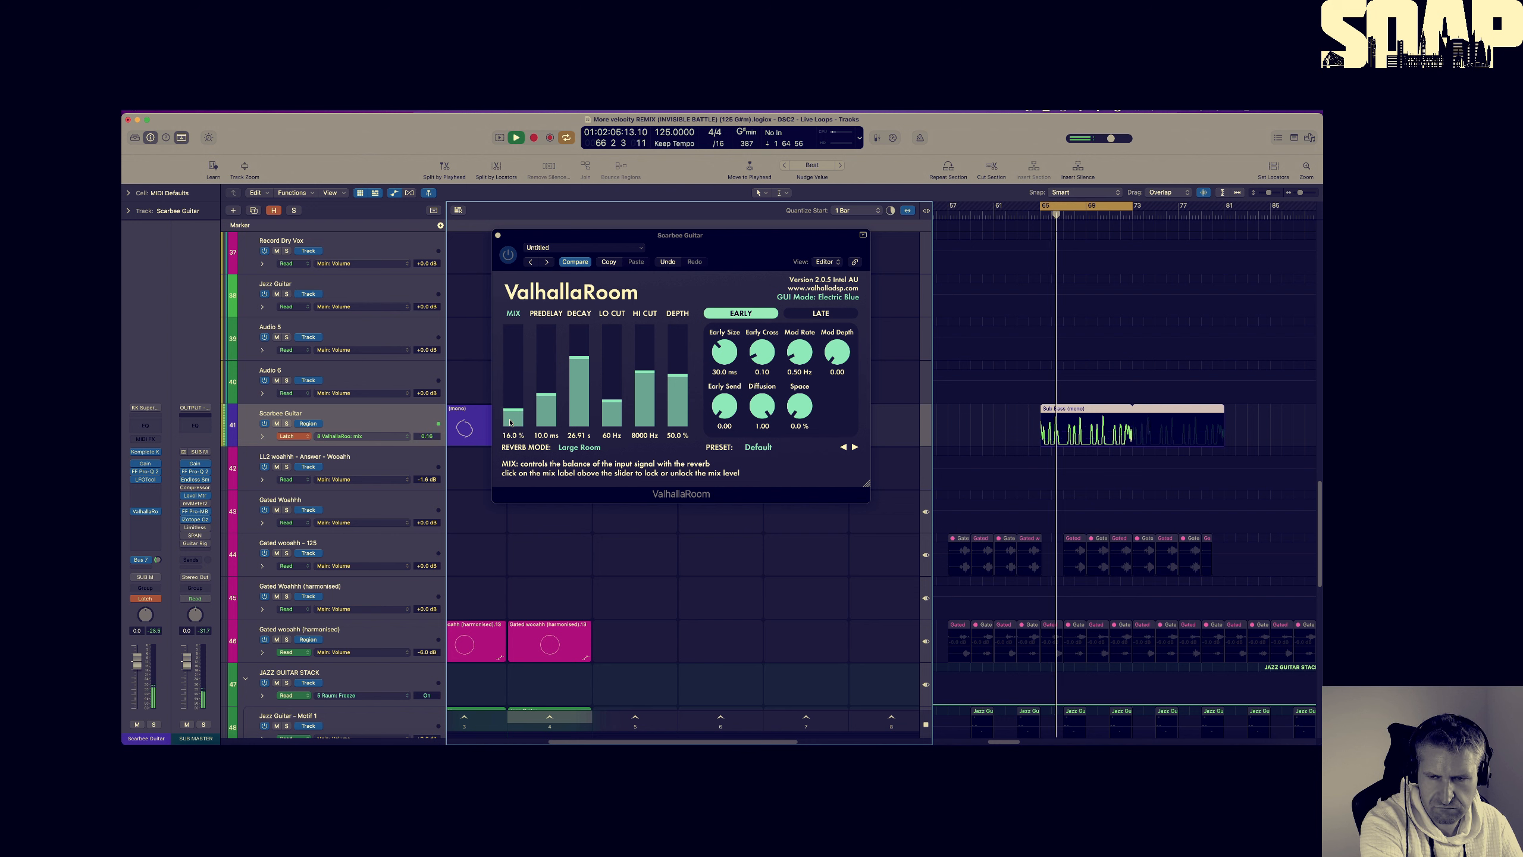
pyautogui.scroll(5, 510, 423)
pyautogui.scroll(-5, 510, 423)
pyautogui.scroll(2, 510, 423)
pyautogui.scroll(2, 510, 422)
pyautogui.scroll(-5, 510, 422)
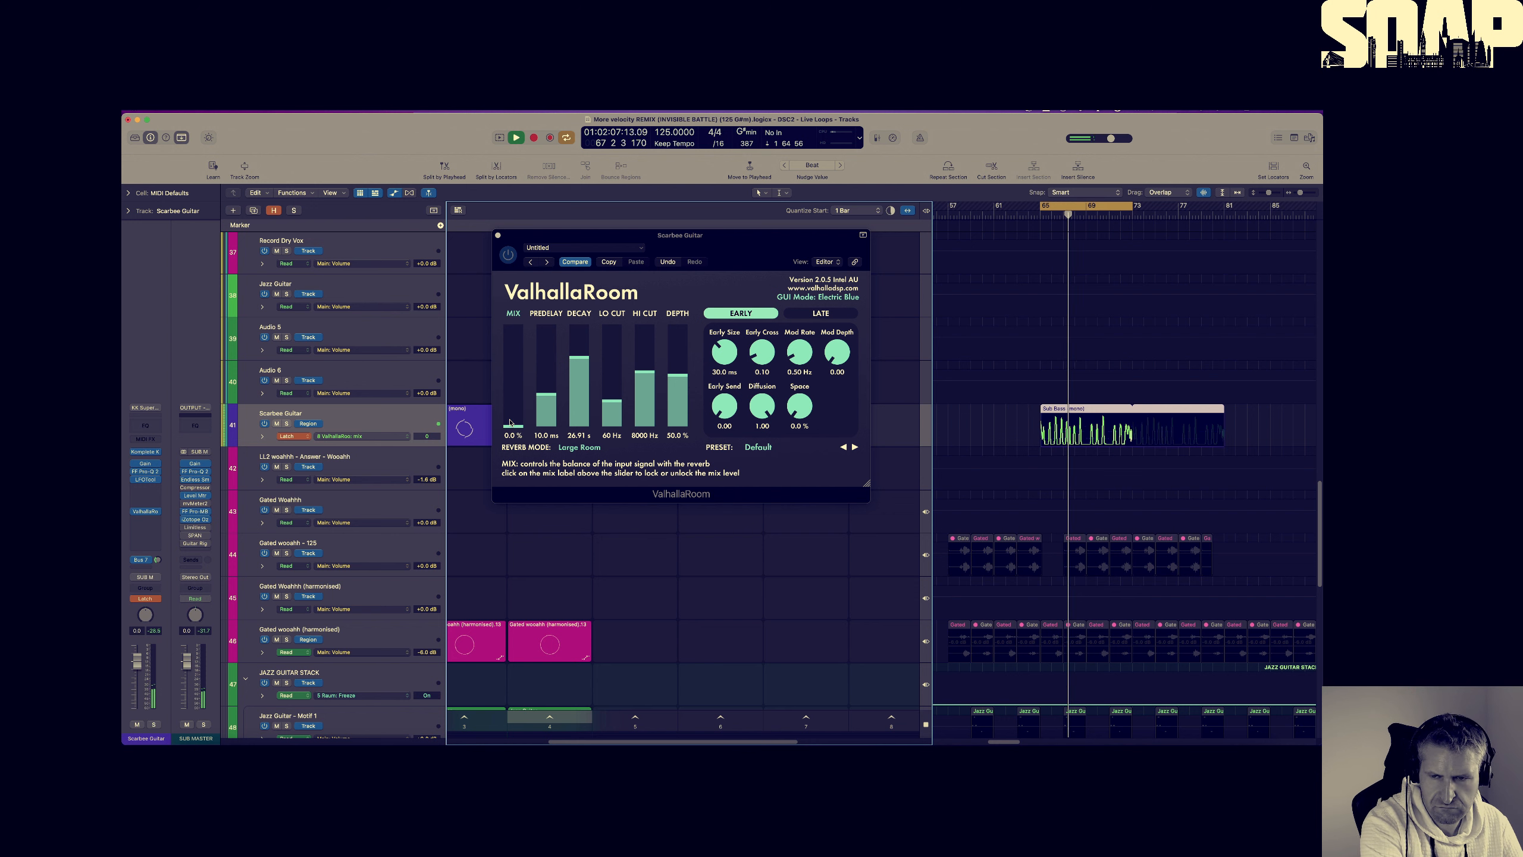
pyautogui.press('space')
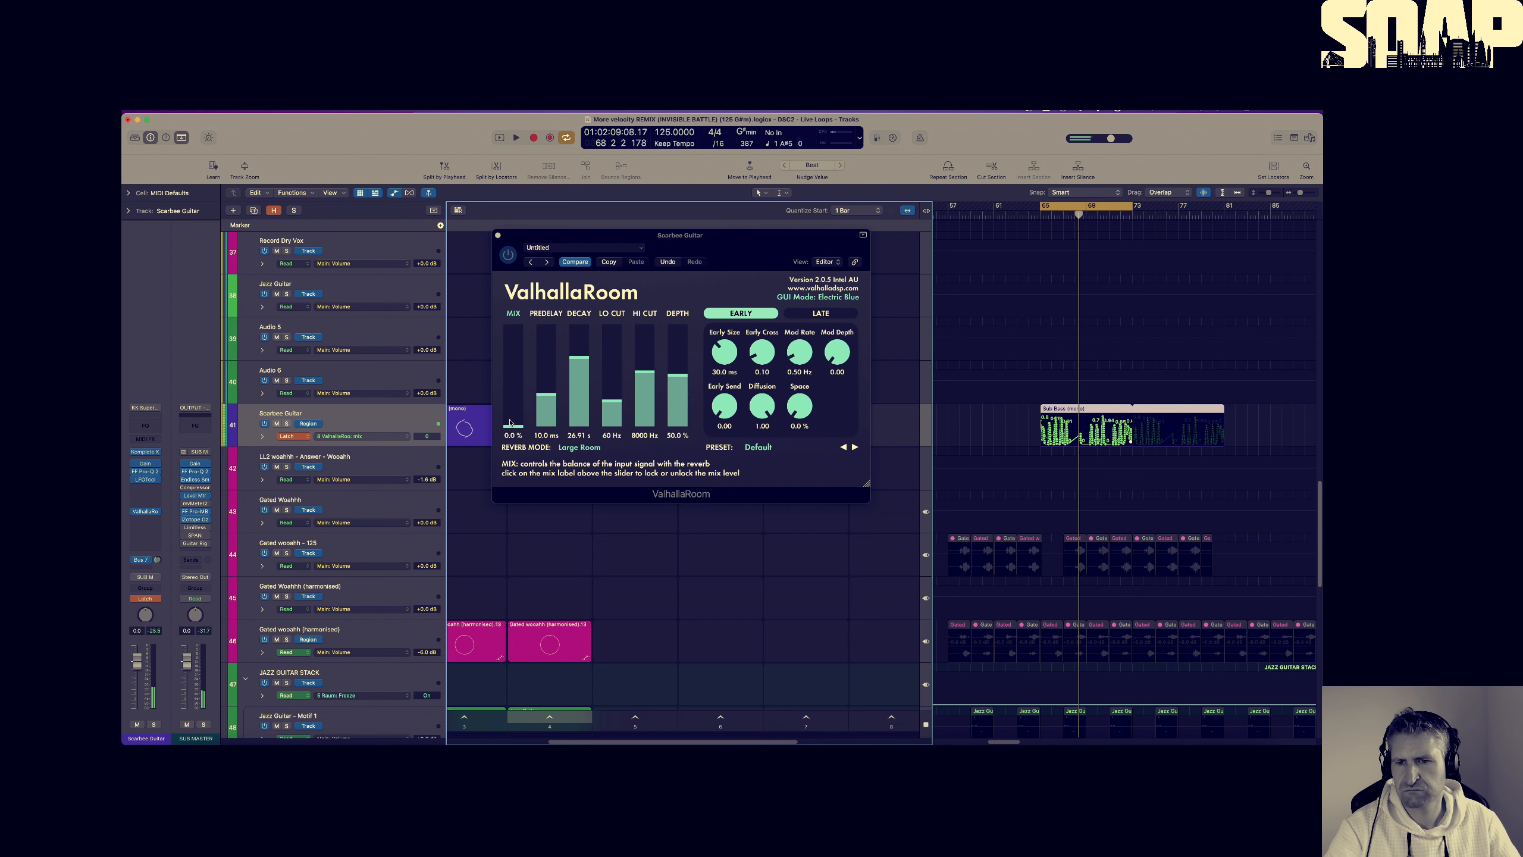
# Record further Latch passes over the region's opening bars, starting from a high ValhallaRoom Mix and bringing it down, and stop playback
pyautogui.scroll(1, 510, 423)
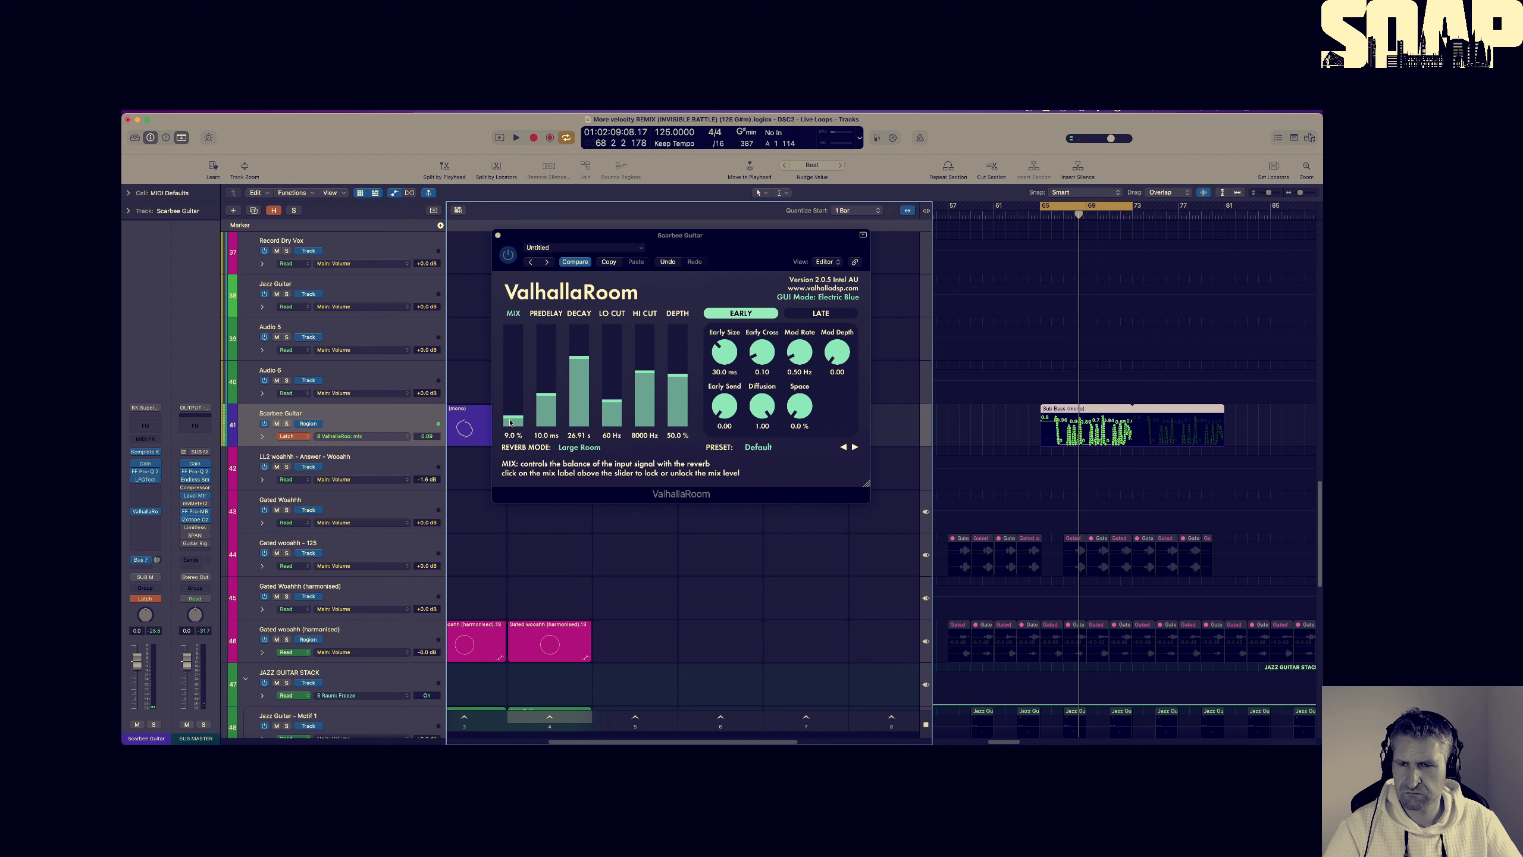
pyautogui.scroll(8, 510, 423)
pyautogui.press('space')
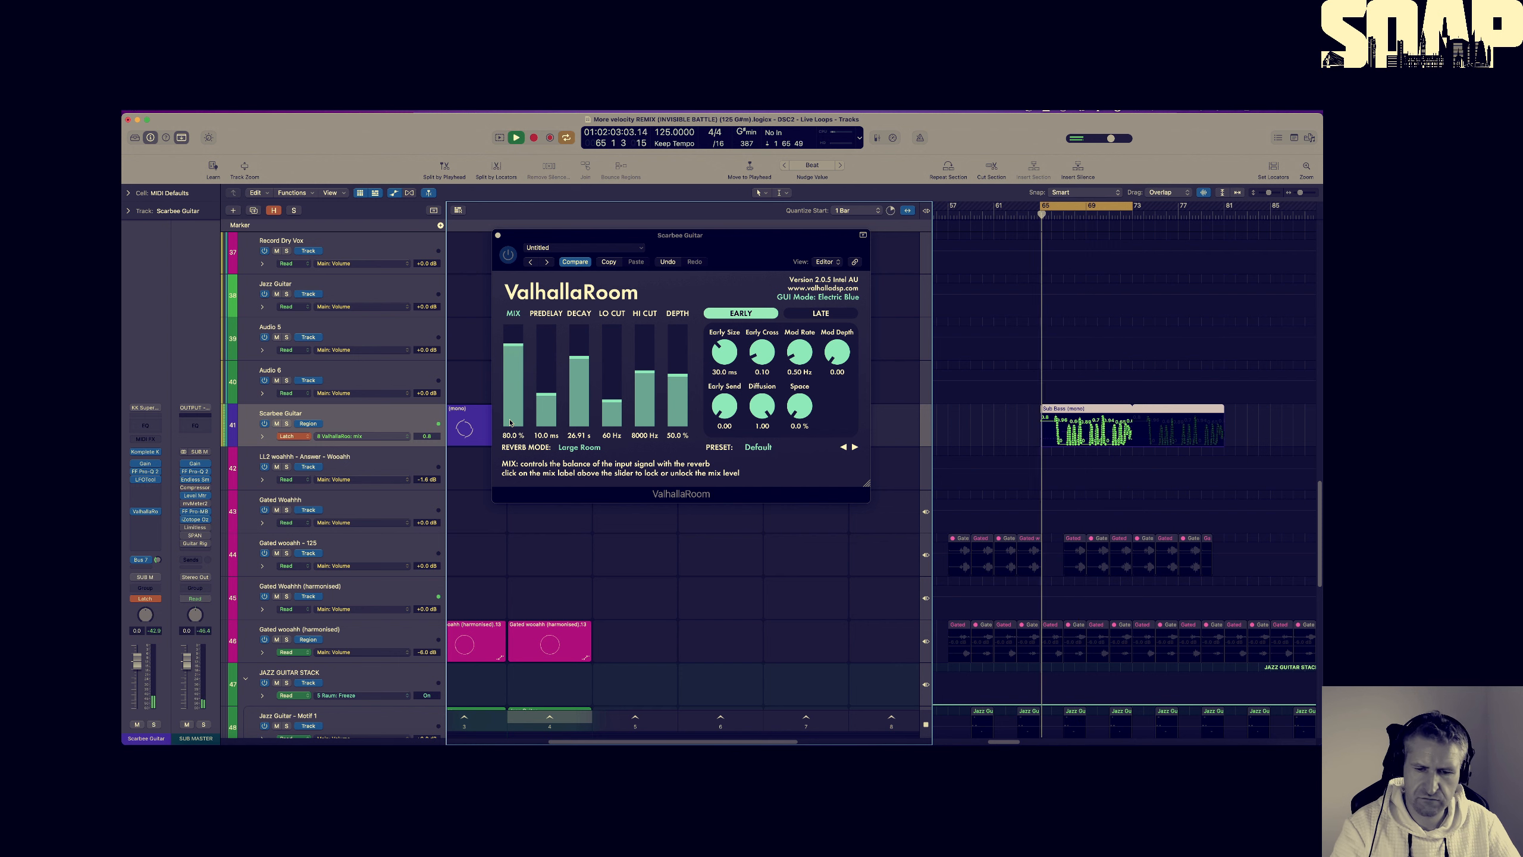
pyautogui.scroll(2, 510, 423)
pyautogui.scroll(-10, 510, 423)
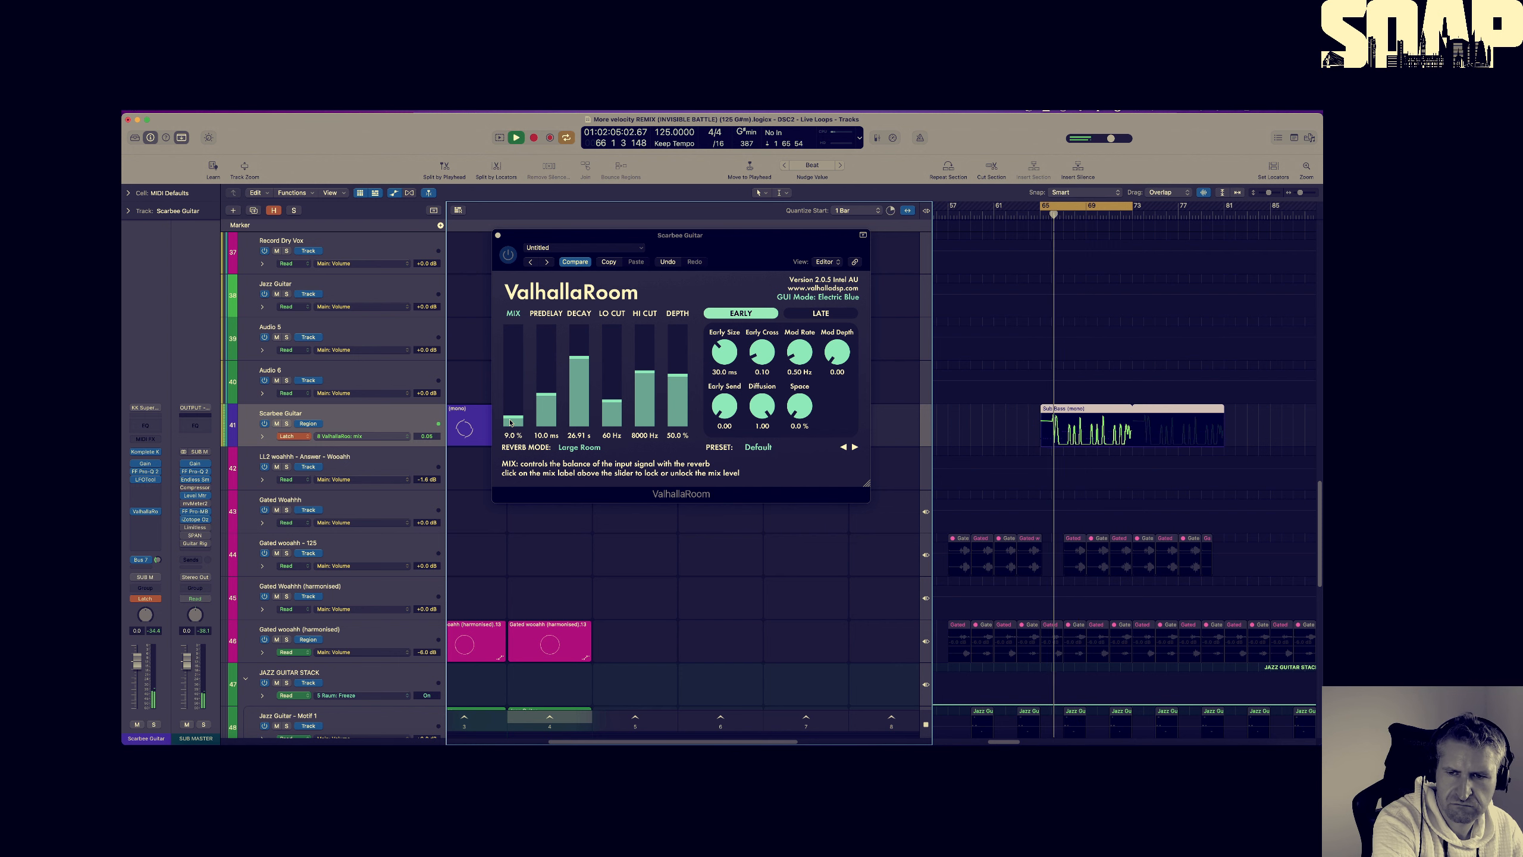
pyautogui.press('space')
pyautogui.press('space')
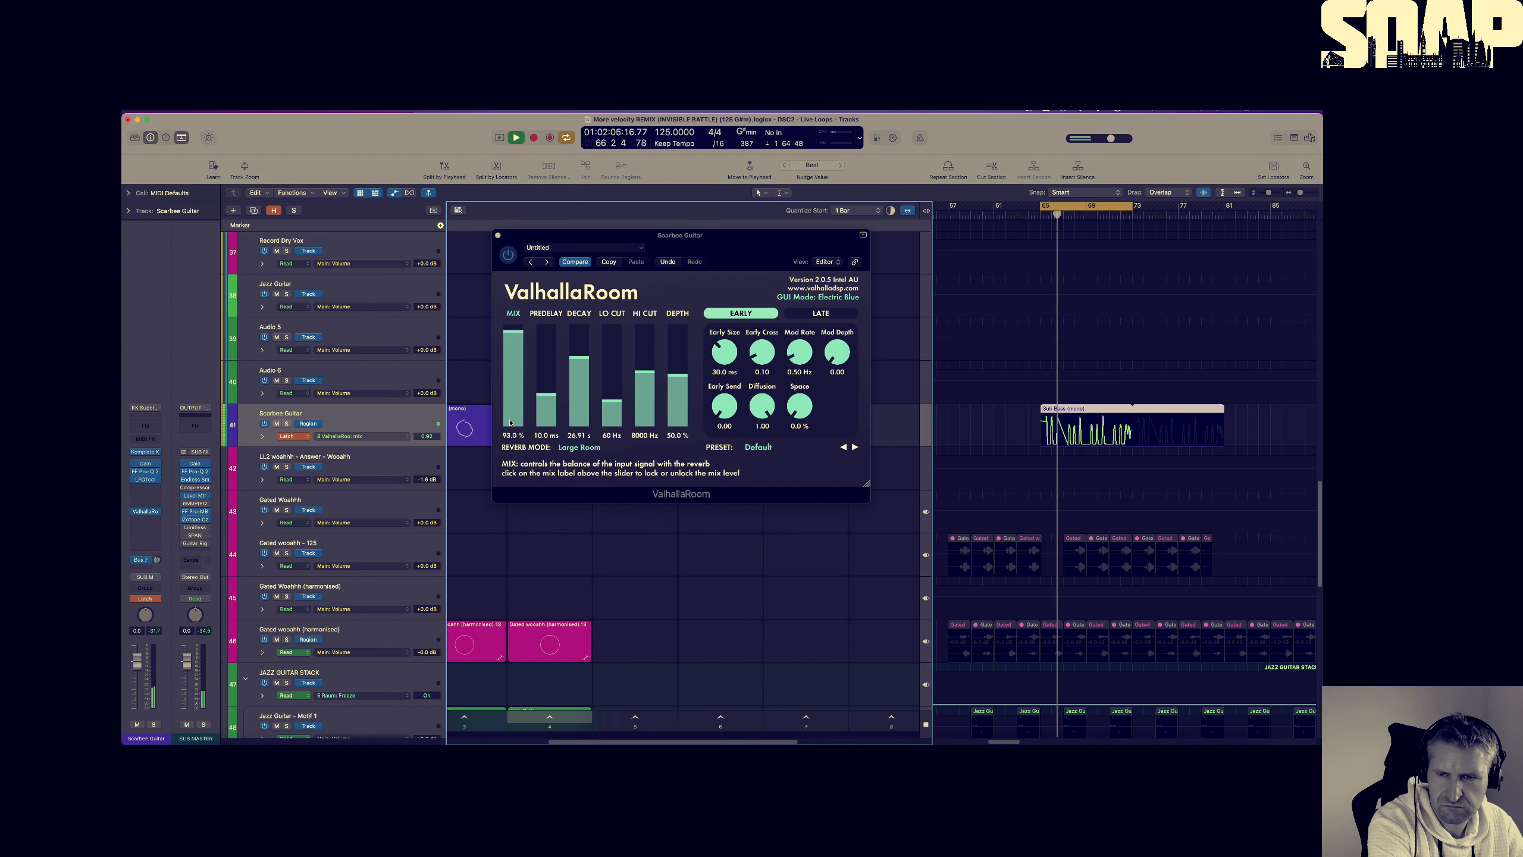
pyautogui.press('space')
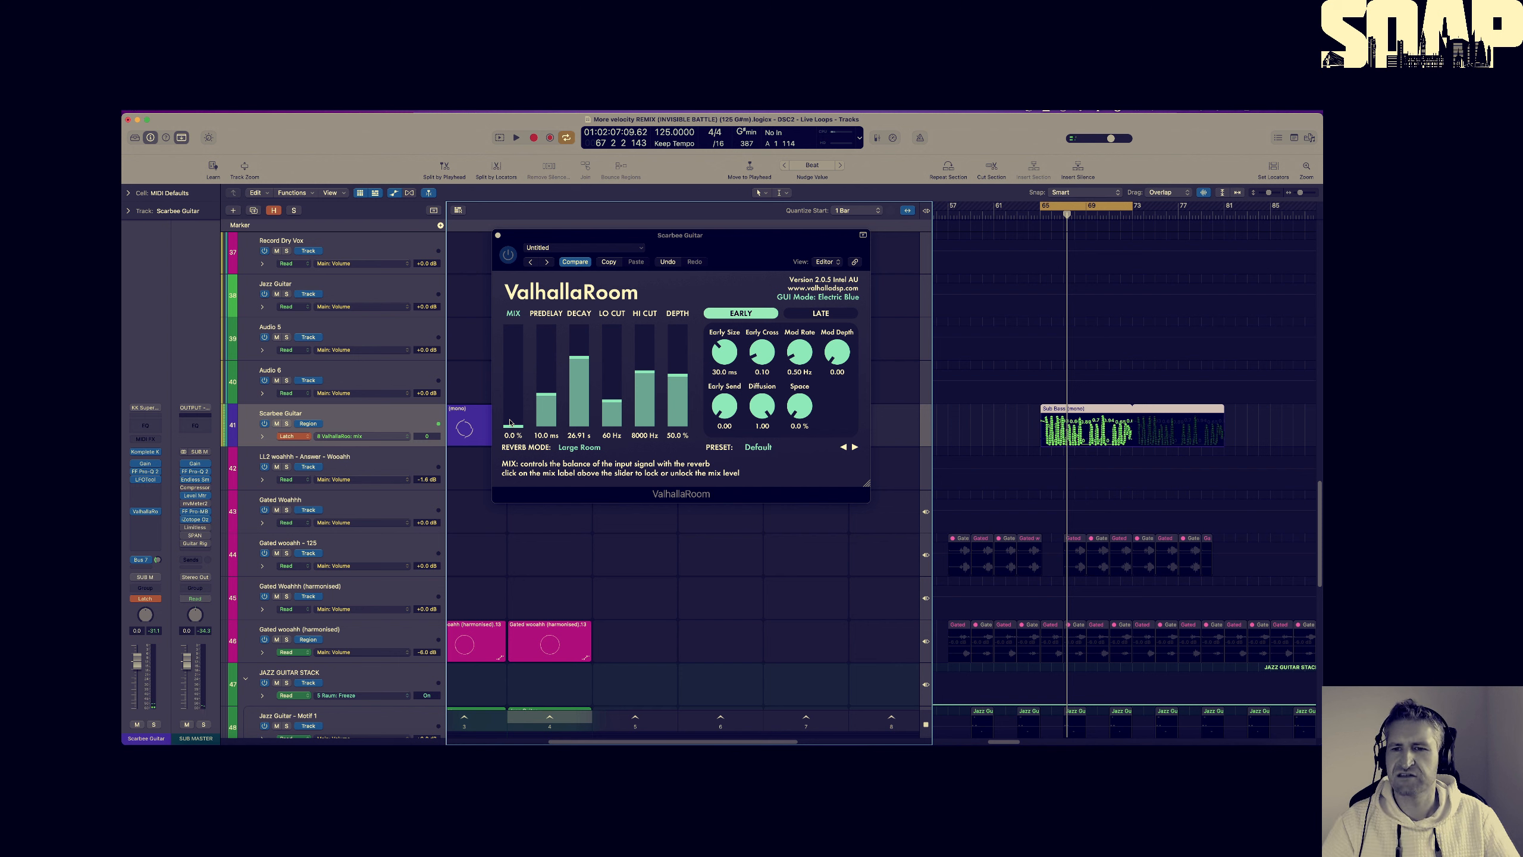
# Play back the Sub Bass (mono) region with its recorded Mix automation, stop, and return the Scarbee Guitar track to Read
pyautogui.press('space')
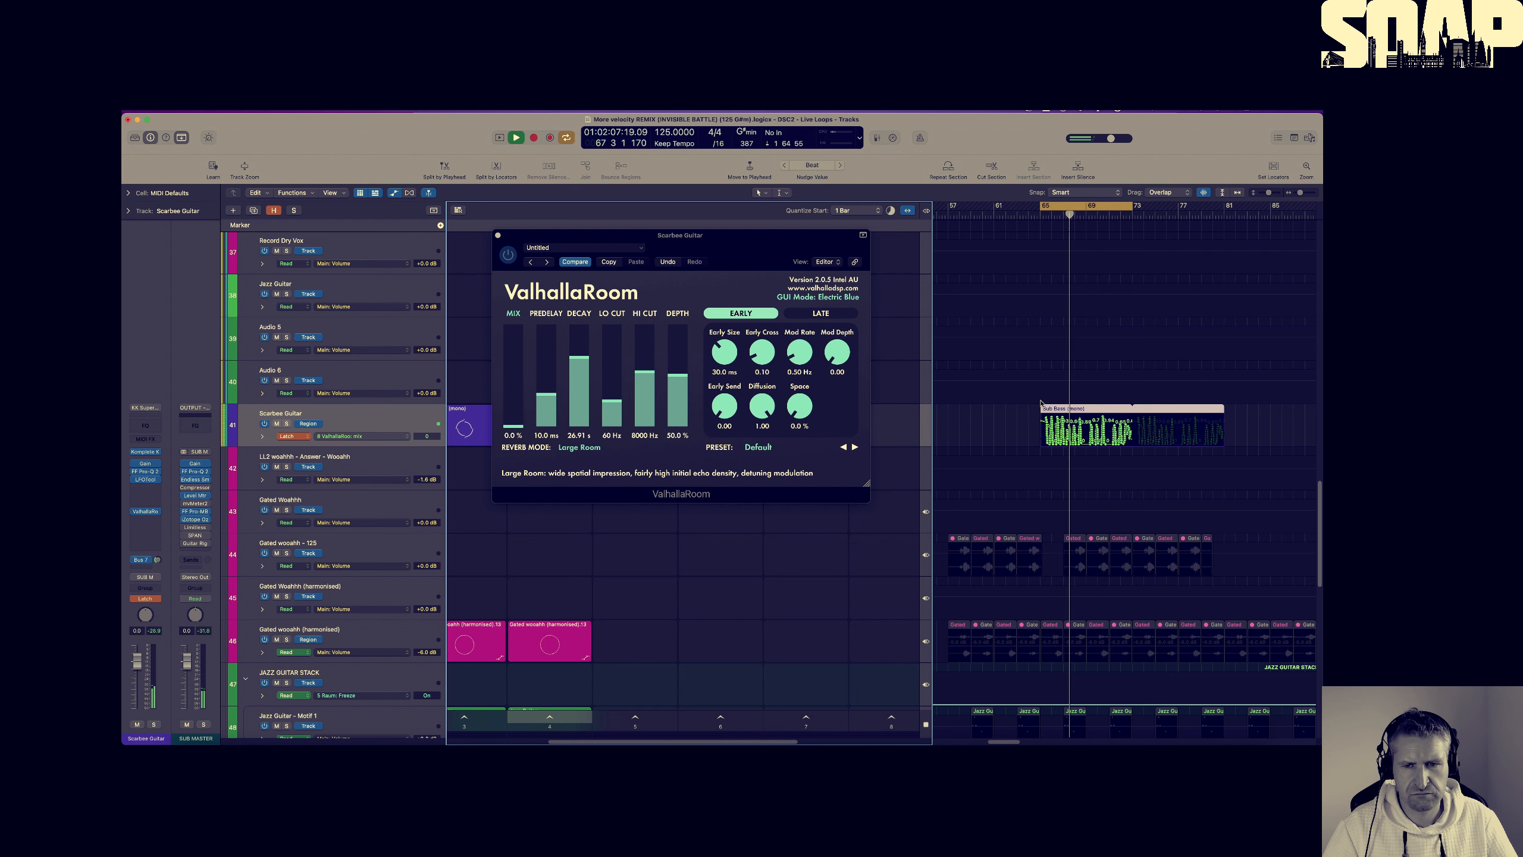
pyautogui.press('super+Right')
pyautogui.press('super+Right')
pyautogui.press('super+Right')
pyautogui.press('super+Right')
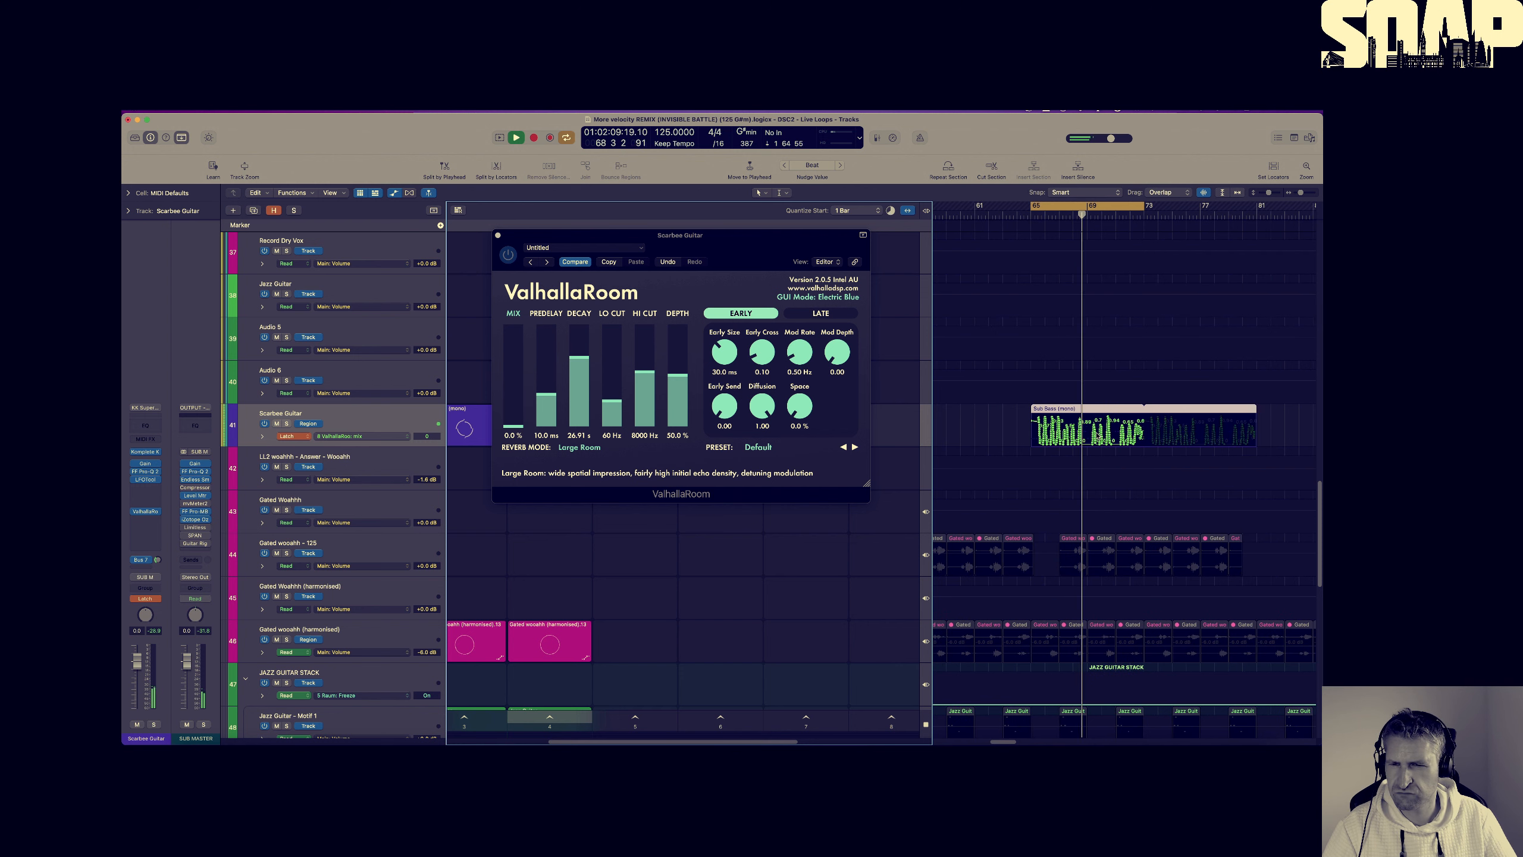
pyautogui.press('super+Right')
pyautogui.press('space')
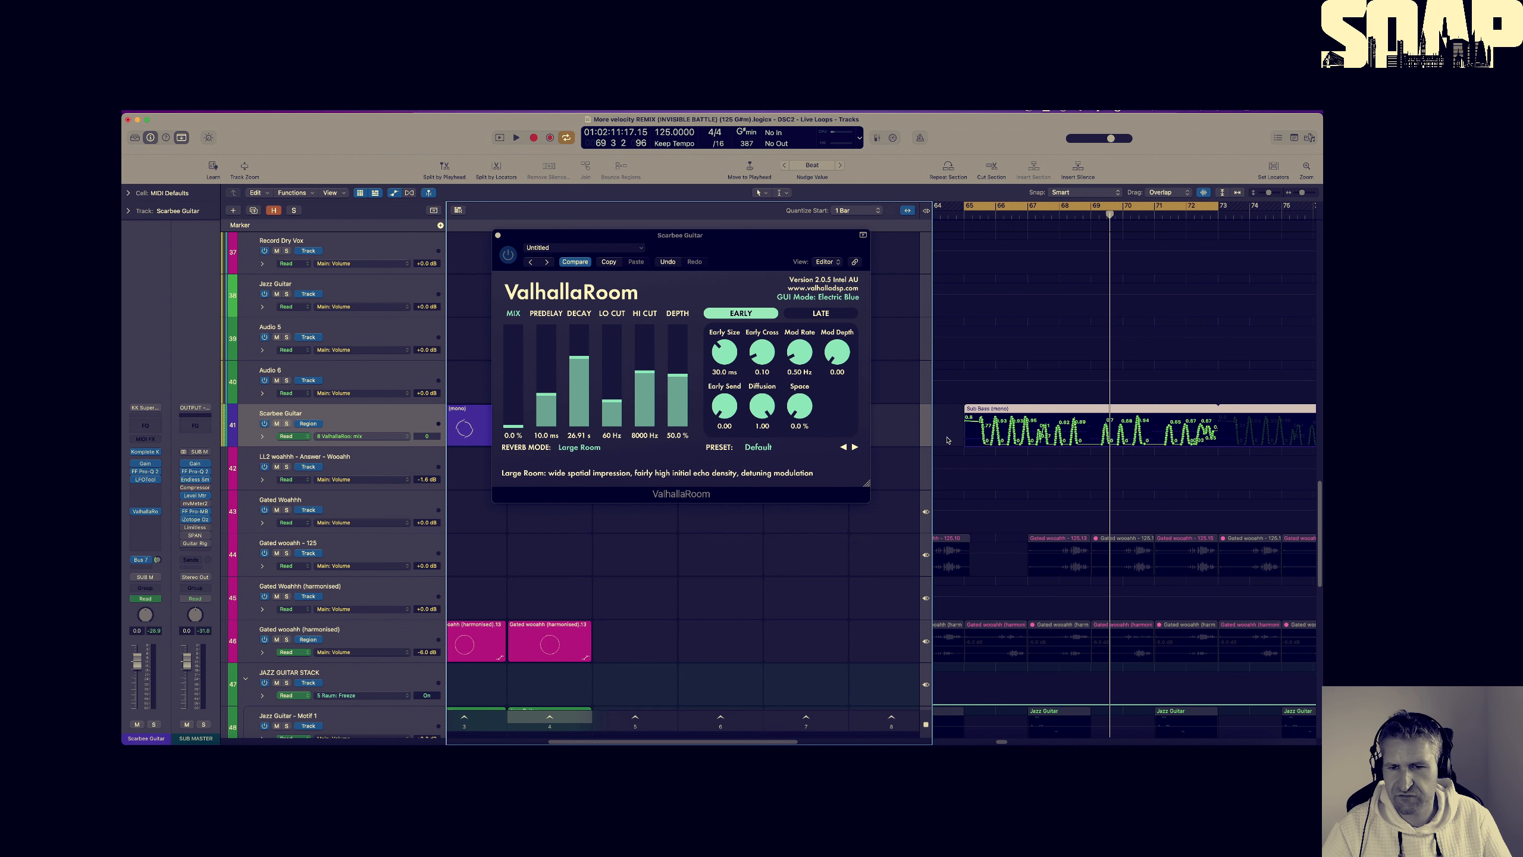
# Turn off looping for the Sub Bass (mono) region and copy it into the Scarbee Guitar track's scene 5 cell, with automation hidden and ValhallaRoom closed
pyautogui.press('a')
pyautogui.click(1071, 415)
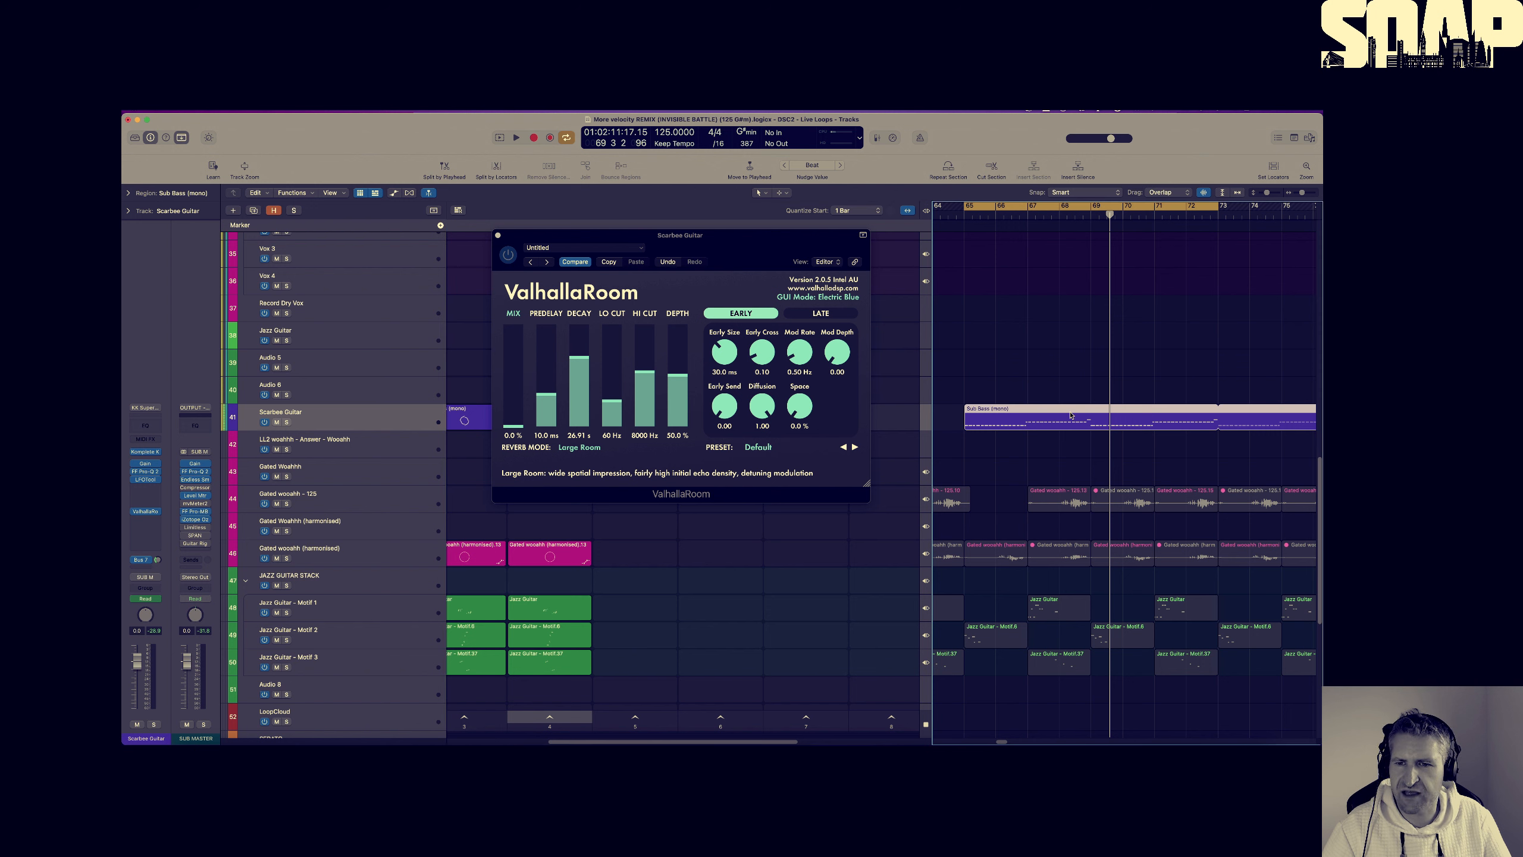
pyautogui.press('l')
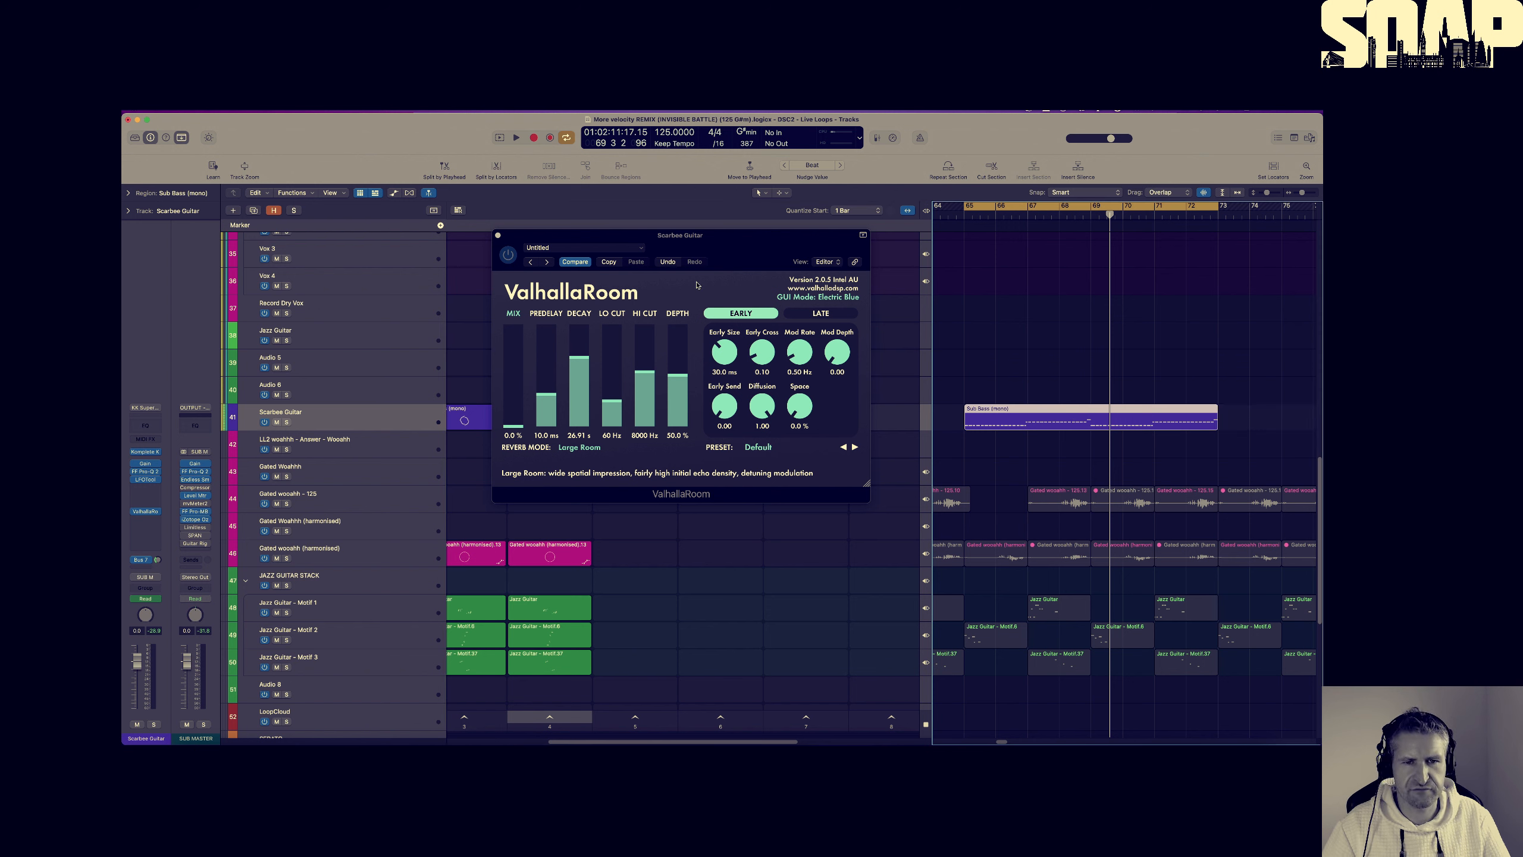
pyautogui.click(498, 236)
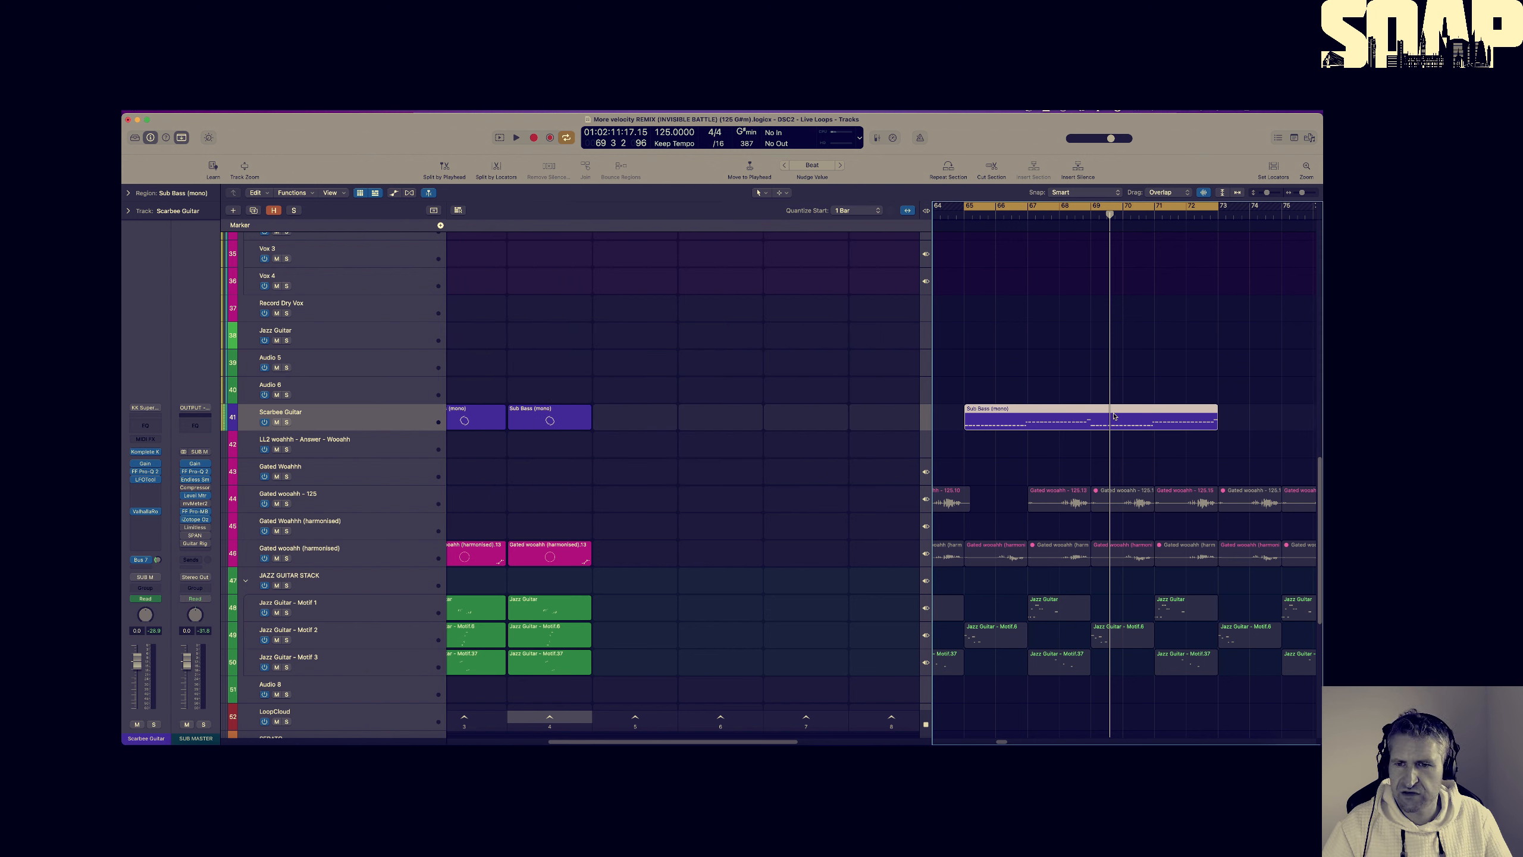
pyautogui.moveTo(1114, 414); pyautogui.dragTo(625, 424)
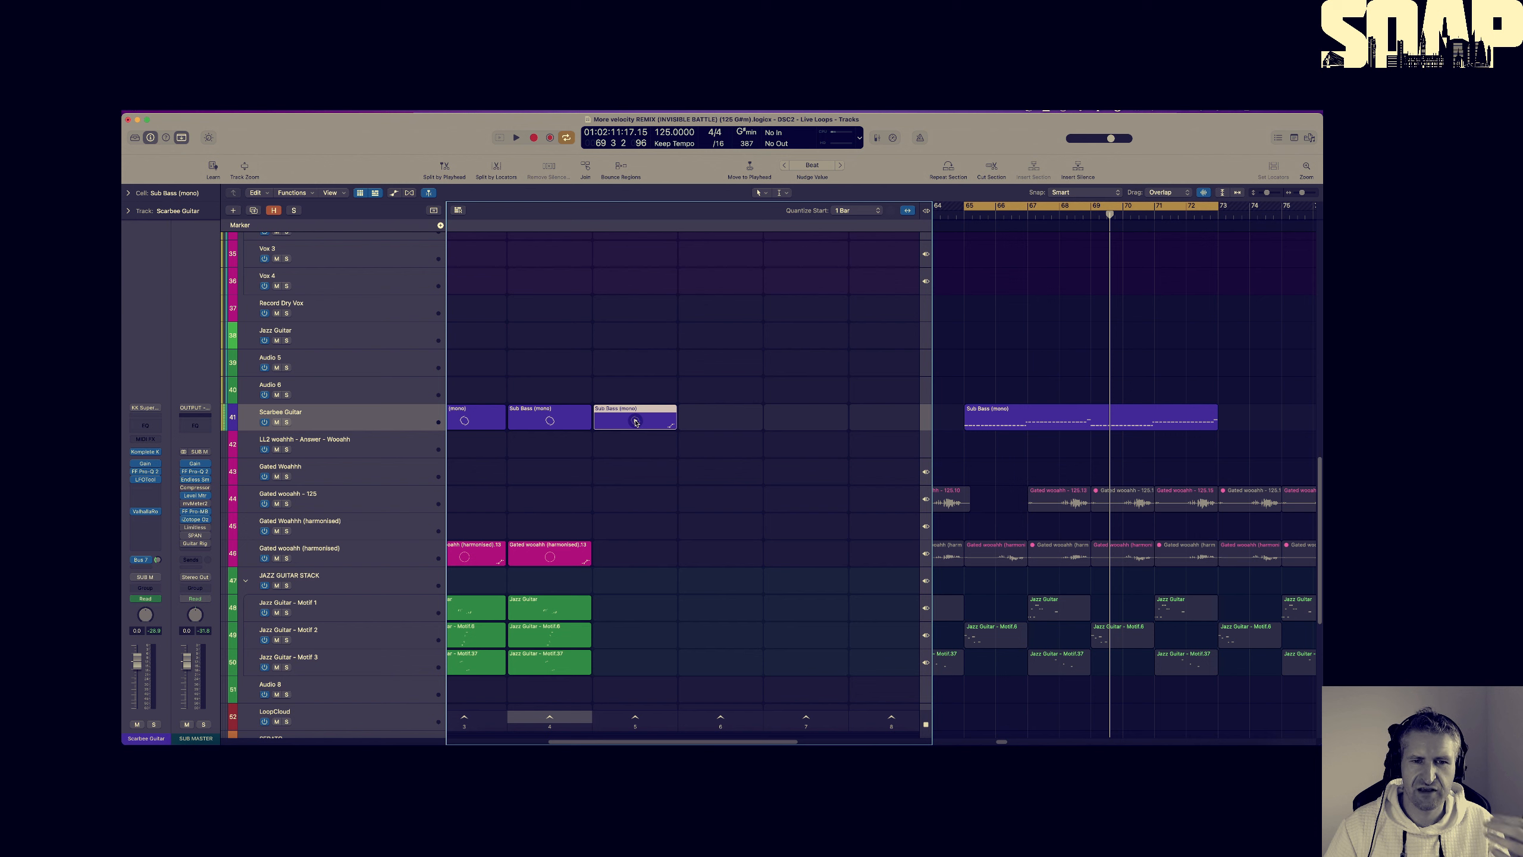
# Audition the Scarbee Guitar track's new scene 5 cell against its scene 4 cell, return to scene 5, and stop playback
pyautogui.click(635, 421)
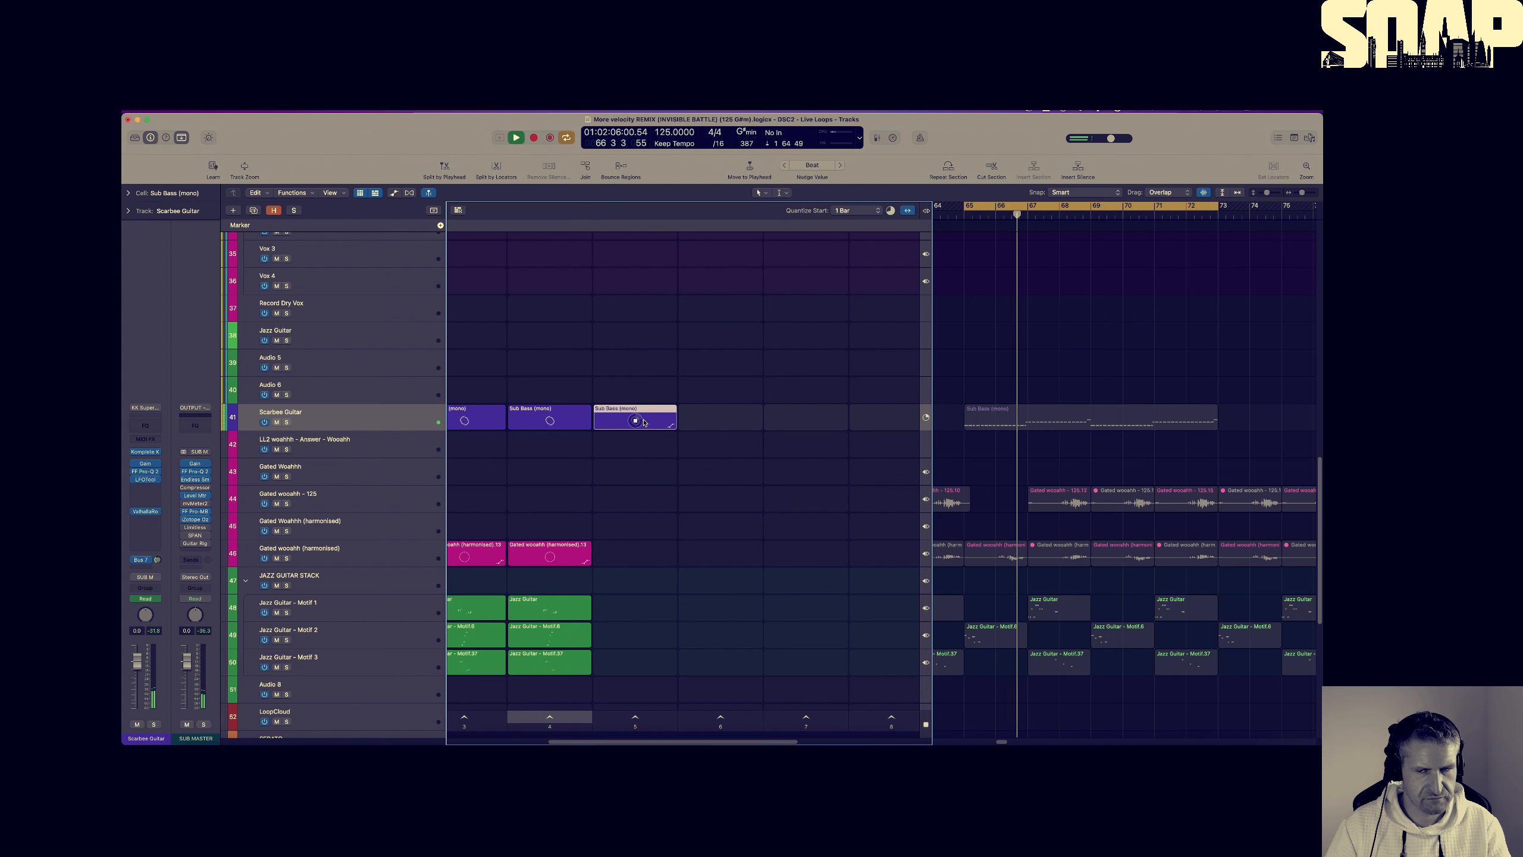
pyautogui.click(550, 421)
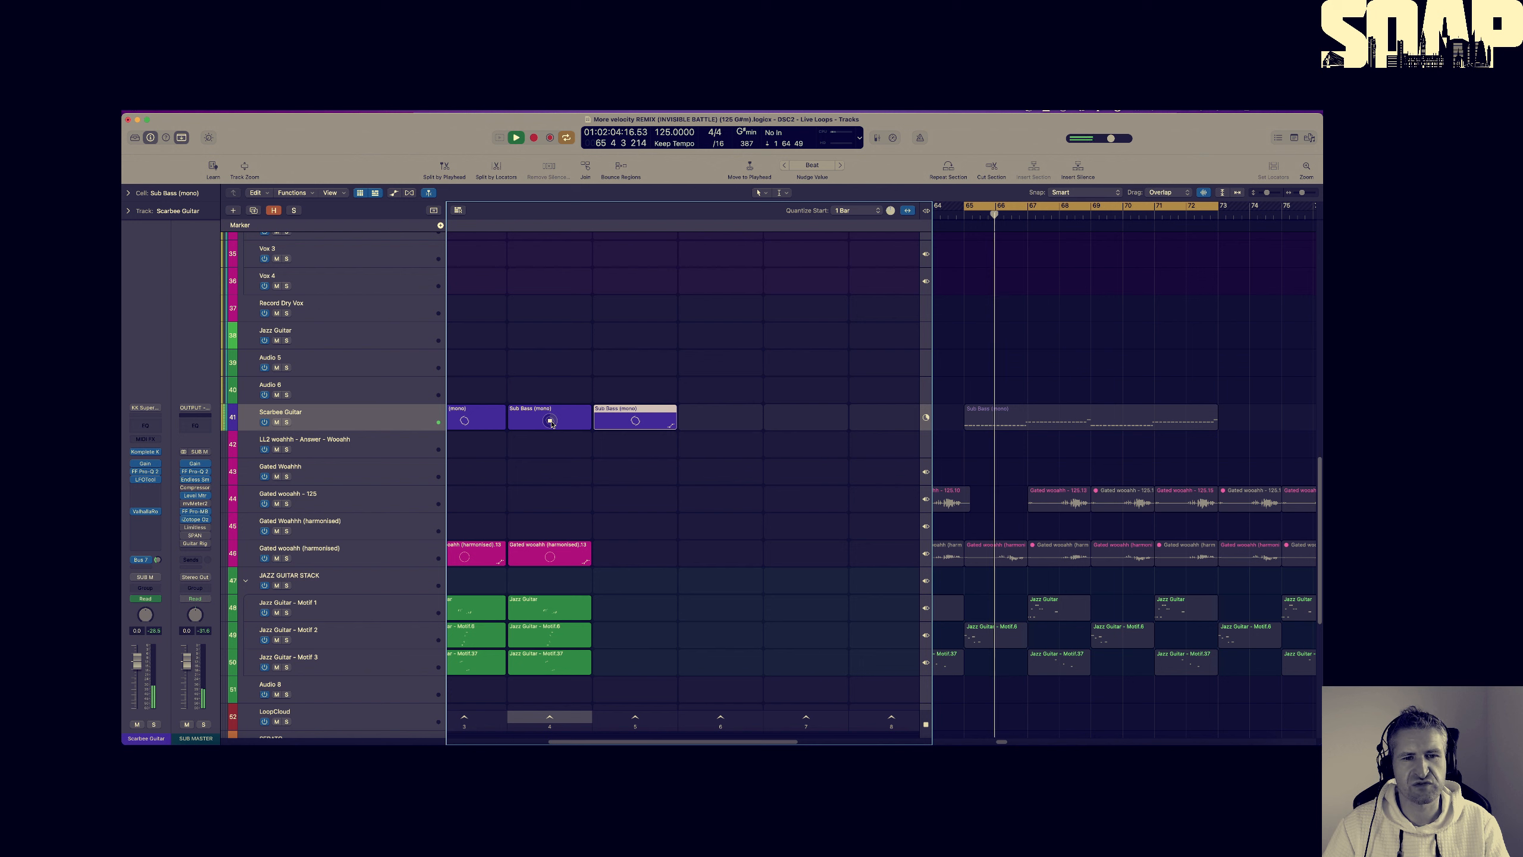
pyautogui.click(635, 420)
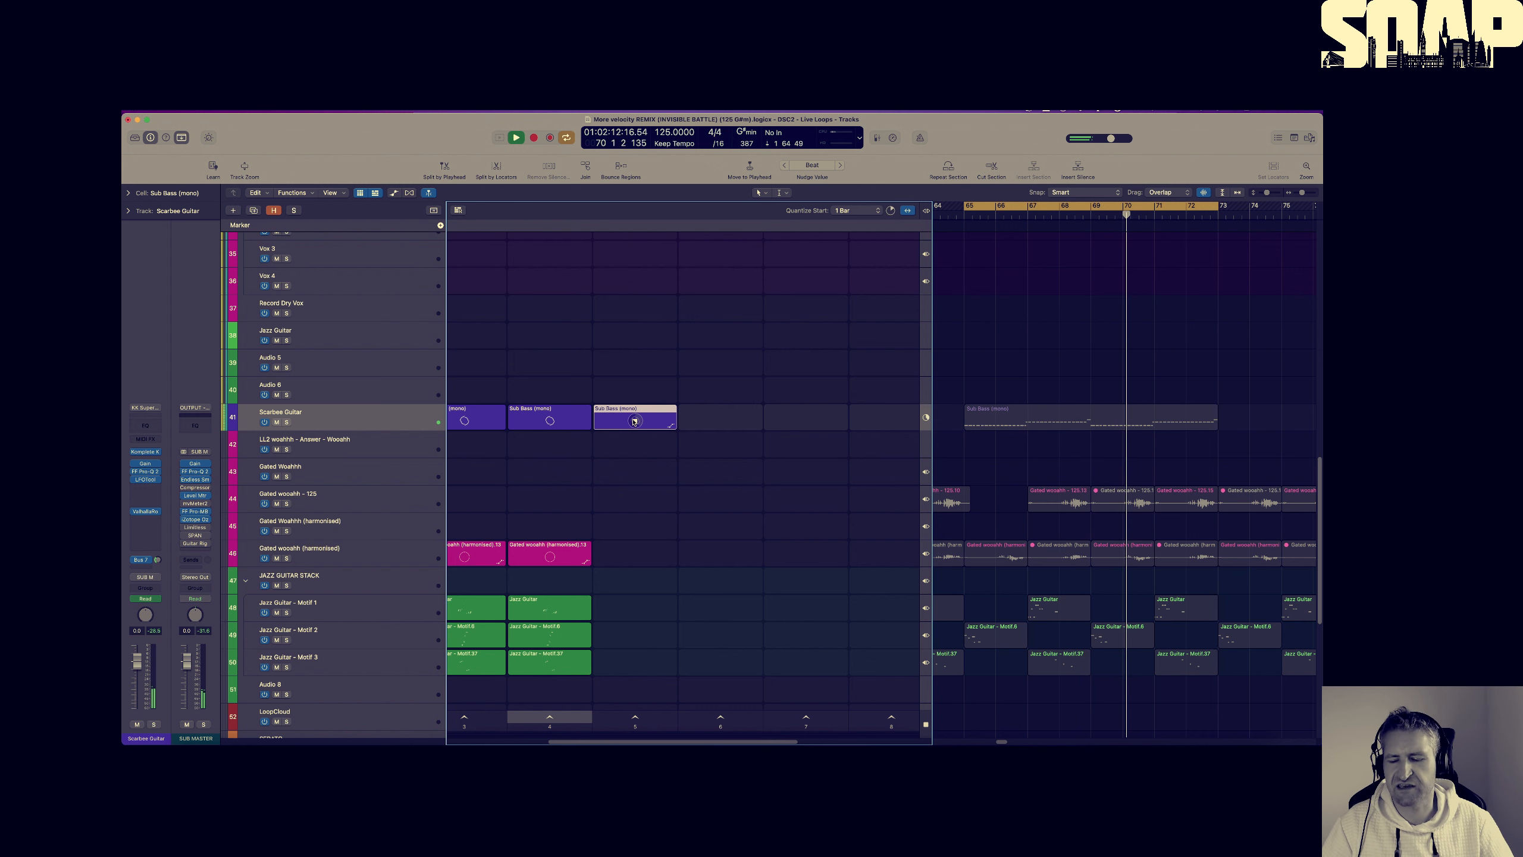
pyautogui.press('space')
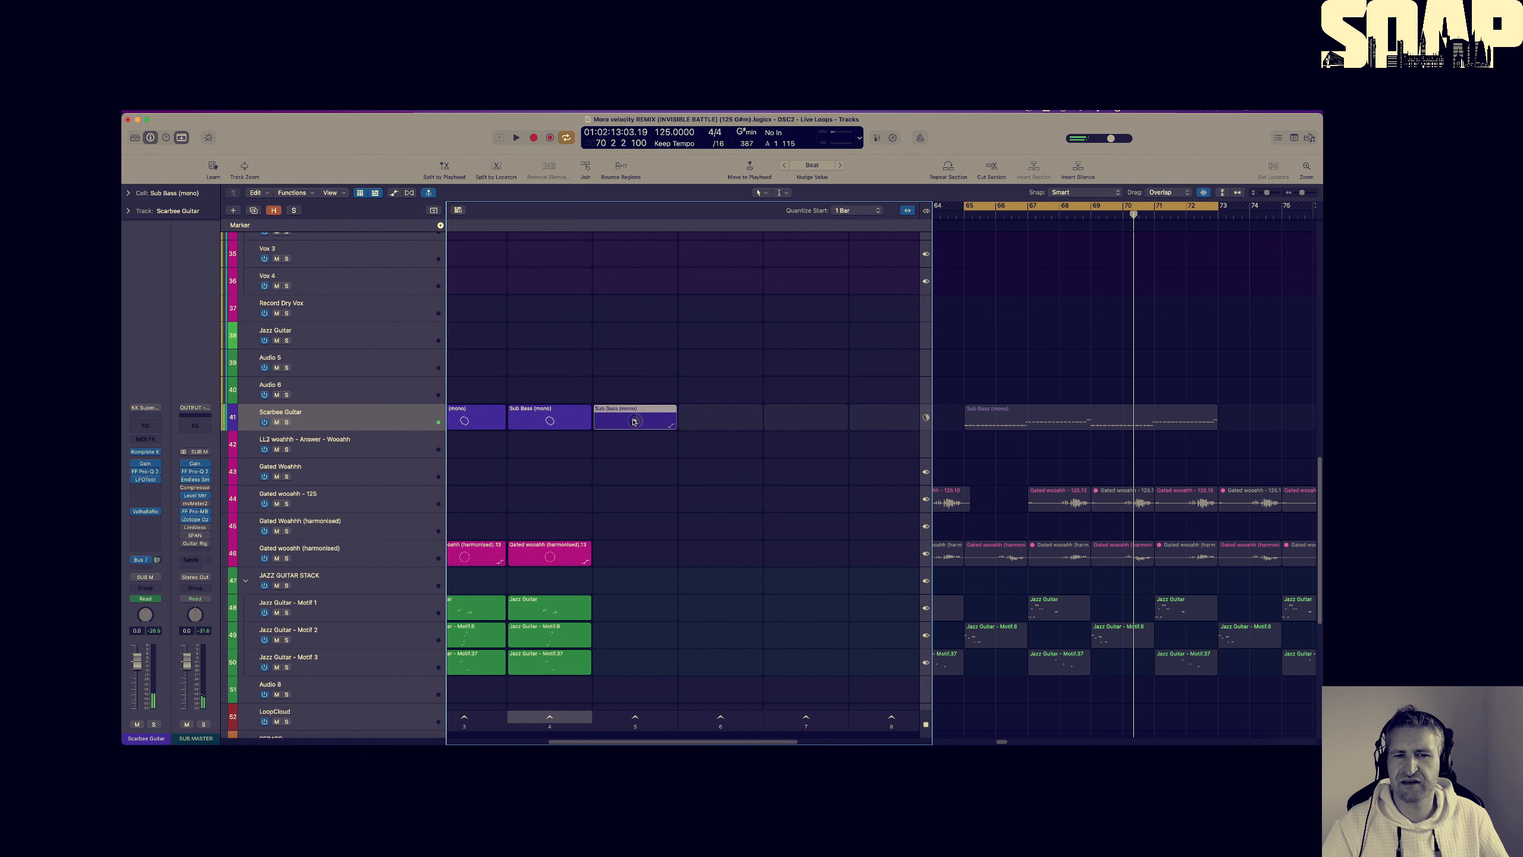
pyautogui.press('Return')
pyautogui.press('space')
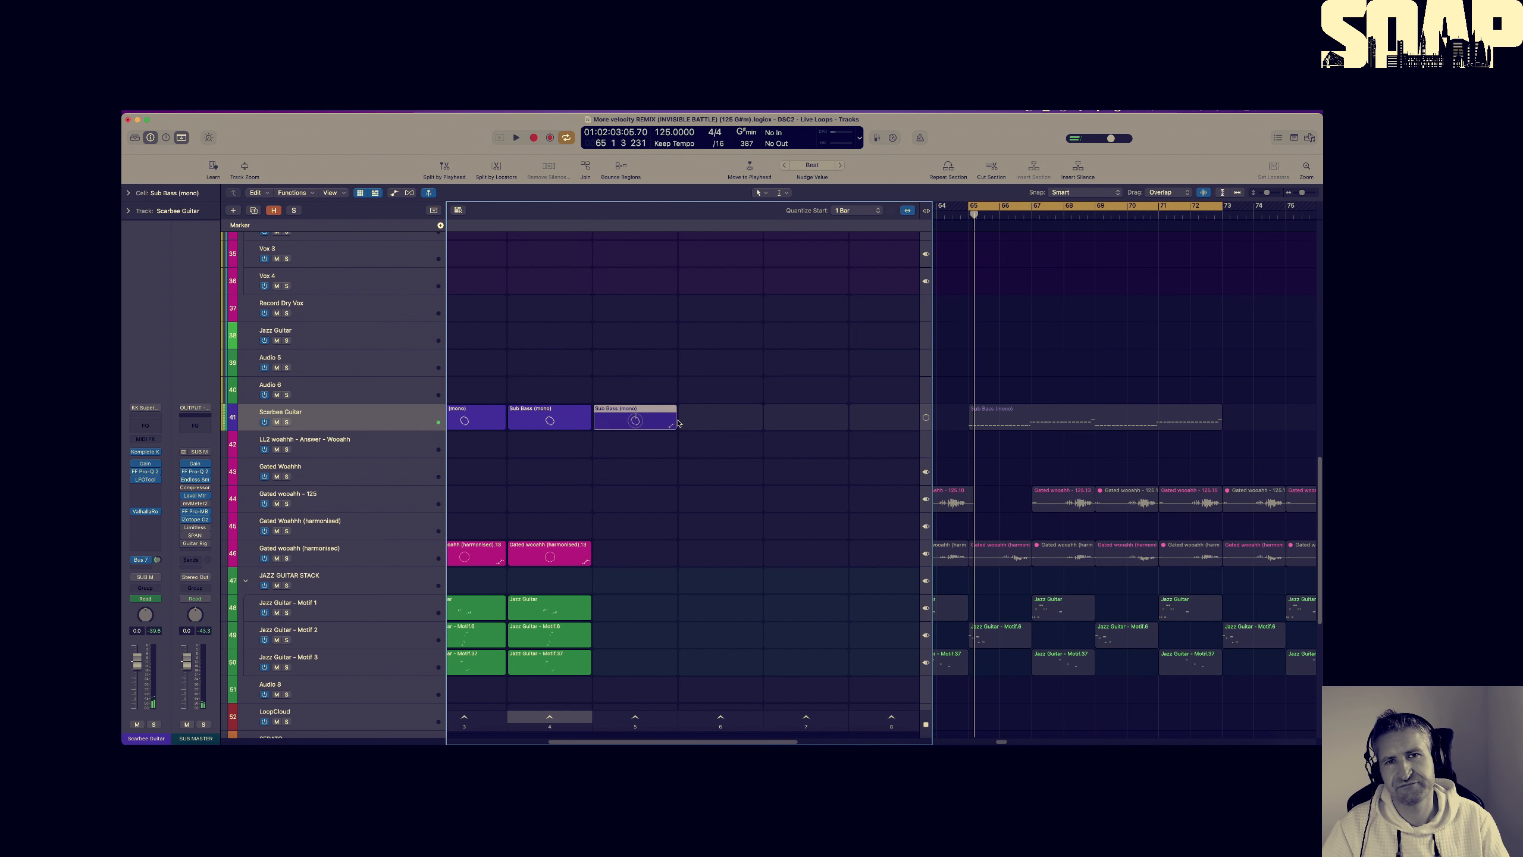
# Reactivate the Scarbee Guitar track's timeline playback, select its Sub Bass (mono) region, and show the automation
pyautogui.click(926, 418)
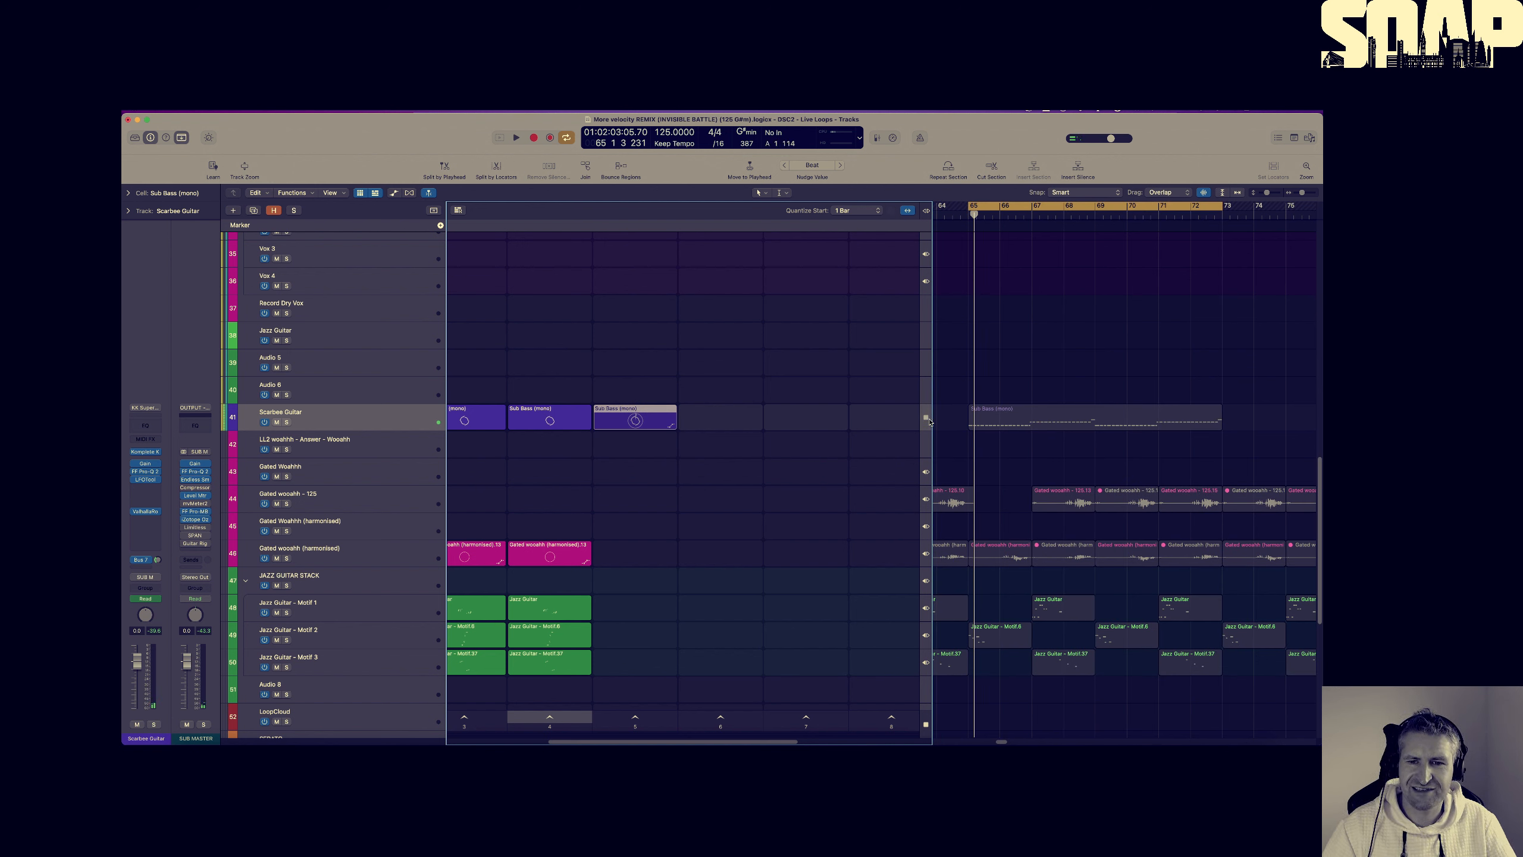
pyautogui.click(1061, 414)
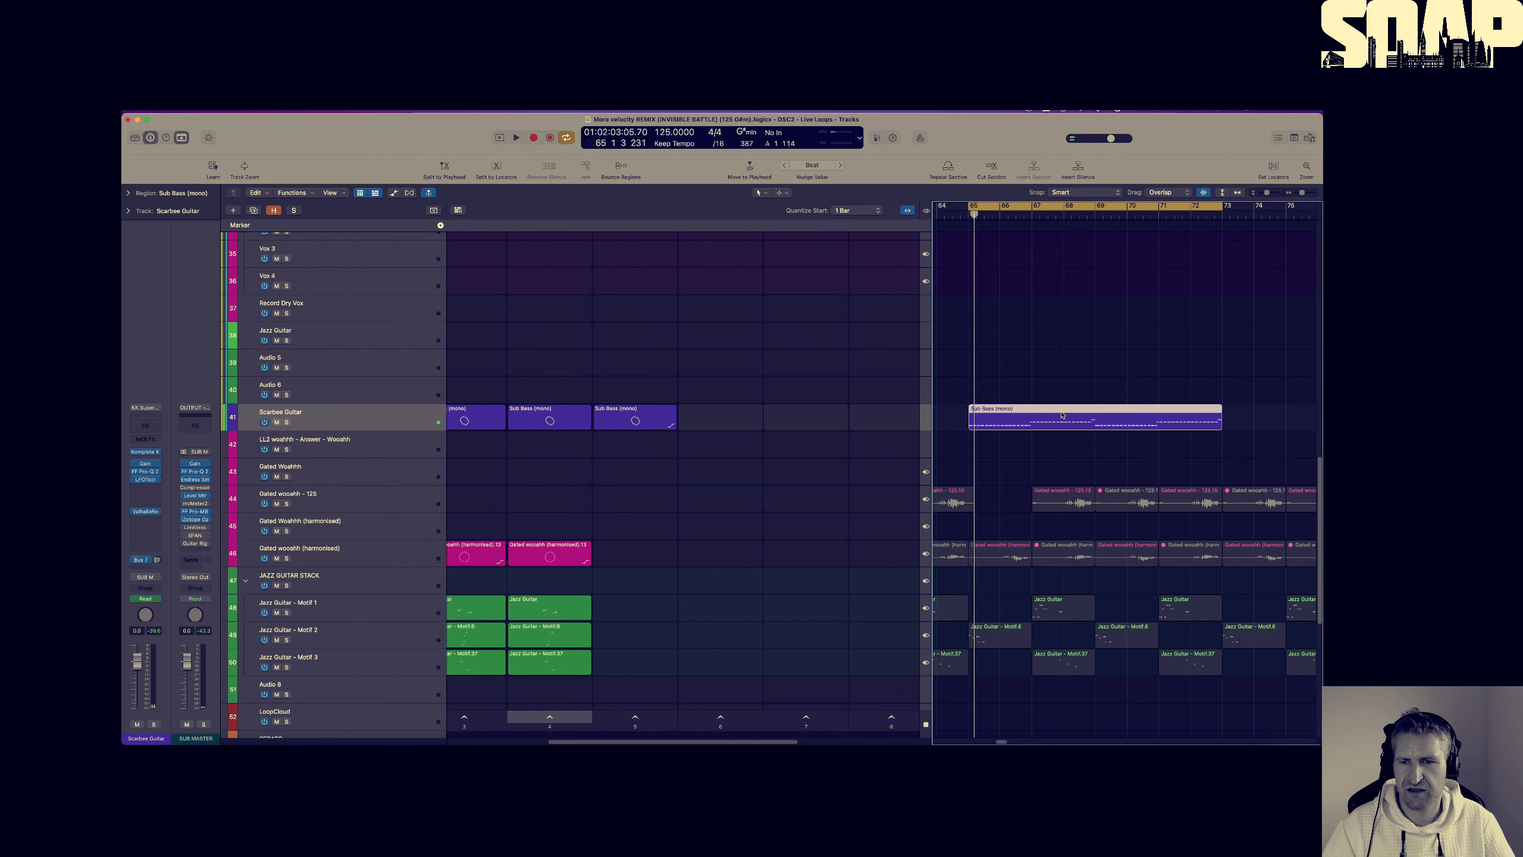
pyautogui.press('a')
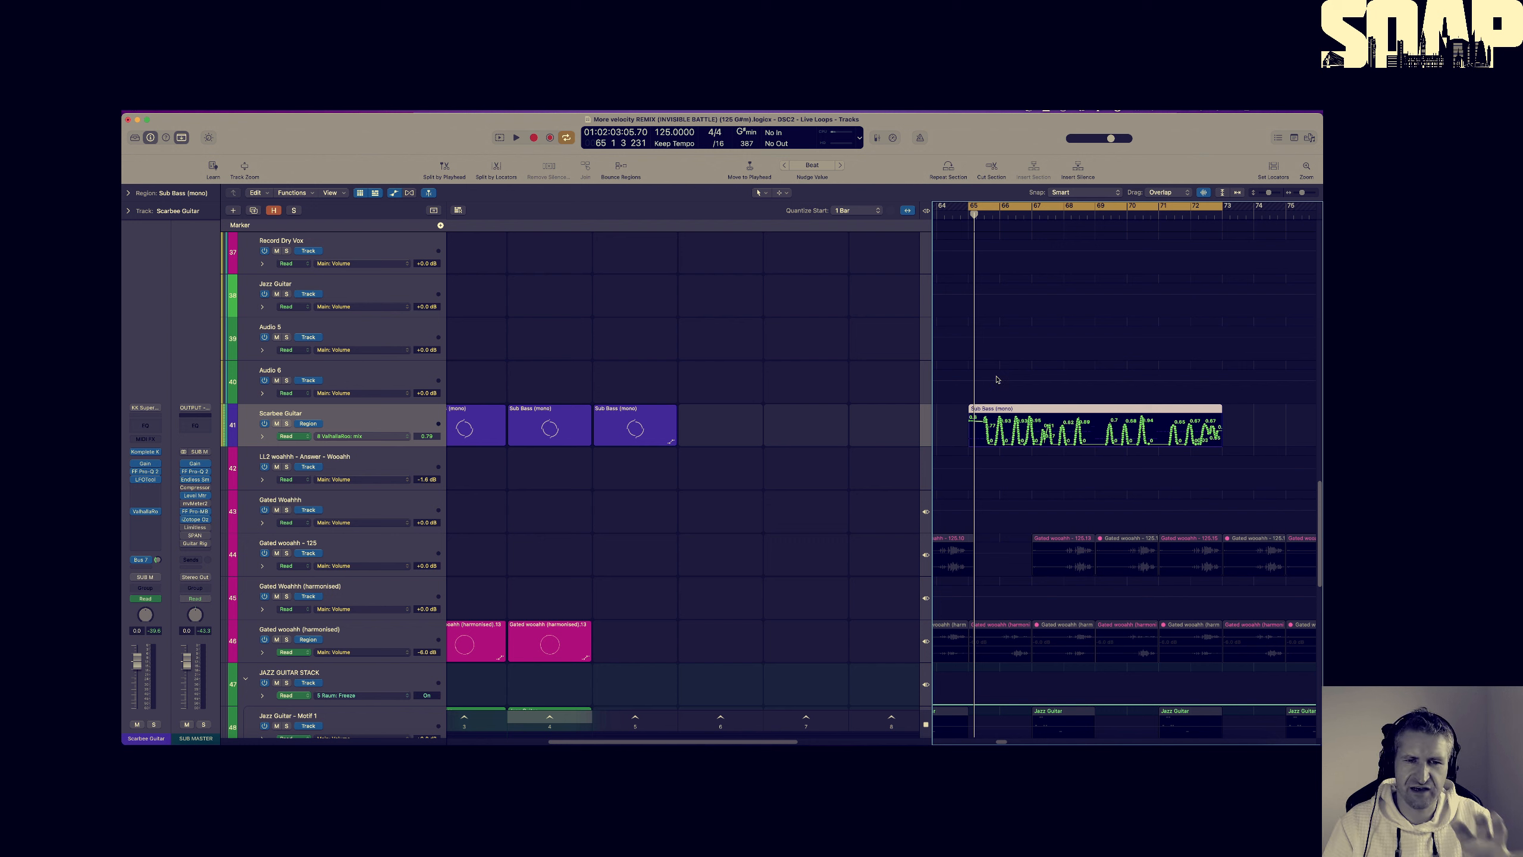
pyautogui.moveTo(707, 418)
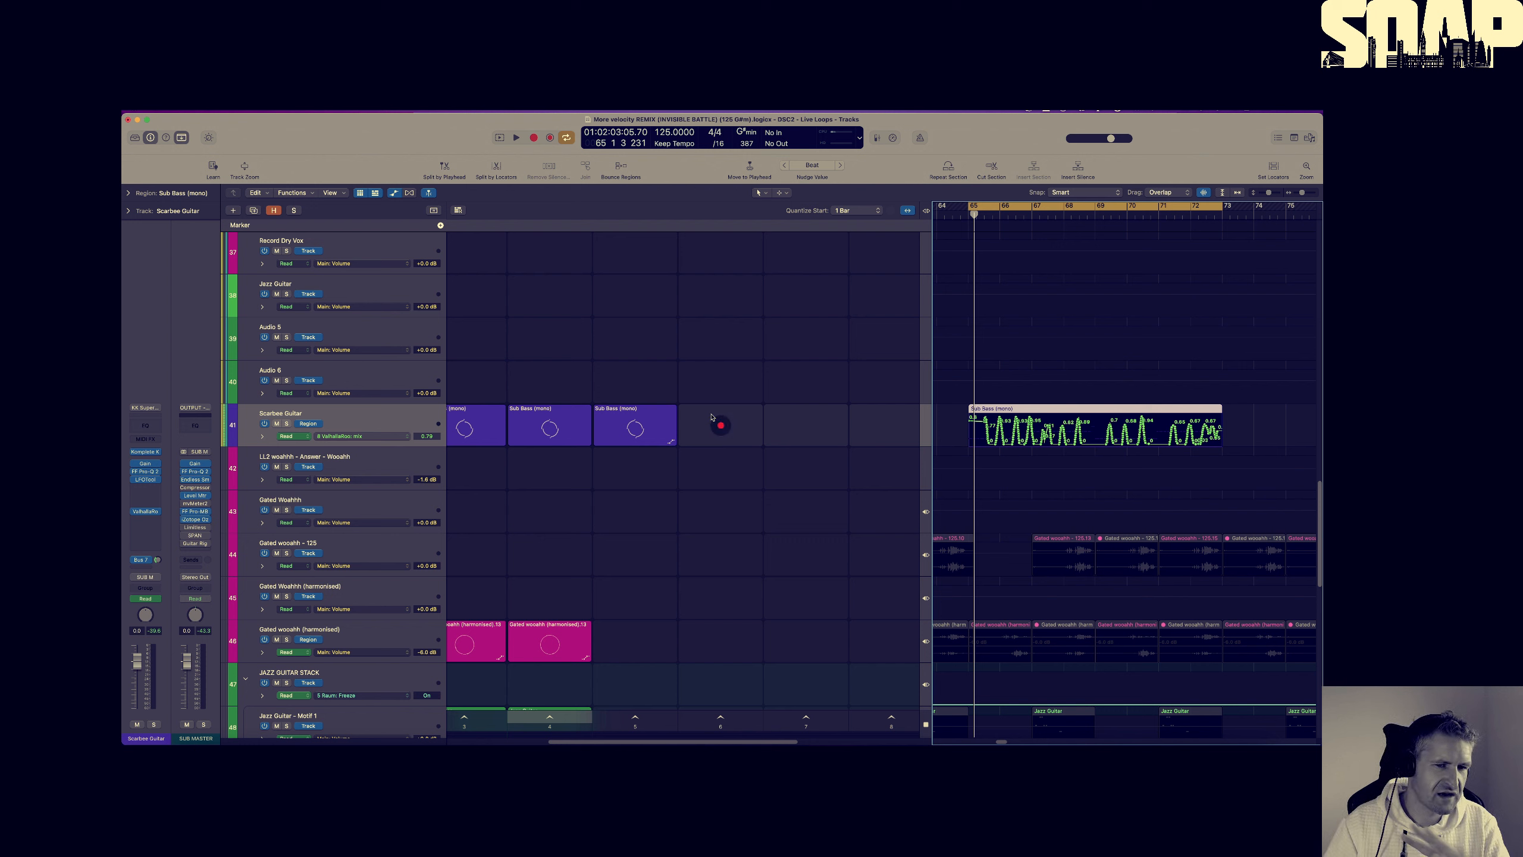